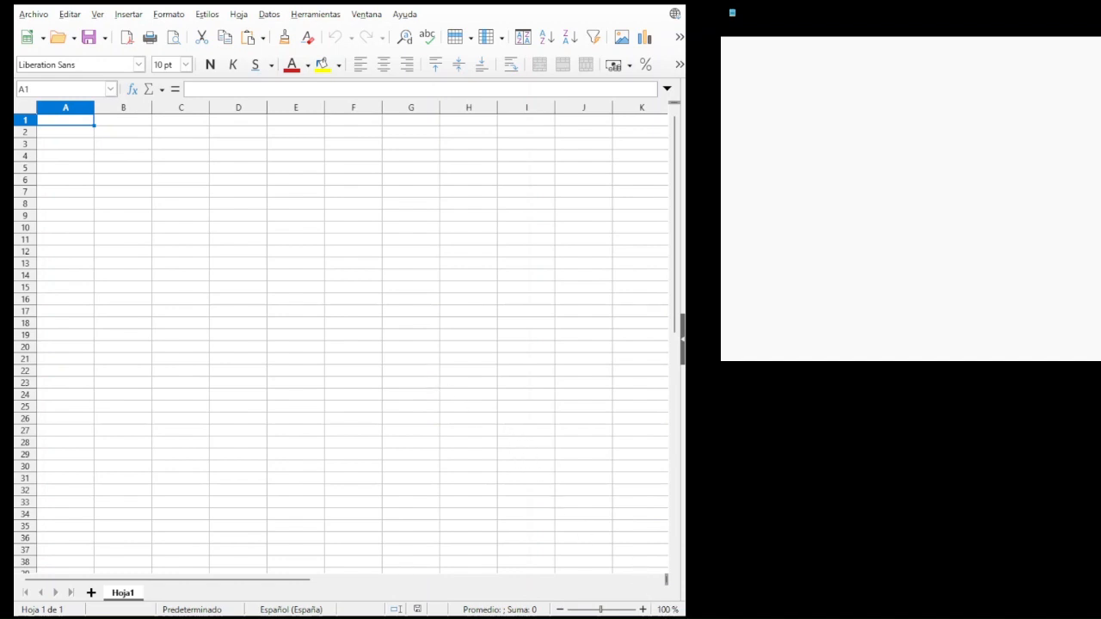
pyautogui.moveTo(684, 616)
pyautogui.mouseDown()
pyautogui.moveTo(645, 583)
pyautogui.moveTo(697, 618)
pyautogui.mouseUp()
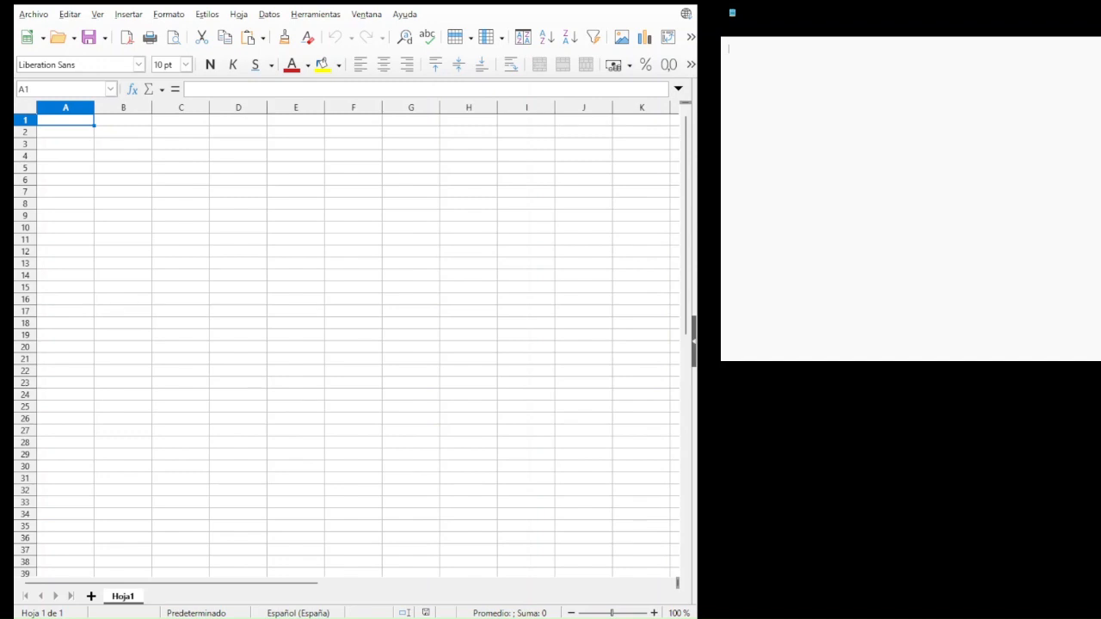
pyautogui.click(411, 178)
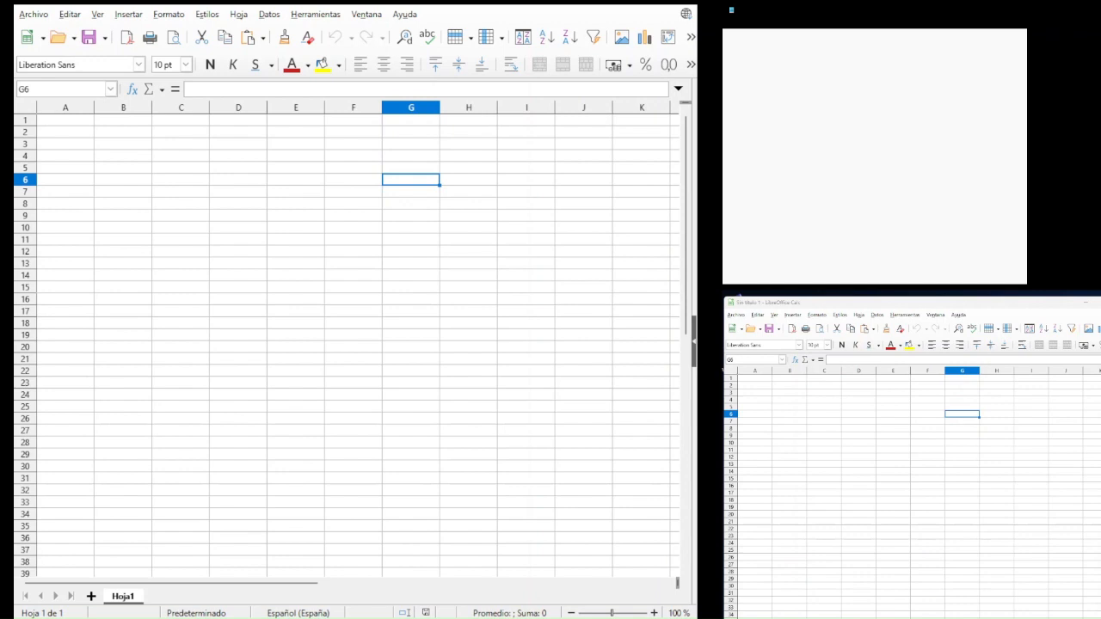
pyautogui.moveTo(599, 344); pyautogui.dragTo(504, 319)
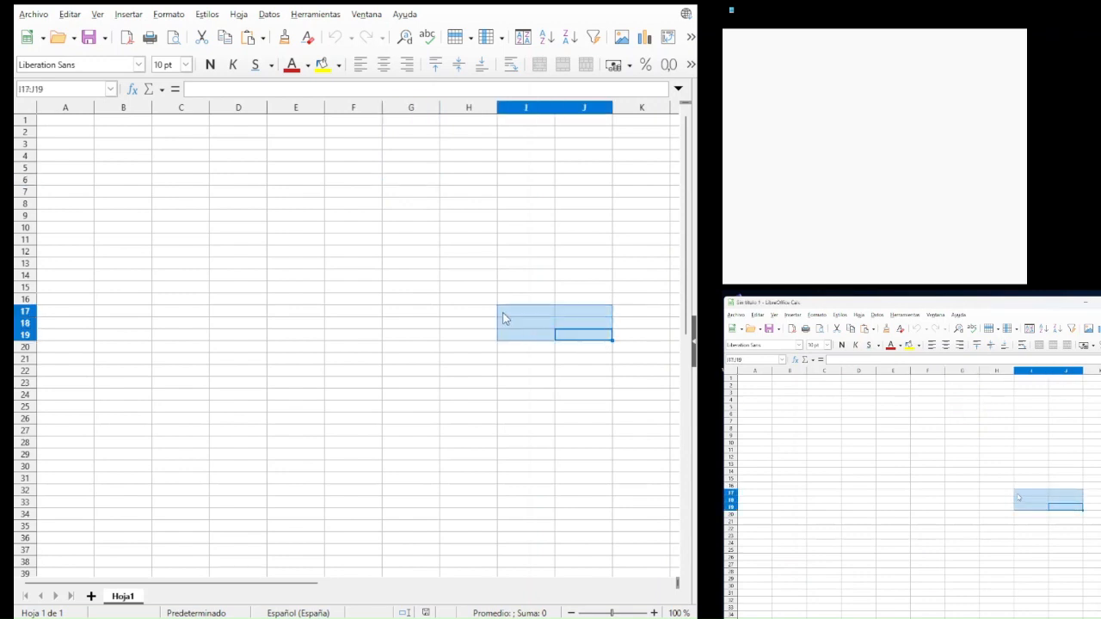
pyautogui.click(516, 325)
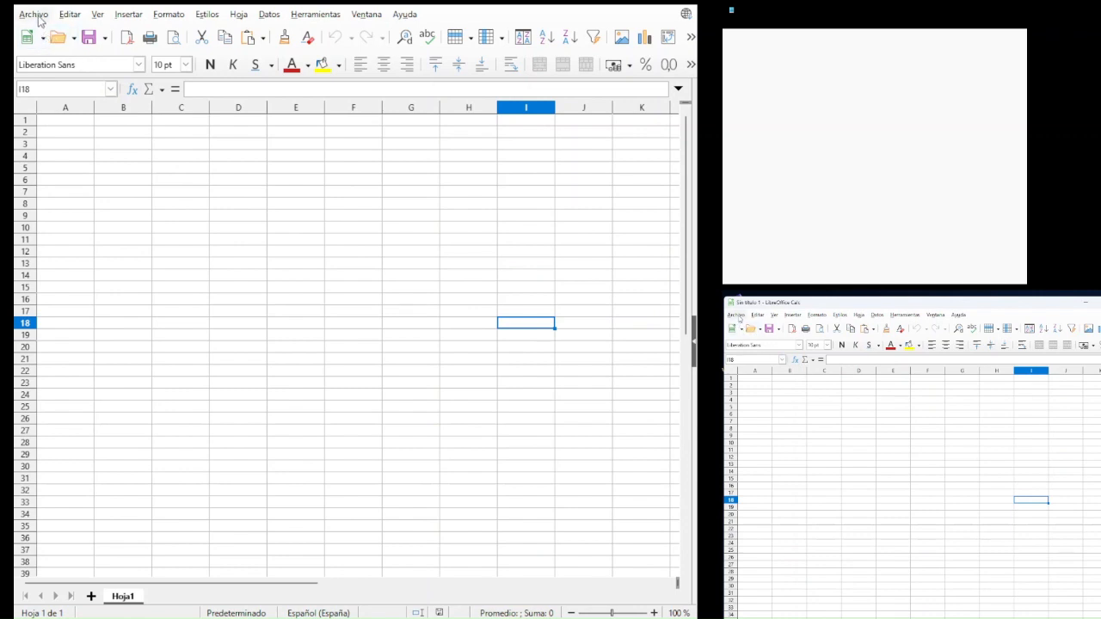
# - Open the Dataset_simulado_dashboard.csv file
pyautogui.click(737, 315)
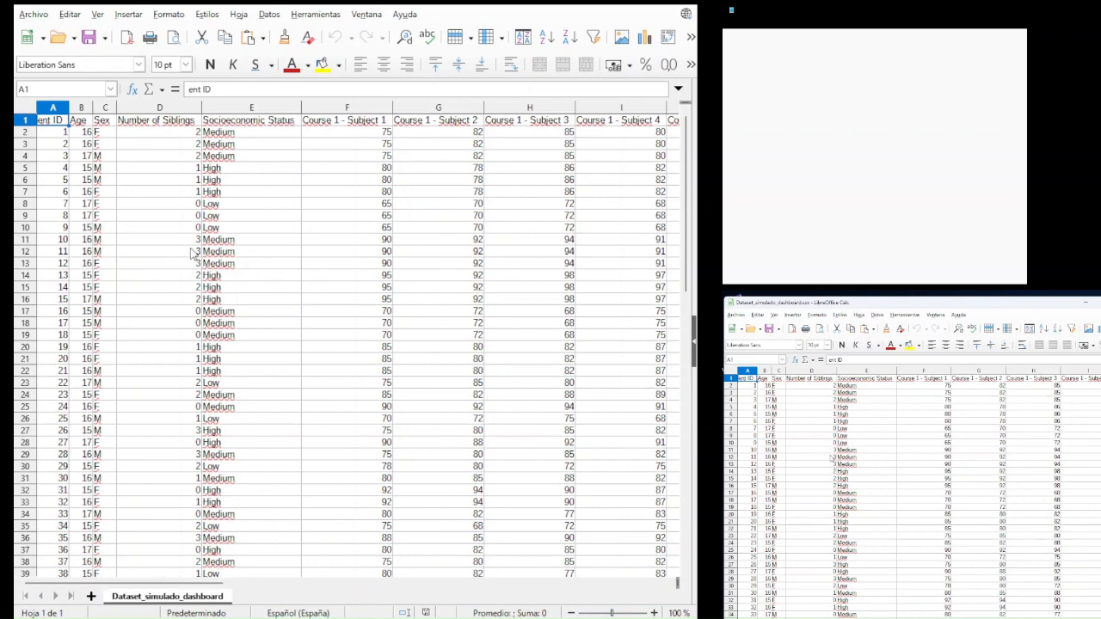
# - Examine the dataset's records down to the last row and its column headings from Age to the Course 1 subject columns
pyautogui.scroll(-10, 120, 194)
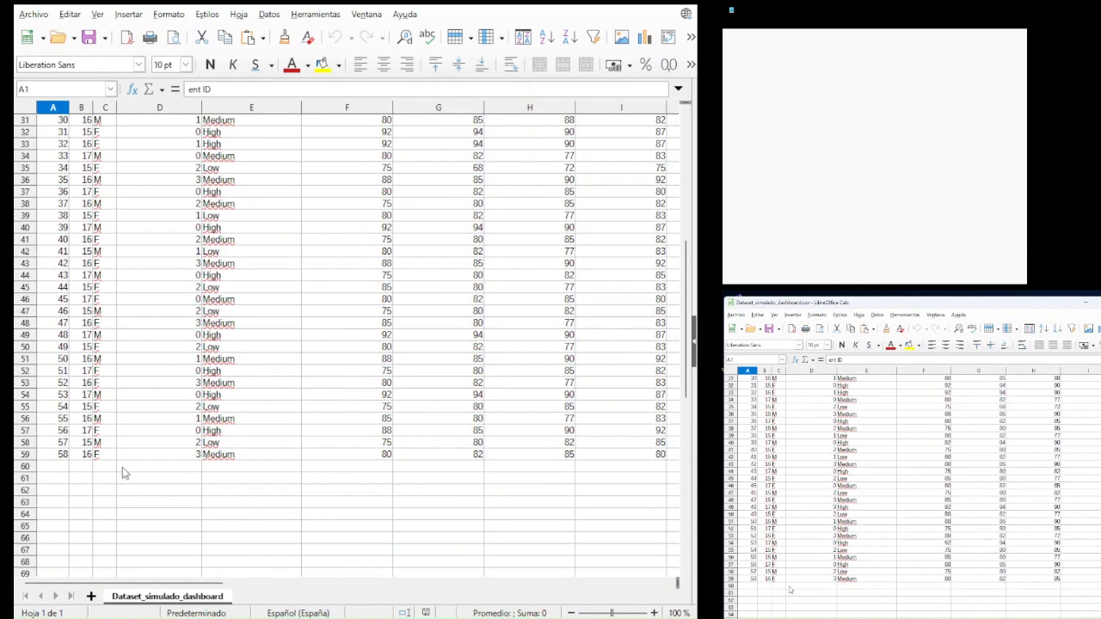
pyautogui.click(117, 458)
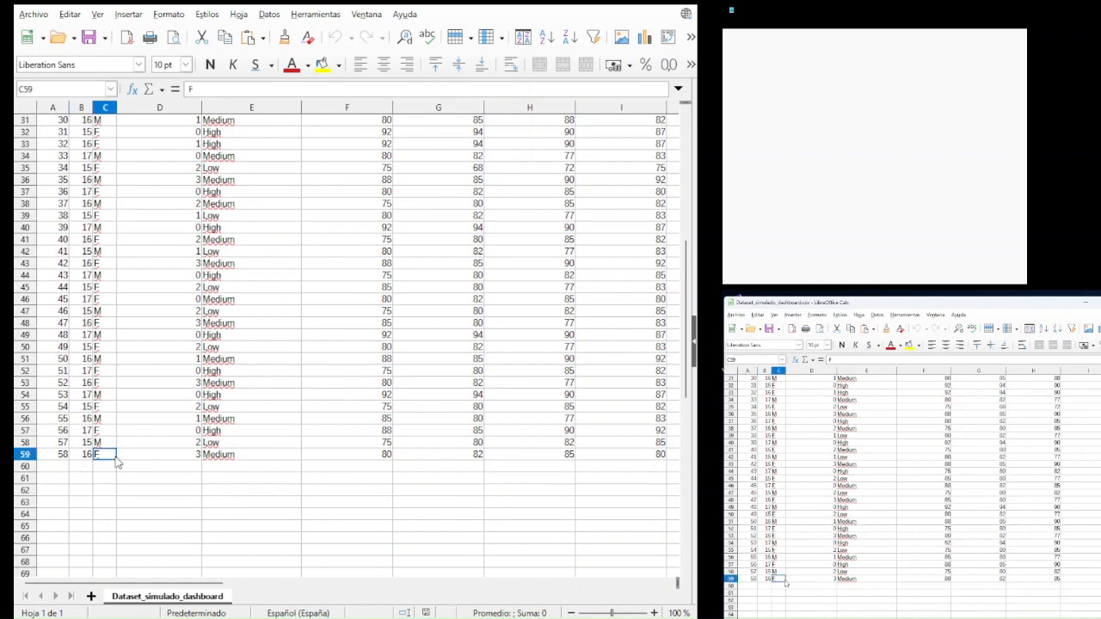
pyautogui.click(67, 457)
pyautogui.scroll(10, 160, 362)
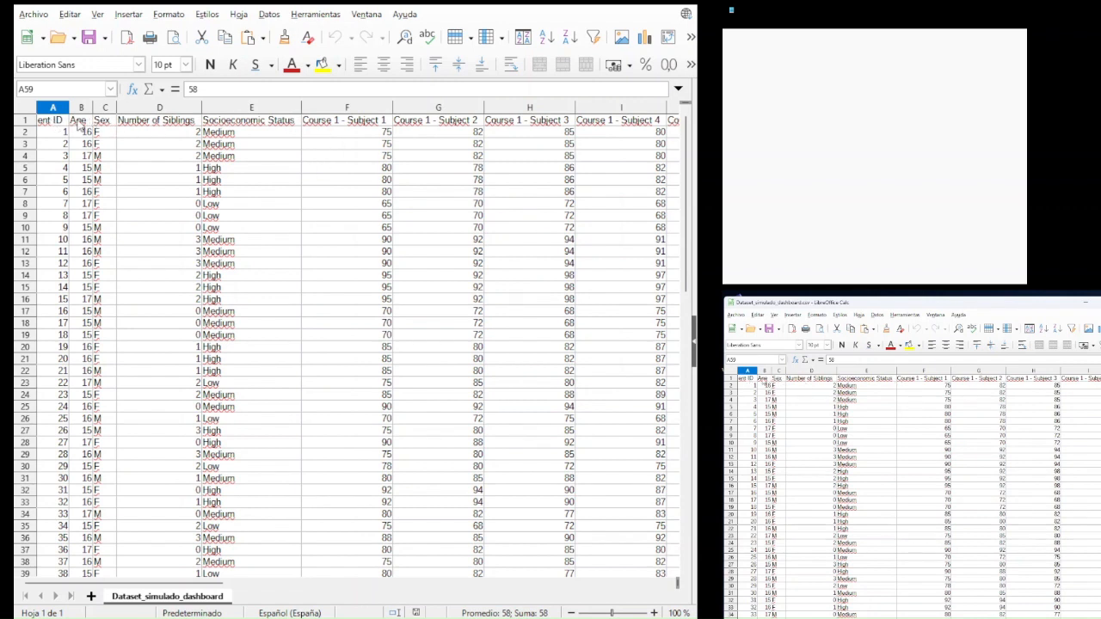
pyautogui.click(79, 124)
pyautogui.click(102, 126)
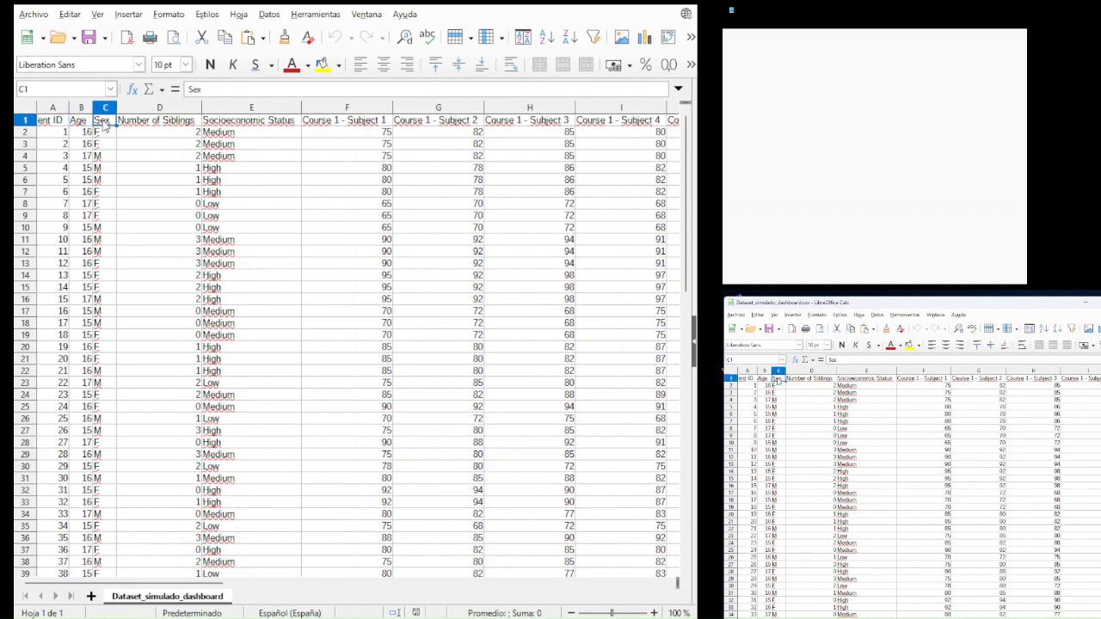
pyautogui.click(139, 113)
pyautogui.click(243, 126)
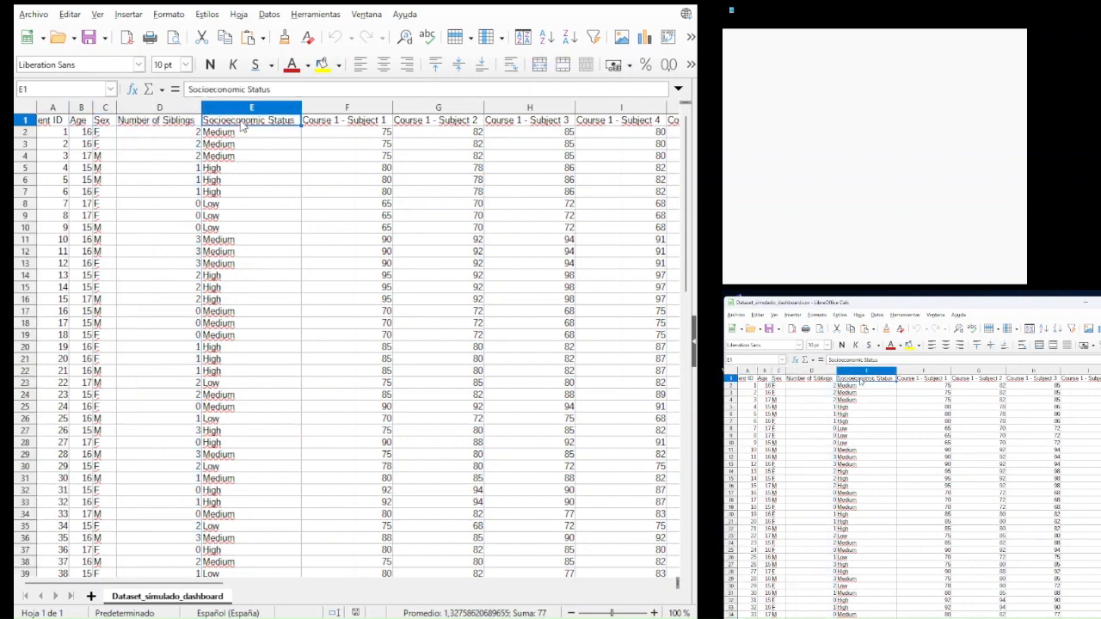
pyautogui.click(341, 126)
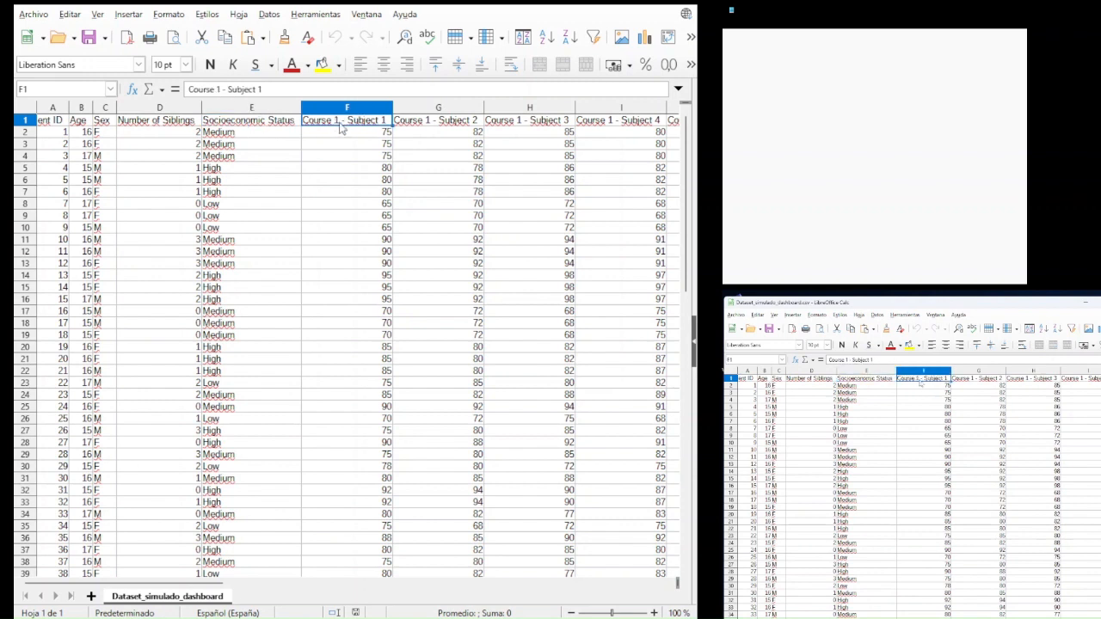
pyautogui.click(358, 109)
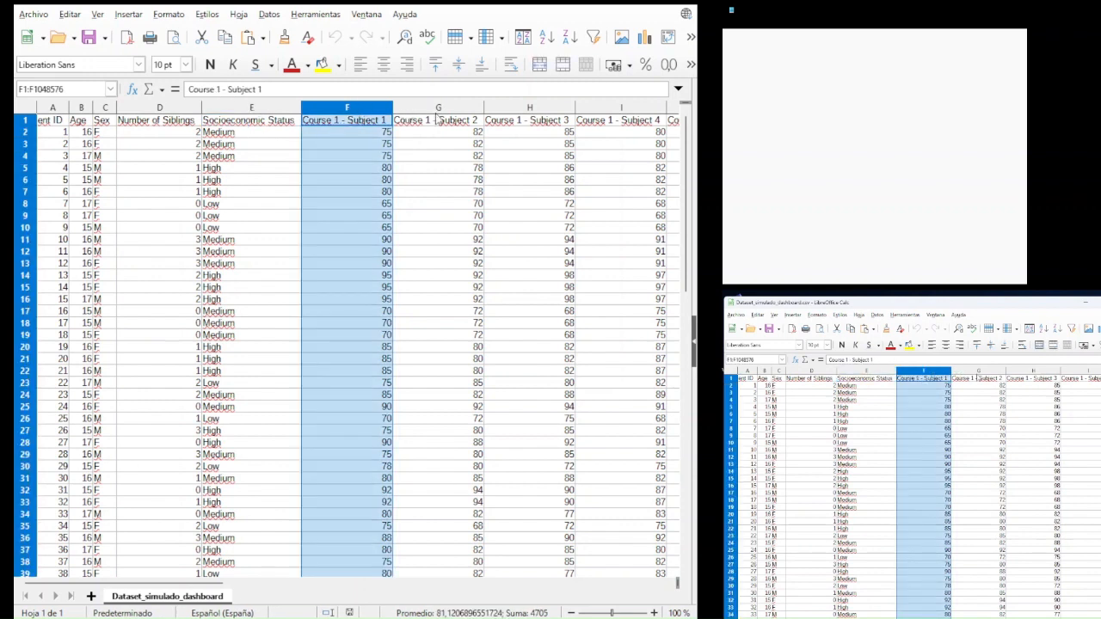
pyautogui.click(439, 109)
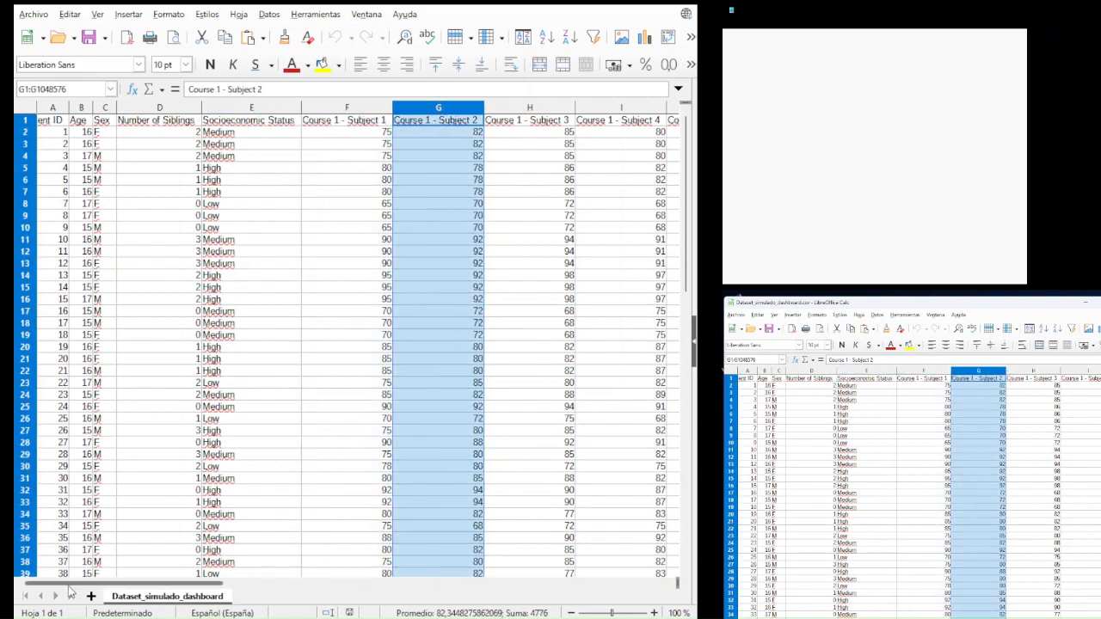
pyautogui.moveTo(89, 588); pyautogui.dragTo(158, 583)
pyautogui.moveTo(442, 279); pyautogui.dragTo(503, 345)
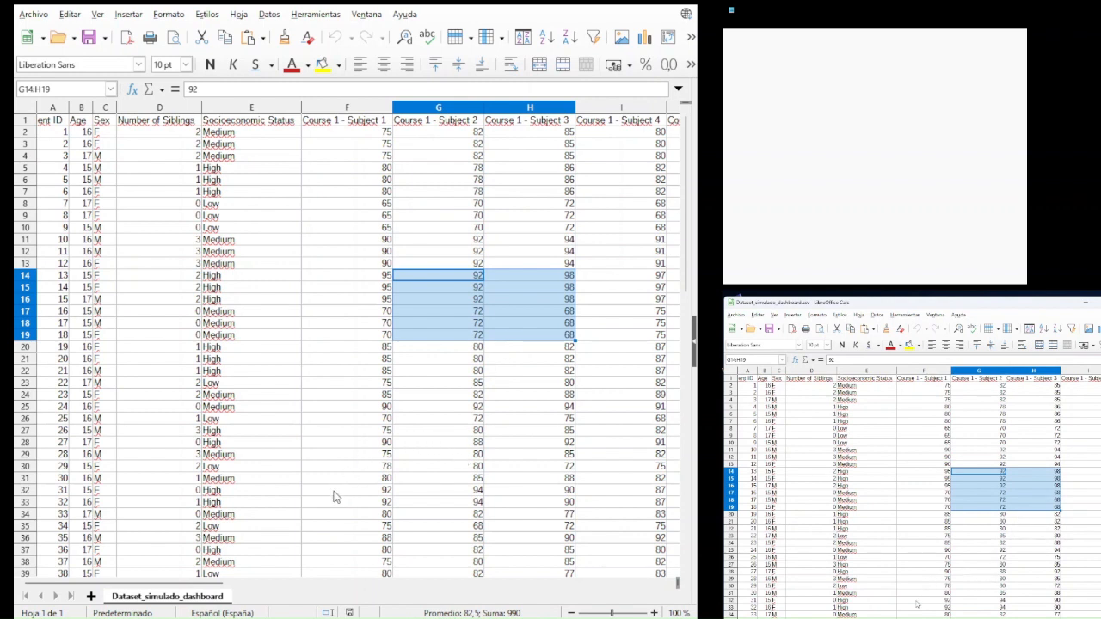
# - Insert a new sheet after the Dataset_simulado_dashboard sheet and name it Preparacion
pyautogui.click(287, 593)
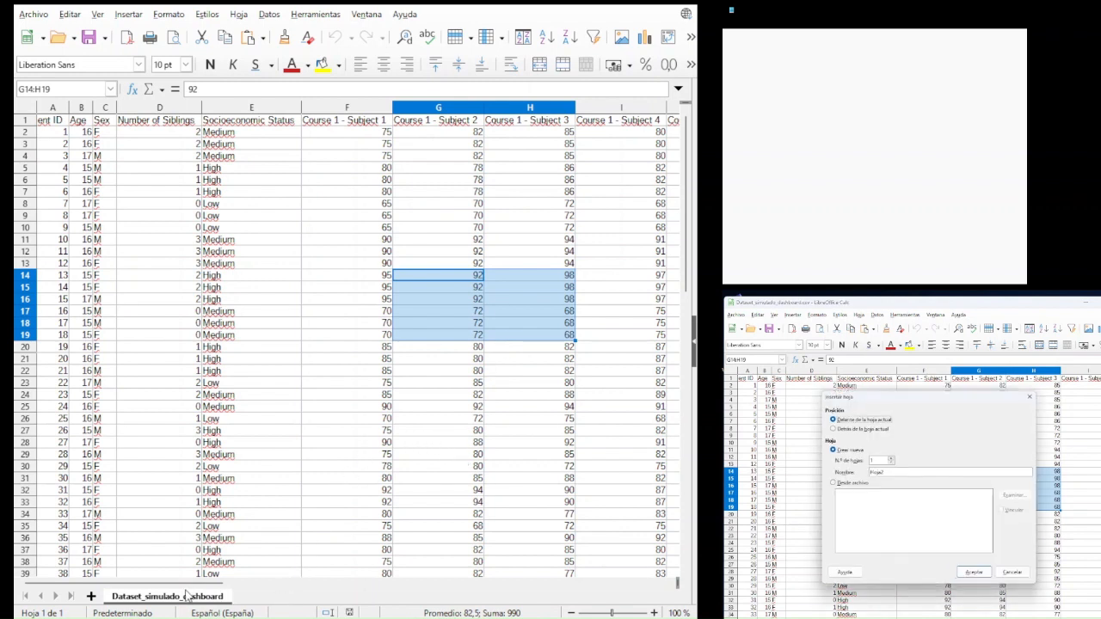
pyautogui.click(1012, 573)
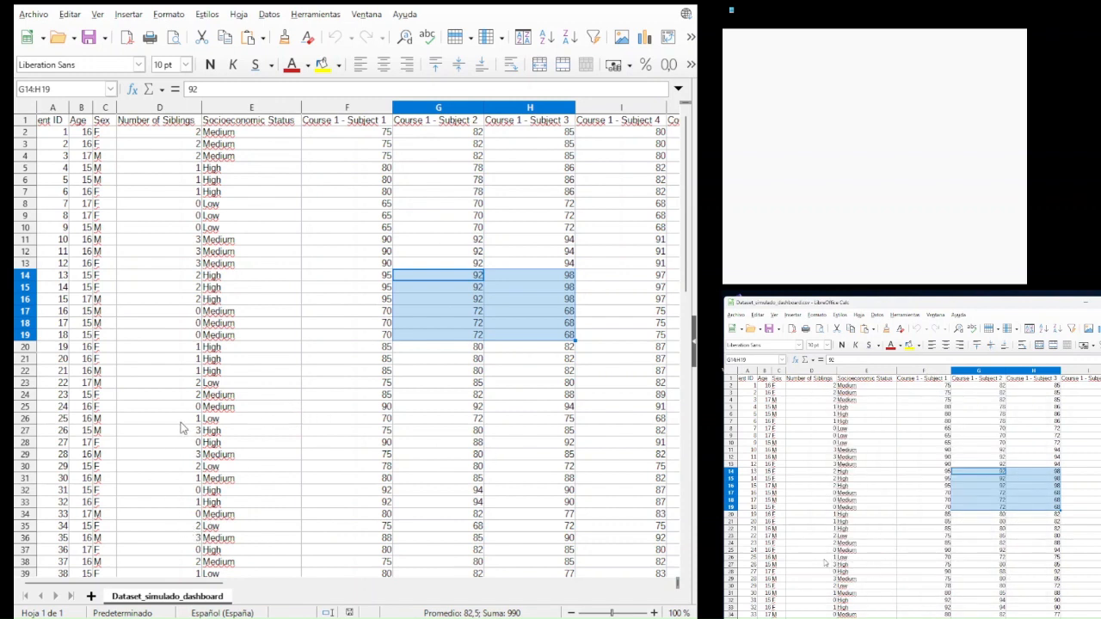
pyautogui.click(91, 596)
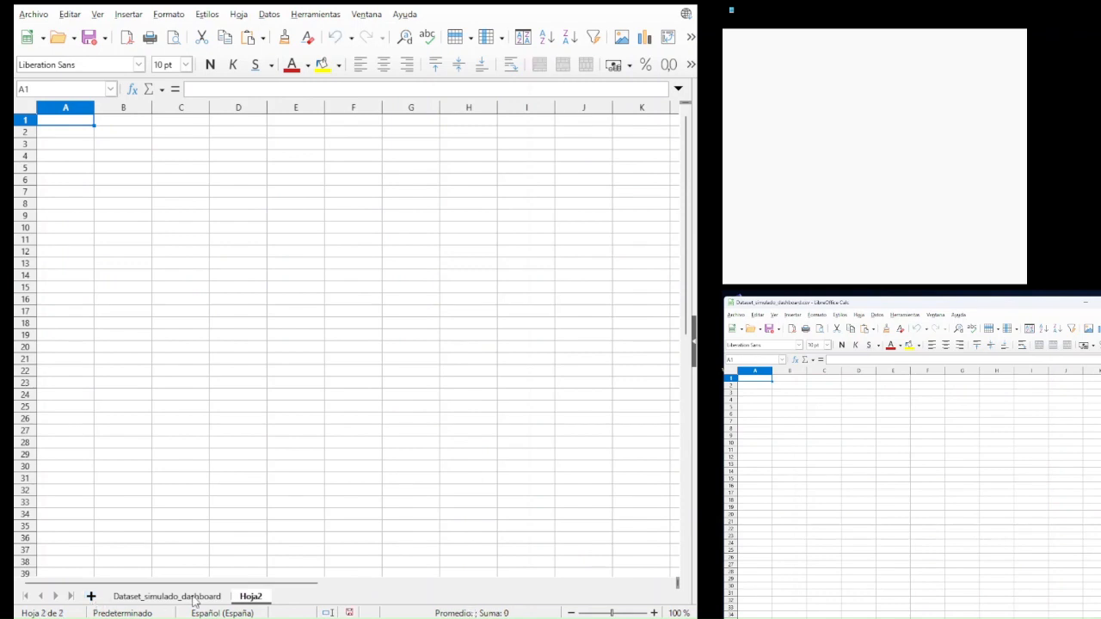
pyautogui.doubleClick(251, 597)
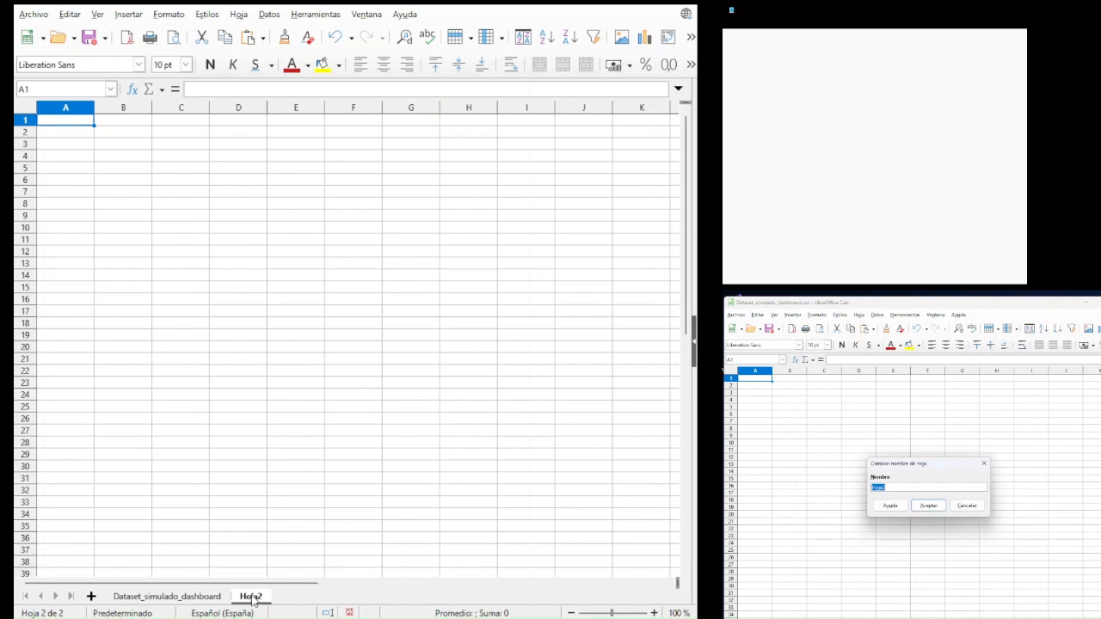
pyautogui.write('Preparacion')
pyautogui.press('Return')
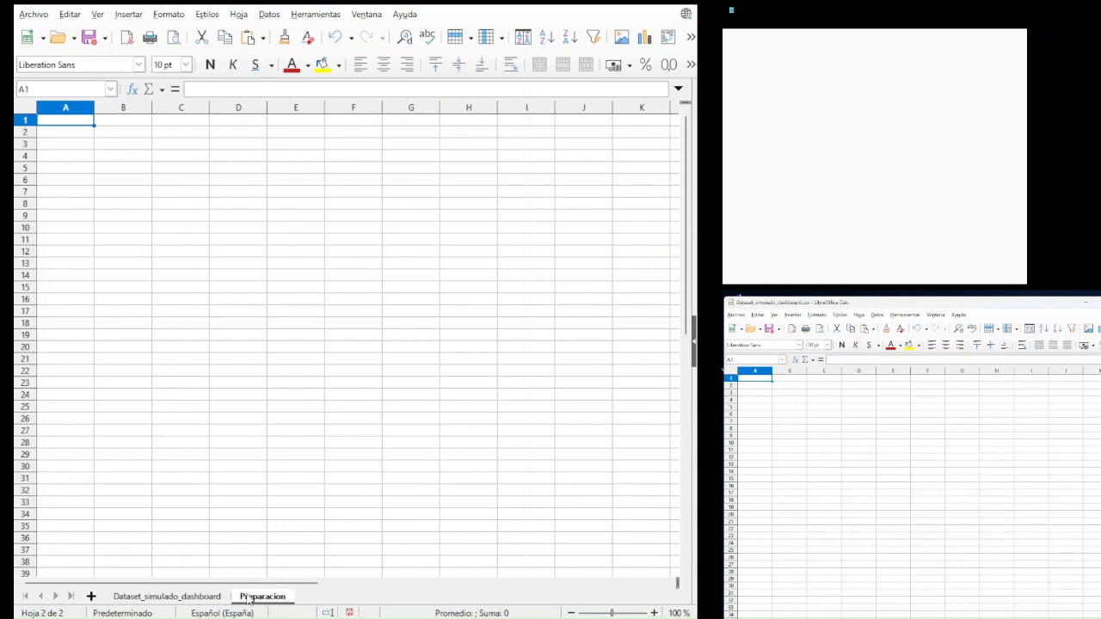
pyautogui.click(172, 597)
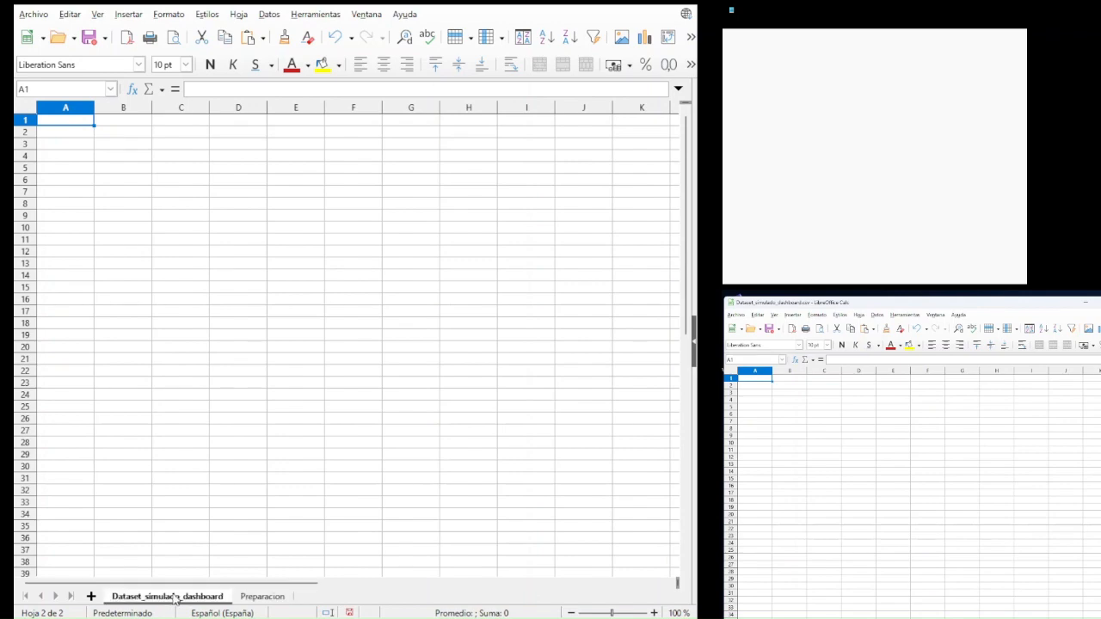
pyautogui.moveTo(65, 120); pyautogui.dragTo(392, 388)
pyautogui.click(258, 597)
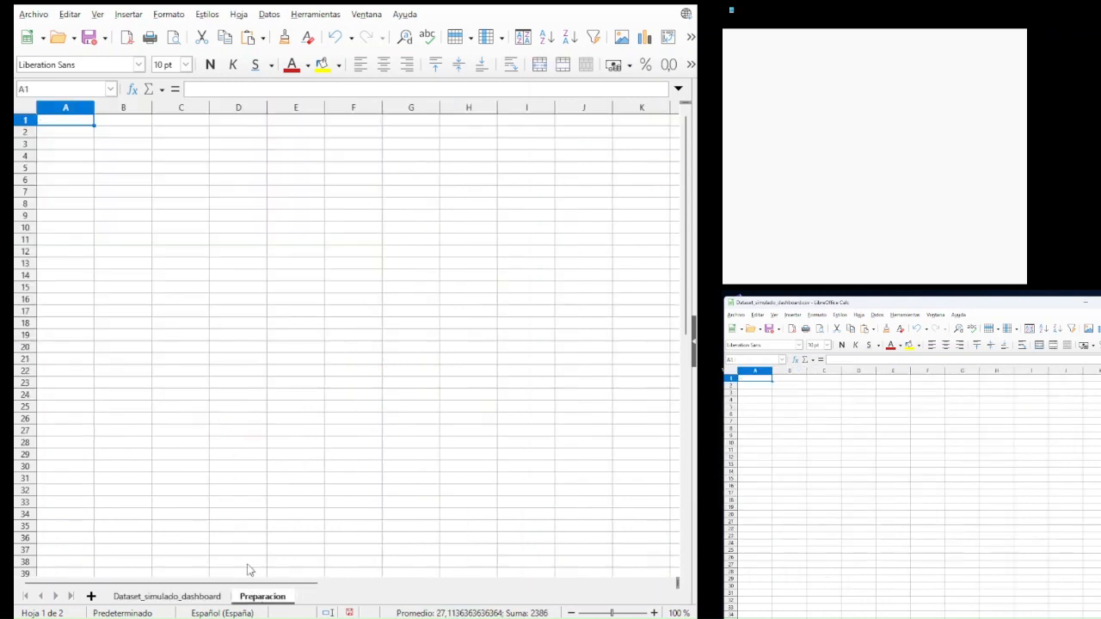
pyautogui.moveTo(61, 123); pyautogui.dragTo(364, 386)
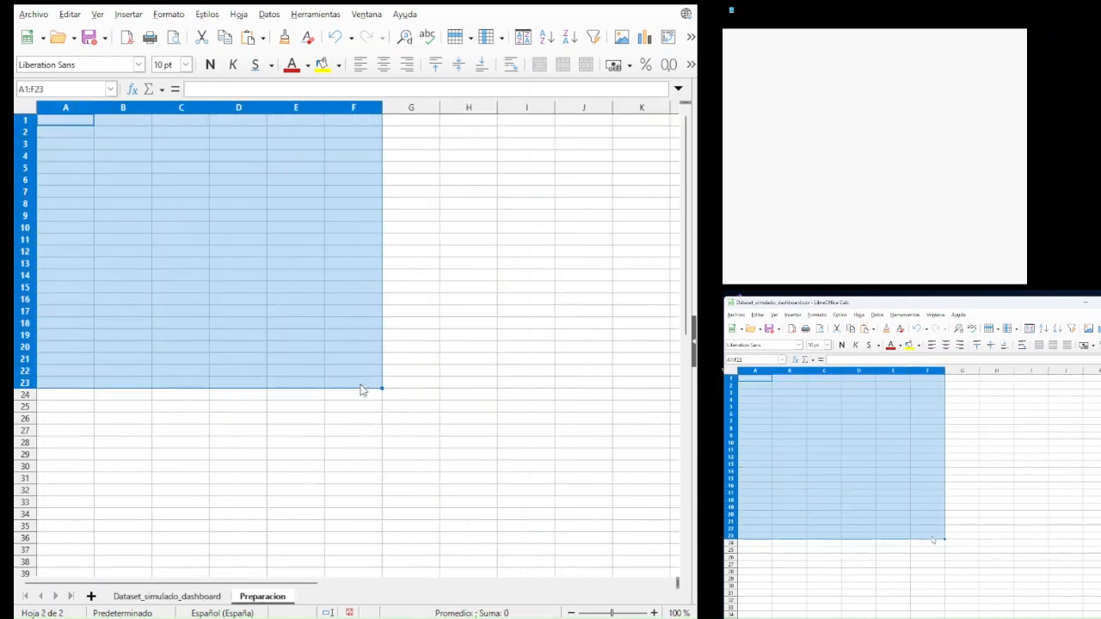
pyautogui.click(295, 466)
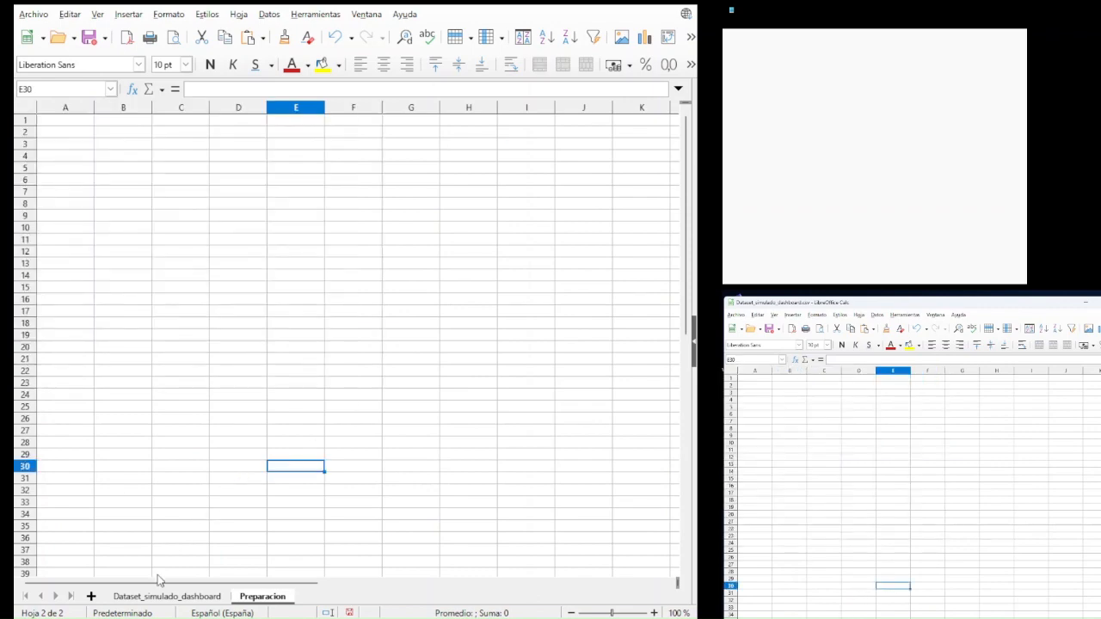
# - Copy all cells of the Dataset_simulado_dashboard sheet and switch to the Preparacion sheet
pyautogui.click(168, 599)
pyautogui.click(26, 107)
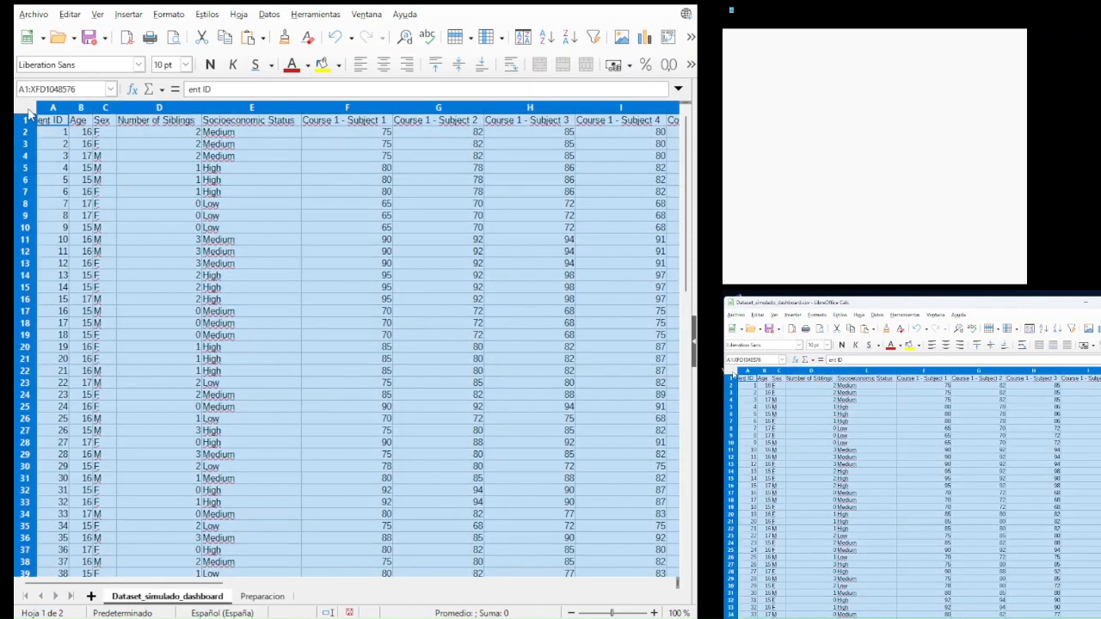
pyautogui.click(74, 15)
pyautogui.click(107, 97)
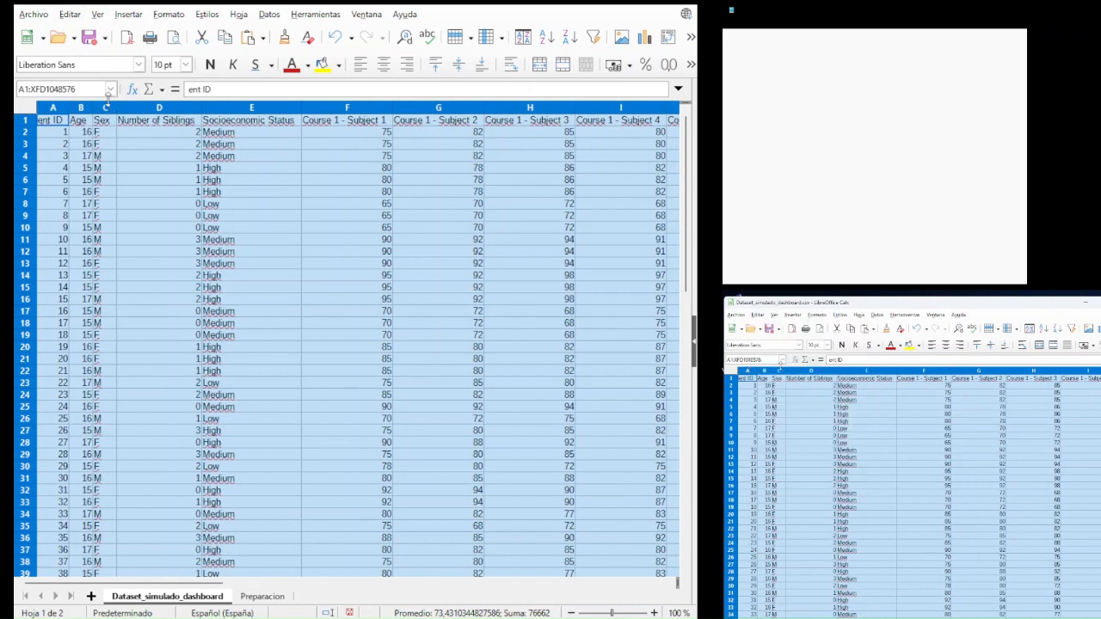
pyautogui.click(263, 597)
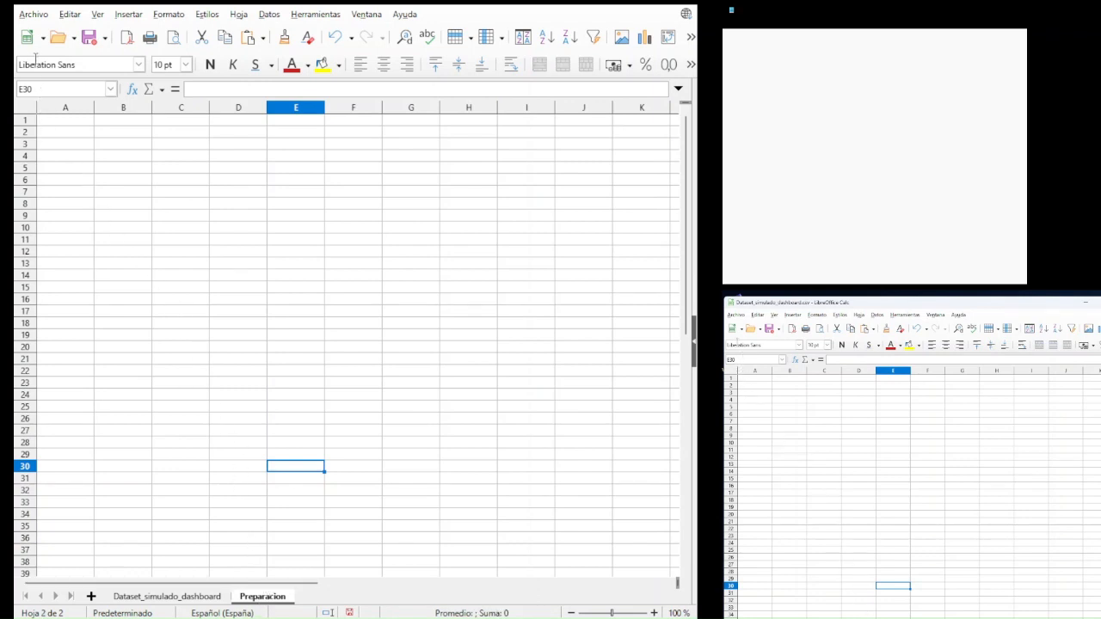
# - Try to paste the copied sheet contents into Preparacion at cell E30
pyautogui.click(69, 14)
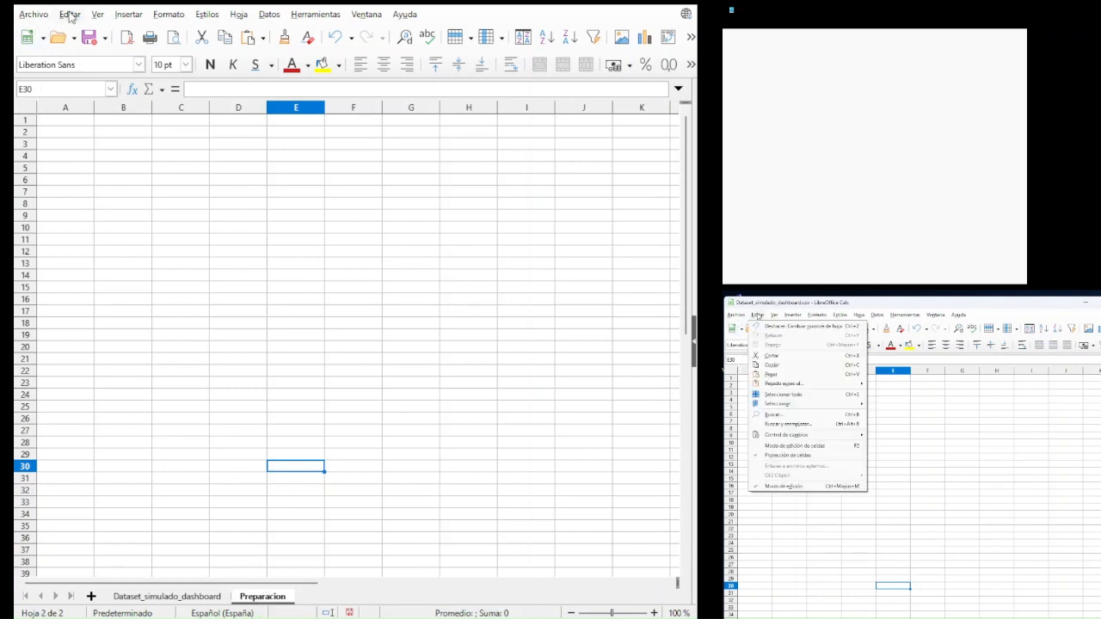
pyautogui.click(120, 124)
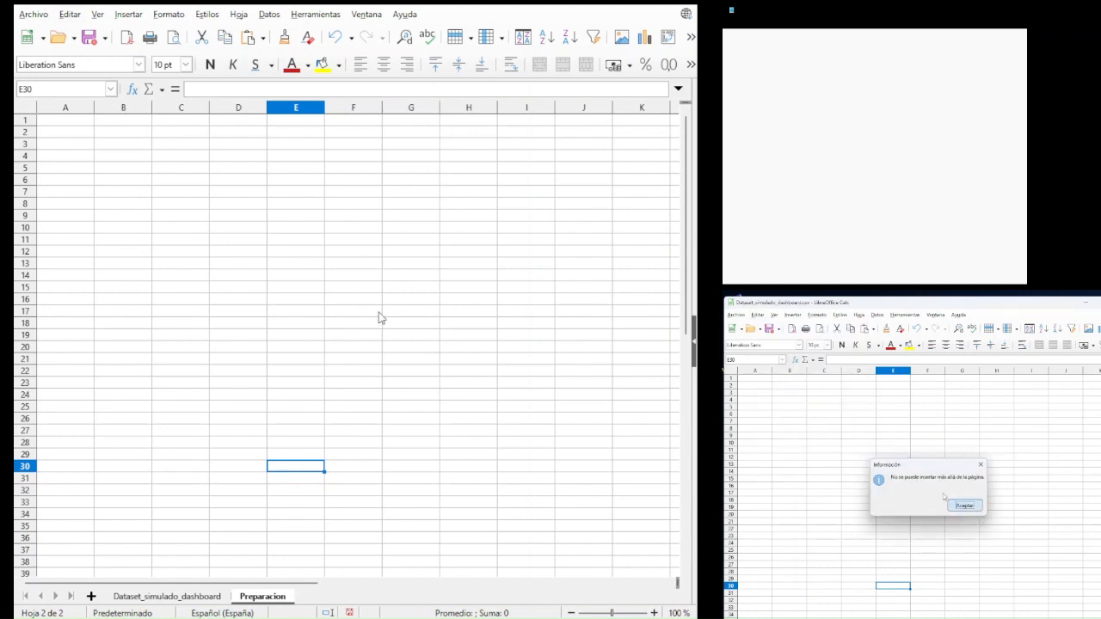
pyautogui.click(964, 505)
# - Paste the copied dataset into the Preparacion sheet starting at cell A1 and clear the full-sheet selection
pyautogui.click(59, 123)
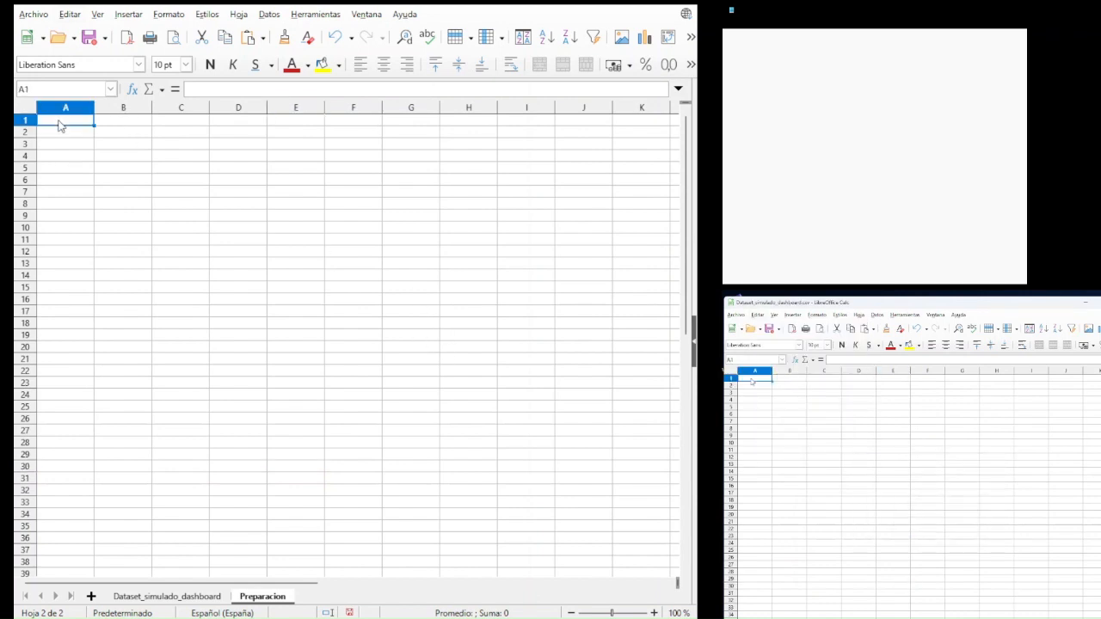
pyautogui.click(70, 15)
pyautogui.moveTo(99, 128)
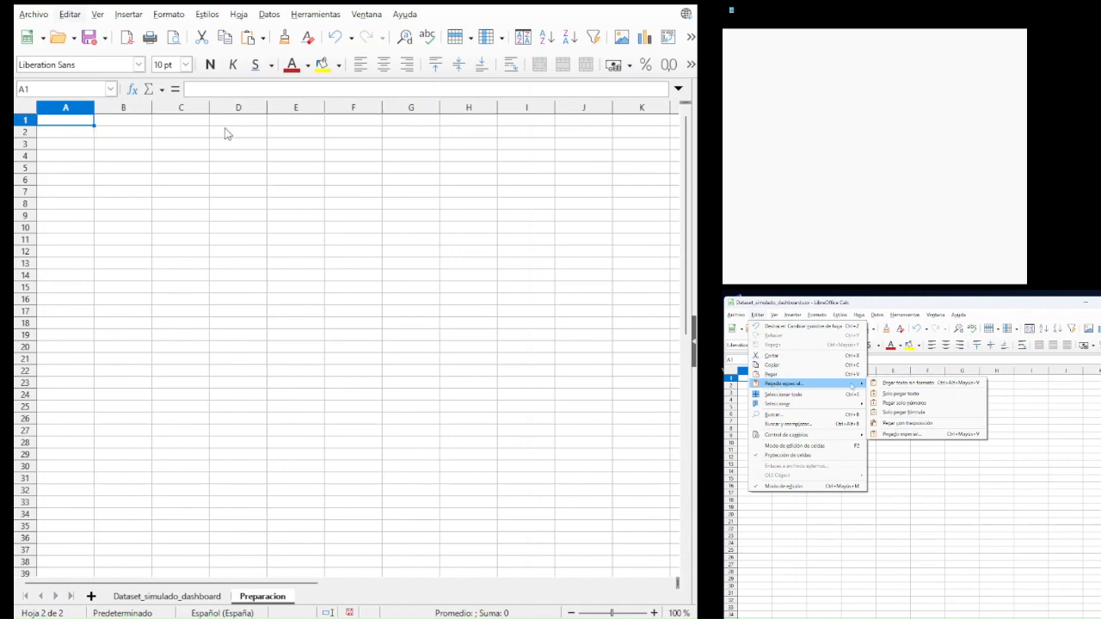
pyautogui.click(193, 117)
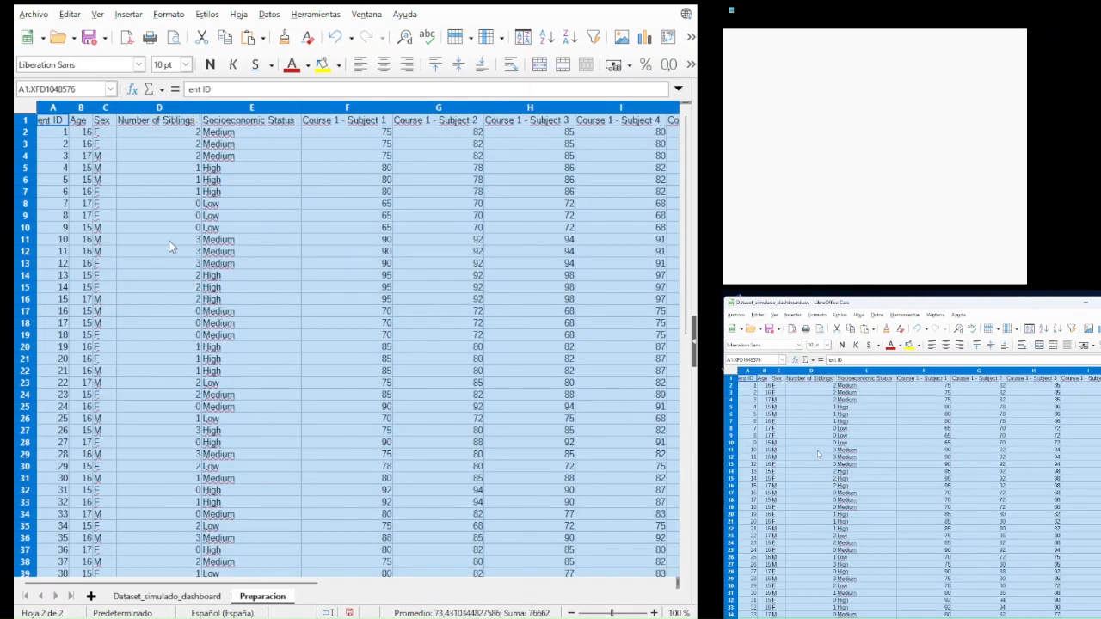
pyautogui.click(169, 240)
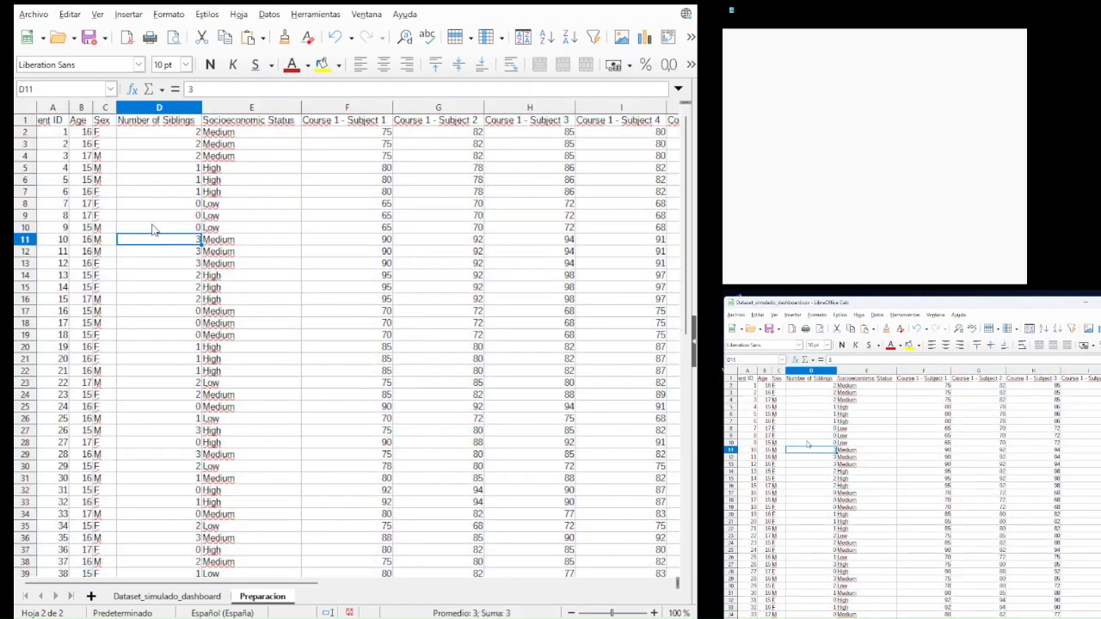
pyautogui.moveTo(152, 263); pyautogui.dragTo(242, 325)
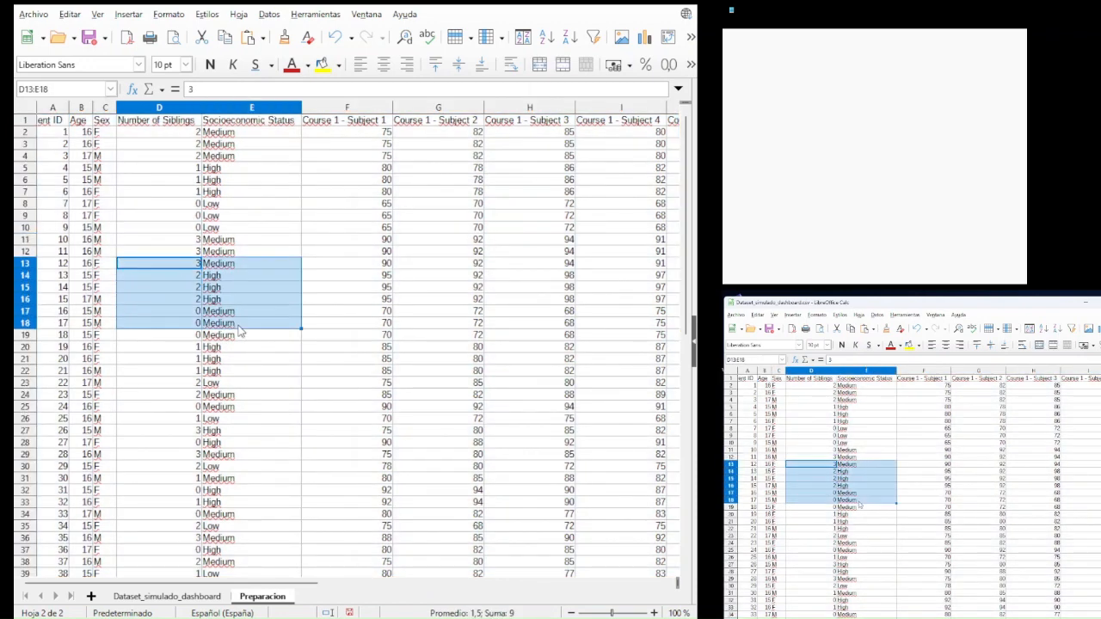
pyautogui.click(167, 596)
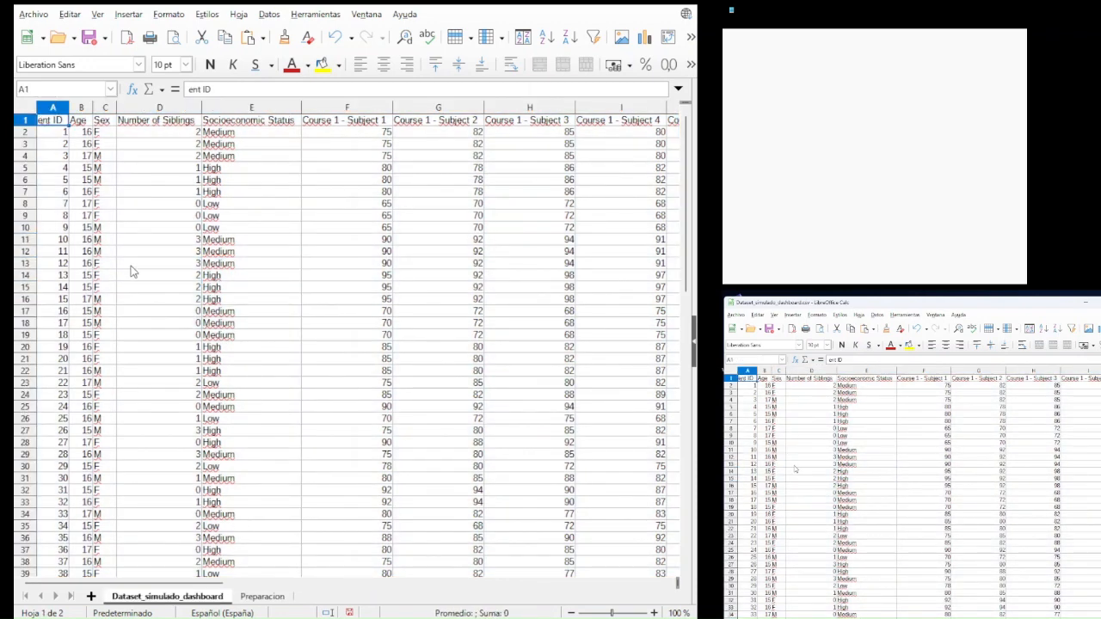
pyautogui.moveTo(159, 251); pyautogui.dragTo(227, 367)
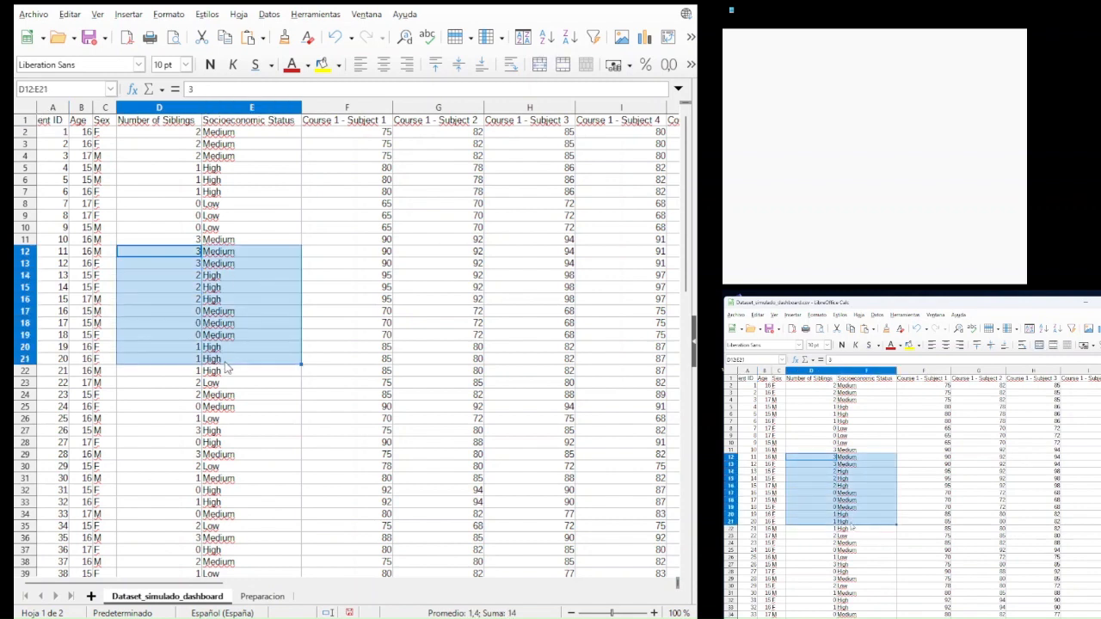
pyautogui.click(269, 596)
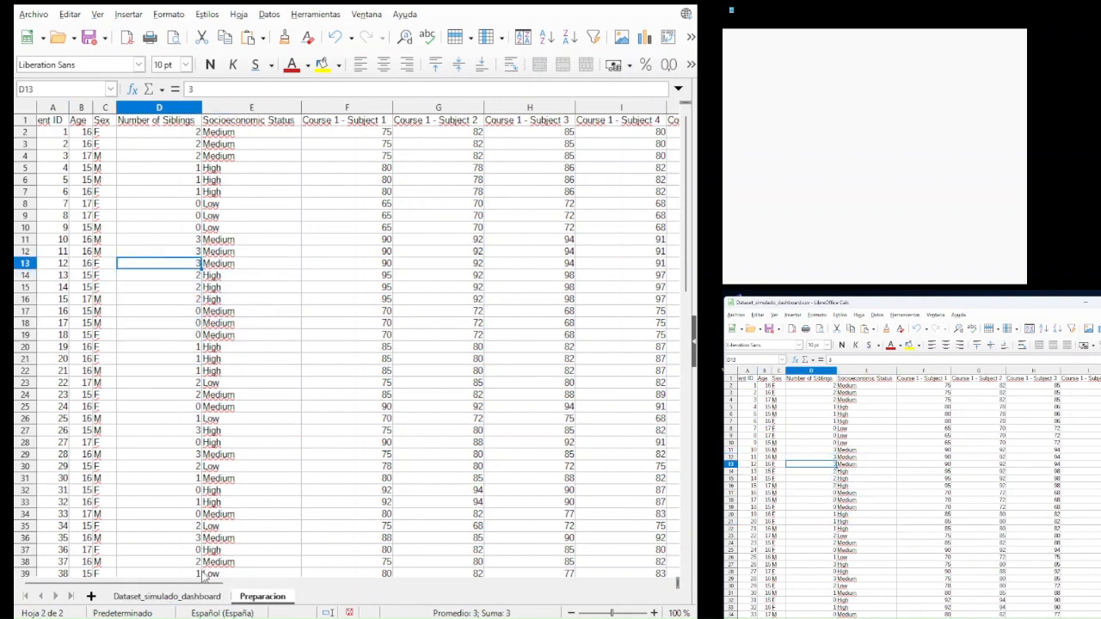
pyautogui.click(172, 599)
pyautogui.moveTo(172, 371); pyautogui.dragTo(356, 430)
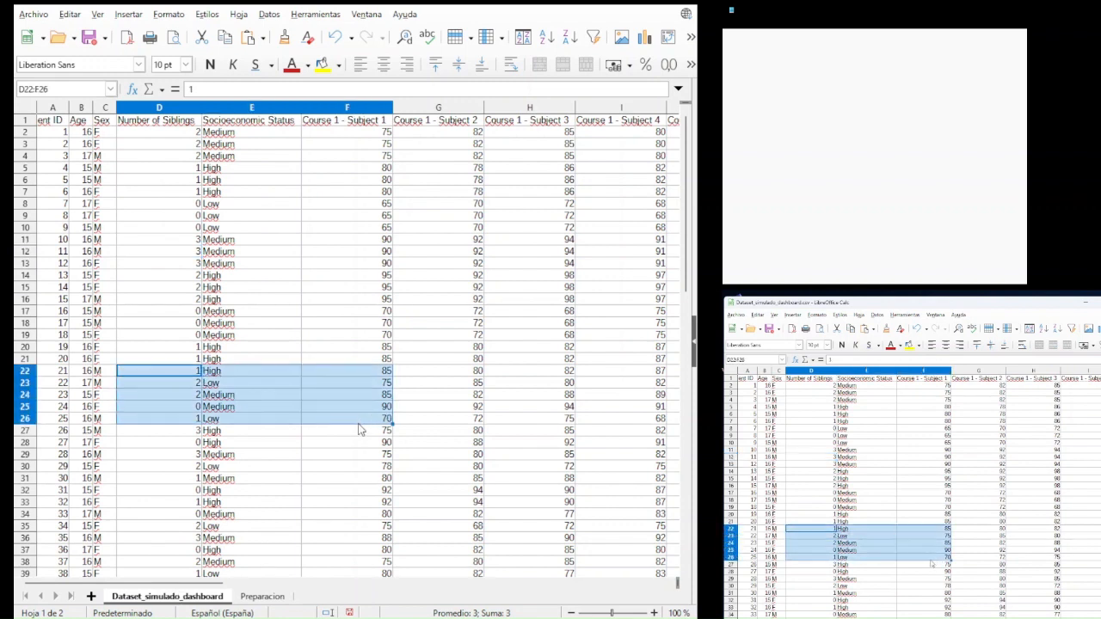
pyautogui.click(196, 158)
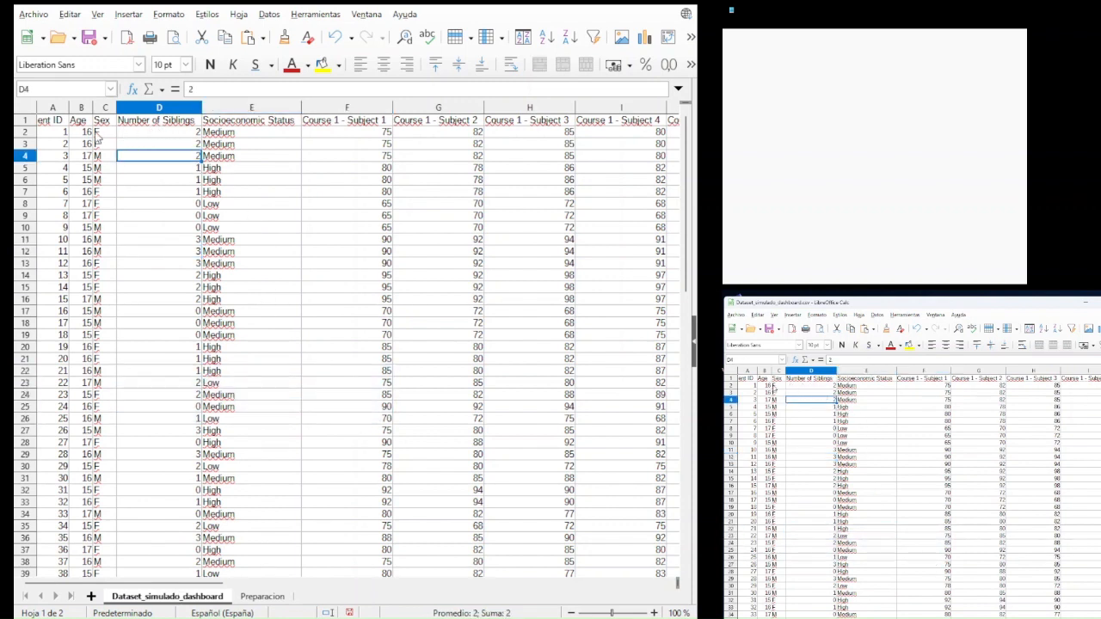
# - Clear the contents of rows 2 to 9 in Dataset_simulado_dashboard and compare that sheet with the copy in Preparacion
pyautogui.moveTo(32, 136); pyautogui.dragTo(23, 223)
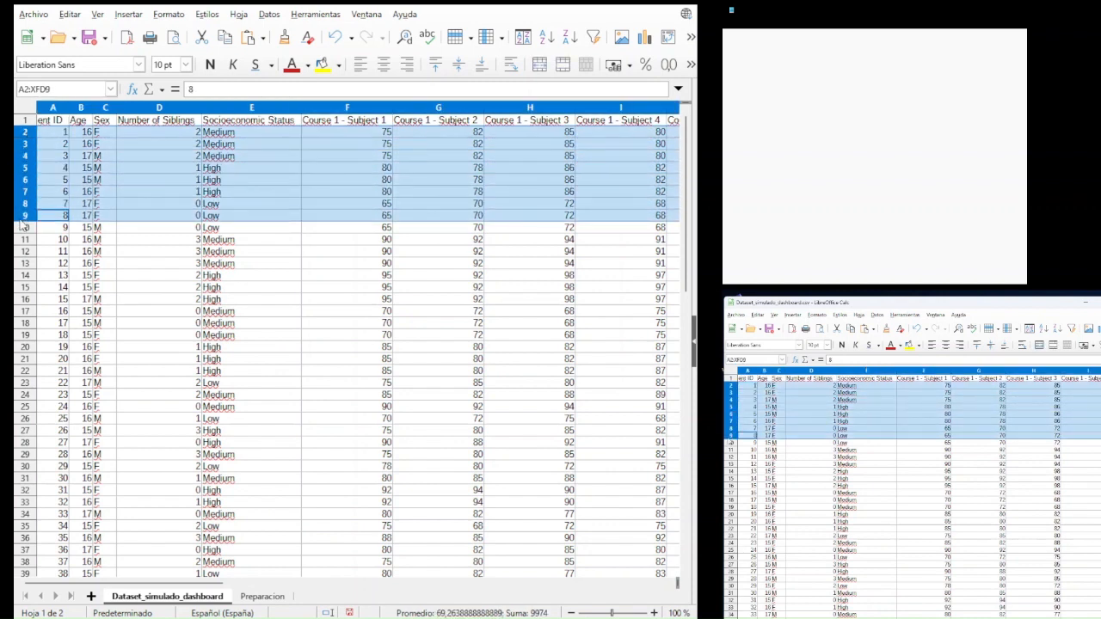
pyautogui.press('BackSpace')
pyautogui.press('Return')
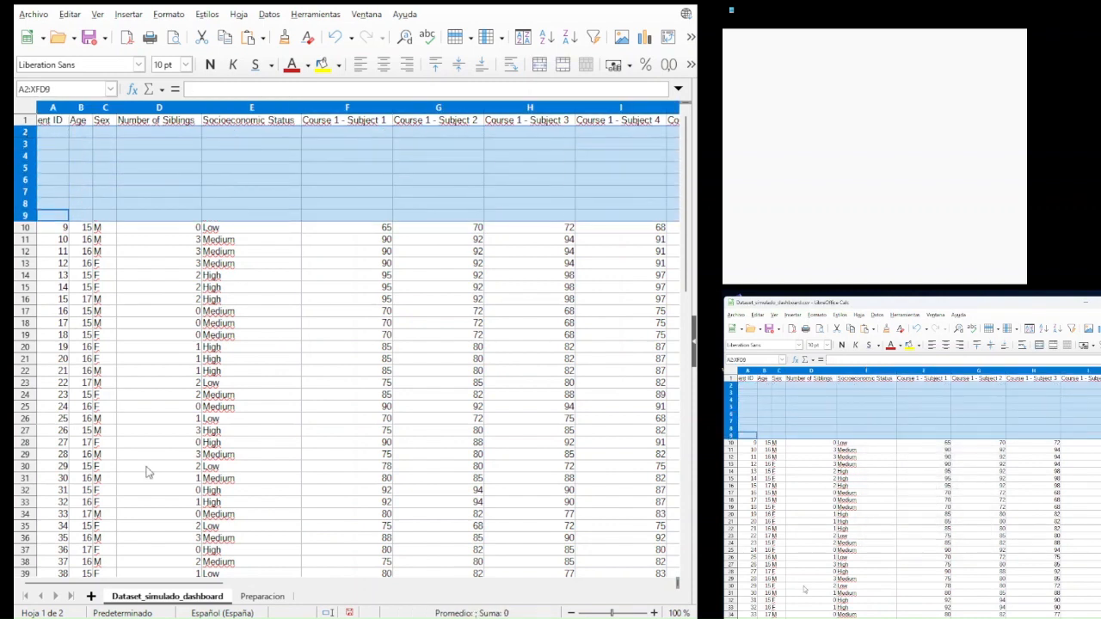
pyautogui.click(263, 596)
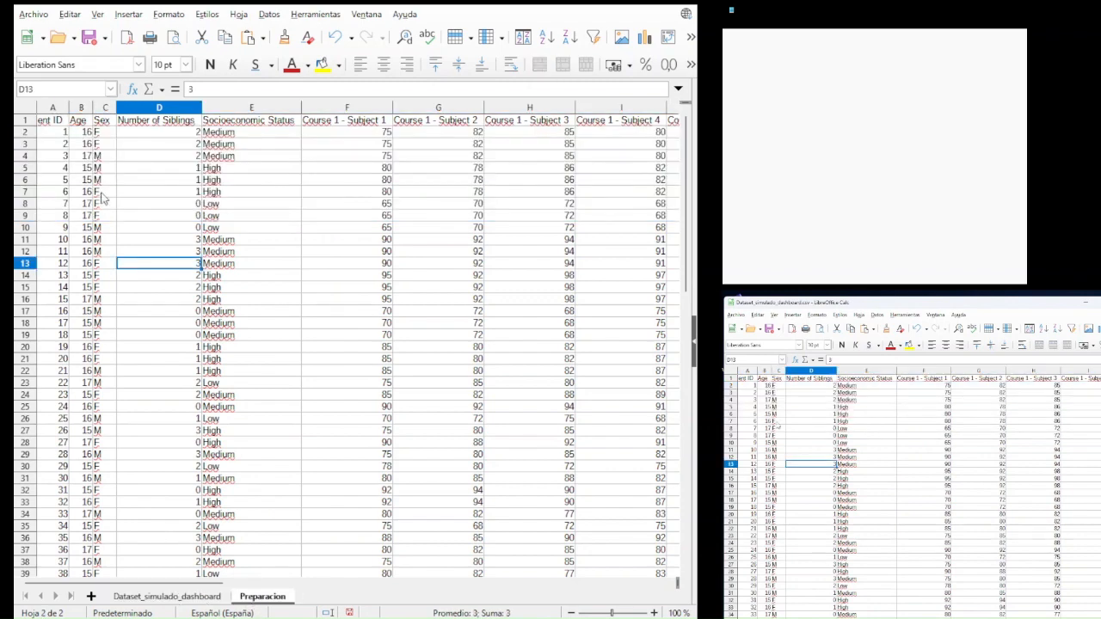
pyautogui.click(138, 600)
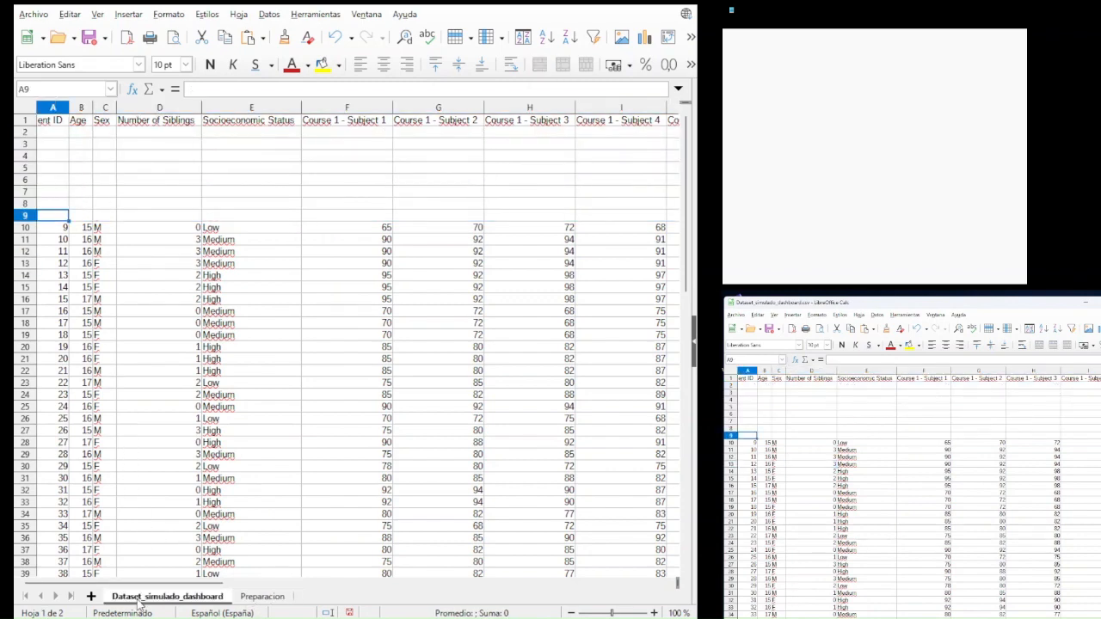
pyautogui.click(243, 597)
pyautogui.click(170, 597)
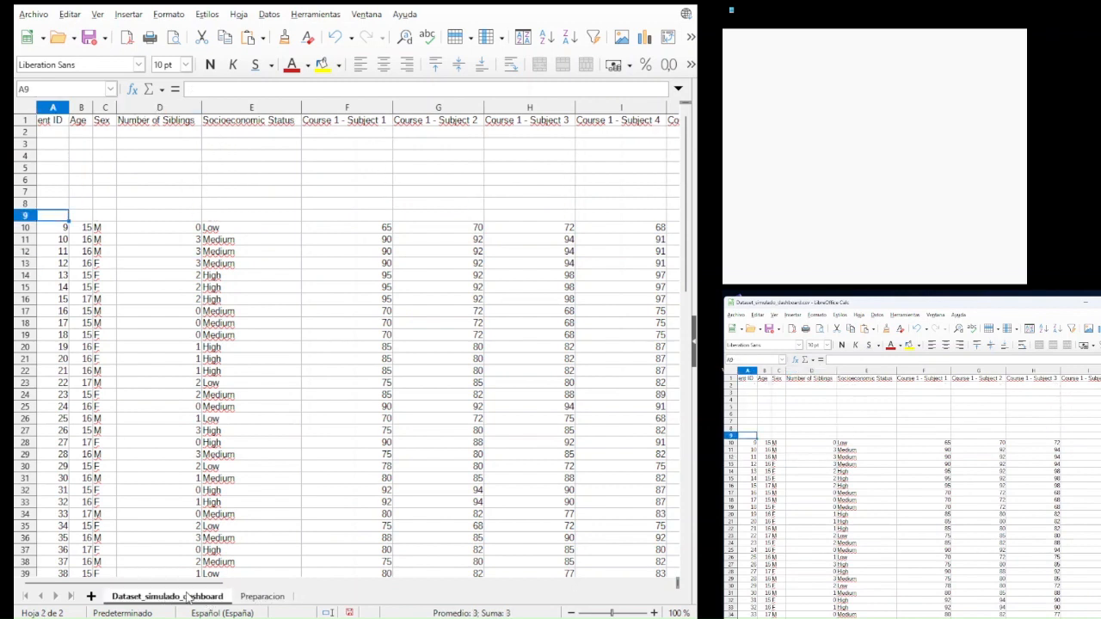
pyautogui.click(258, 598)
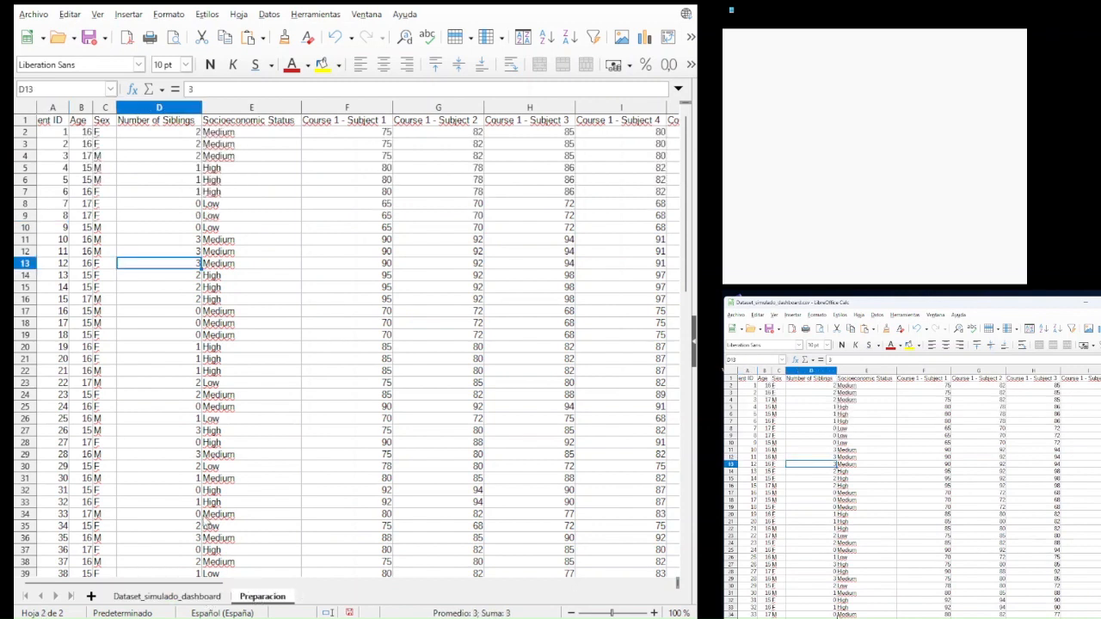
# - Undo the clearing of rows 2 to 9 in the Dataset_simulado_dashboard sheet
pyautogui.click(138, 598)
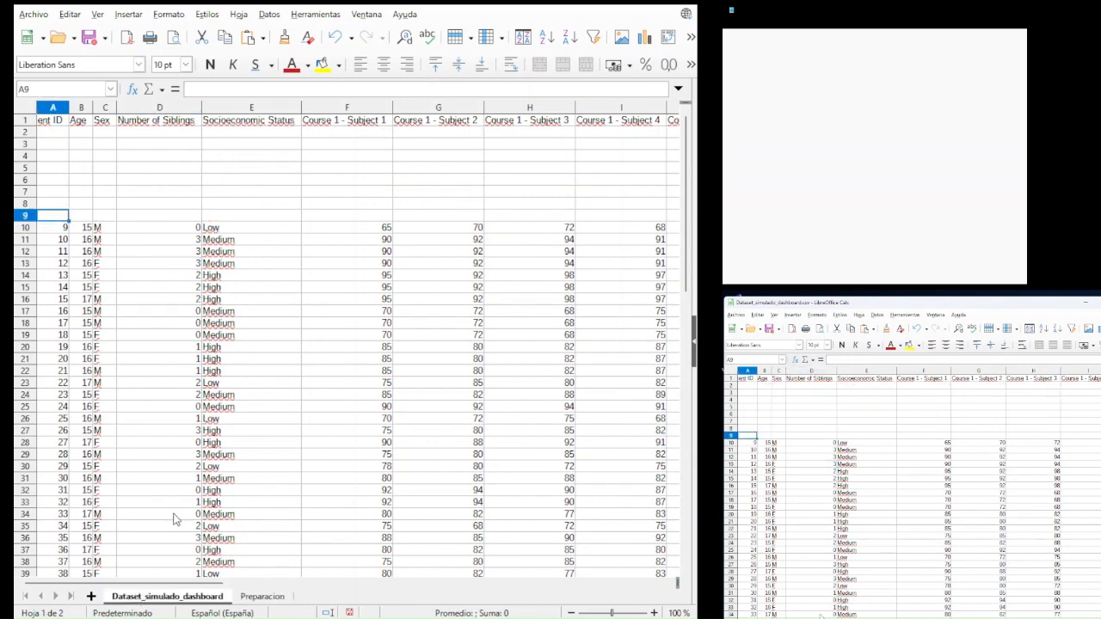
pyautogui.hotkey('ctrl', 'z')
pyautogui.click(172, 228)
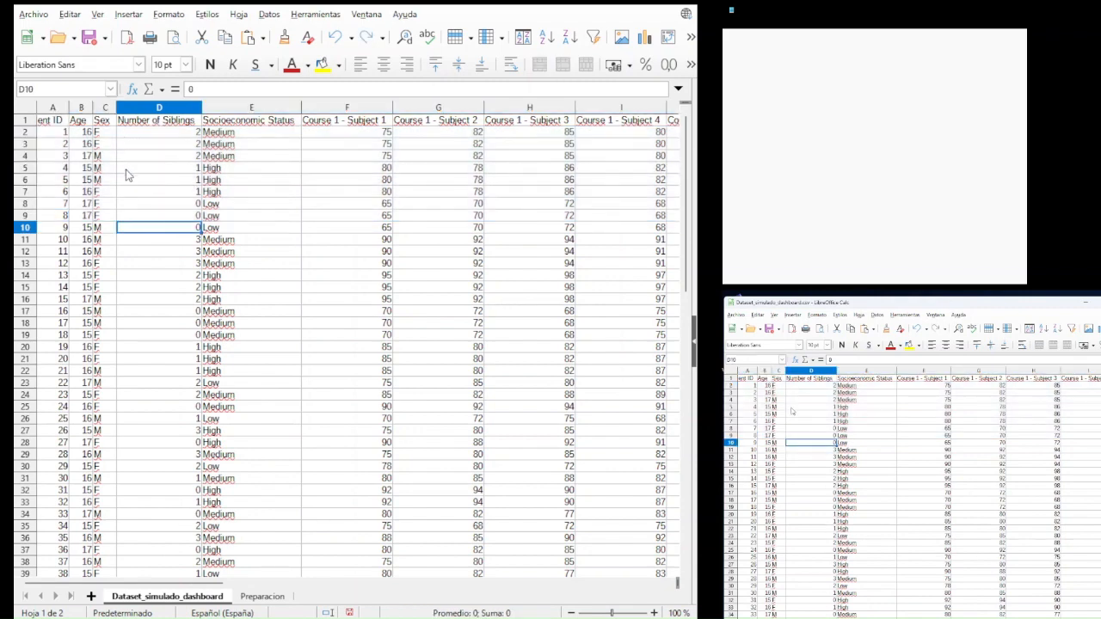
# - Clear all the pasted contents from the Preparacion sheet
pyautogui.click(264, 597)
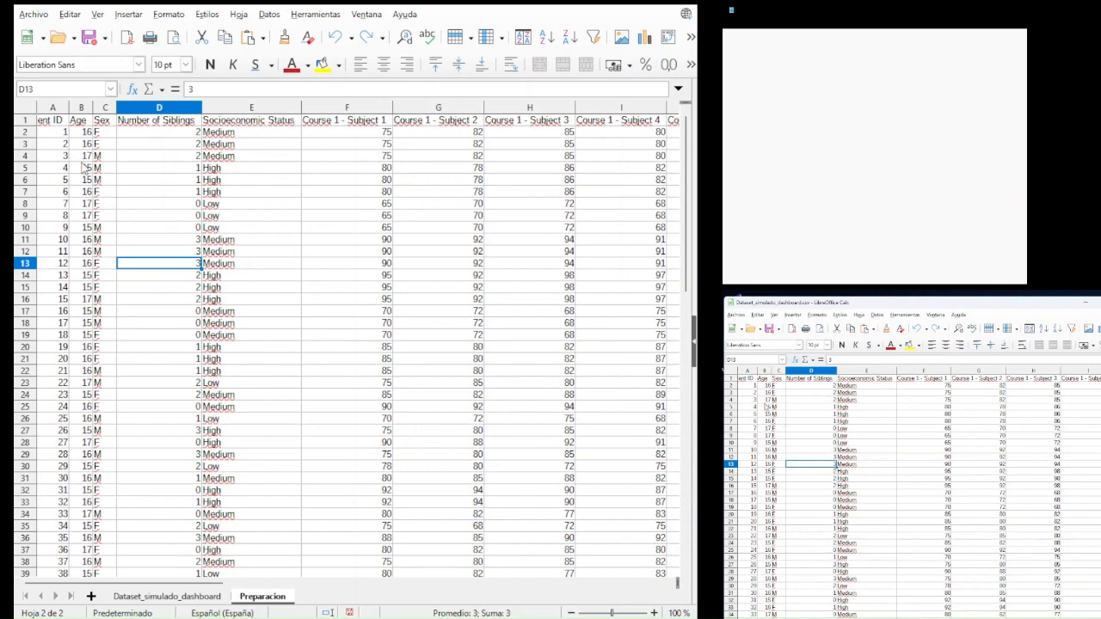
pyautogui.click(26, 108)
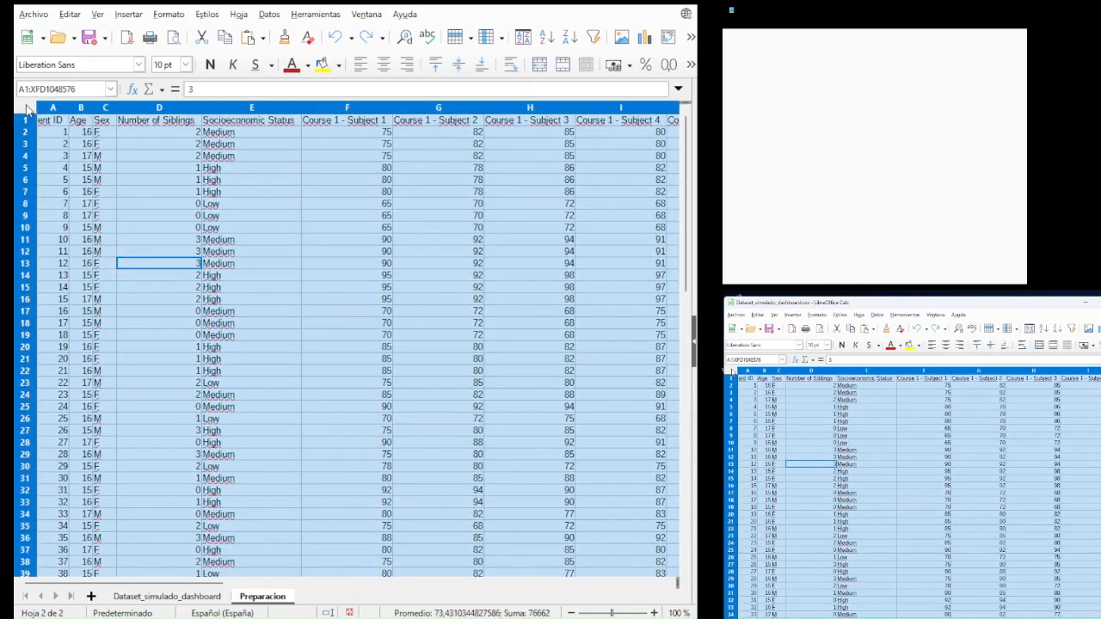
pyautogui.press('Delete')
# - Enter a formula in cell A1 of Preparacion that links to the source header, =$Dataset_simulado_dashboard.A1
pyautogui.click(47, 122)
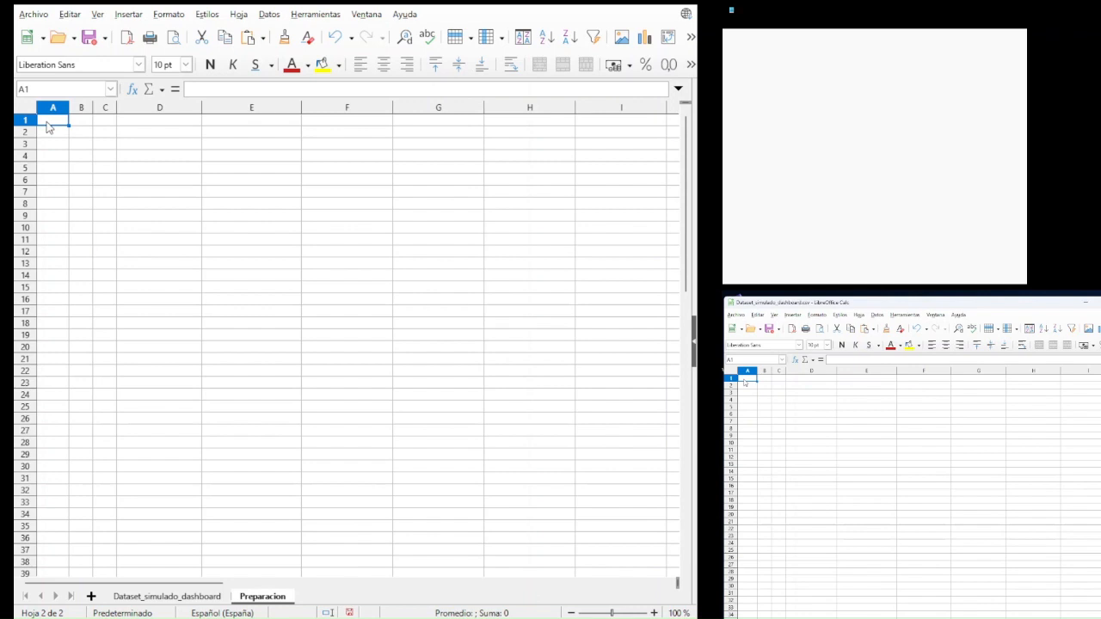
pyautogui.write('=')
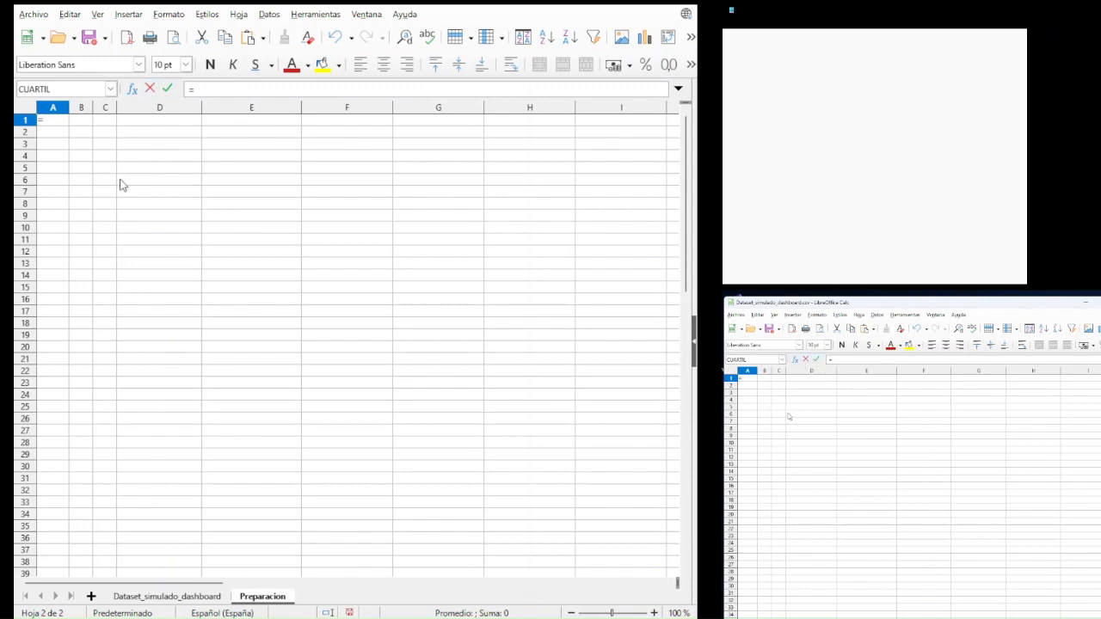
pyautogui.click(176, 597)
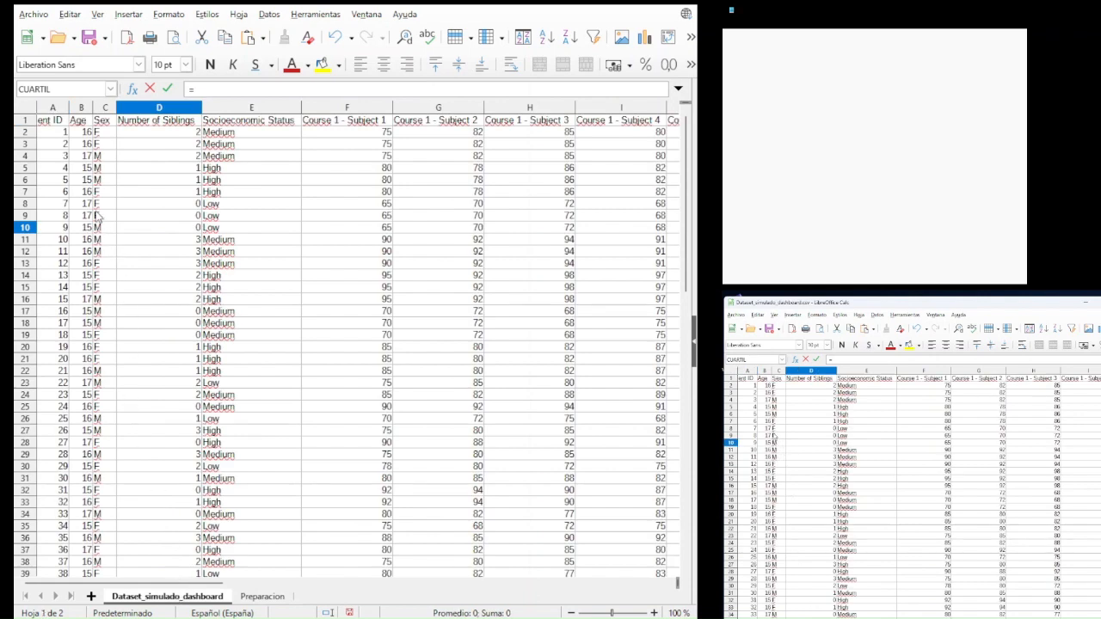
pyautogui.click(46, 124)
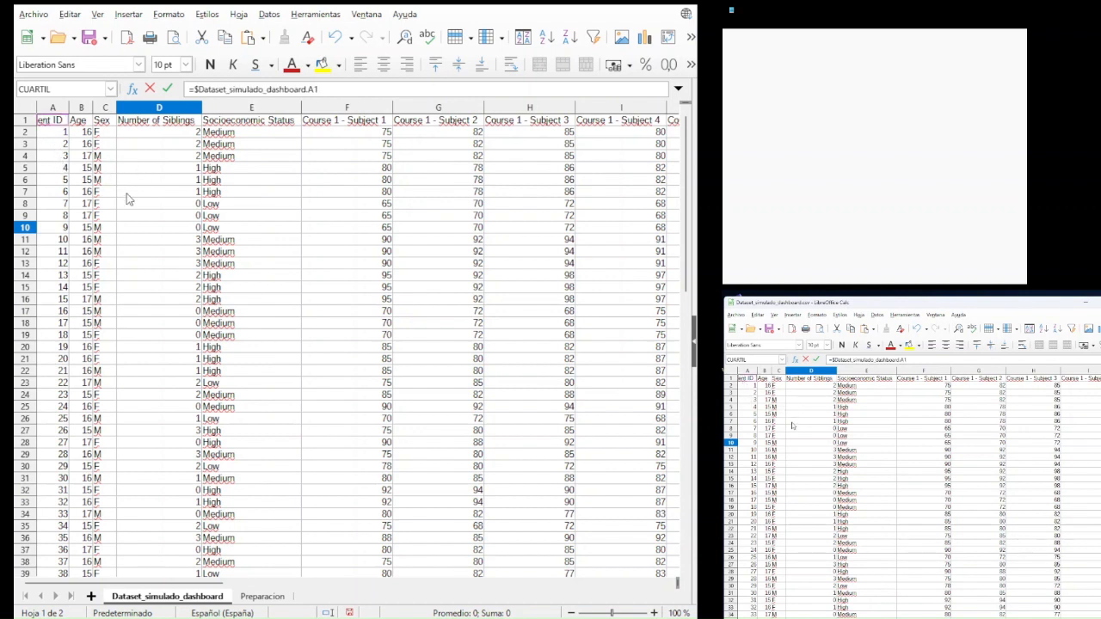
pyautogui.click(262, 597)
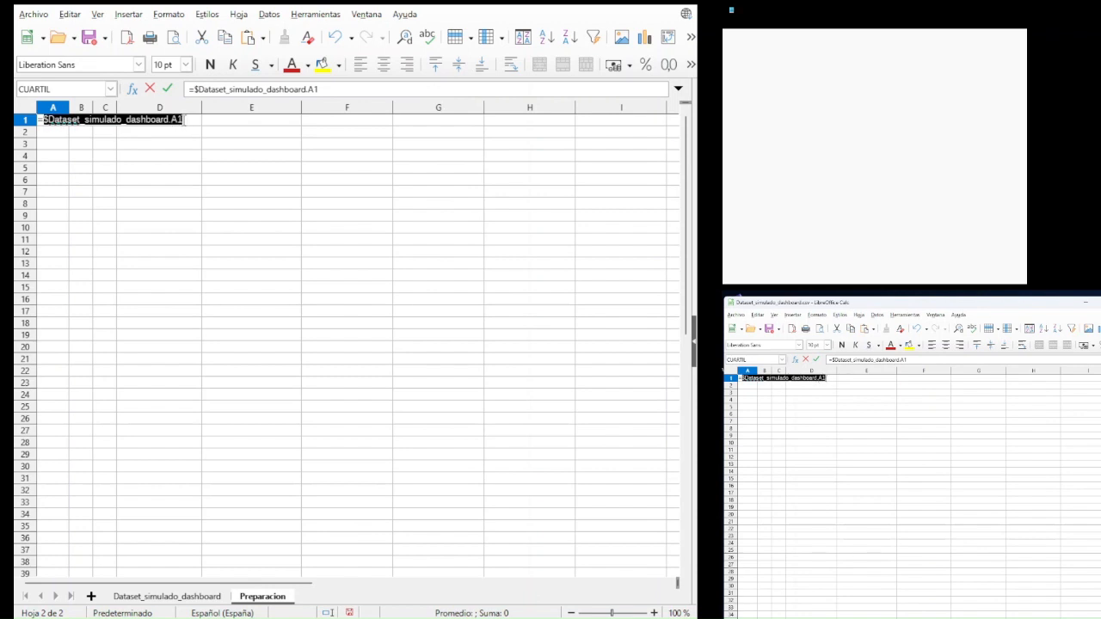
pyautogui.press('Escape')
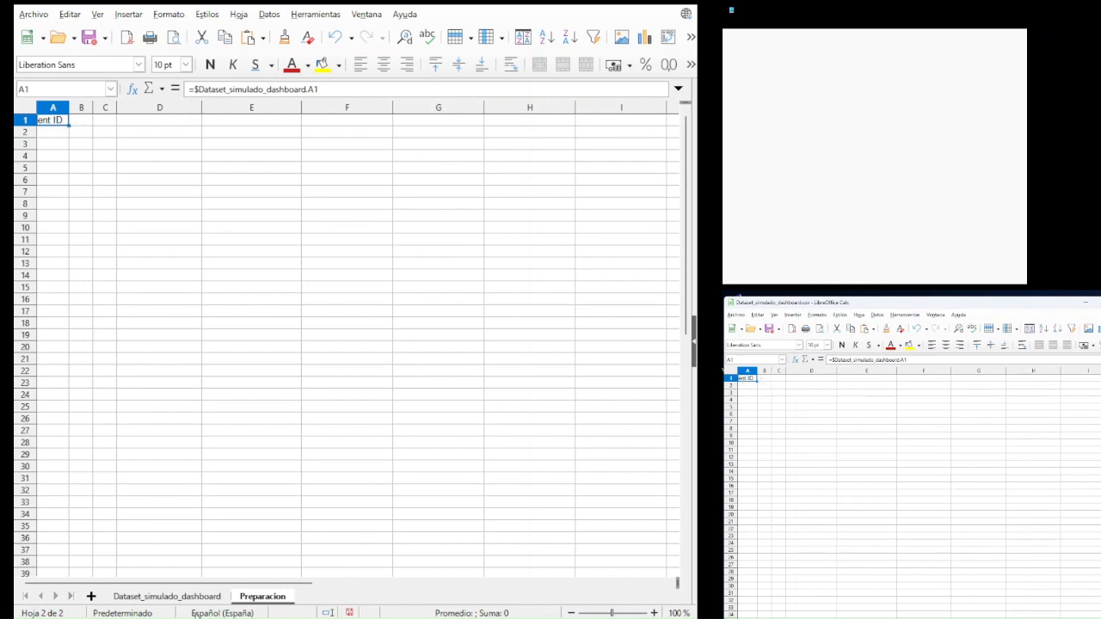
# - Check cell A1 in Dataset_simulado_dashboard against the linking formula in cell A1 of Preparacion
pyautogui.click(186, 599)
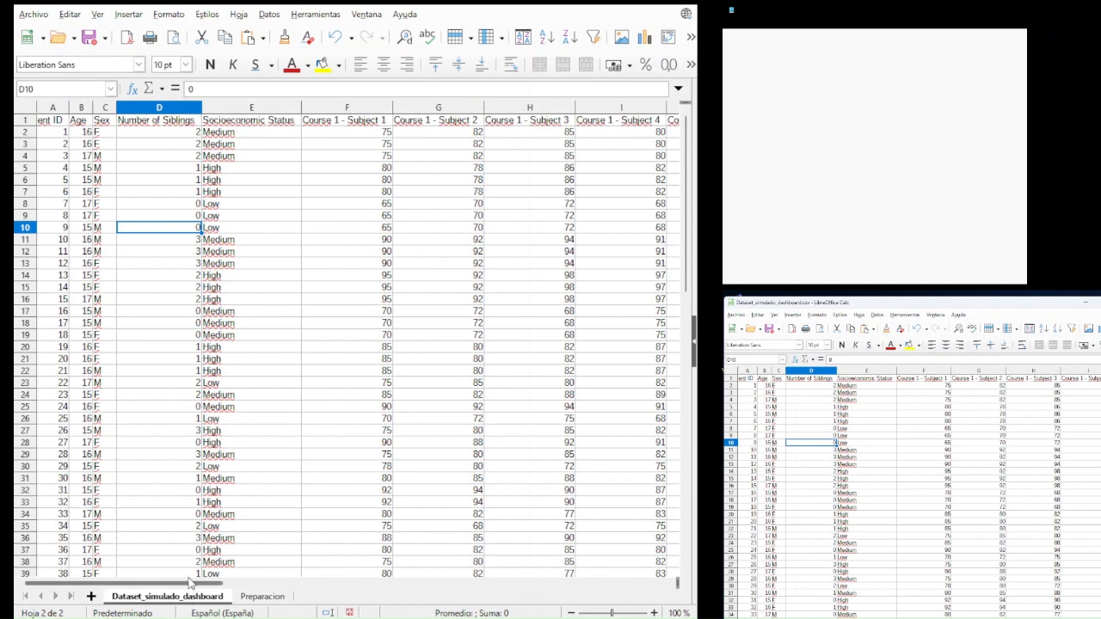
pyautogui.click(49, 122)
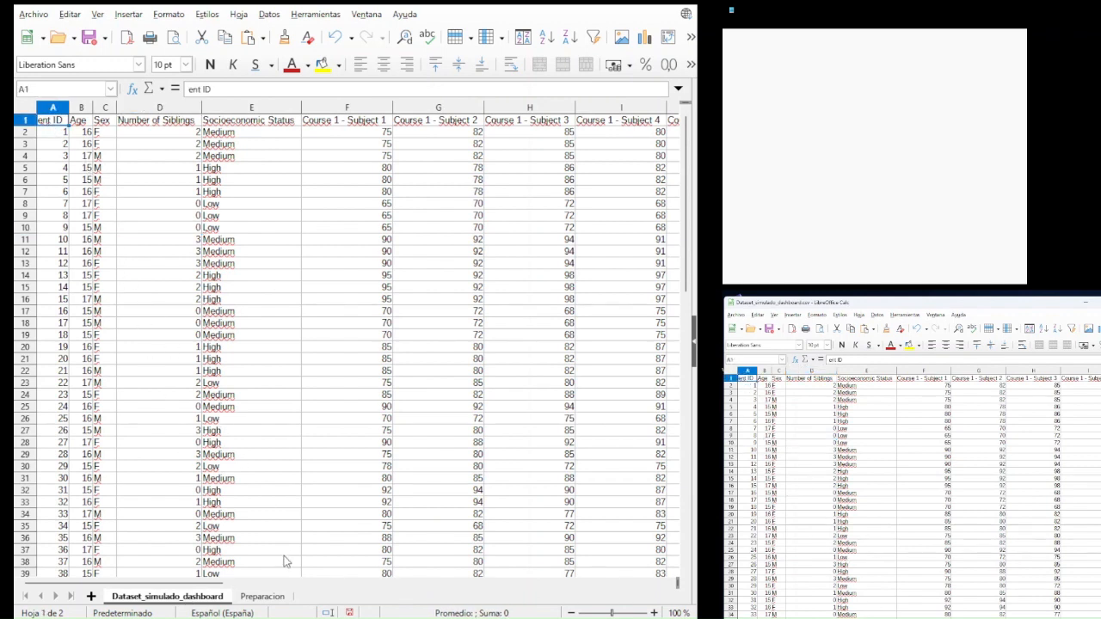
pyautogui.click(262, 596)
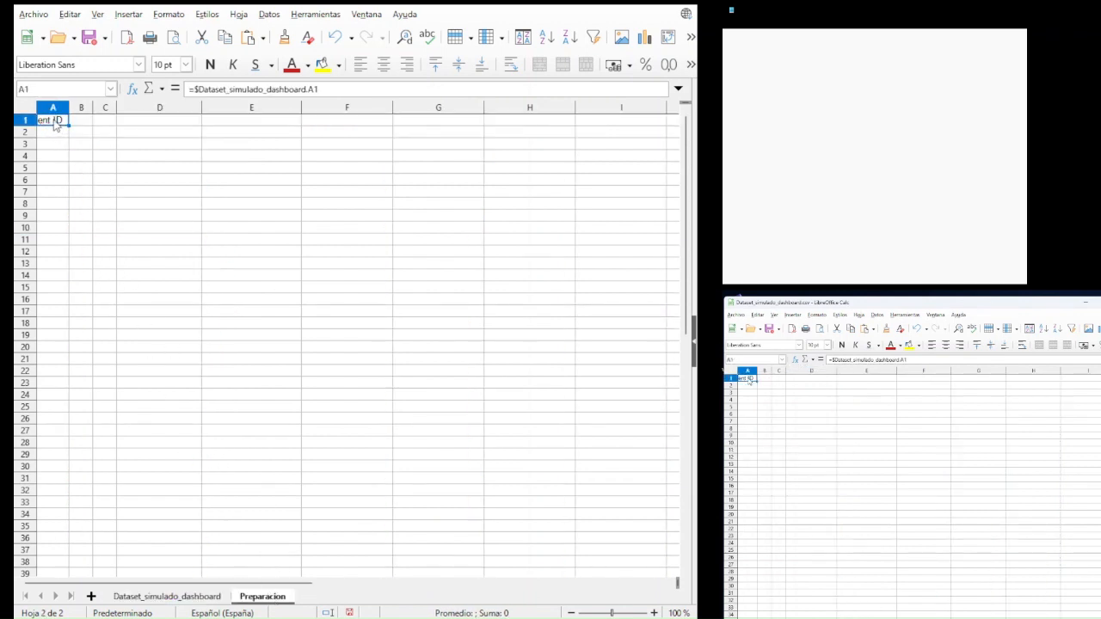
pyautogui.moveTo(311, 90); pyautogui.dragTo(167, 82)
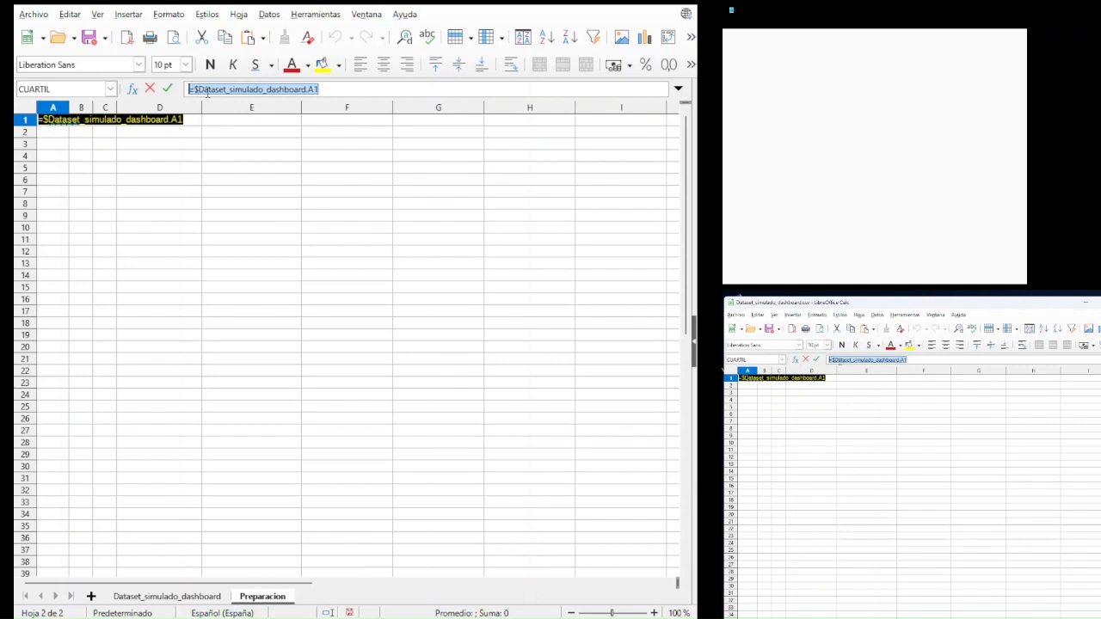
pyautogui.click(326, 90)
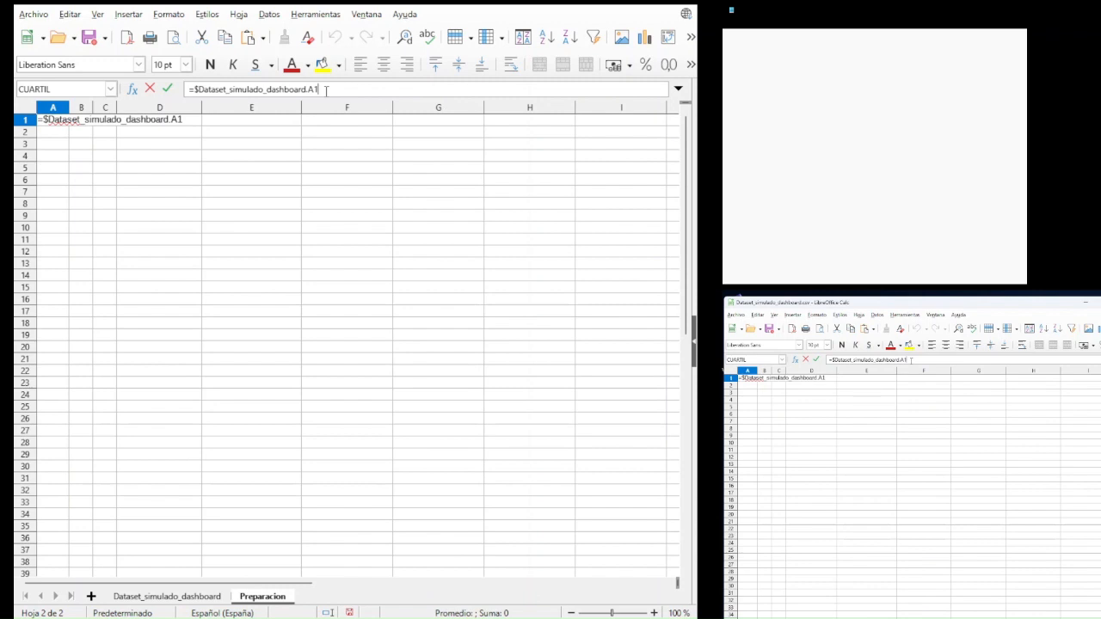
pyautogui.press('Return')
pyautogui.click(50, 122)
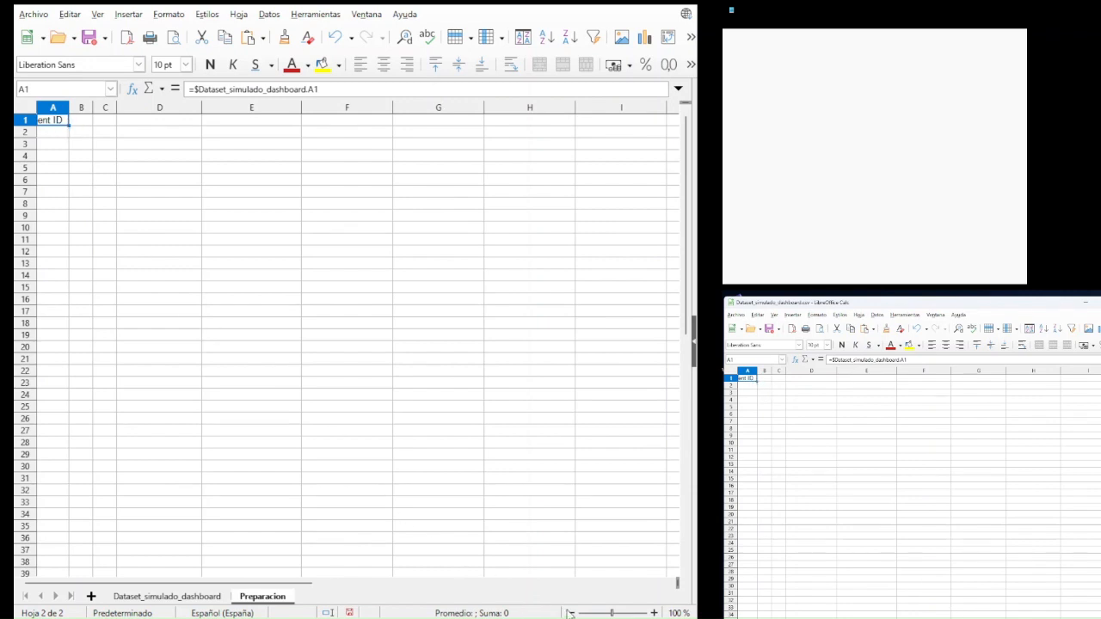
# - Fill the A1 formula across row 1 of Preparacion through column U
pyautogui.click(656, 612)
pyautogui.click(656, 613)
pyautogui.click(656, 613)
pyautogui.click(656, 612)
pyautogui.click(656, 613)
pyautogui.click(657, 613)
pyautogui.click(656, 612)
pyautogui.click(656, 613)
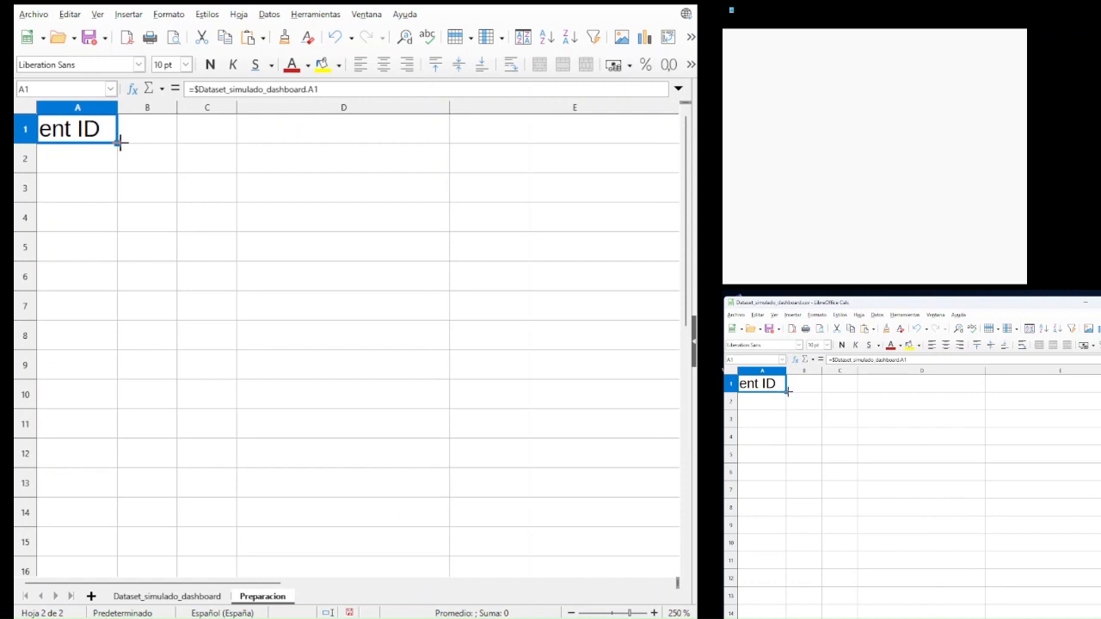
pyautogui.click(570, 613)
pyautogui.click(570, 613)
pyautogui.click(570, 613)
pyautogui.click(570, 613)
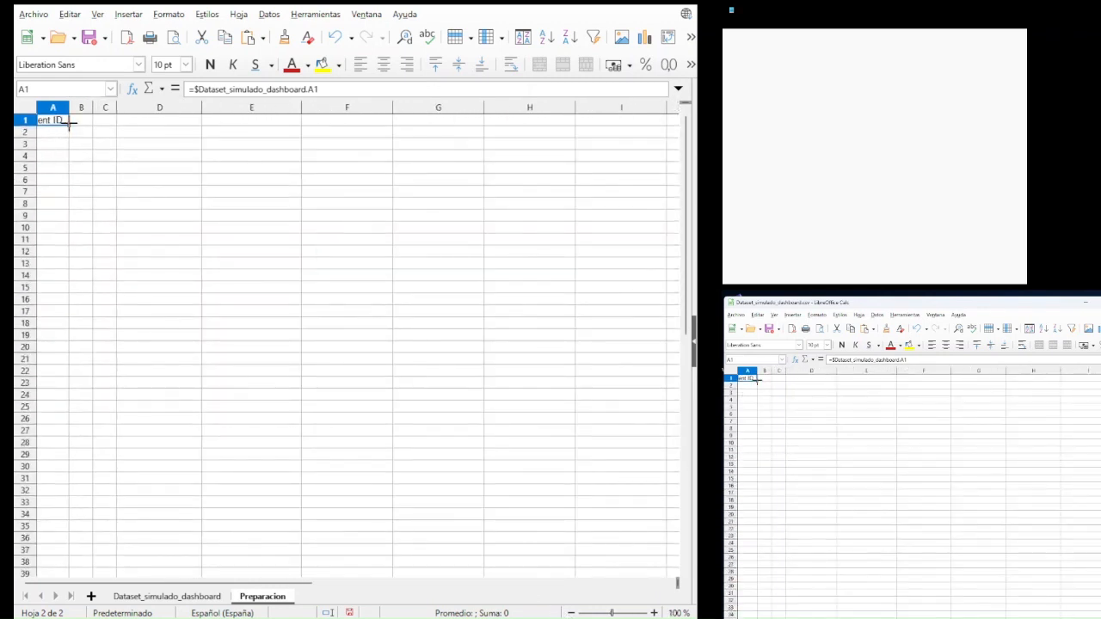
pyautogui.moveTo(71, 123); pyautogui.dragTo(688, 129)
pyautogui.moveTo(686, 127); pyautogui.dragTo(570, 120)
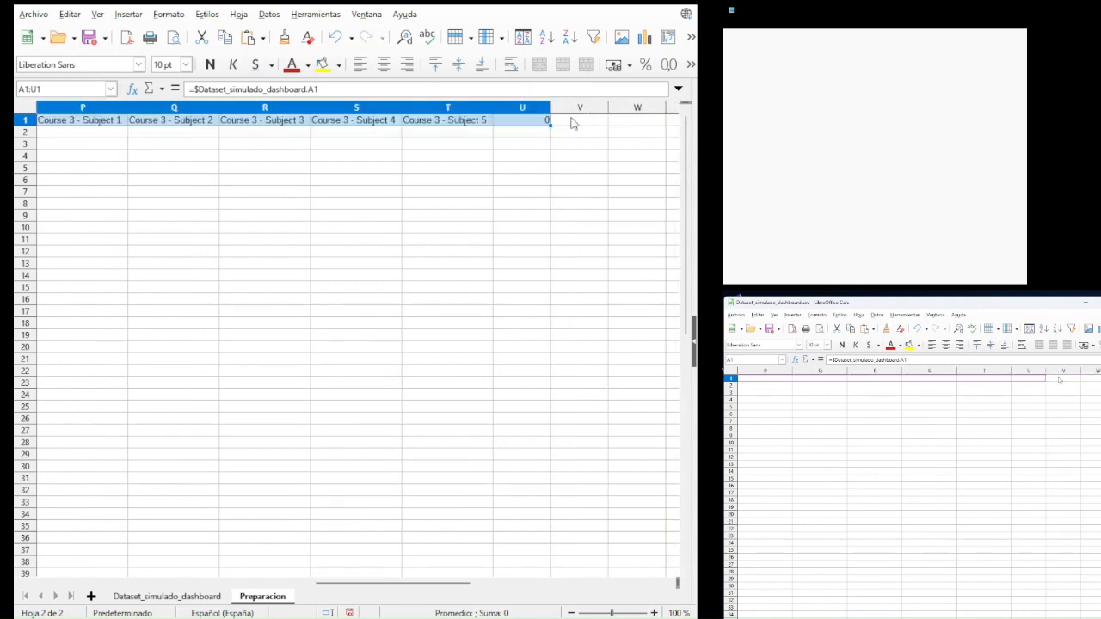
# - Check the link formula in T1 and clear the surplus formula from U1 in Preparacion
pyautogui.click(430, 121)
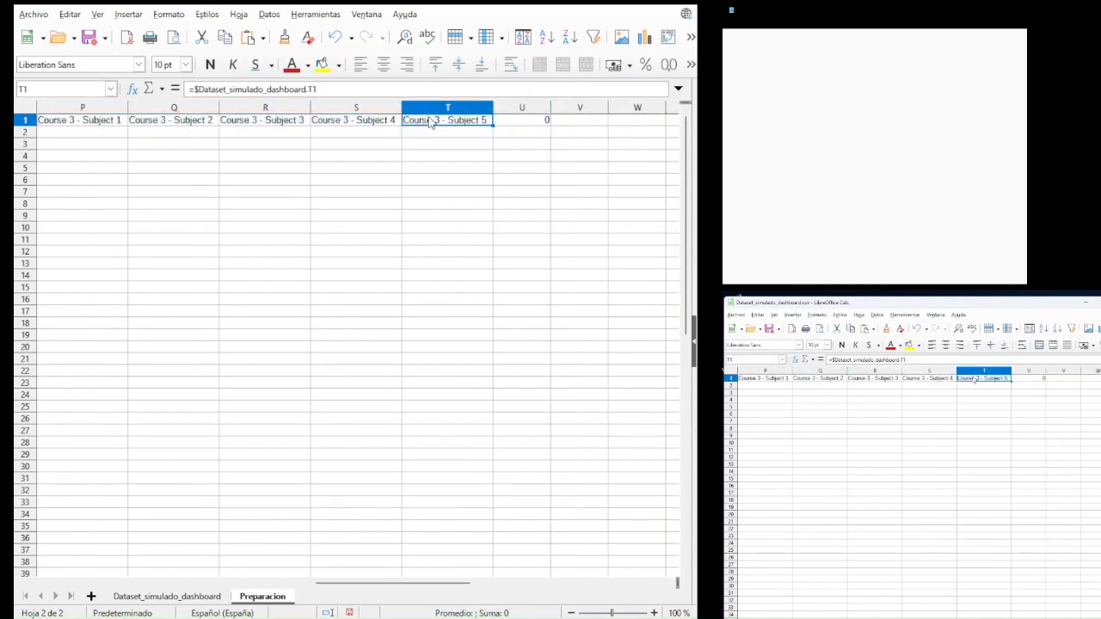
pyautogui.click(527, 120)
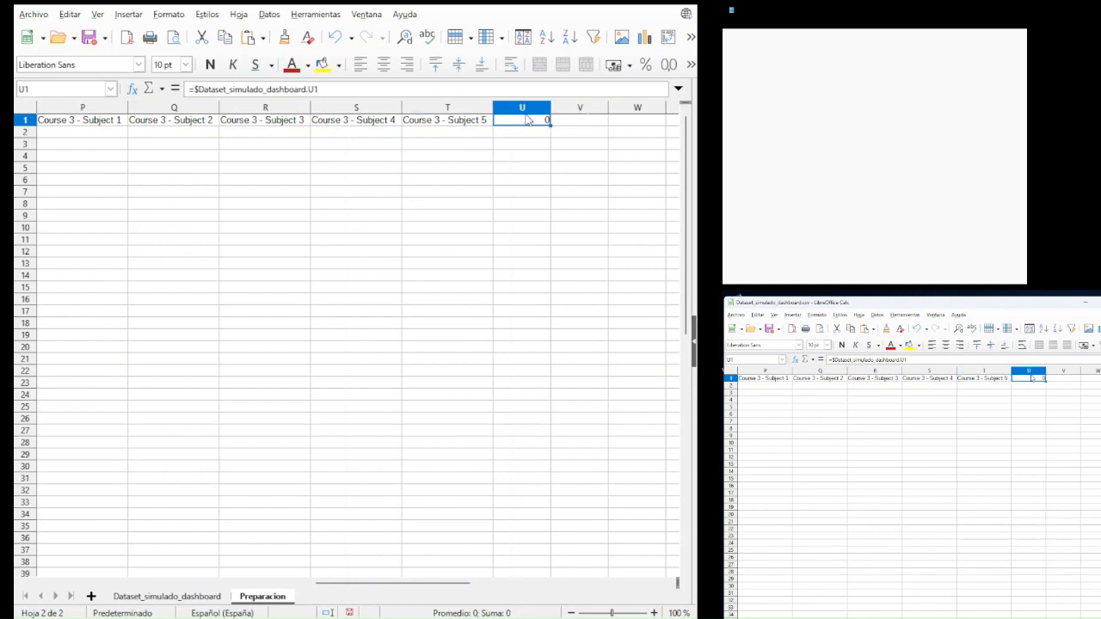
pyautogui.press('Delete')
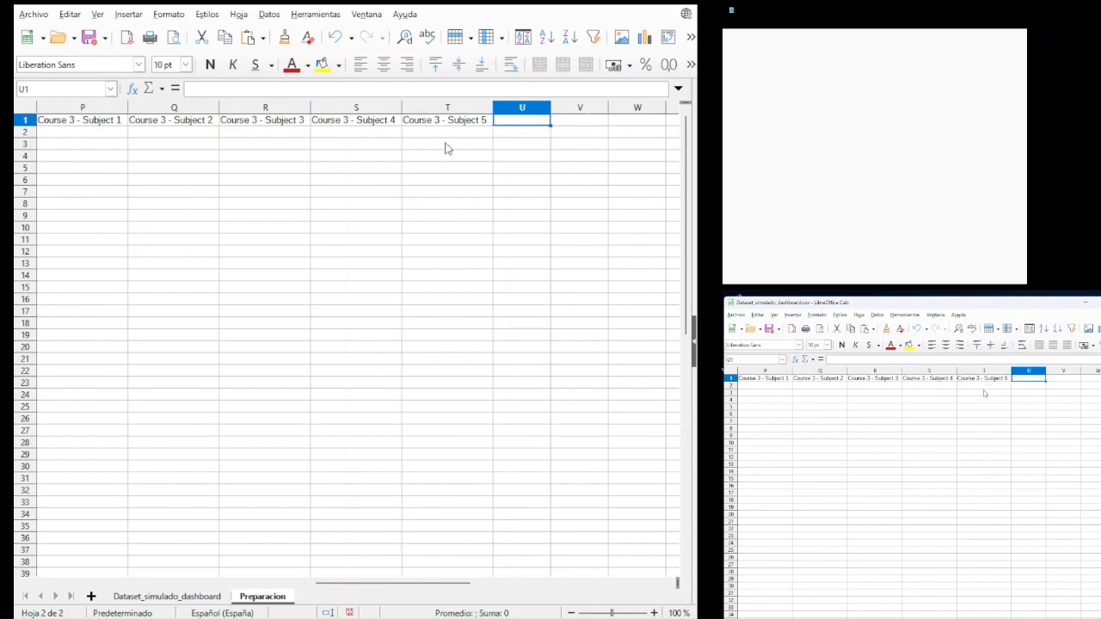
# - Compare the course and subject headers in row 1 of Dataset_simulado_dashboard with the linked headers in Preparacion
pyautogui.click(168, 596)
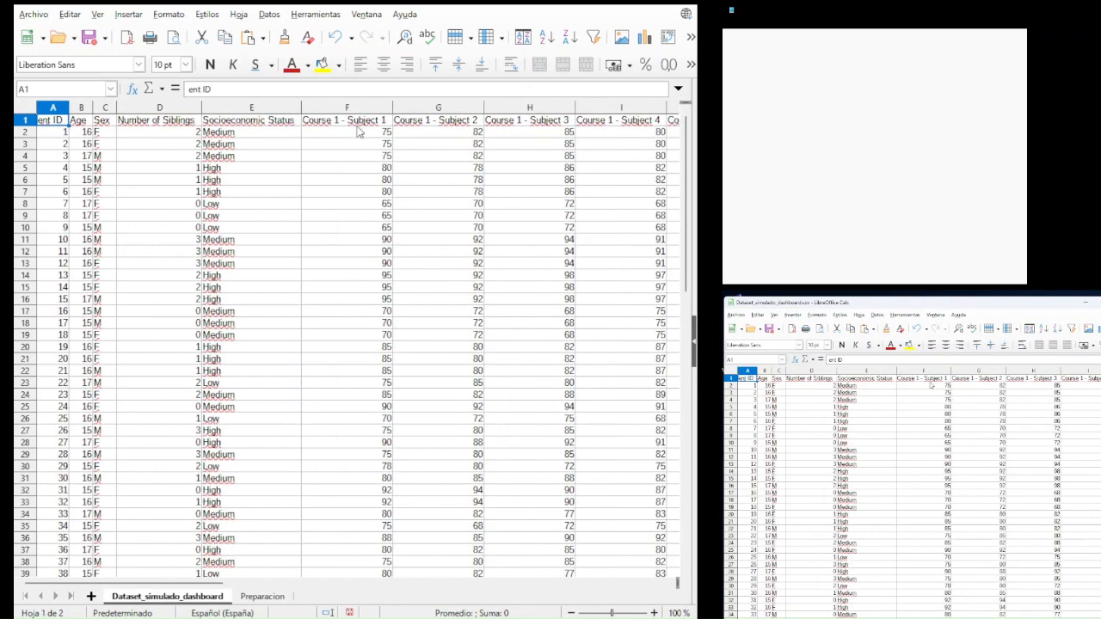
pyautogui.moveTo(356, 127); pyautogui.dragTo(637, 127)
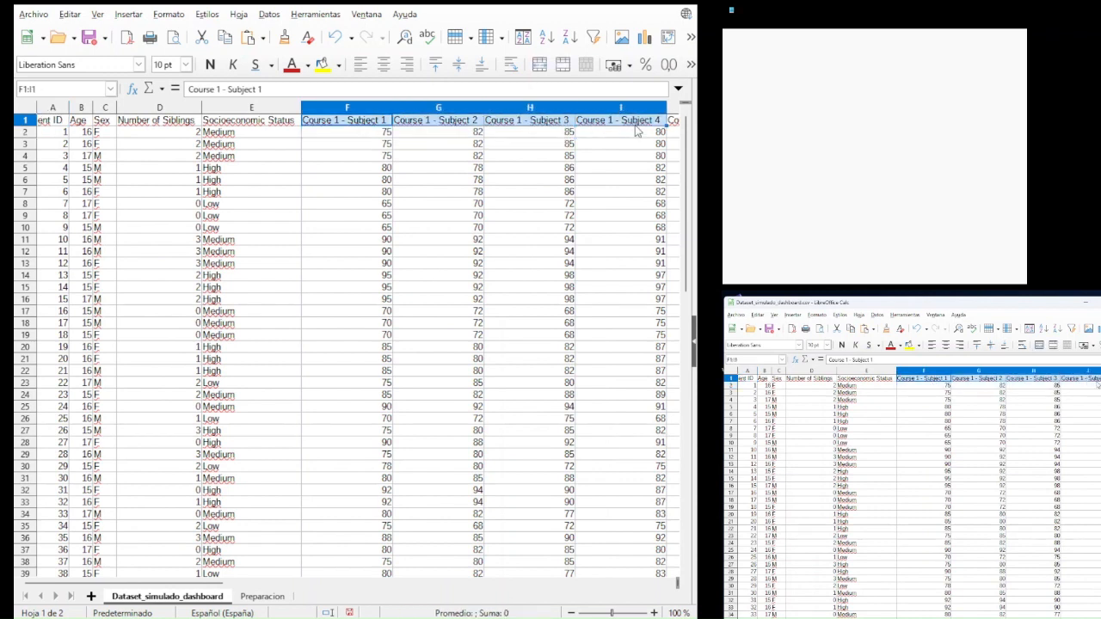
pyautogui.click(262, 597)
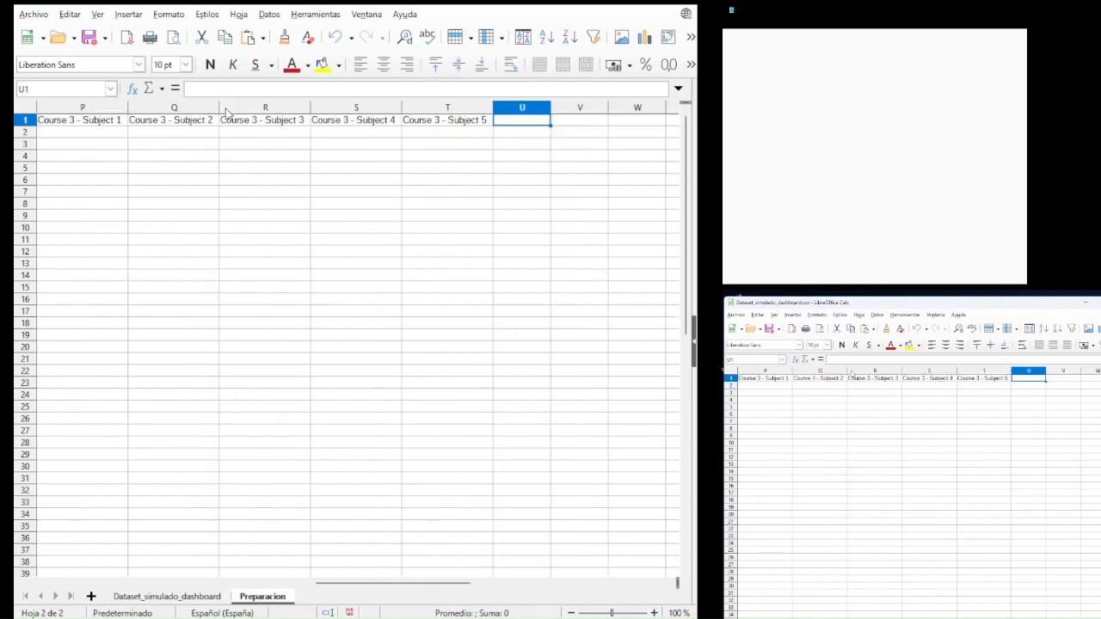
pyautogui.moveTo(226, 121); pyautogui.dragTo(449, 129)
pyautogui.click(469, 147)
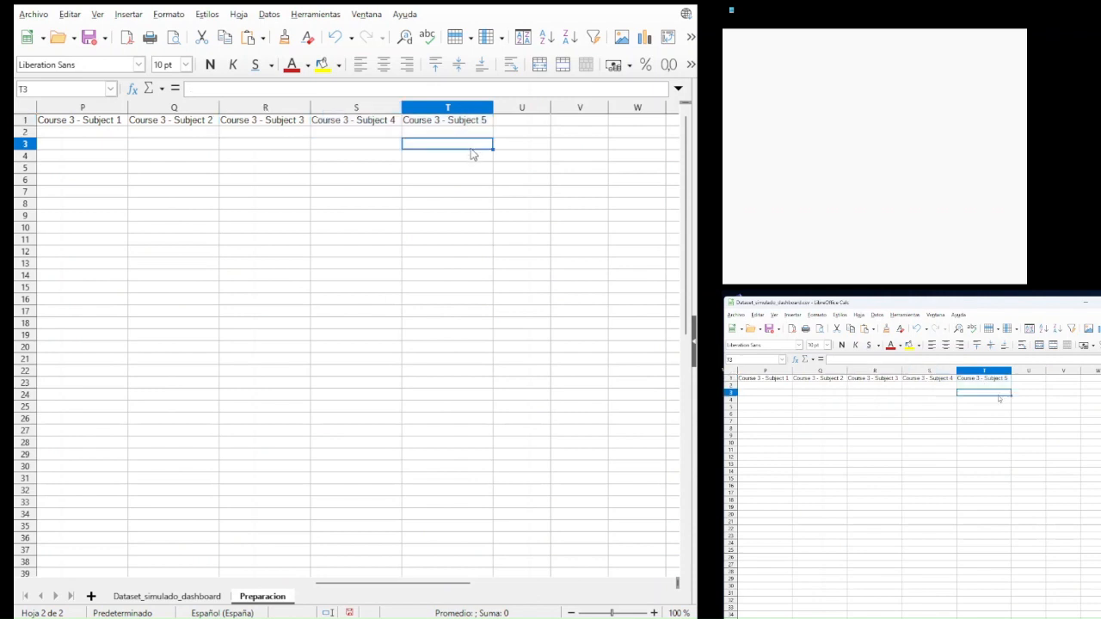
# - Fill the linking formulas of A1:T1 in Preparacion down through row 116
pyautogui.click(453, 136)
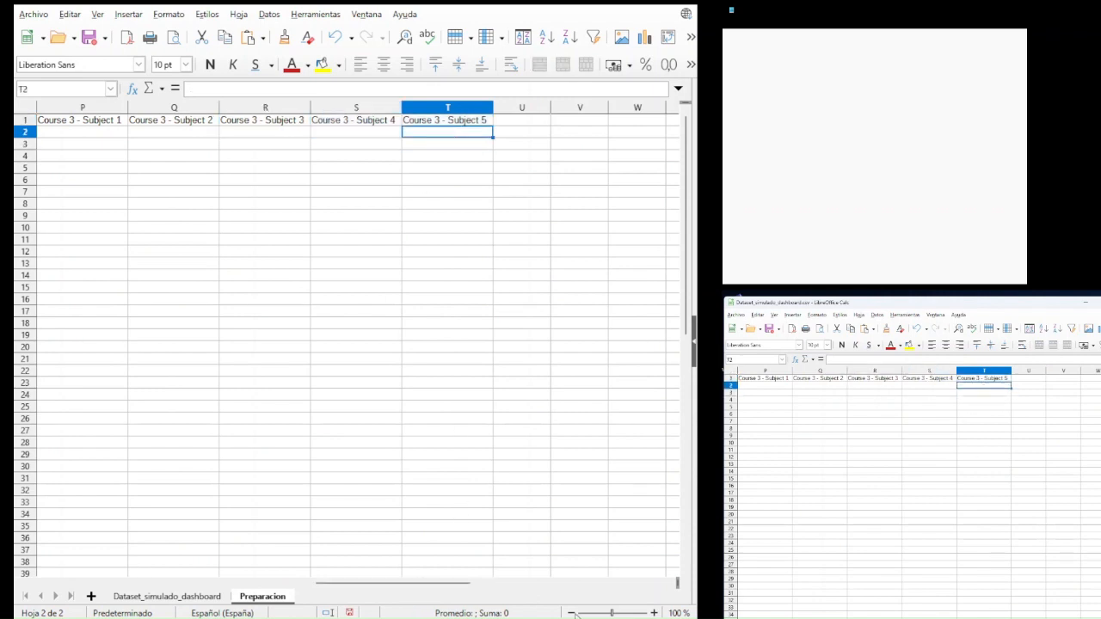
pyautogui.click(572, 613)
pyautogui.click(571, 613)
pyautogui.click(571, 613)
pyautogui.click(571, 614)
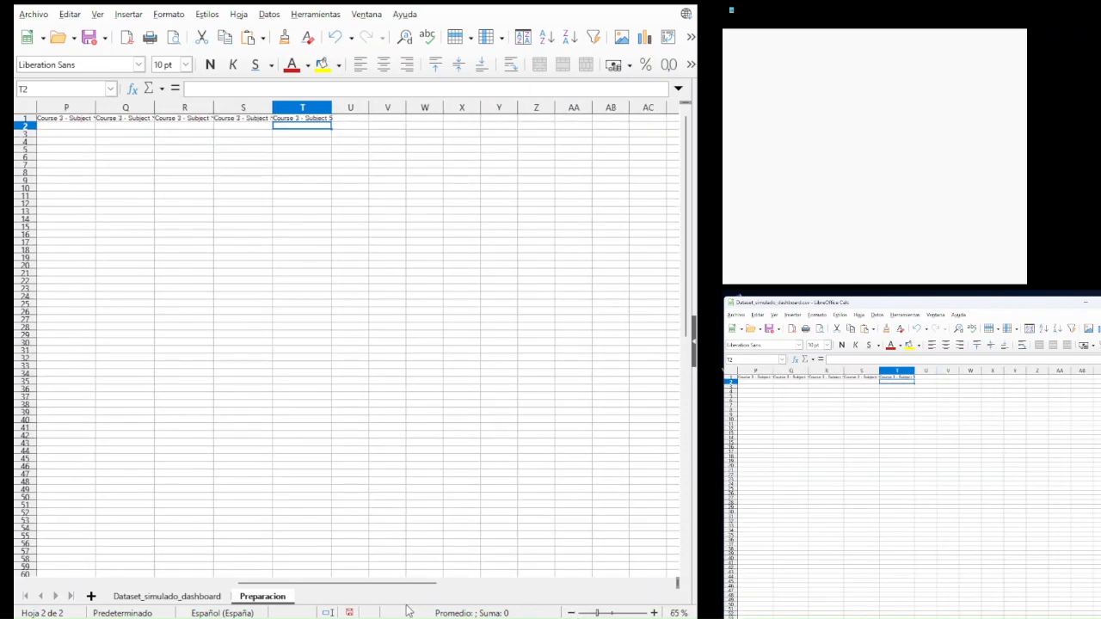
pyautogui.moveTo(389, 587); pyautogui.dragTo(112, 588)
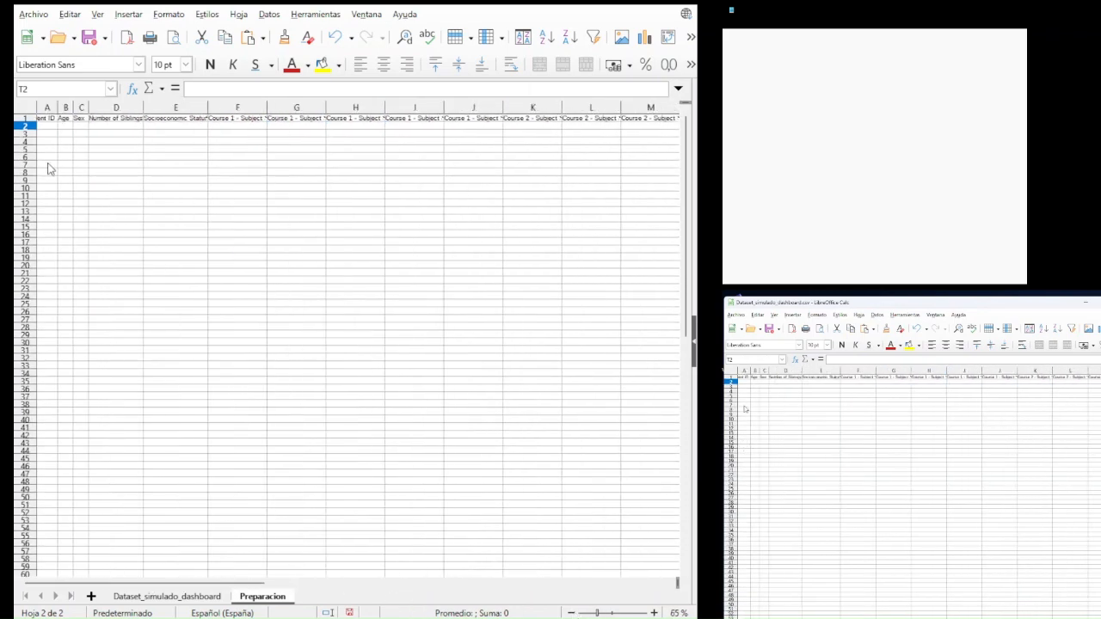
pyautogui.hotkey('ctrl', 'Home')
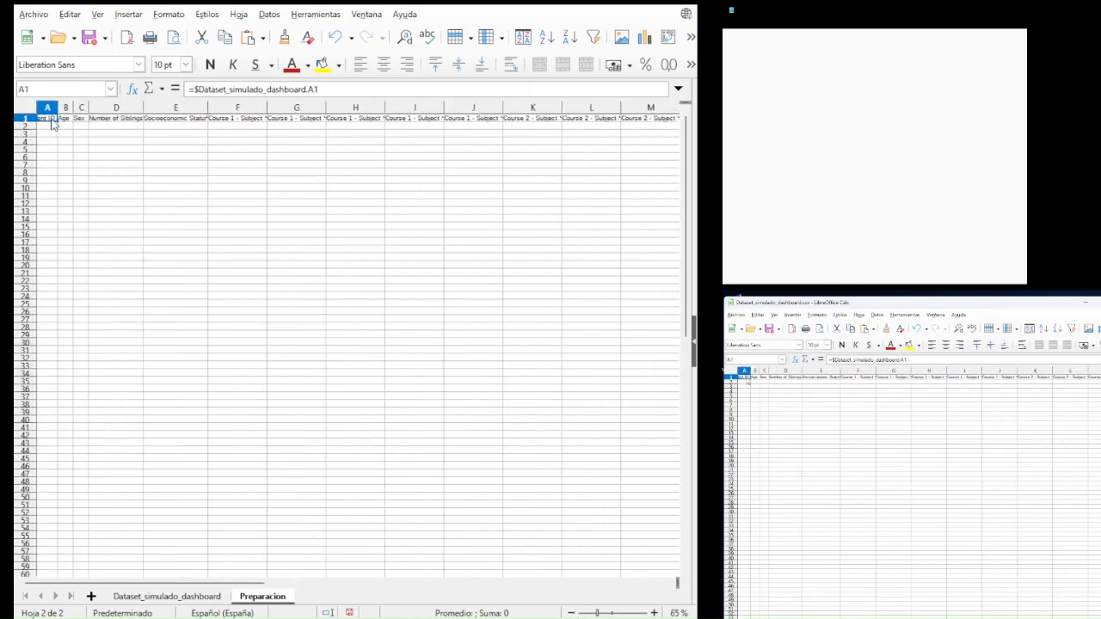
pyautogui.moveTo(54, 123); pyautogui.dragTo(693, 118)
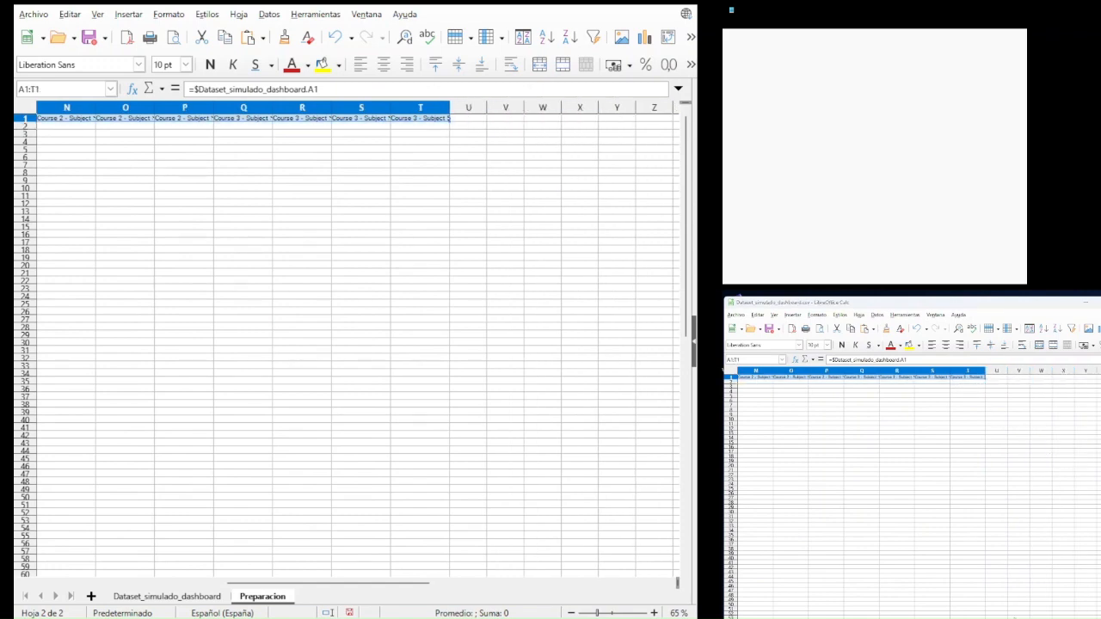
pyautogui.moveTo(596, 612); pyautogui.dragTo(638, 612)
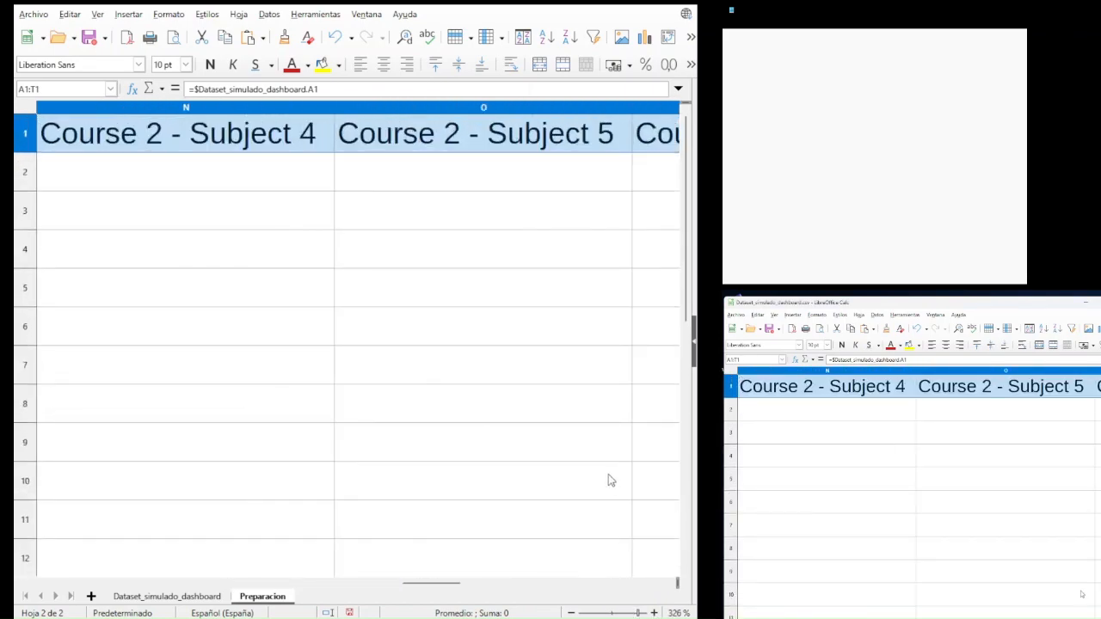
pyautogui.moveTo(445, 590); pyautogui.dragTo(636, 599)
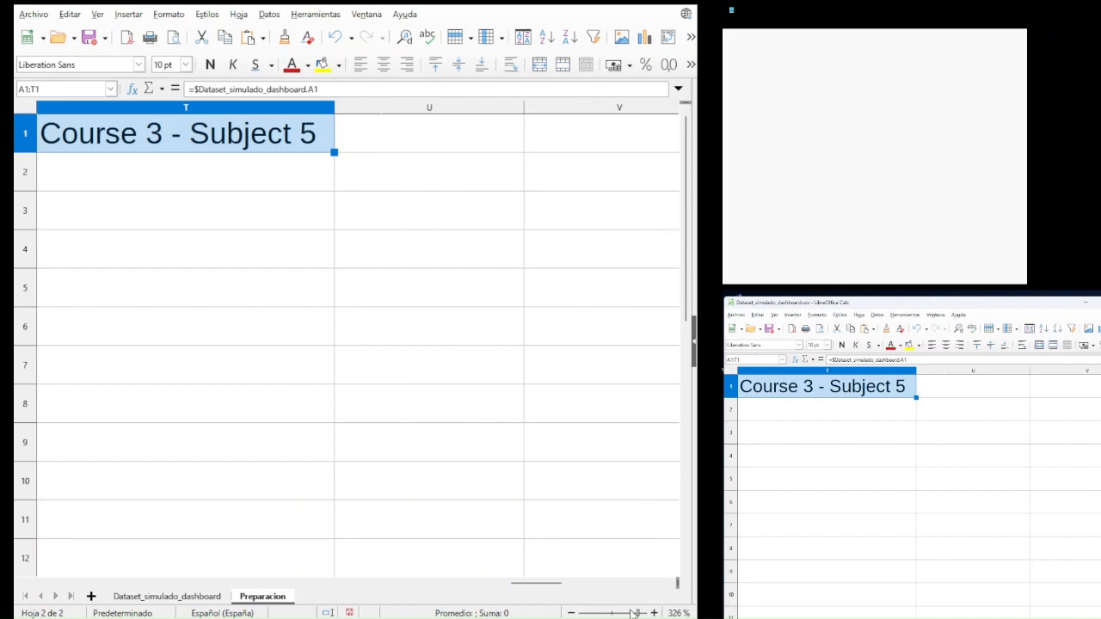
pyautogui.moveTo(637, 613); pyautogui.dragTo(593, 614)
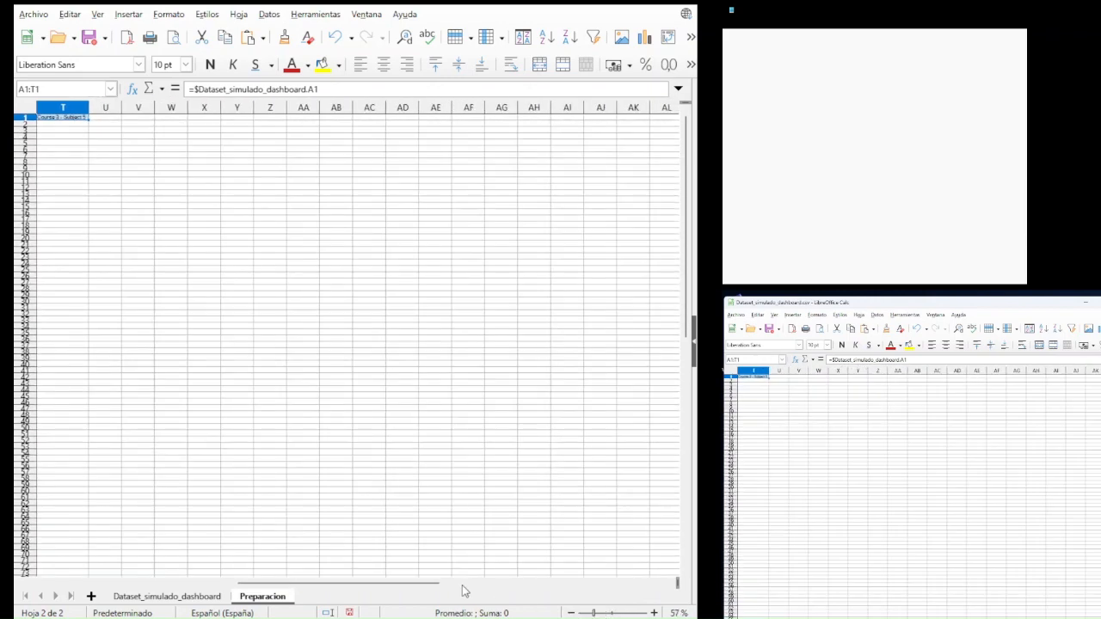
pyautogui.moveTo(430, 590); pyautogui.dragTo(385, 590)
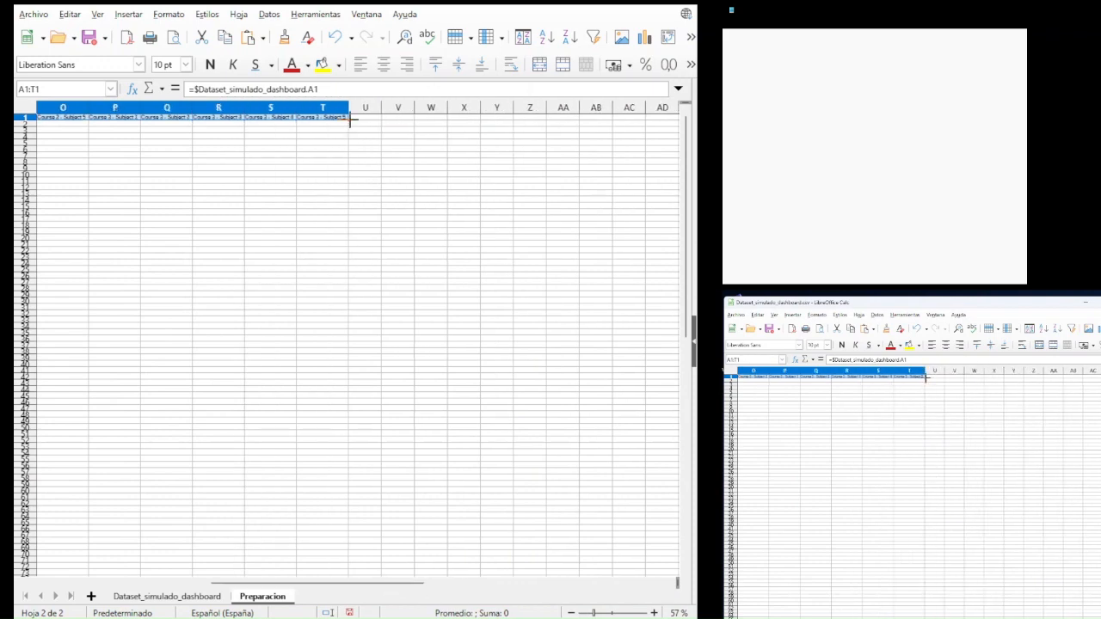
pyautogui.moveTo(348, 121); pyautogui.dragTo(322, 295)
# - Examine the linked student records in Preparacion from the last filled row back up to the headers
pyautogui.scroll(14, 290, 277)
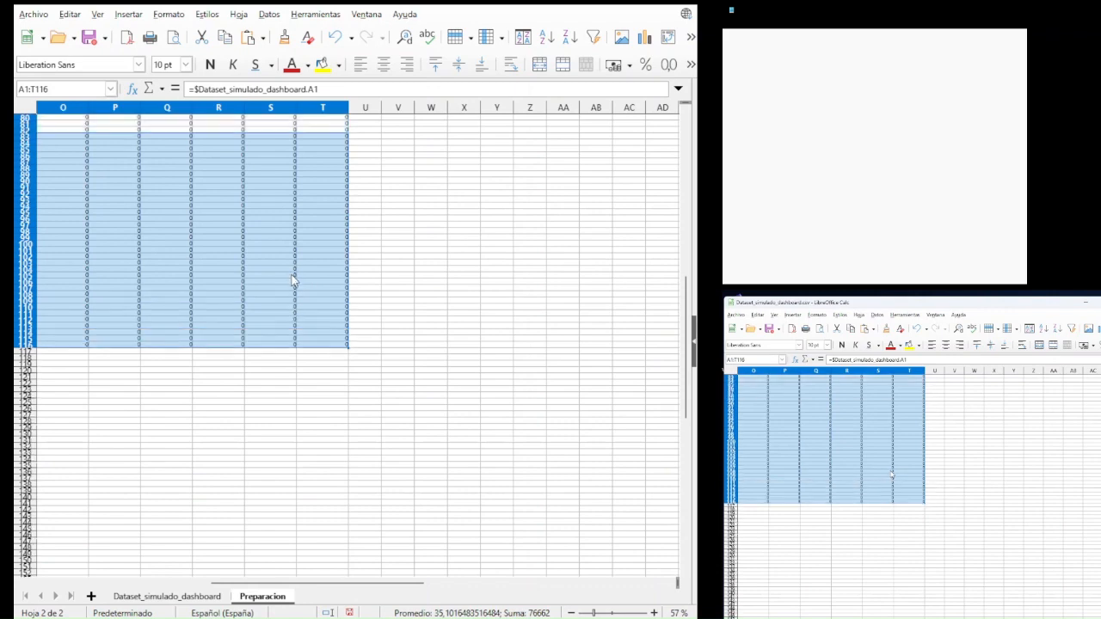
pyautogui.scroll(5, 288, 279)
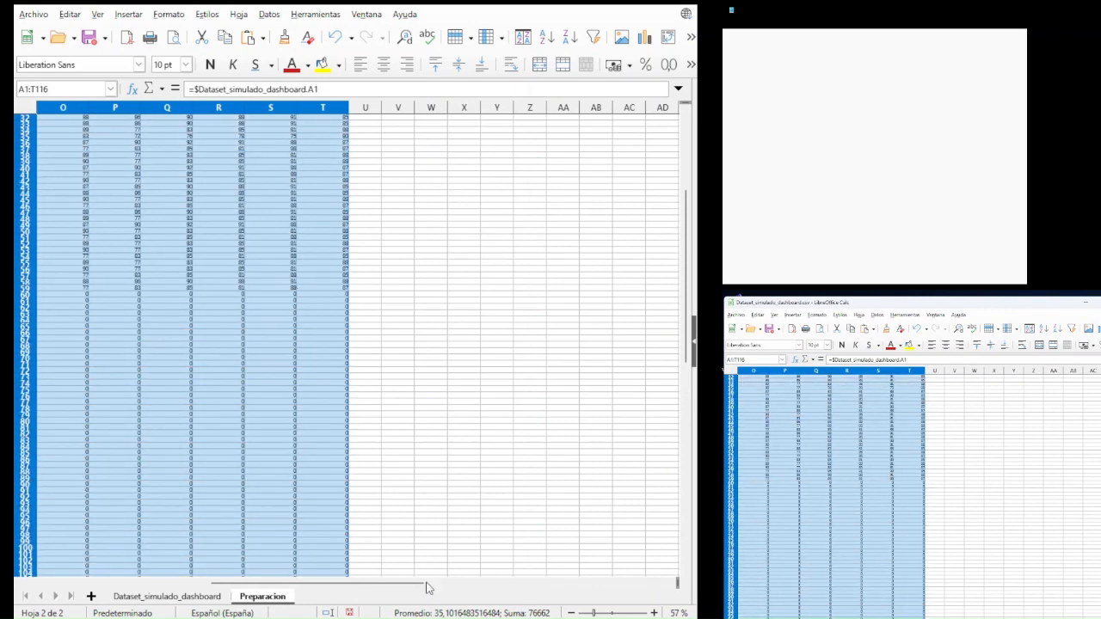
pyautogui.moveTo(421, 586); pyautogui.dragTo(103, 572)
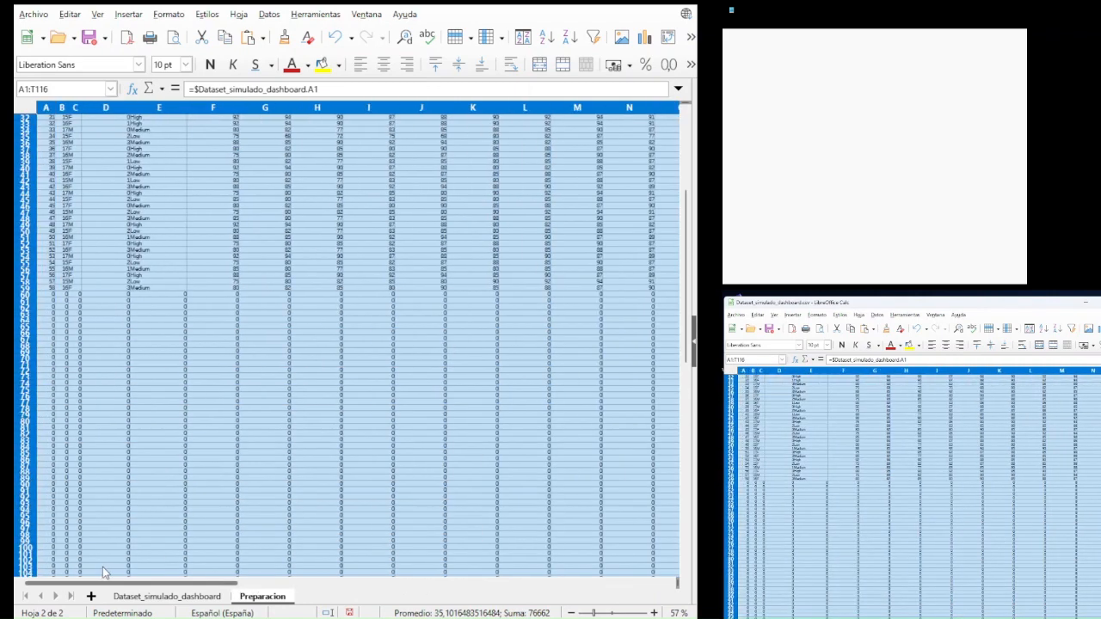
pyautogui.scroll(10, 107, 443)
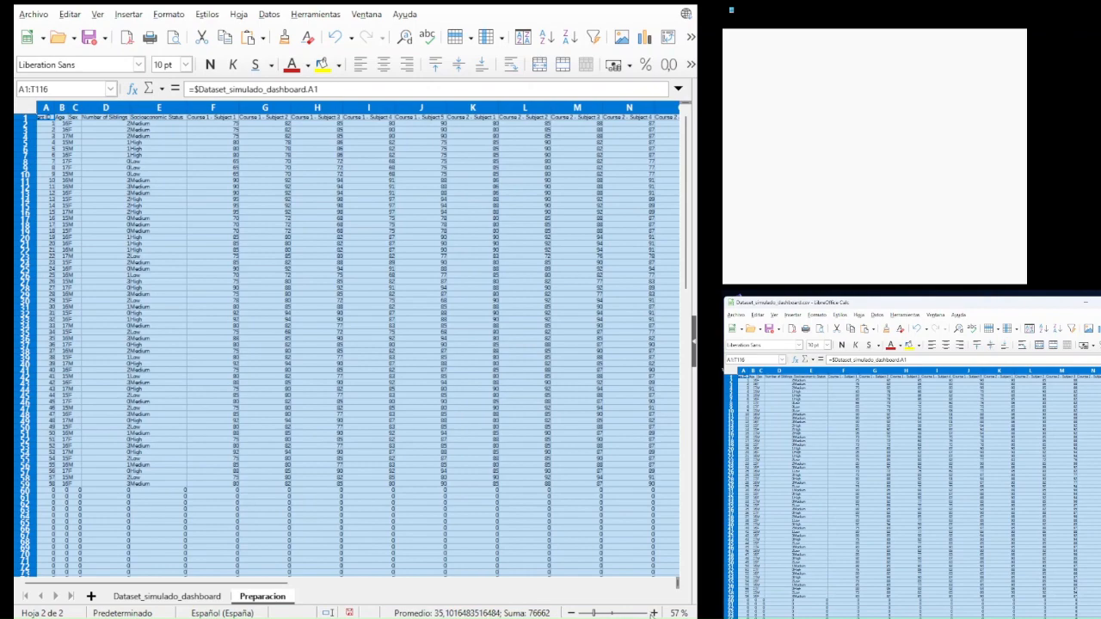
pyautogui.click(653, 613)
pyautogui.click(653, 612)
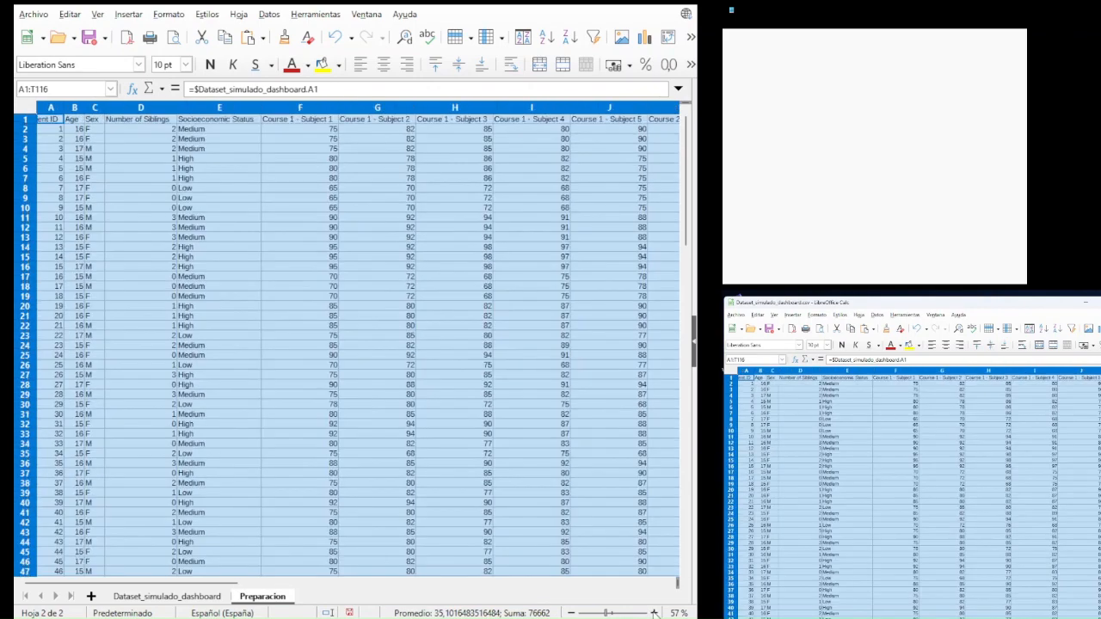
pyautogui.click(653, 613)
pyautogui.click(654, 613)
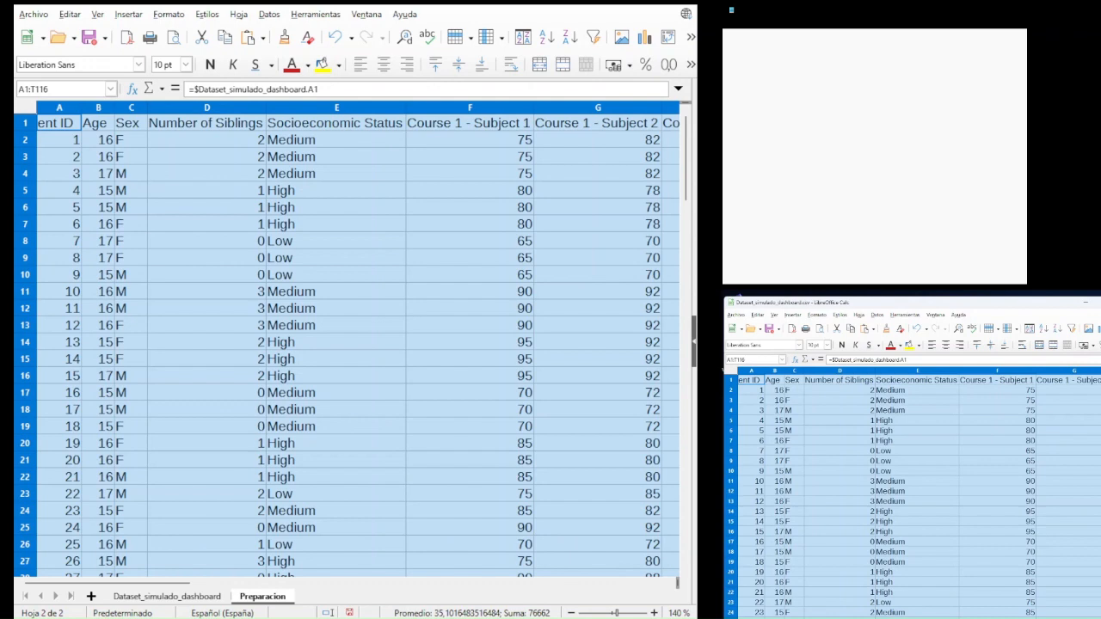
pyautogui.press('super+d')
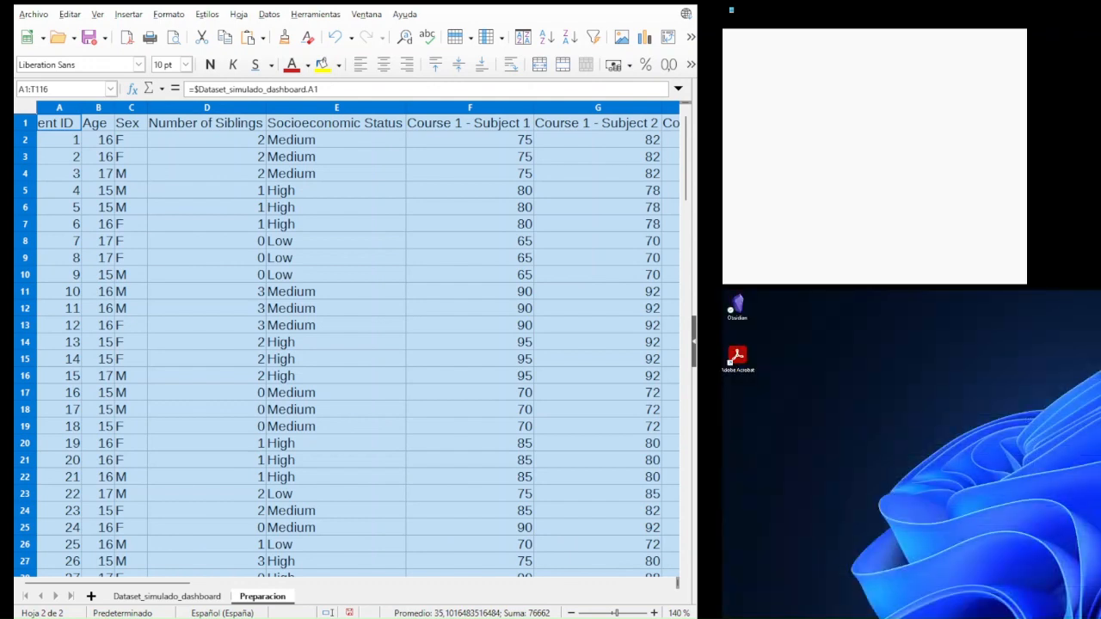
pyautogui.press('super+d')
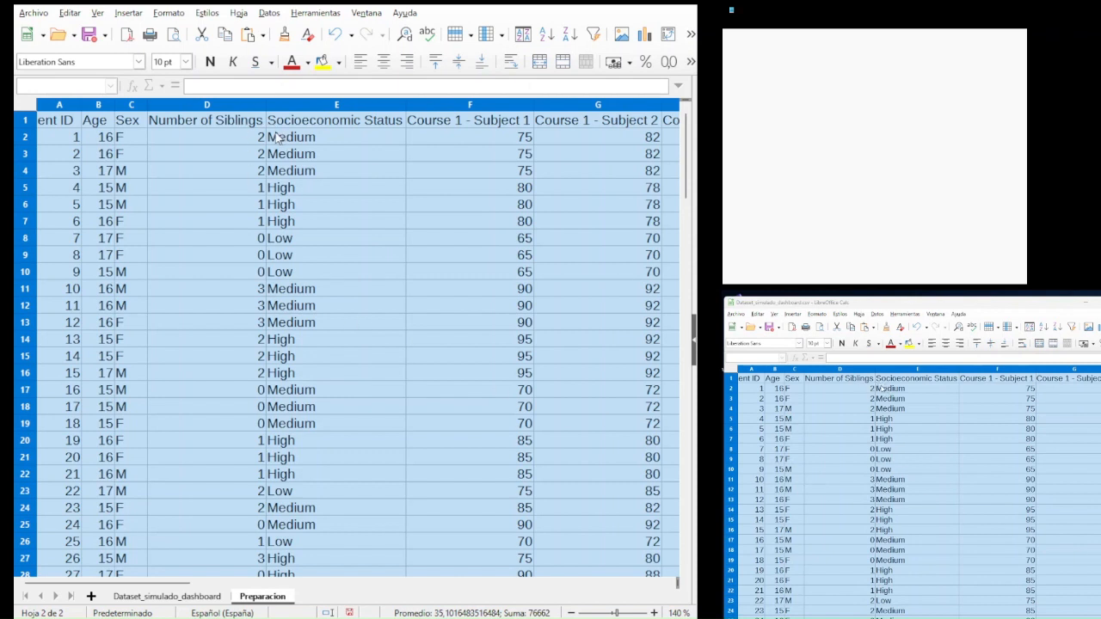
# - Review the Sex, Number of Siblings, Socioeconomic Status and Course 1 - Subject 1 columns in Preparacion
pyautogui.click(130, 105)
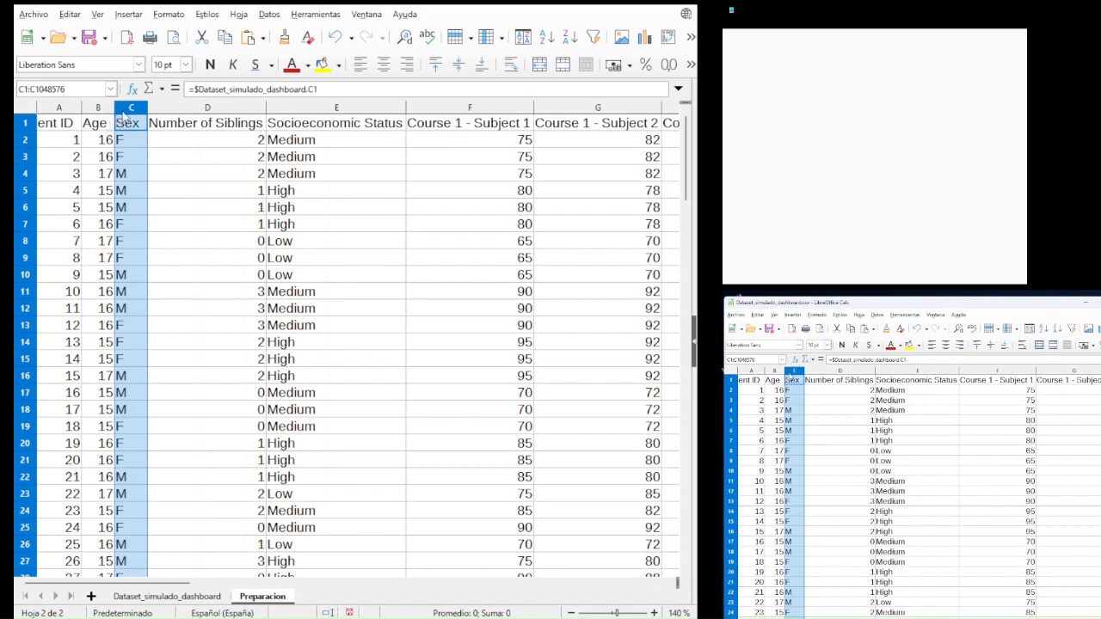
pyautogui.click(168, 108)
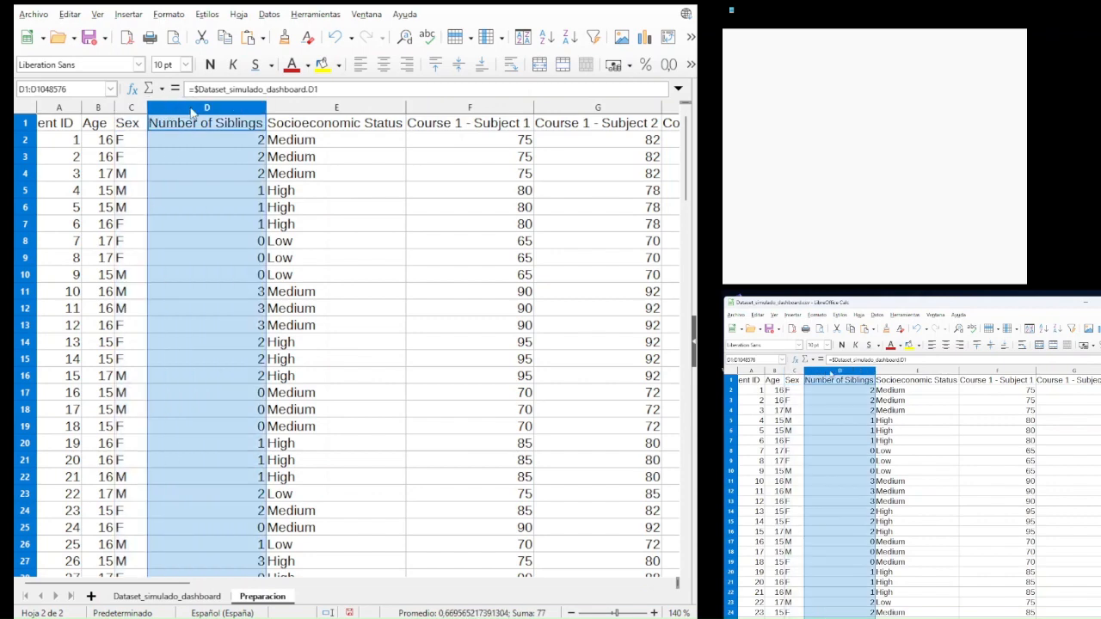
pyautogui.click(293, 109)
pyautogui.click(426, 109)
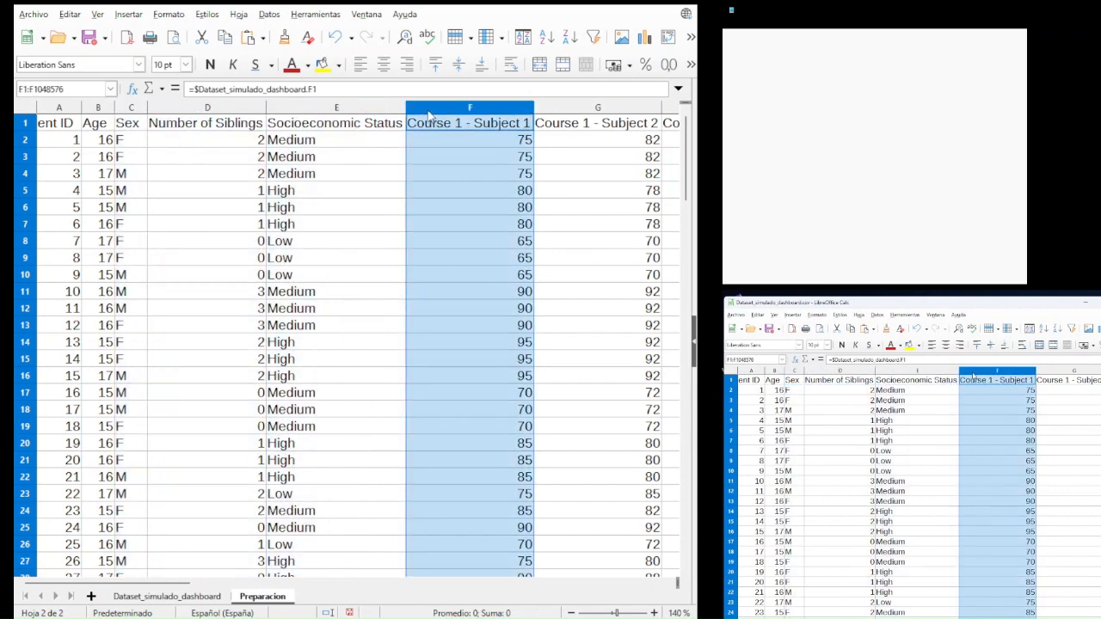
pyautogui.click(249, 112)
pyautogui.scroll(-15, 160, 208)
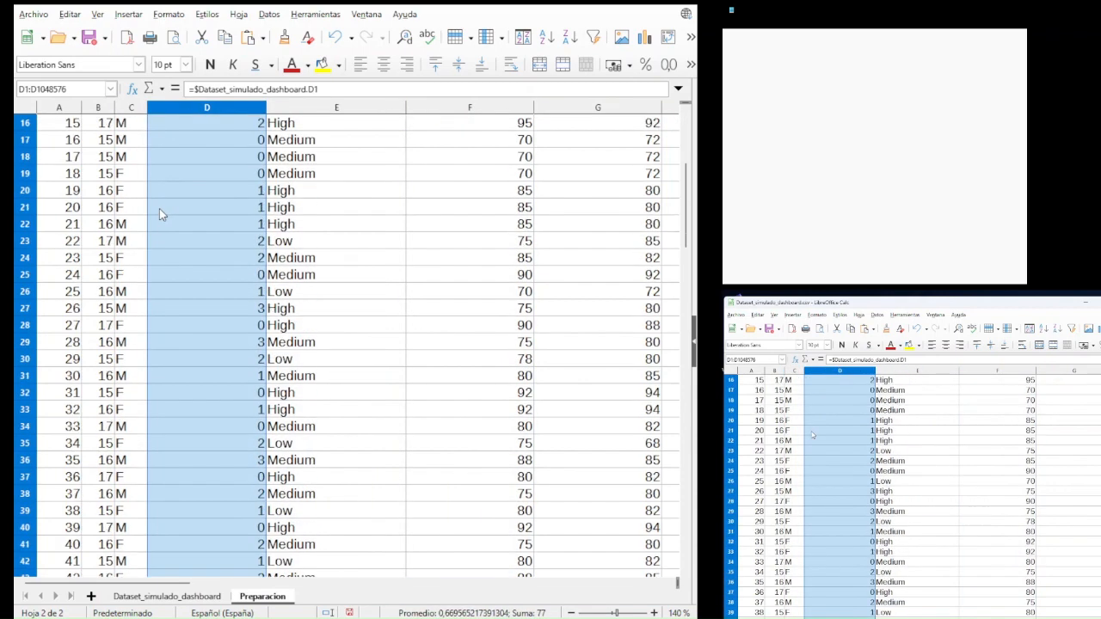
pyautogui.scroll(-8, 159, 208)
pyautogui.scroll(20, 159, 208)
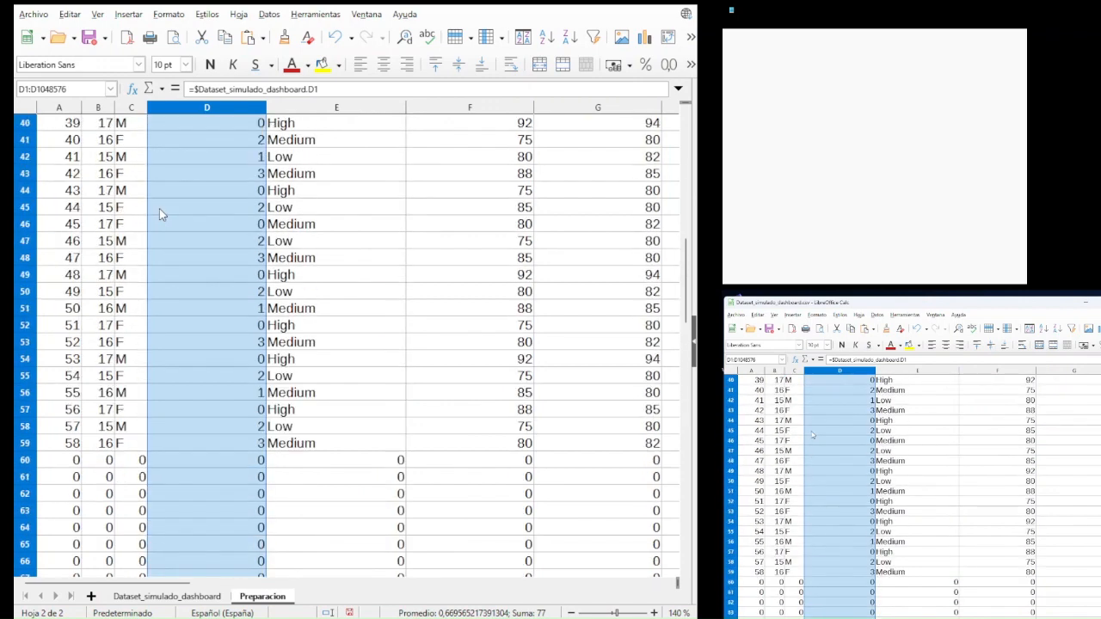
pyautogui.scroll(4, 161, 135)
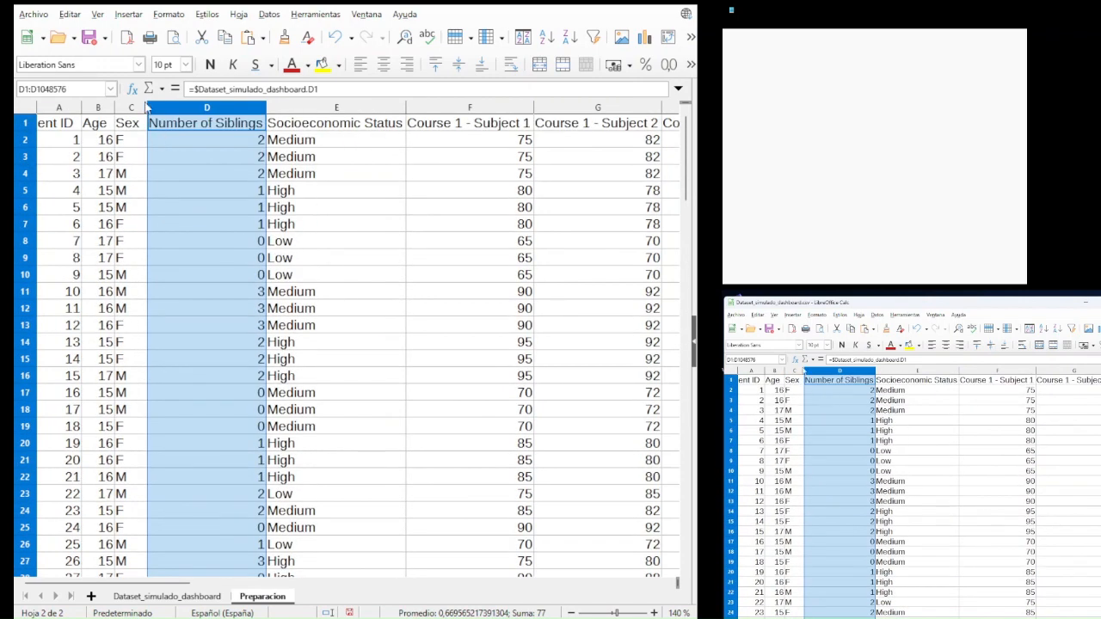
# - Insert an empty column before the Sex column in Preparacion
pyautogui.click(134, 109)
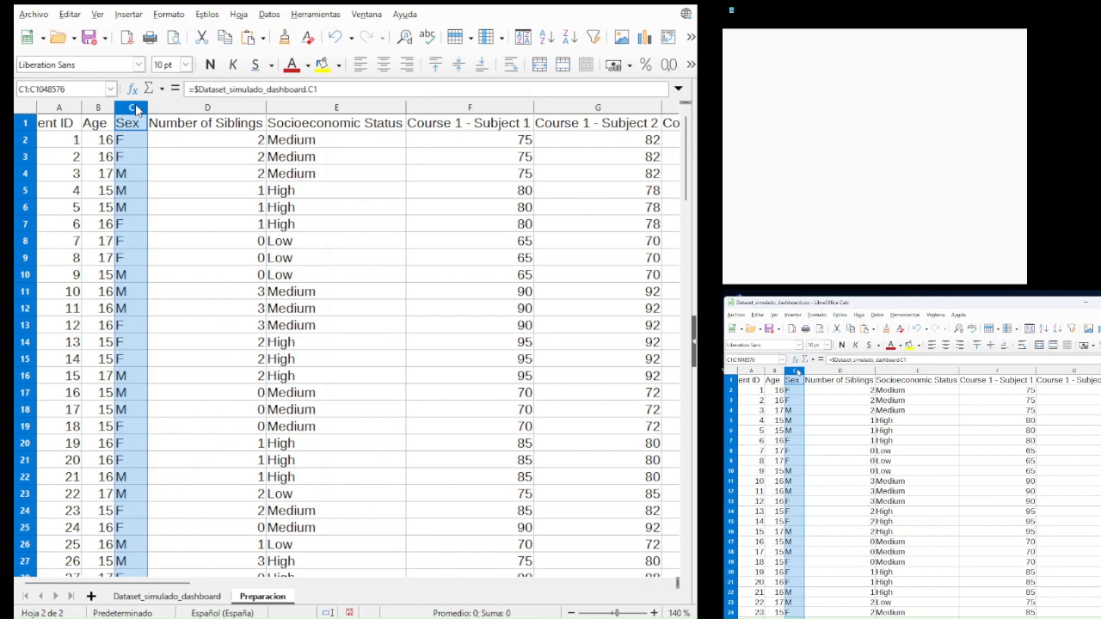
pyautogui.rightClick(135, 109)
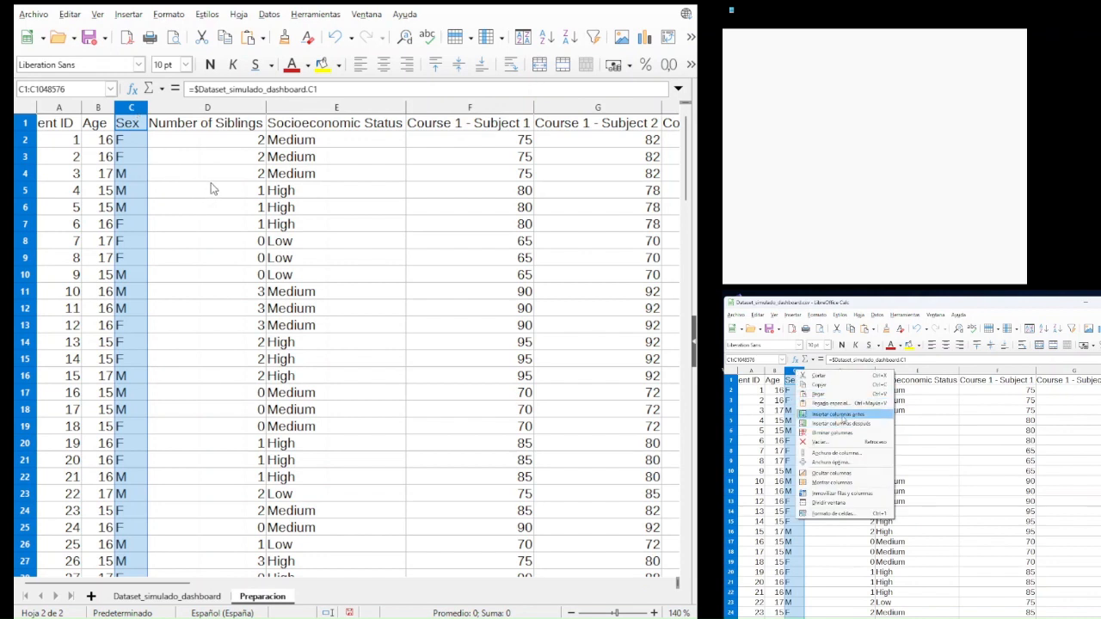
pyautogui.click(840, 414)
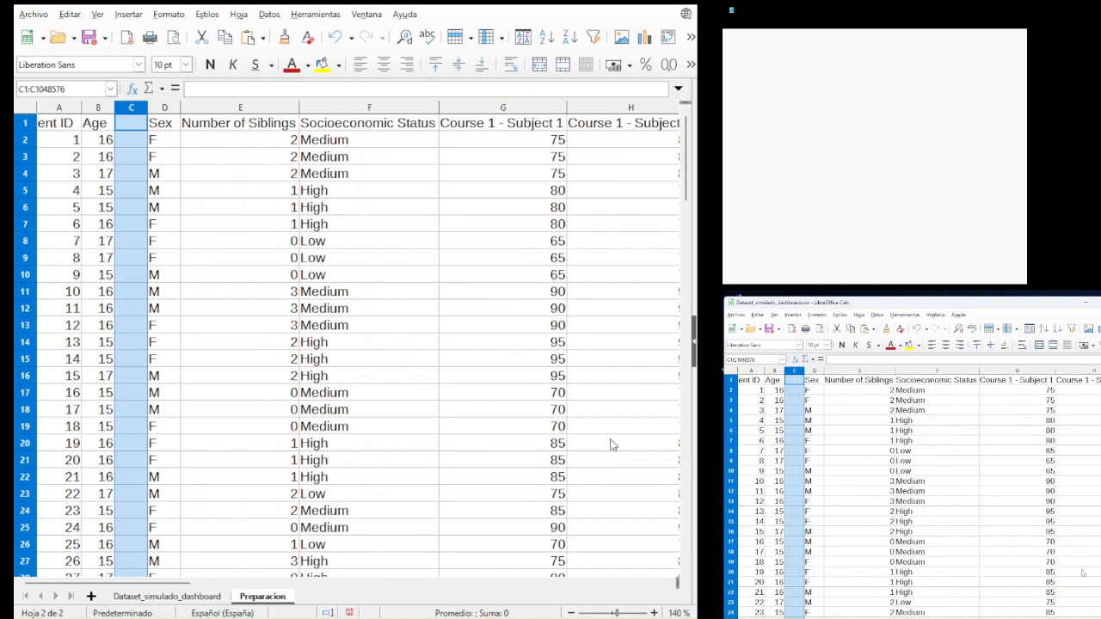
# - Insert an empty column before the Socioeconomic Status column in Preparacion
pyautogui.click(378, 107)
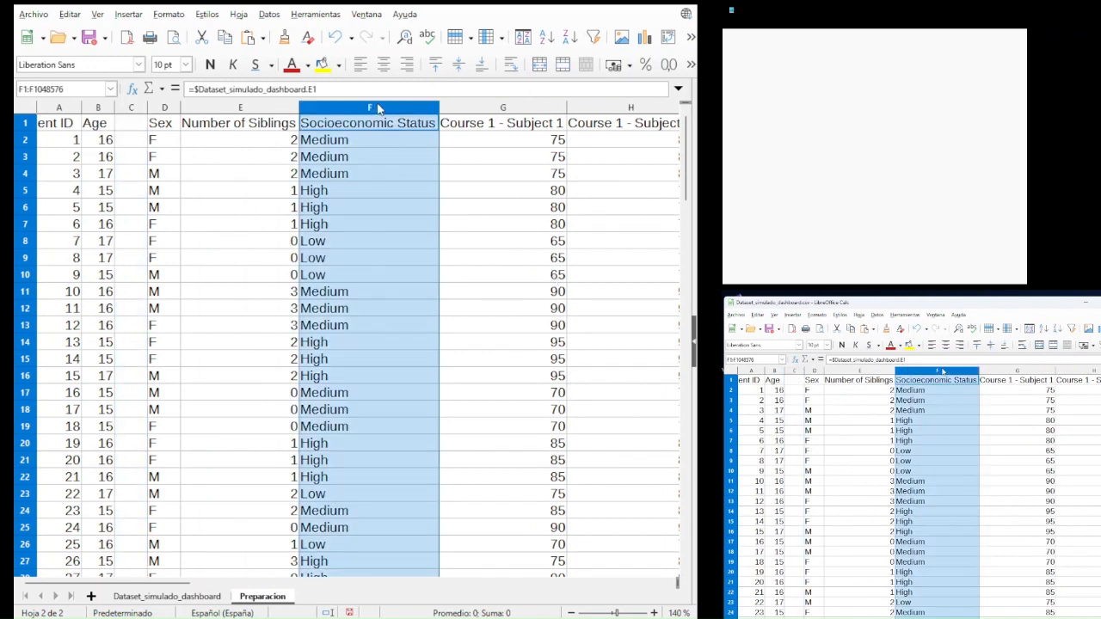
pyautogui.hotkey('alt', 'Tab')
pyautogui.rightClick(408, 114)
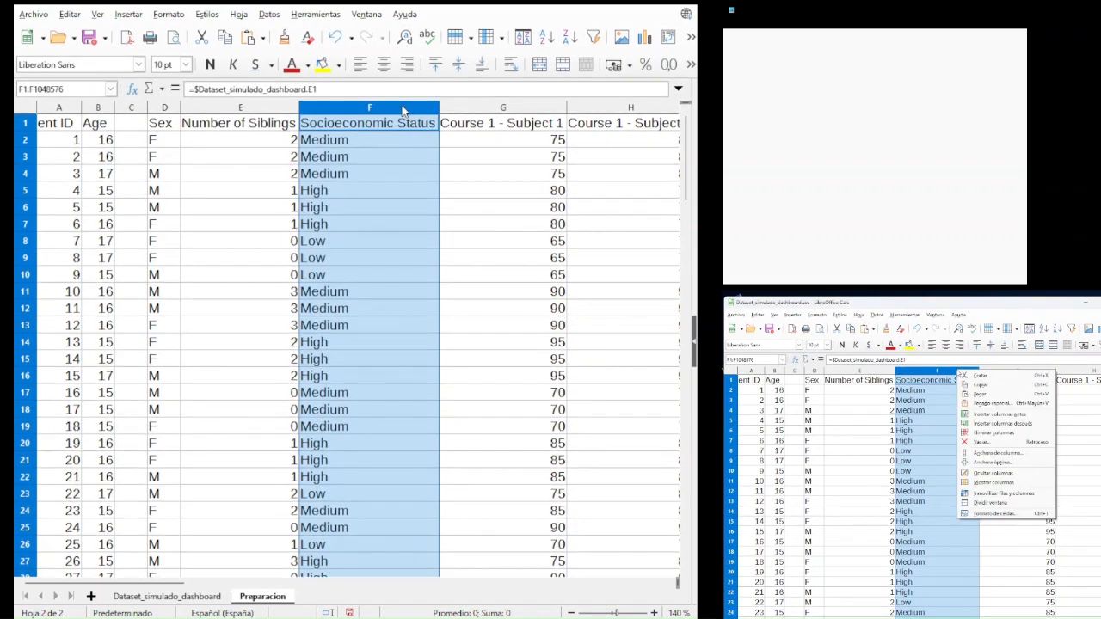
pyautogui.click(450, 187)
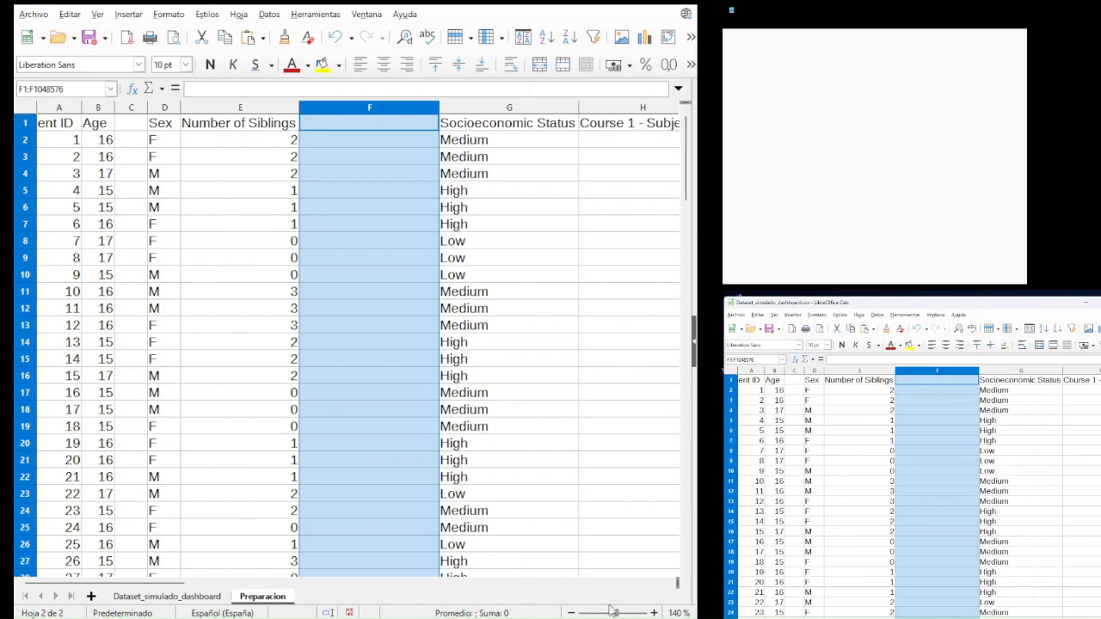
# - Widen the empty column C between Age and Sex, and check it against the empty column F
pyautogui.moveTo(616, 613); pyautogui.dragTo(590, 612)
pyautogui.click(289, 246)
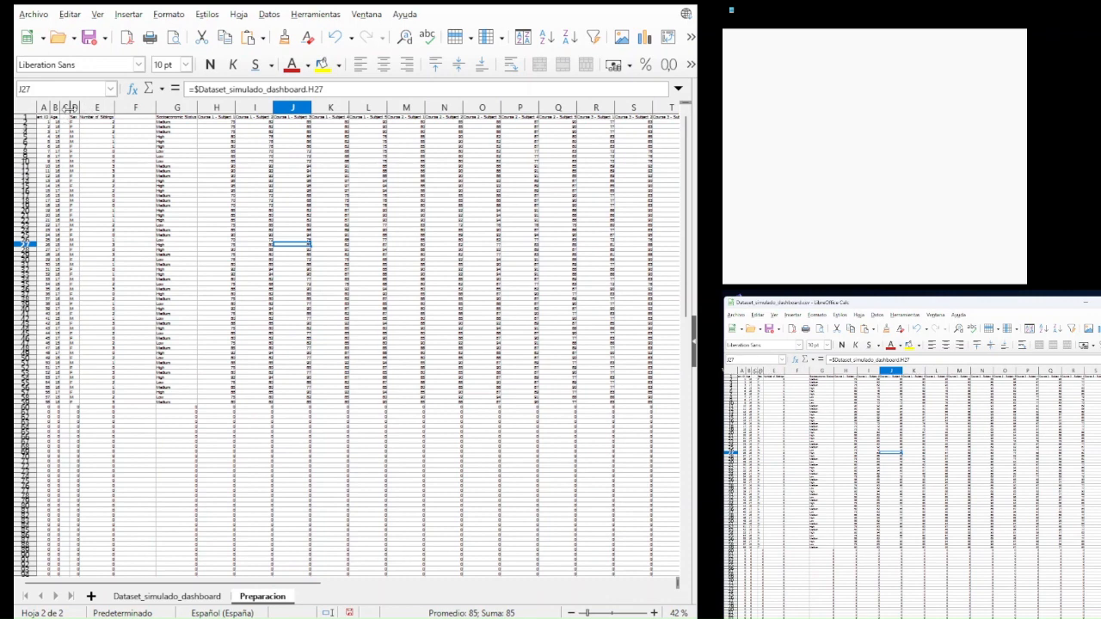
pyautogui.moveTo(72, 107); pyautogui.dragTo(95, 107)
pyautogui.click(86, 108)
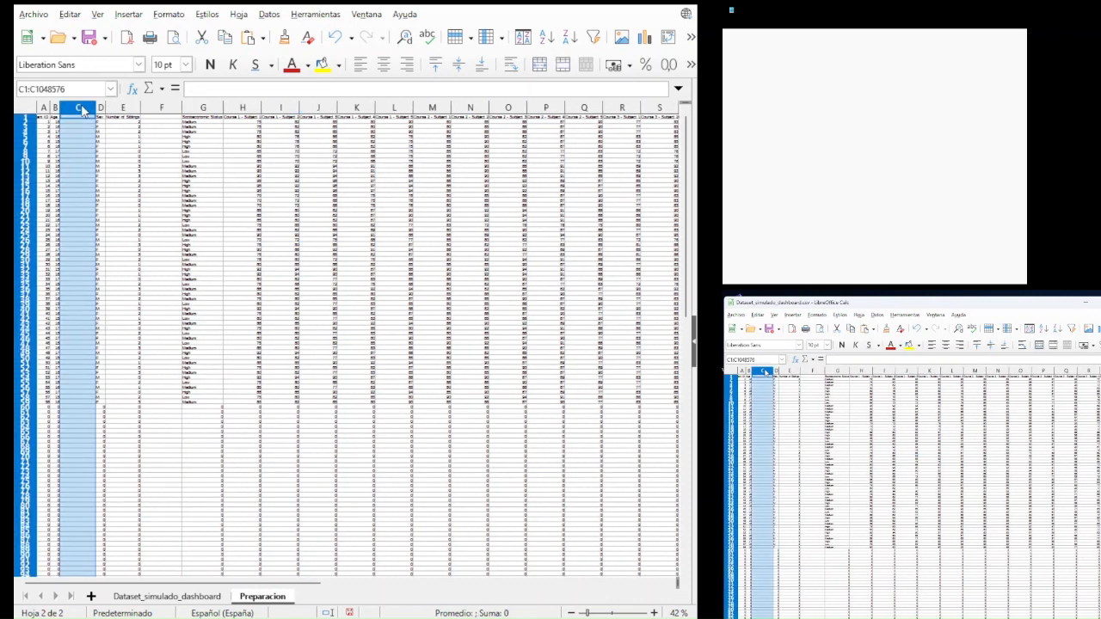
pyautogui.click(156, 109)
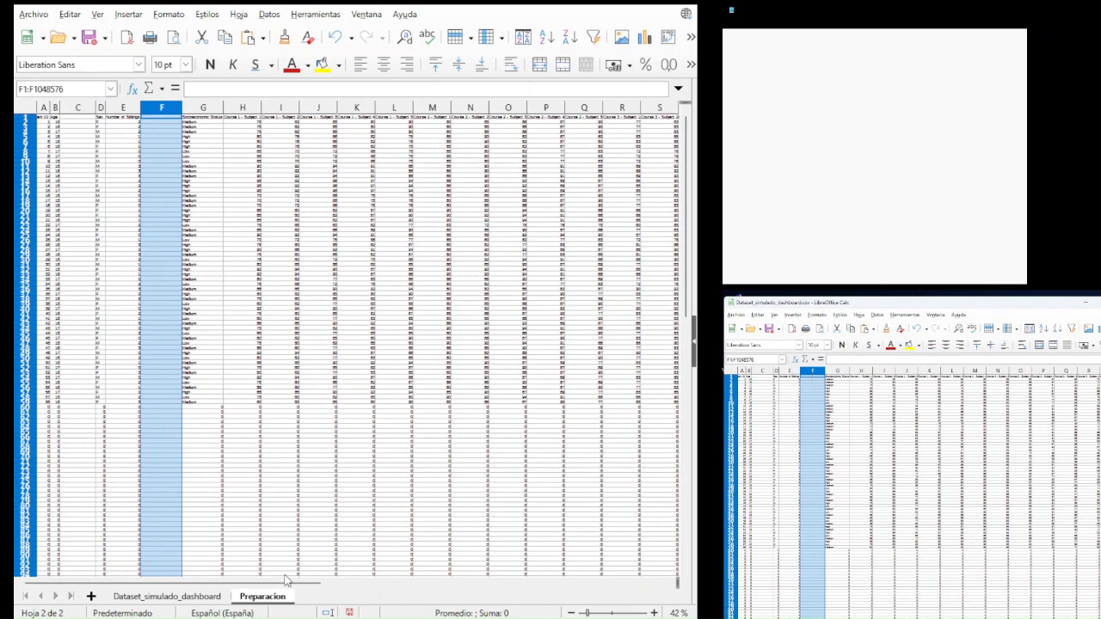
pyautogui.moveTo(287, 580); pyautogui.dragTo(239, 609)
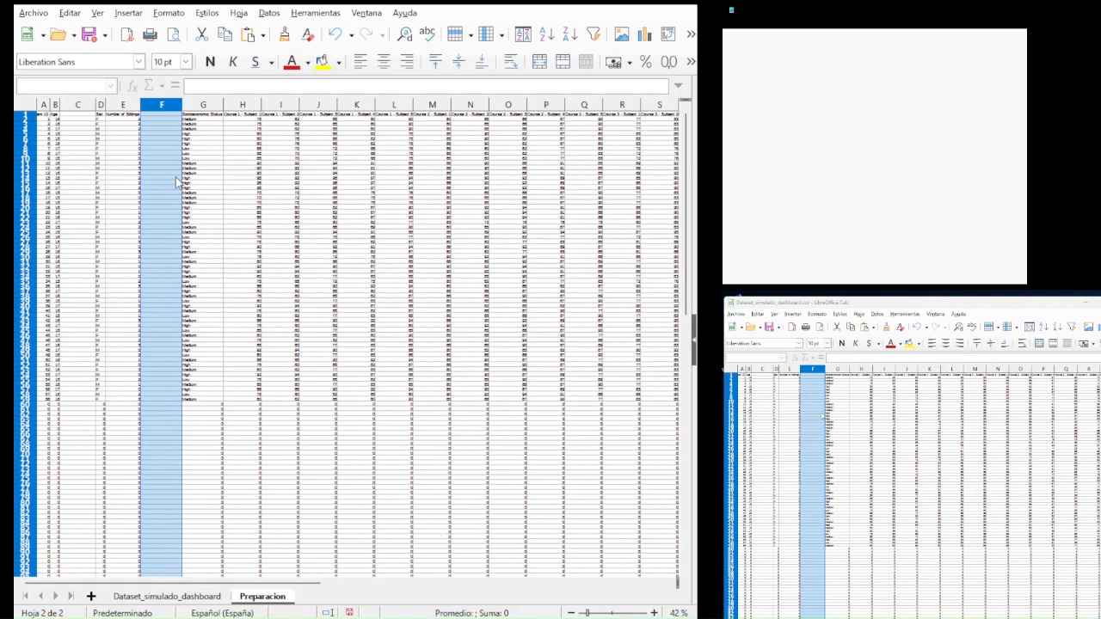
# - Add a new blank sheet after Preparacion
pyautogui.click(127, 431)
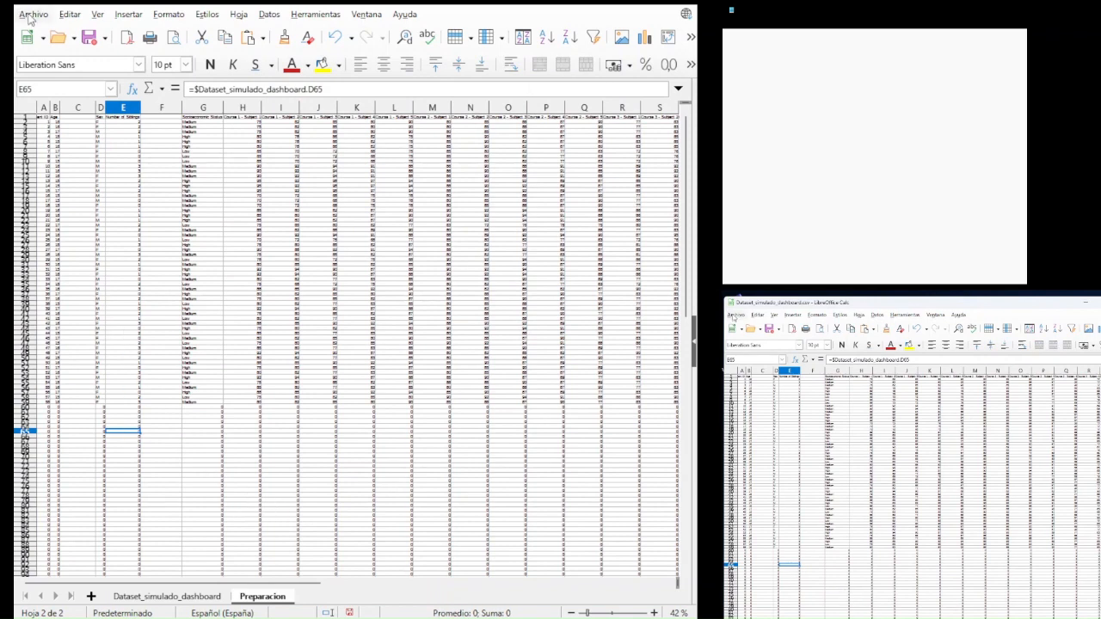
pyautogui.click(31, 14)
pyautogui.click(91, 596)
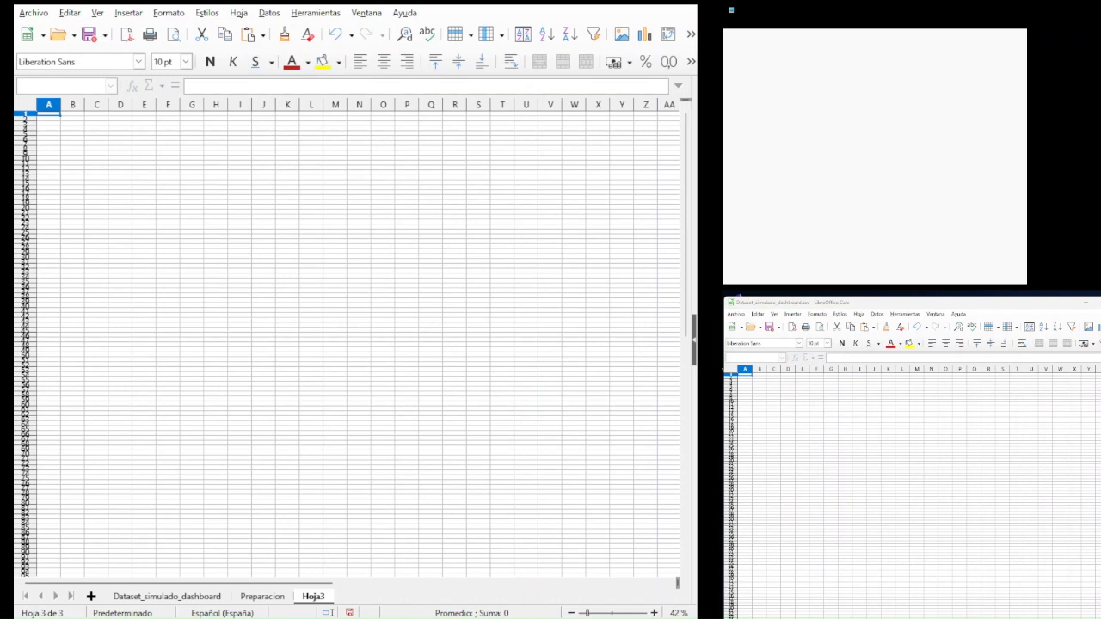
# - Rename the new blank sheet as Estadísticos
pyautogui.doubleClick(315, 596)
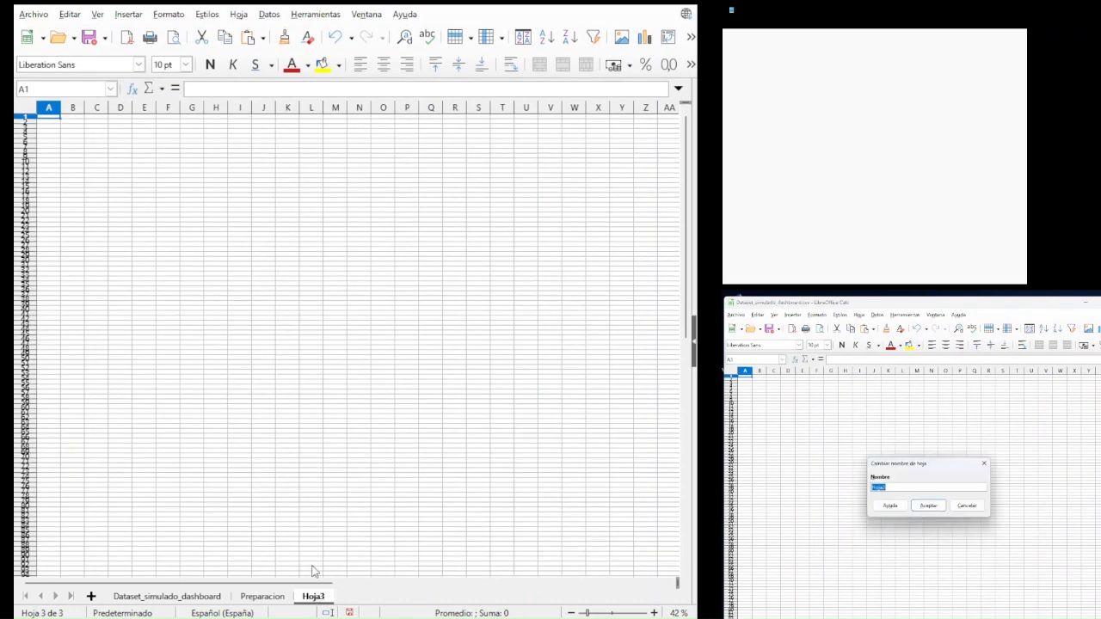
pyautogui.write('D')
pyautogui.write('stadísticas')
pyautogui.press('Return')
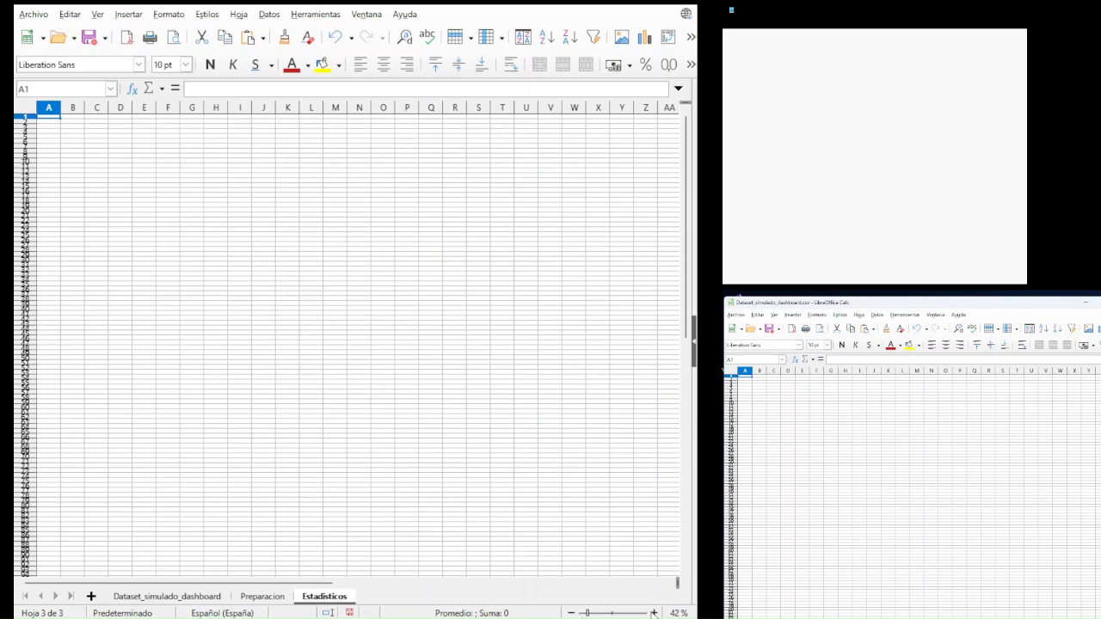
pyautogui.click(654, 612)
pyautogui.click(654, 612)
pyautogui.click(654, 612)
pyautogui.click(654, 612)
pyautogui.click(653, 612)
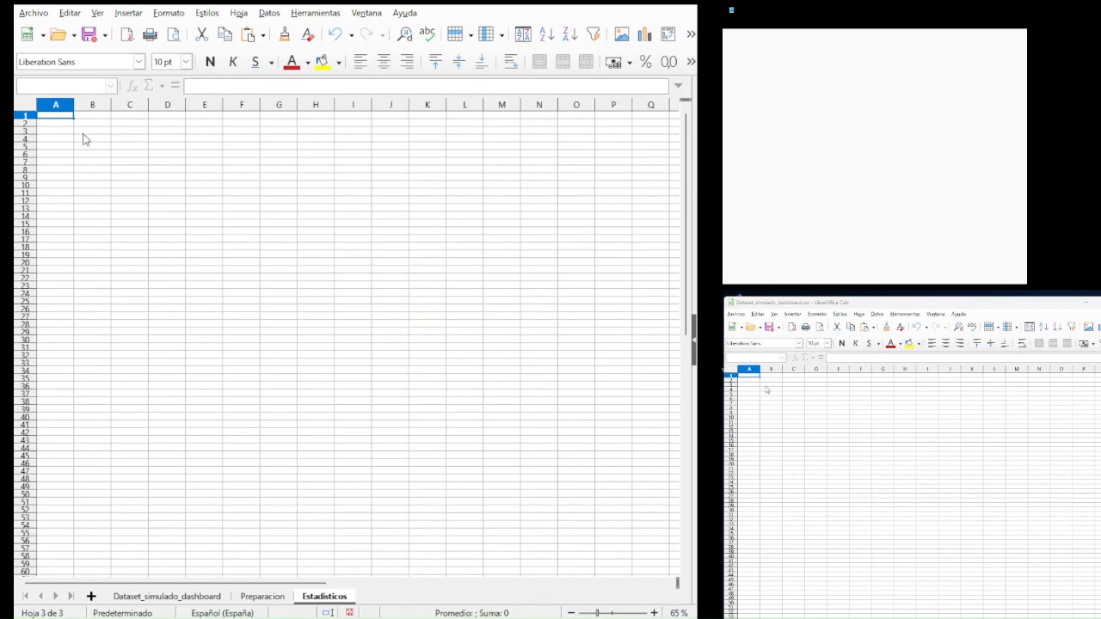
pyautogui.click(62, 142)
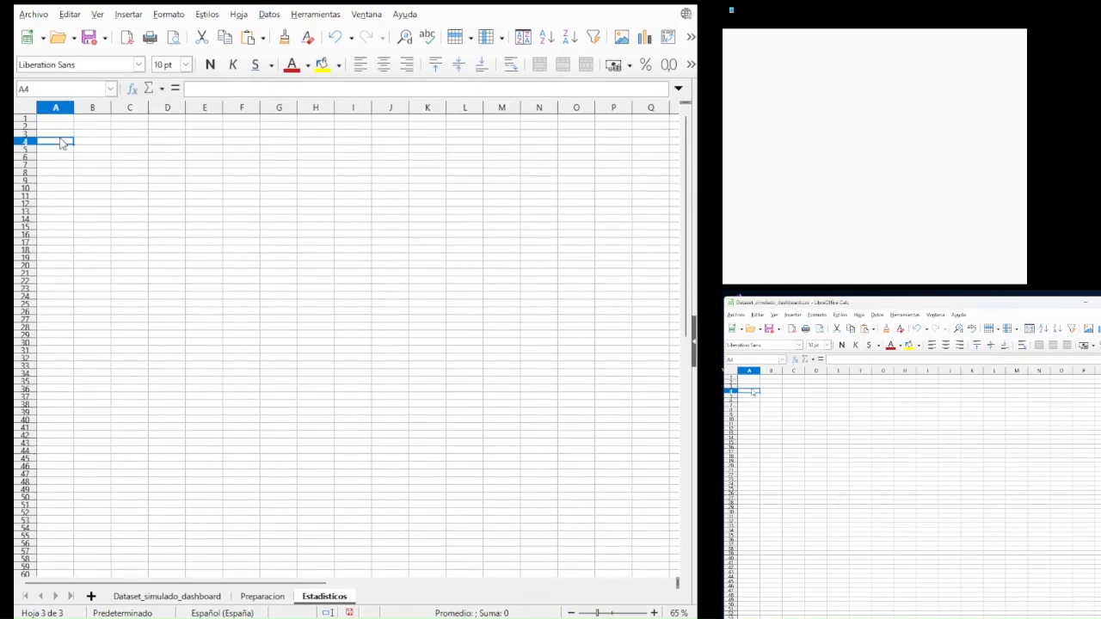
pyautogui.write('Posit')
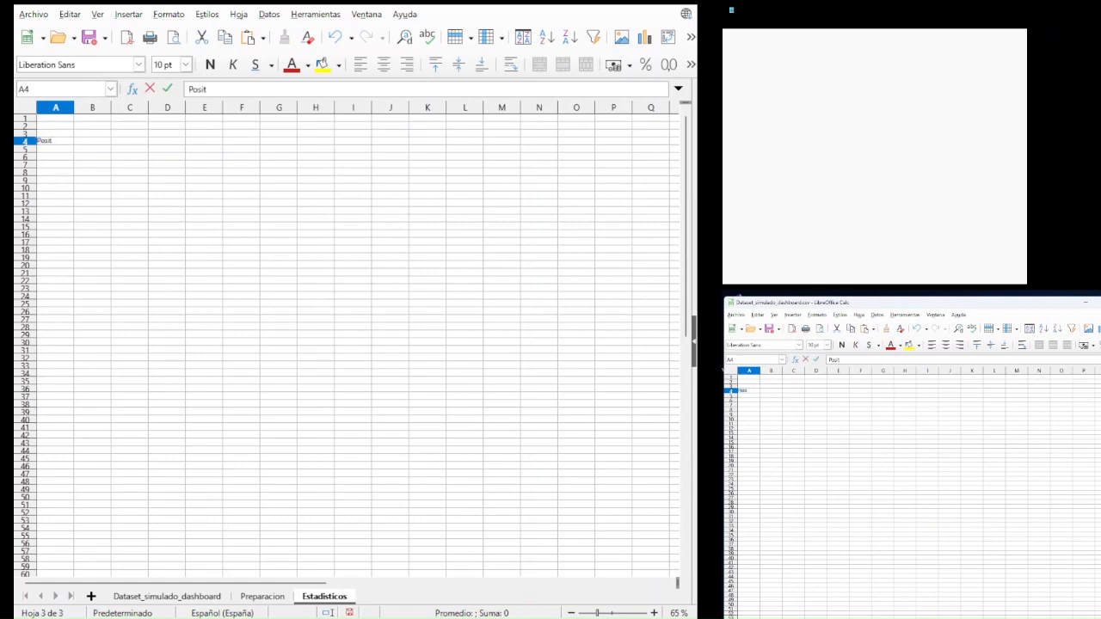
# - Switch to the blank Notepad document and write the headings Posición, Dispersión and Forma, separated by empty lines
pyautogui.hotkey('alt', 'Tab')
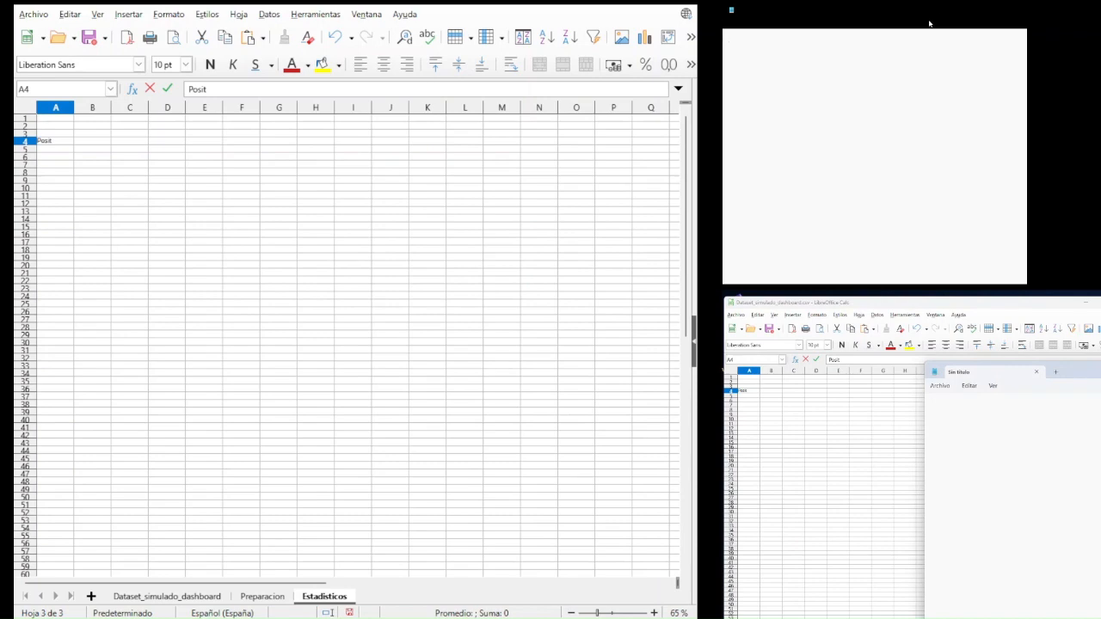
pyautogui.click(970, 386)
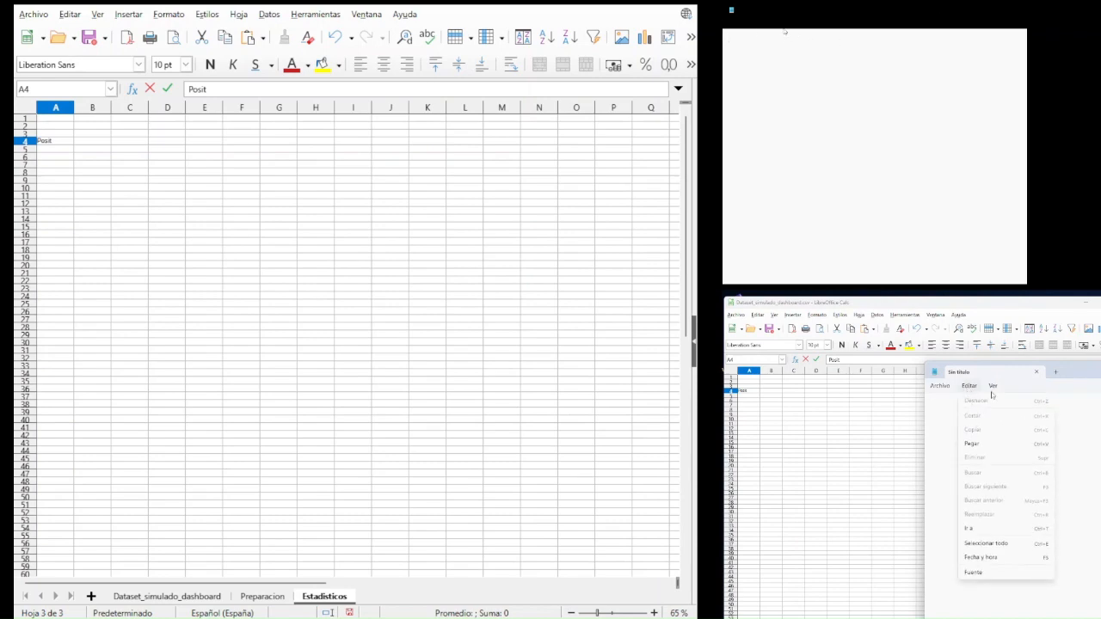
pyautogui.click(993, 386)
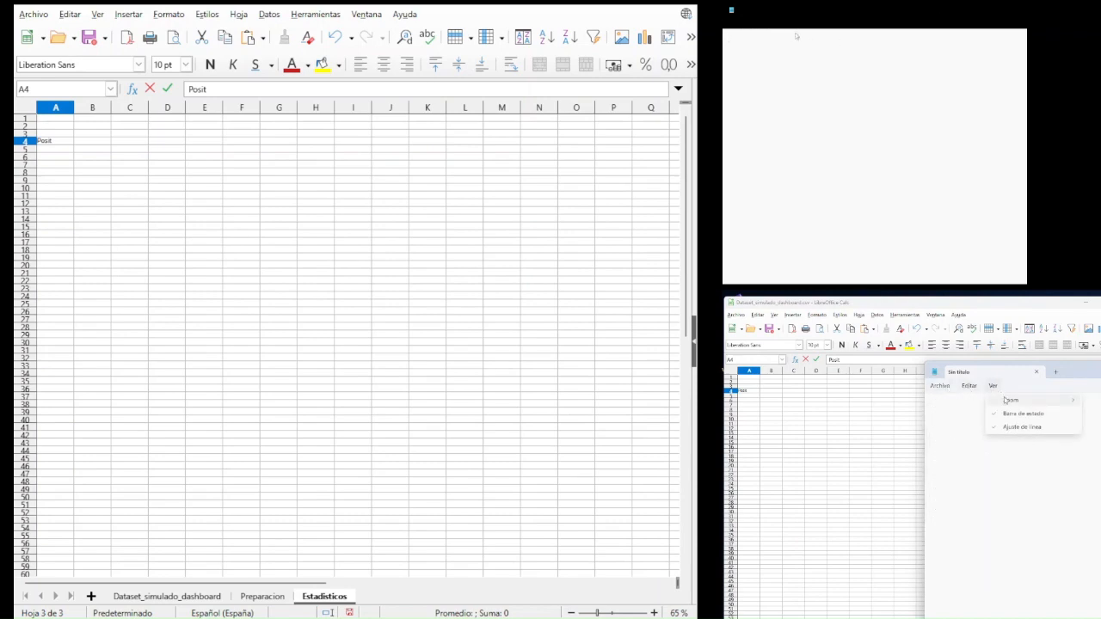
pyautogui.click(956, 429)
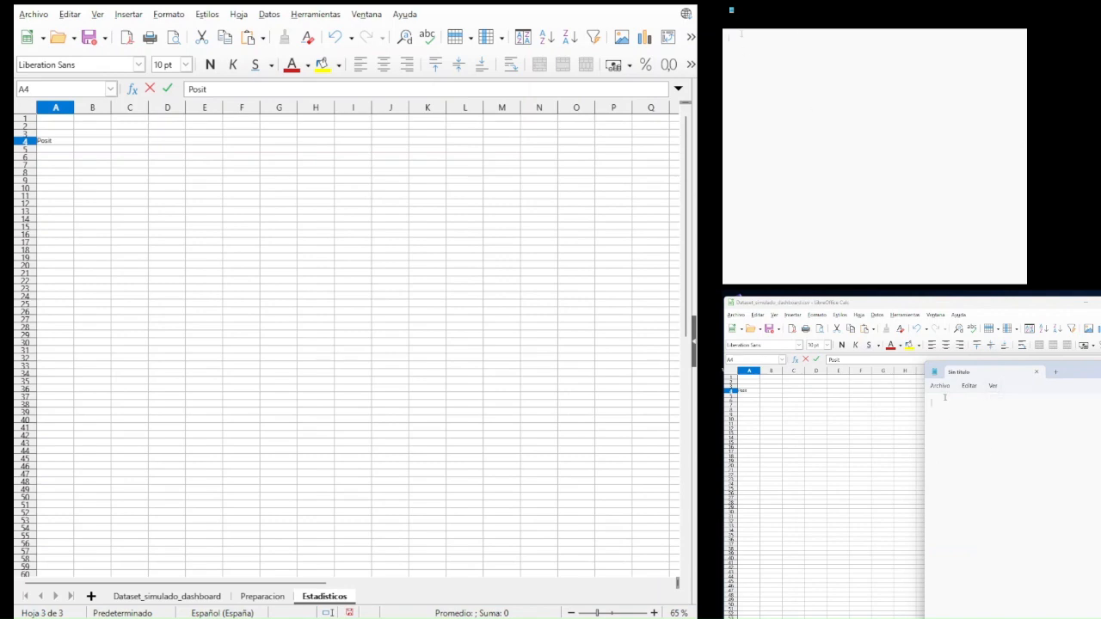
pyautogui.write('Posición  ')
pyautogui.write('Dis')
pyautogui.write('persión  ')
pyautogui.write('Forma')
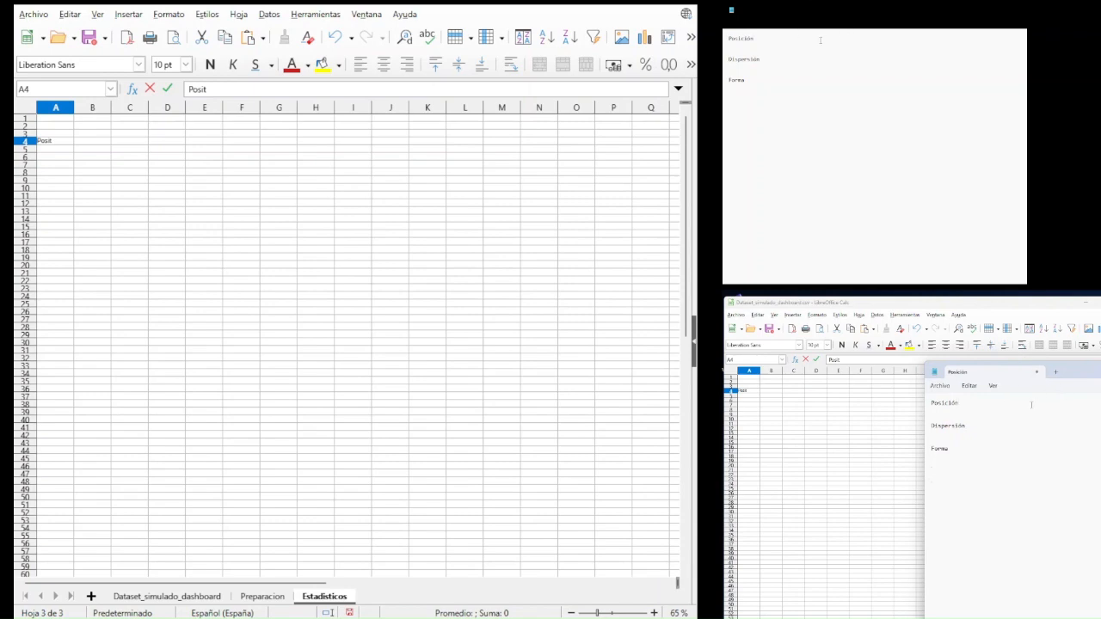
# - Add a colon after Posición and list "- Media", "- Mediana" and "- Moda" beneath it
pyautogui.press('Return')
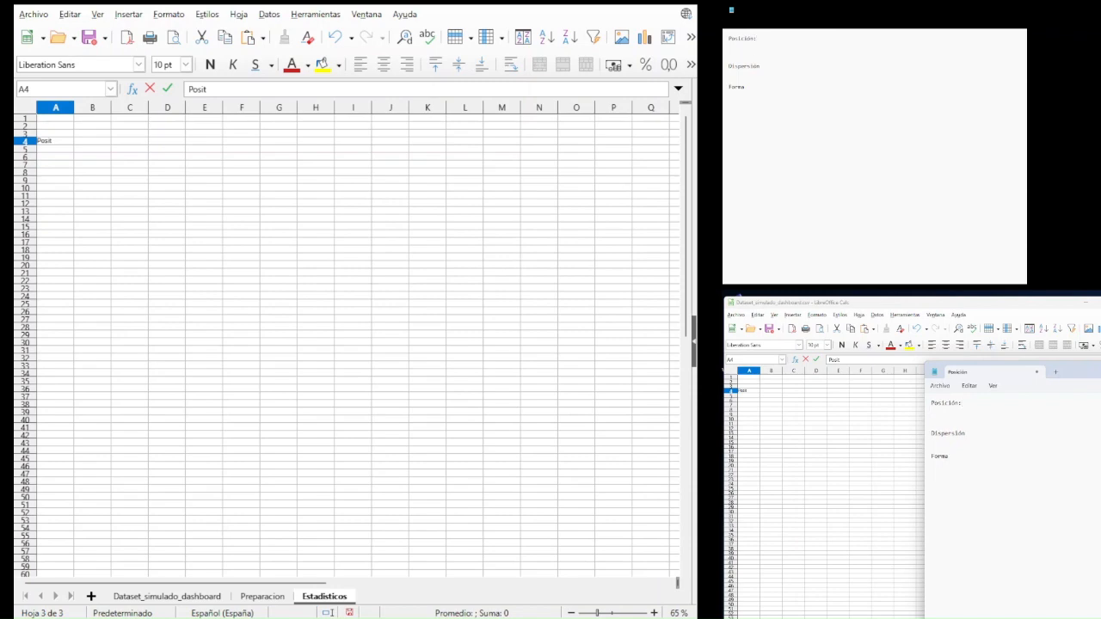
pyautogui.write('- Media')
pyautogui.press('Return')
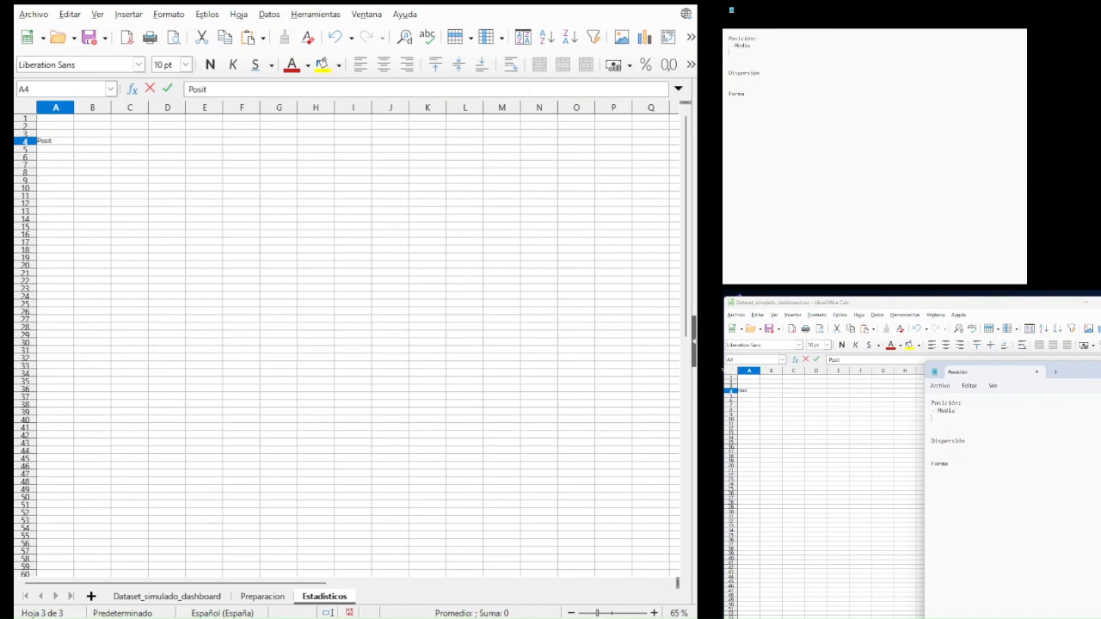
pyautogui.write('Mediana')
pyautogui.press('Return')
pyautogui.write('- Moda')
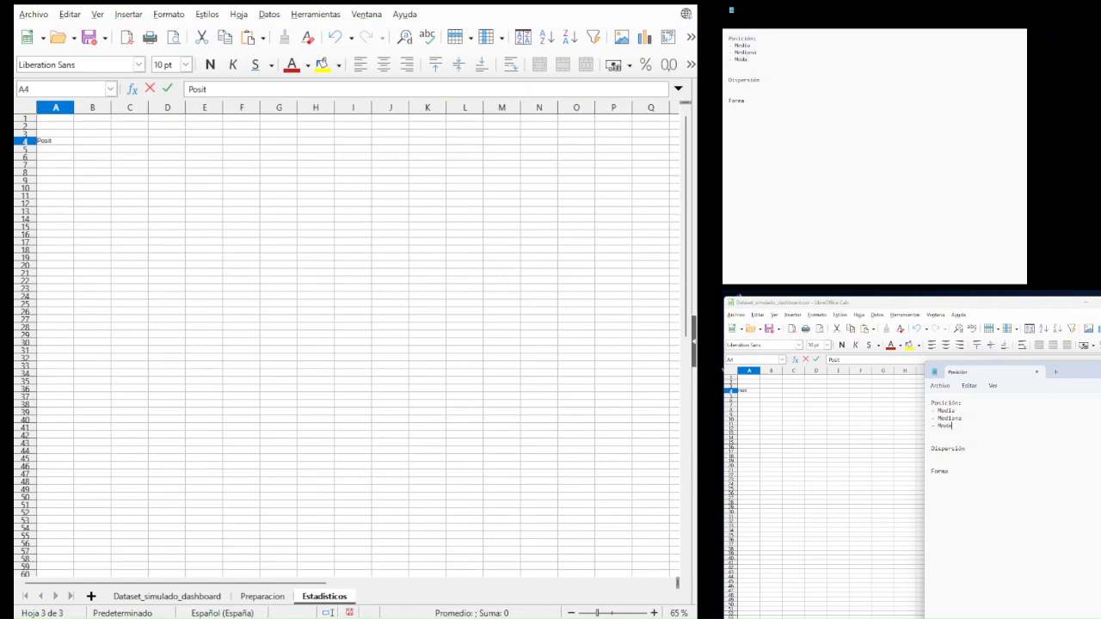
pyautogui.press('Return')
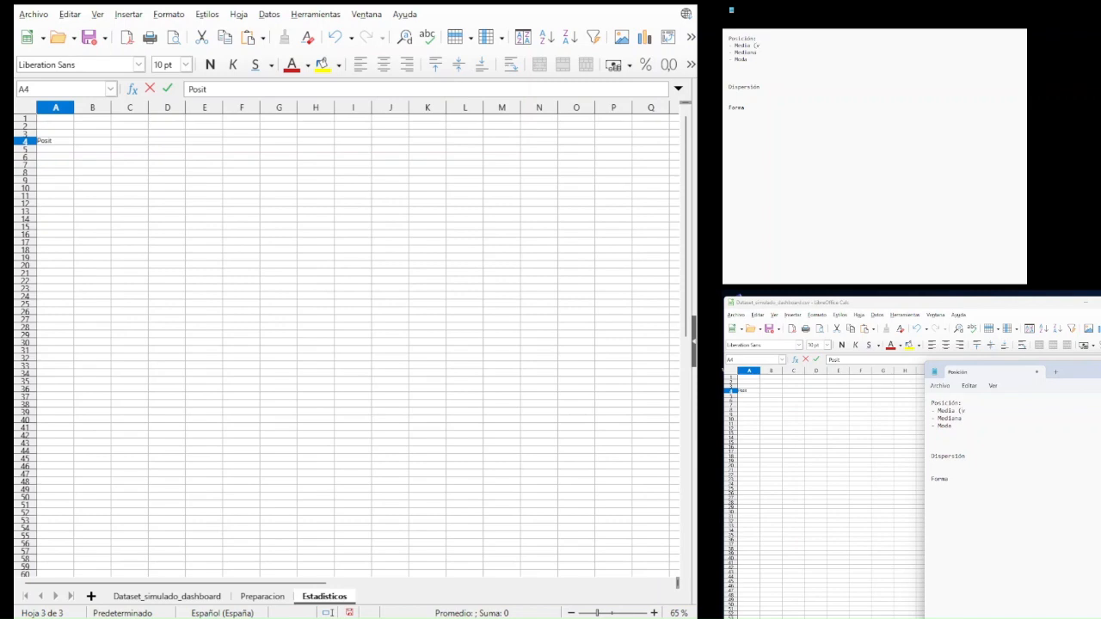
# - Annotate Media with "(vv. escalar)", Mediana with "(vv. ordinal u escalar)" and Moda with "(cualquier tipo de medición)"
pyautogui.write('scalar) - Mediana ')
pyautogui.write('(vv.')
pyautogui.write(' ordina')
pyautogui.write('l u escalar')
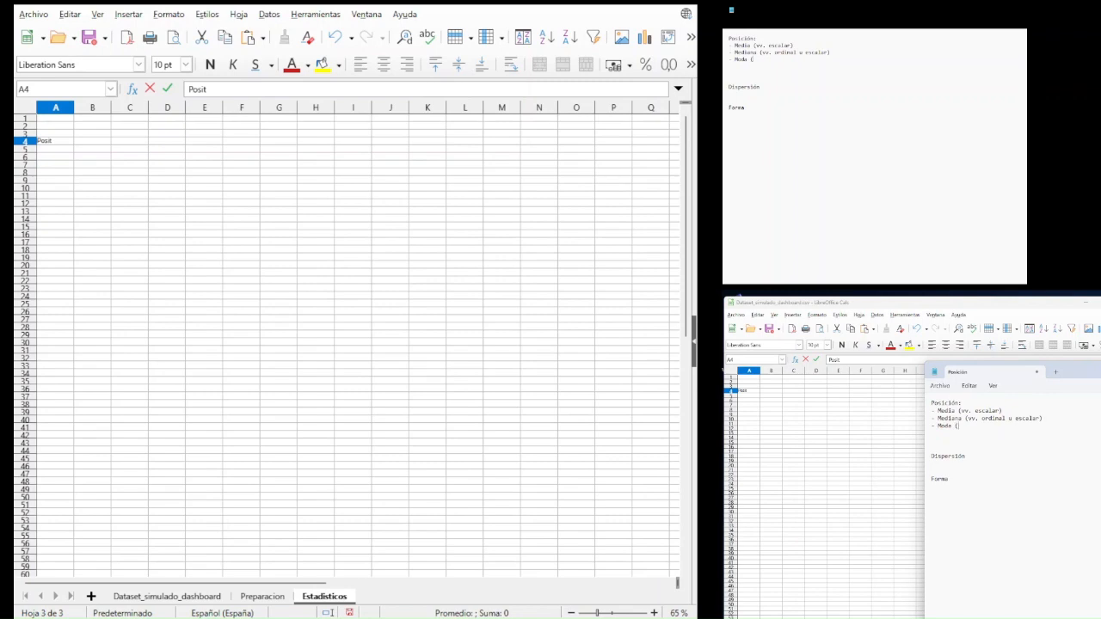
pyautogui.write('cuar')
pyautogui.write('quier tipo')
pyautogui.write(' de medición')
# - List "- Varianza.", "- Rango intercuartílico." and "- Amplitud." under the Dispersión heading
pyautogui.click(975, 456)
pyautogui.press('Return')
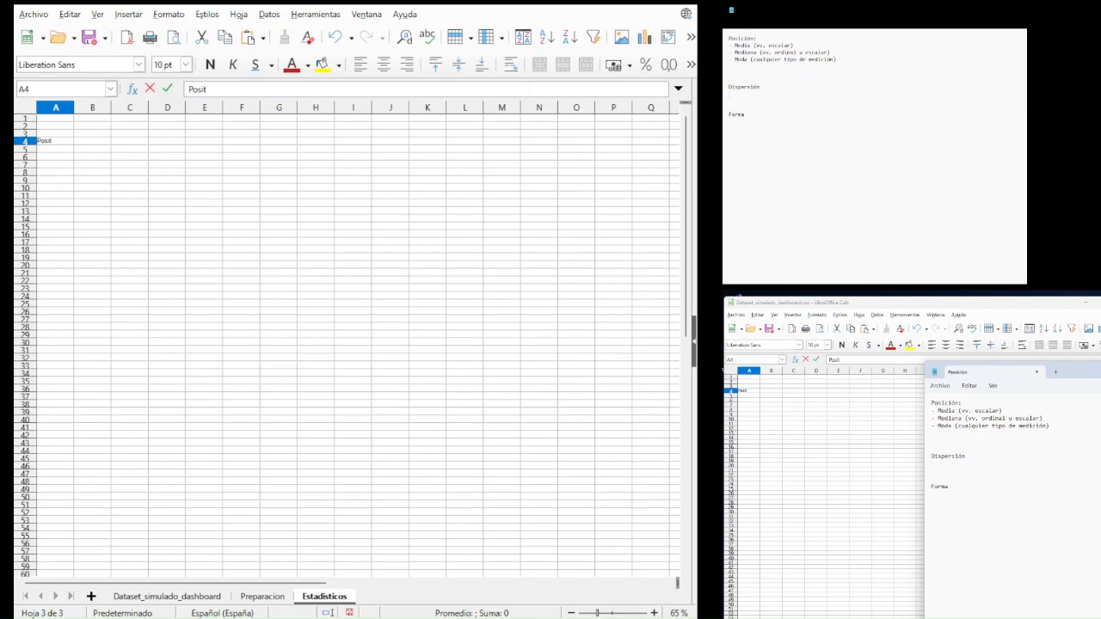
pyautogui.write('- Varianza.')
pyautogui.press('Return')
pyautogui.write('- Rango inter')
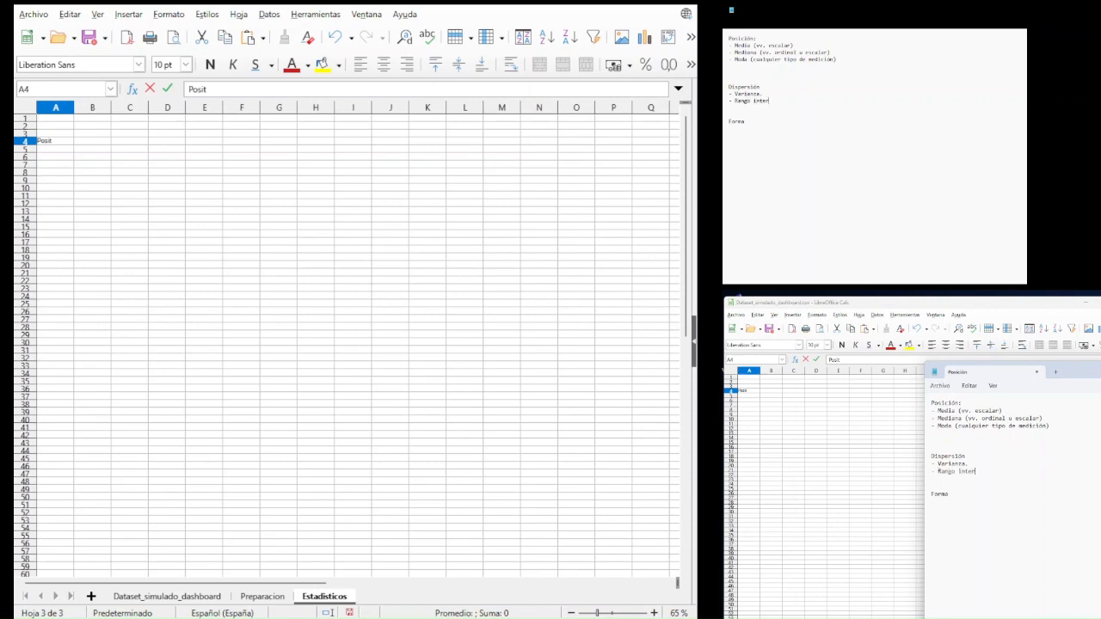
pyautogui.write('cuartílico.')
pyautogui.press('Return')
pyautogui.write('- Amplitu')
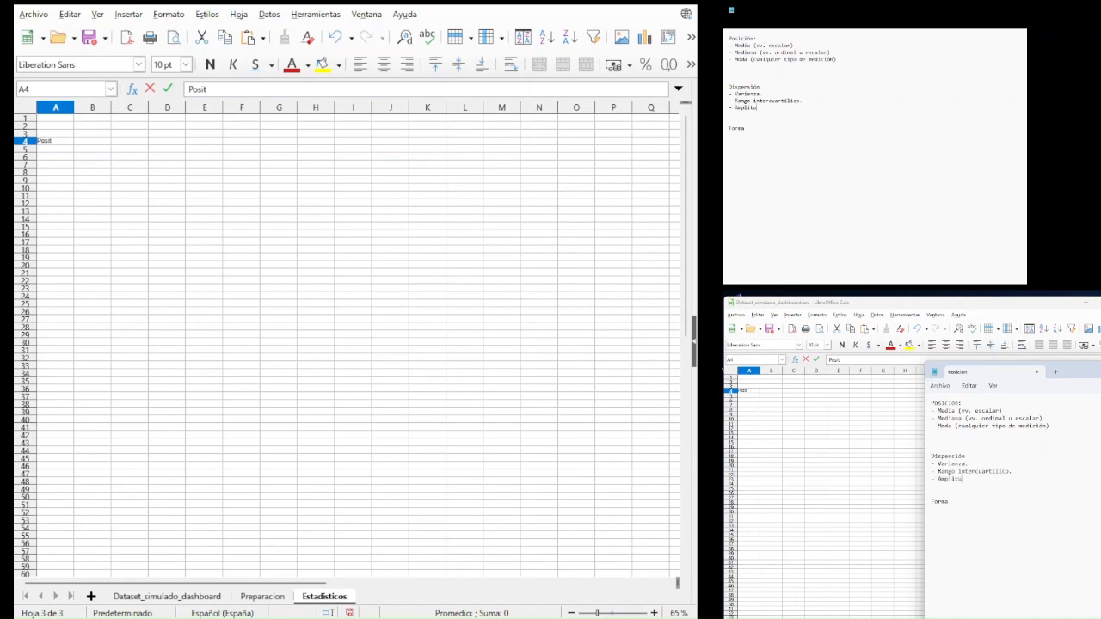
pyautogui.write('d.')
# - Add the note "(vv. ordinales o escalar)." after Rango intercuartílico and copy it to the Amplitud line
pyautogui.press('BackSpace')
pyautogui.press('BackSpace')
pyautogui.write('. ordinales o escalar')
pyautogui.moveTo(1098, 471); pyautogui.dragTo(1015, 476)
pyautogui.hotkey('ctrl', 'c')
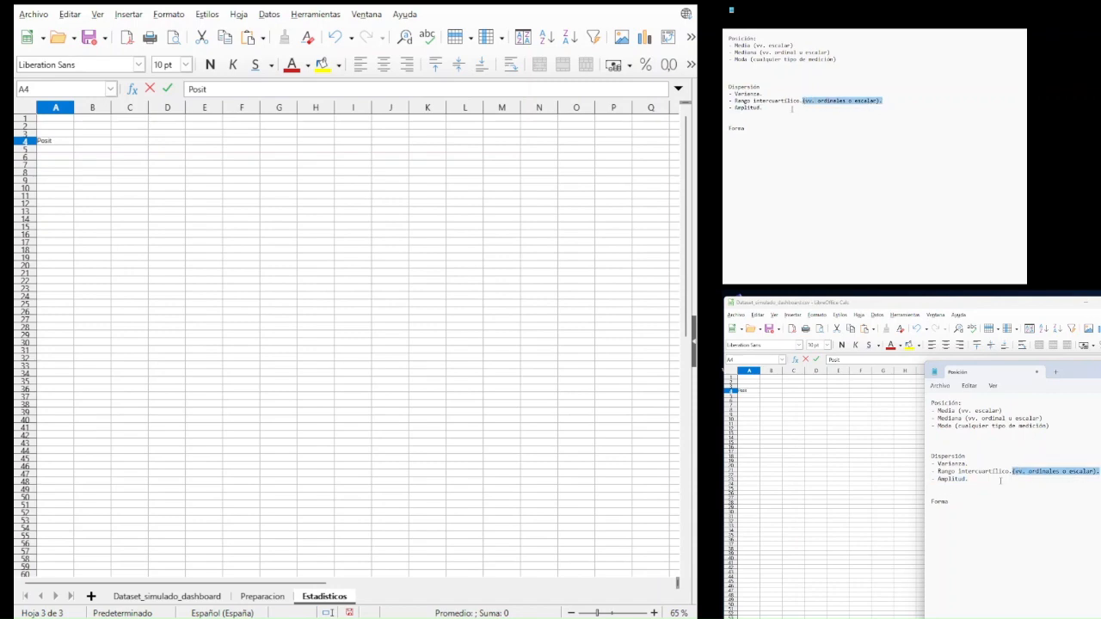
pyautogui.click(1000, 479)
pyautogui.hotkey('ctrl', 'v')
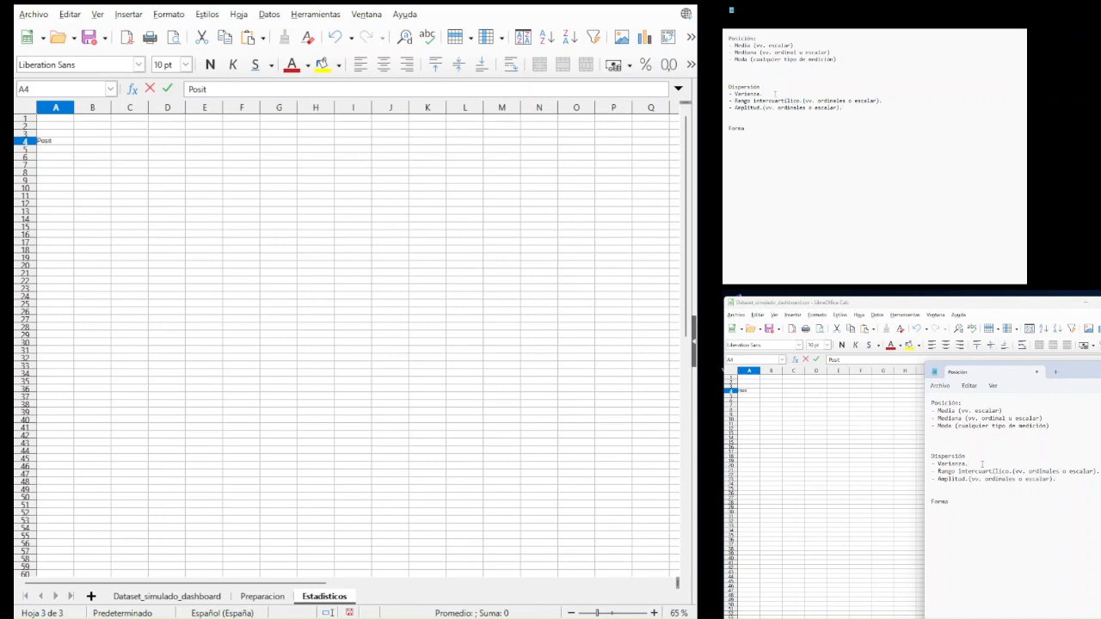
# - Annotate Varianza with "(vv. escalar)" and write "- sobre el gráfico." under the Forma heading
pyautogui.write('(vv.')
pyautogui.write(' escal')
pyautogui.write('ar')
pyautogui.write('obre el gráfi')
pyautogui.write('co.')
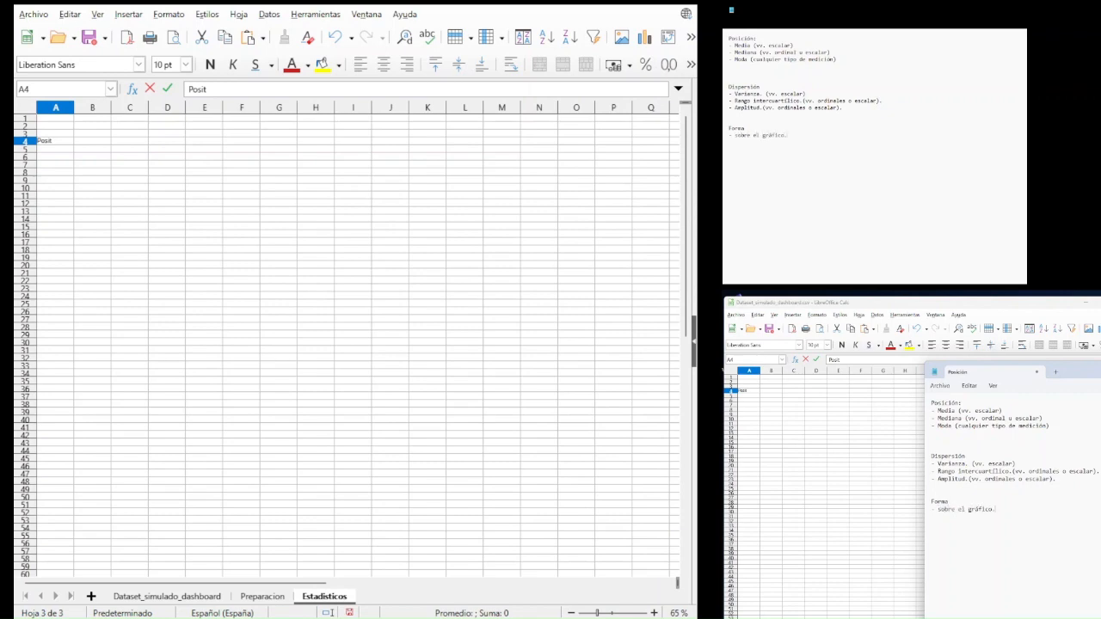
# - Correct the note on the Mediana line to read "(vv. ordinal o escalar)"
pyautogui.doubleClick(965, 472)
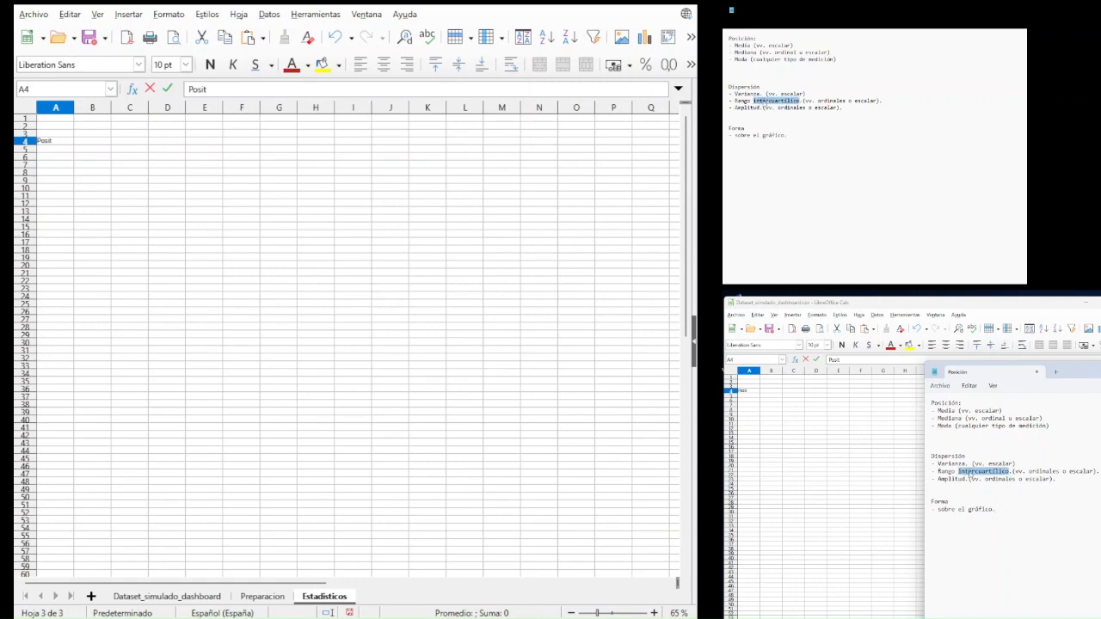
pyautogui.click(992, 473)
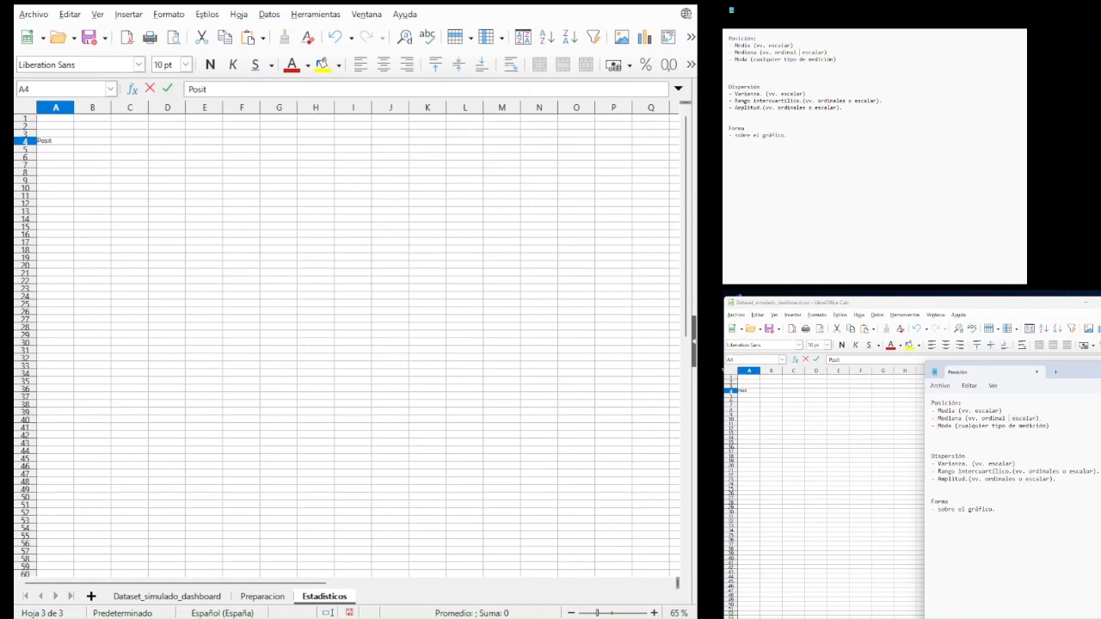
pyautogui.write('o')
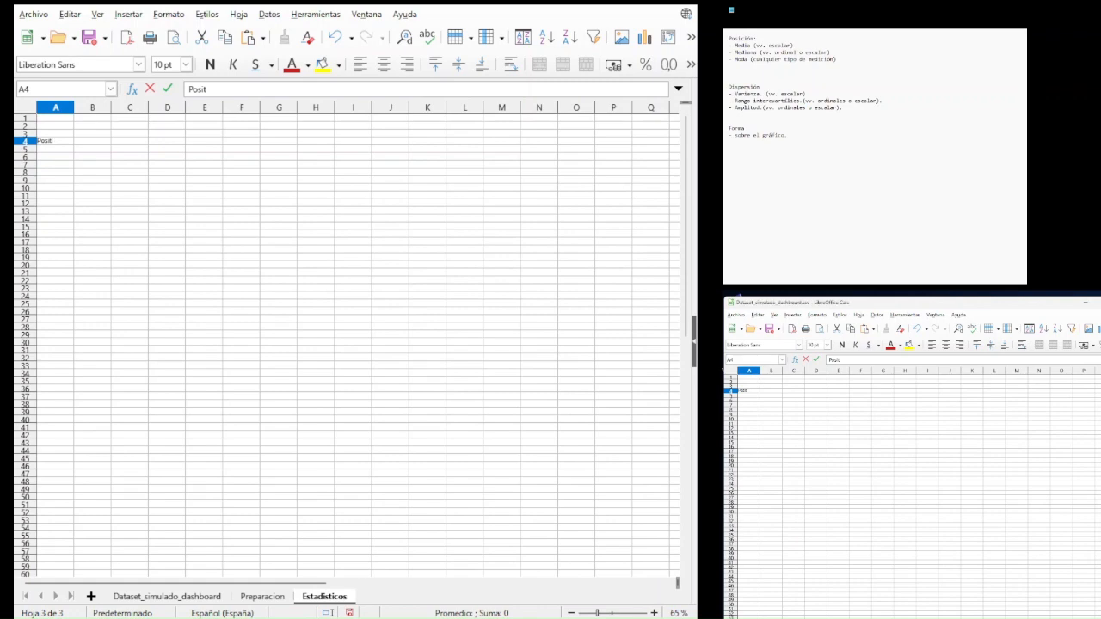
# - Switch back to LibreOffice Calc and enter the labels Media, Mediana and Moda in cells A4 to A6 of Estadísticos
pyautogui.hotkey('alt', 'Tab')
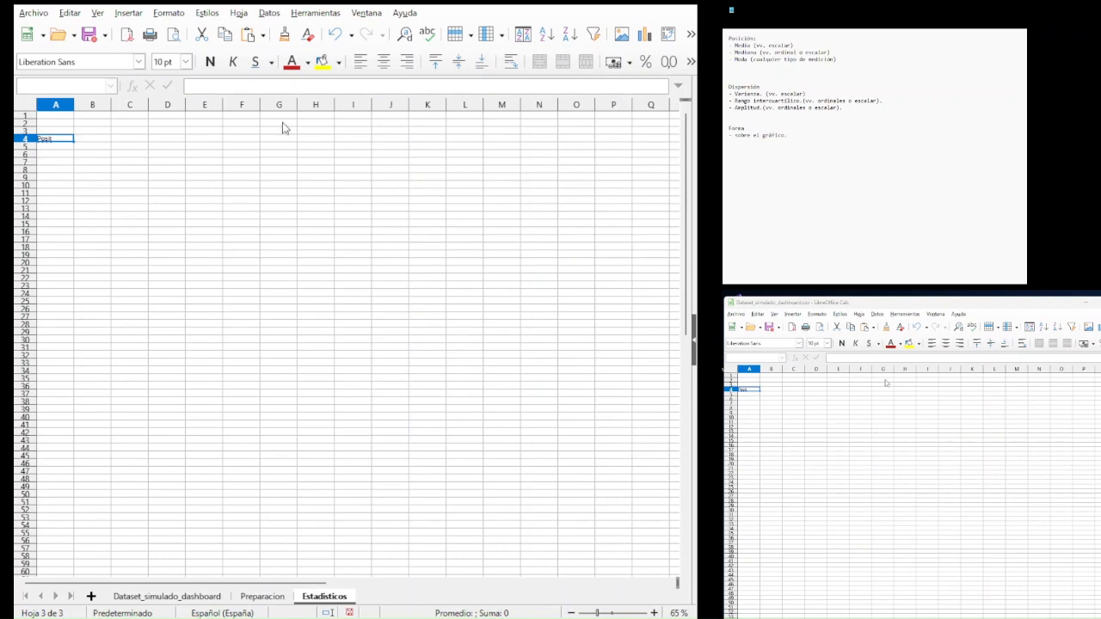
pyautogui.click(67, 139)
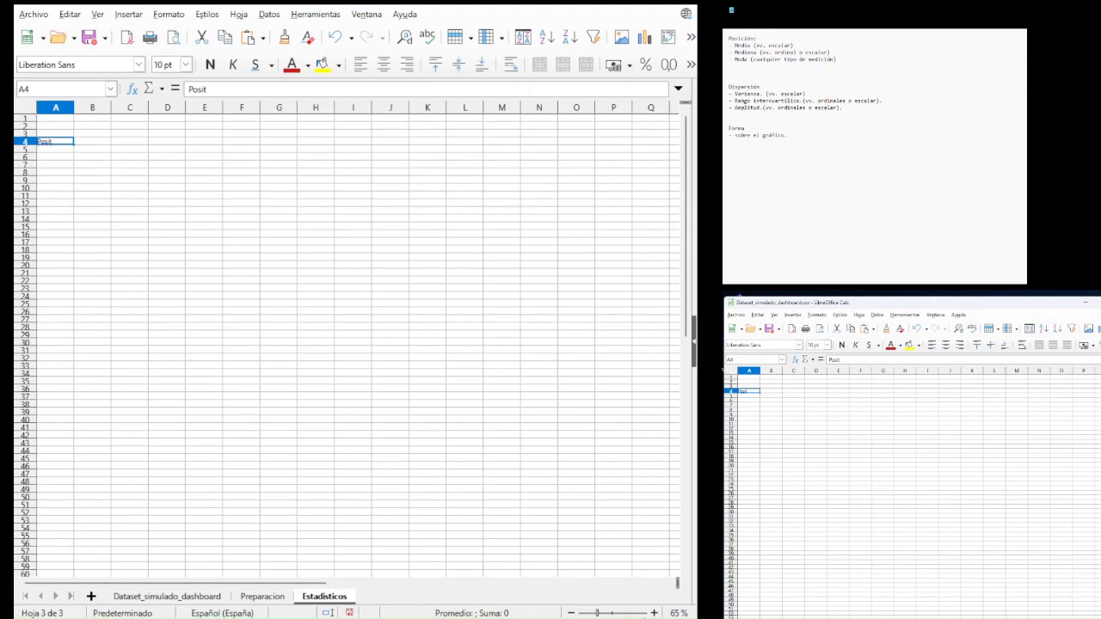
pyautogui.click(654, 613)
pyautogui.click(654, 612)
pyautogui.click(654, 613)
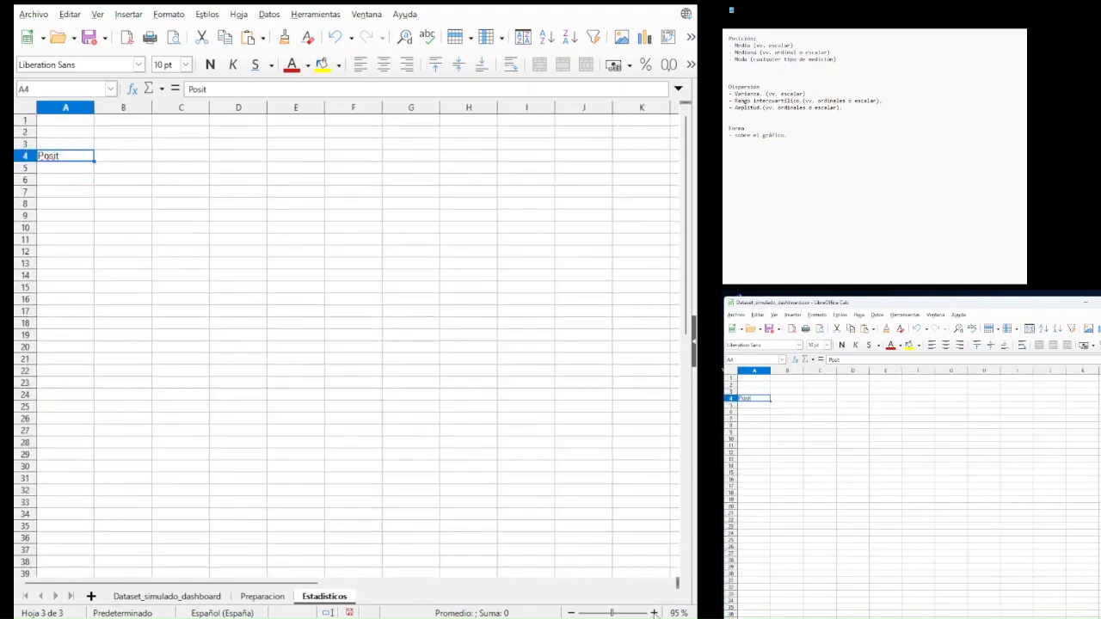
pyautogui.click(654, 612)
pyautogui.click(654, 612)
pyautogui.click(654, 612)
pyautogui.click(654, 612)
pyautogui.click(653, 613)
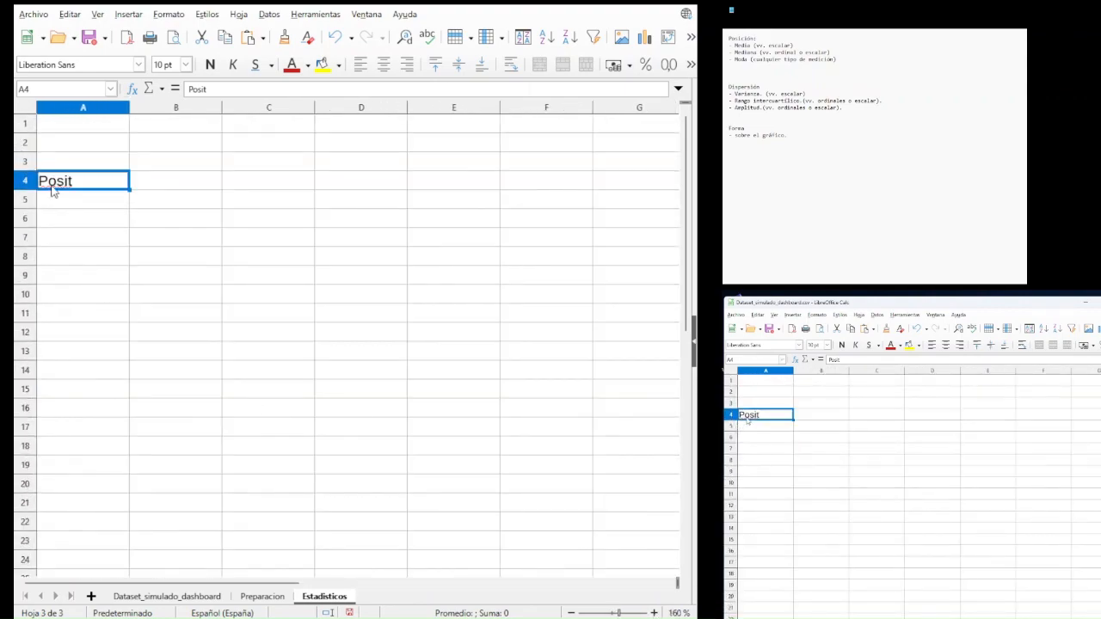
pyautogui.write('Media')
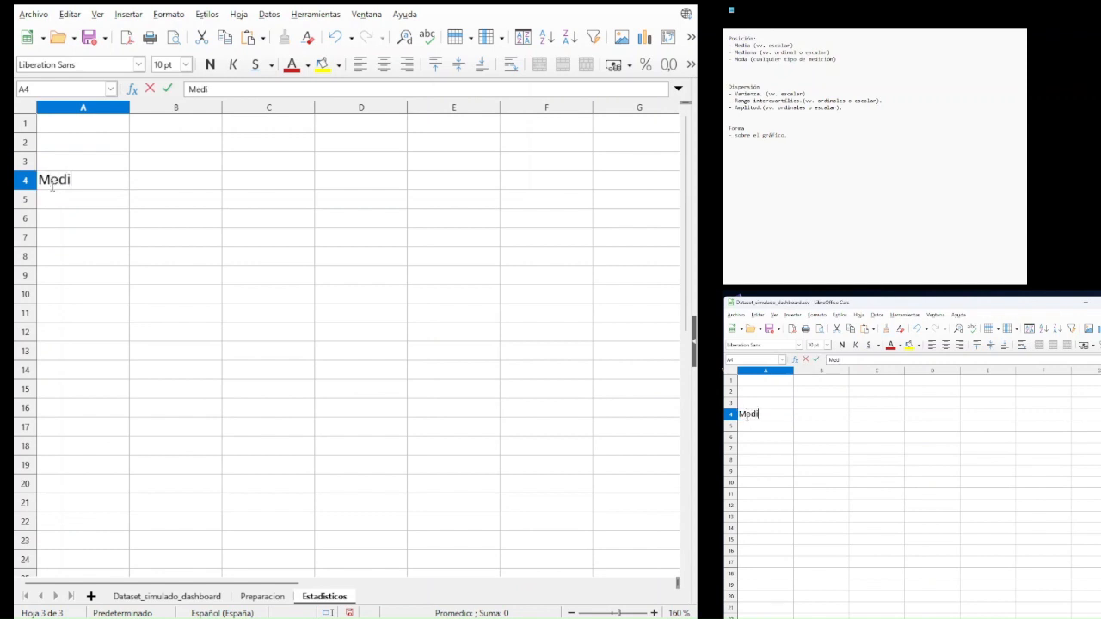
pyautogui.press('Return')
pyautogui.write('Mediana')
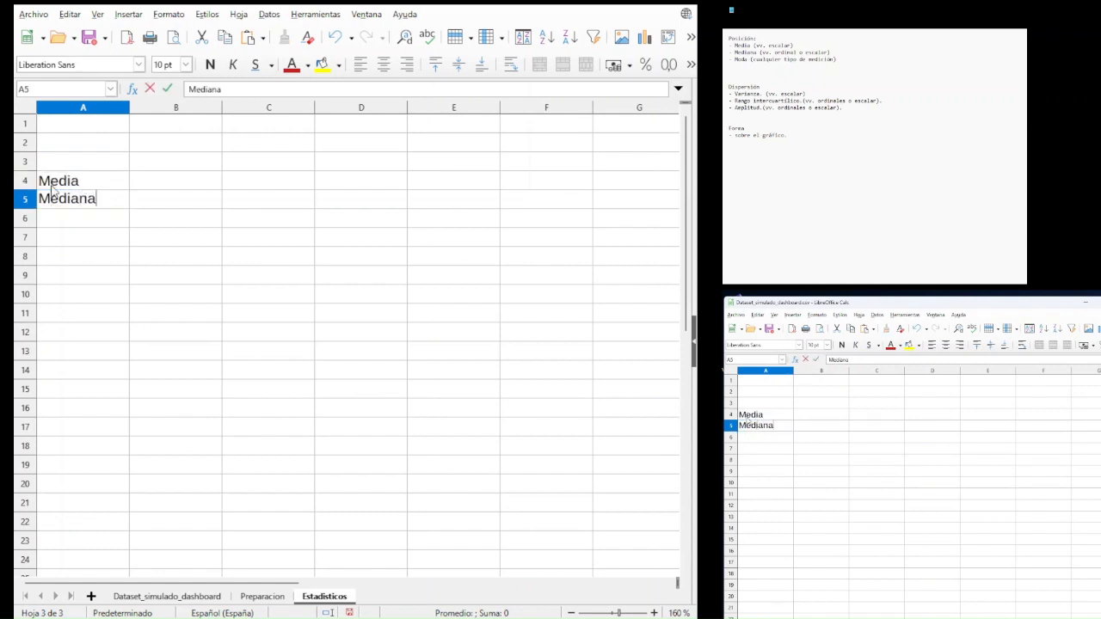
pyautogui.press('Return')
pyautogui.write('Moda')
pyautogui.press('Return')
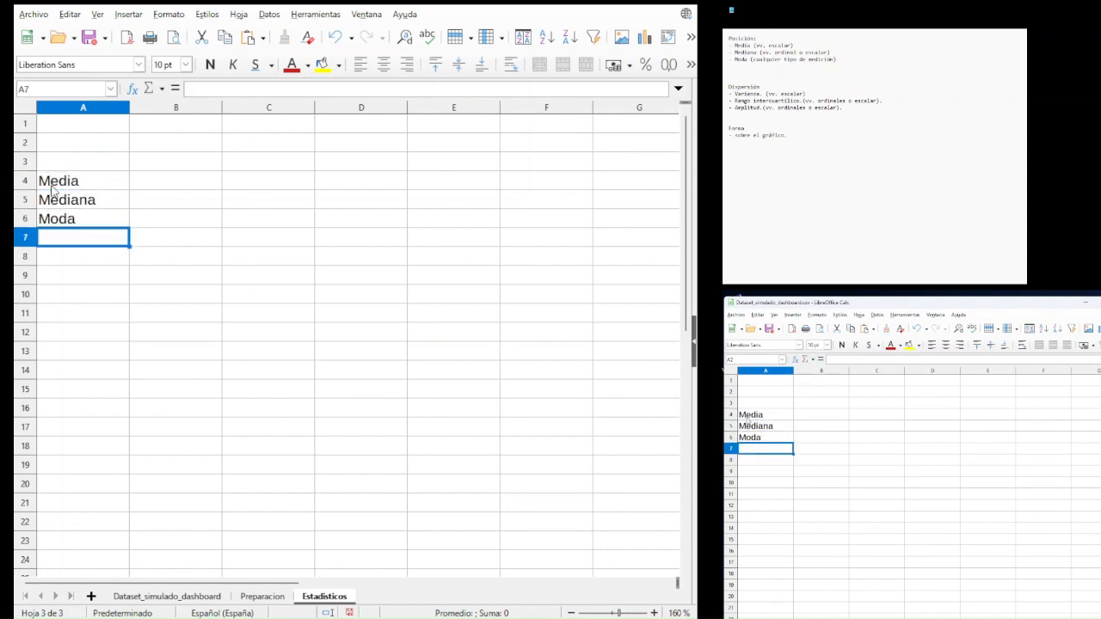
# - Enter the labels Desviación típica in cell A7 and Rango IQ in cell A8 of Estadísticos
pyautogui.write('V')
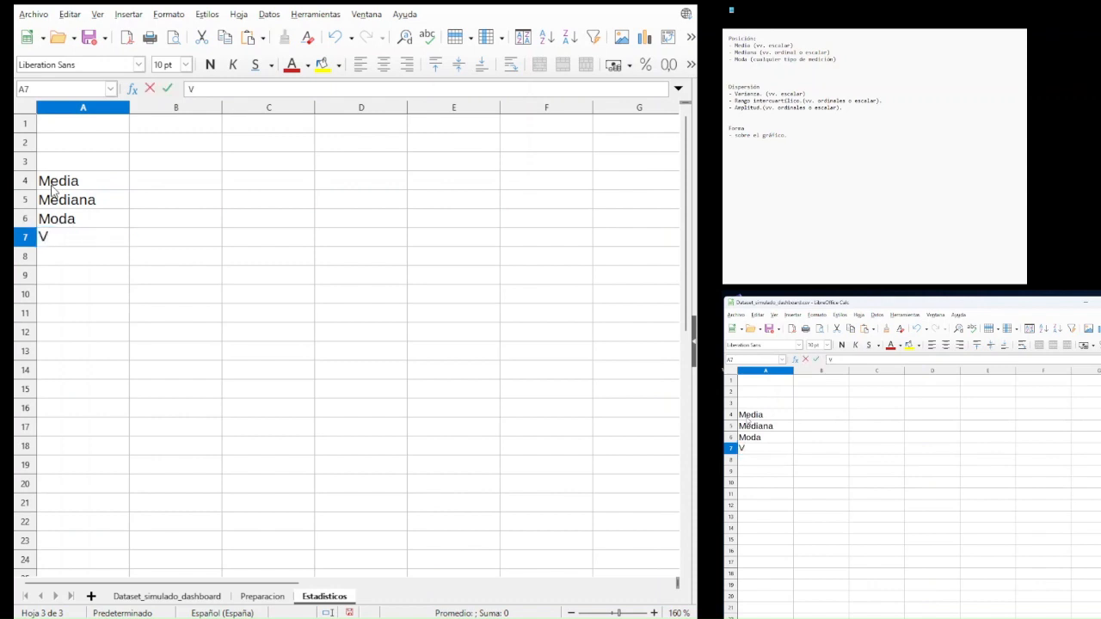
pyautogui.press('BackSpace')
pyautogui.write('Desvia')
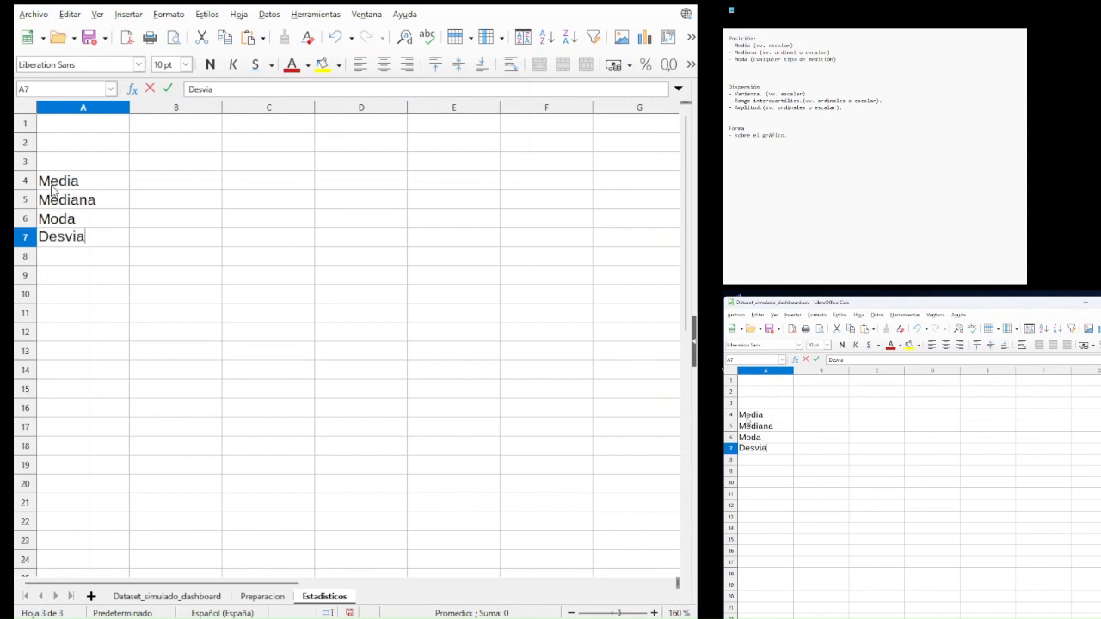
pyautogui.write('ción típica')
pyautogui.press('Return')
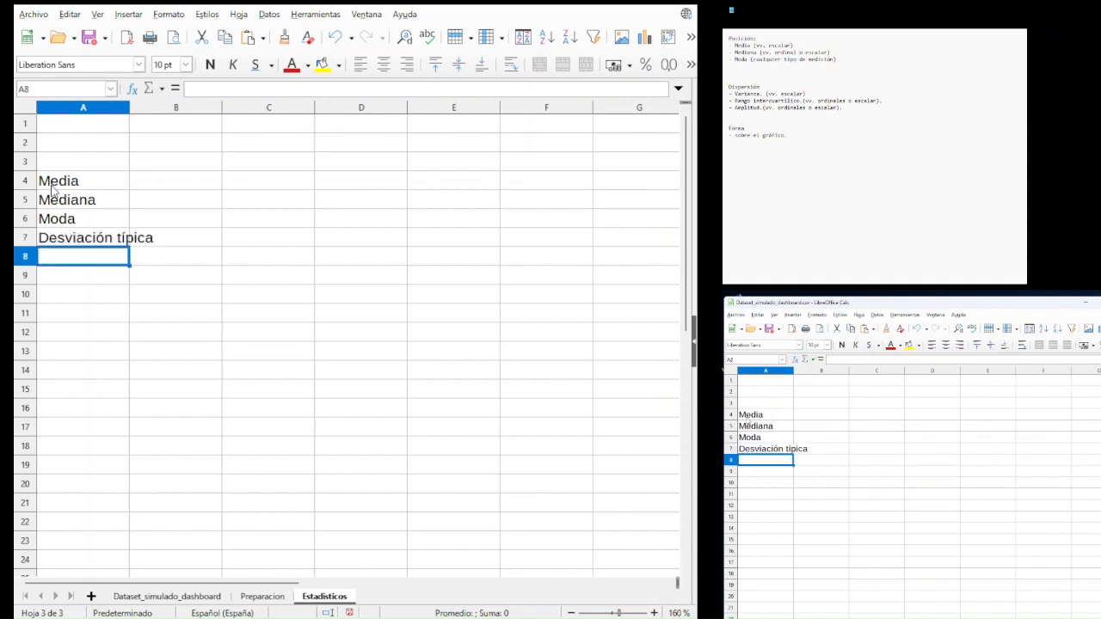
pyautogui.write('Ra')
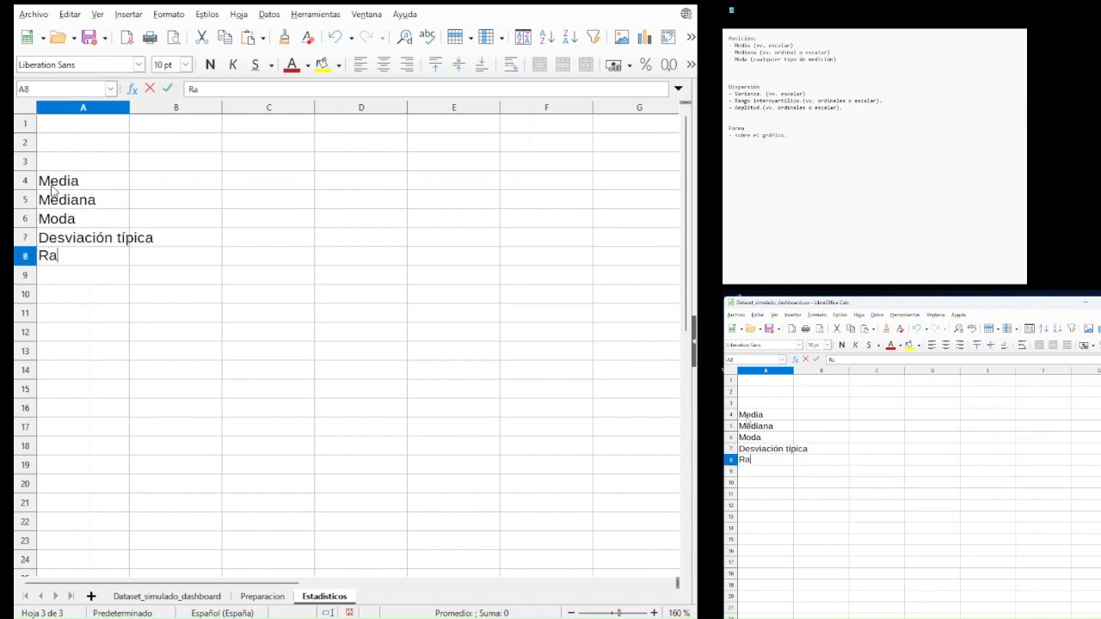
pyautogui.write('ngo IQ')
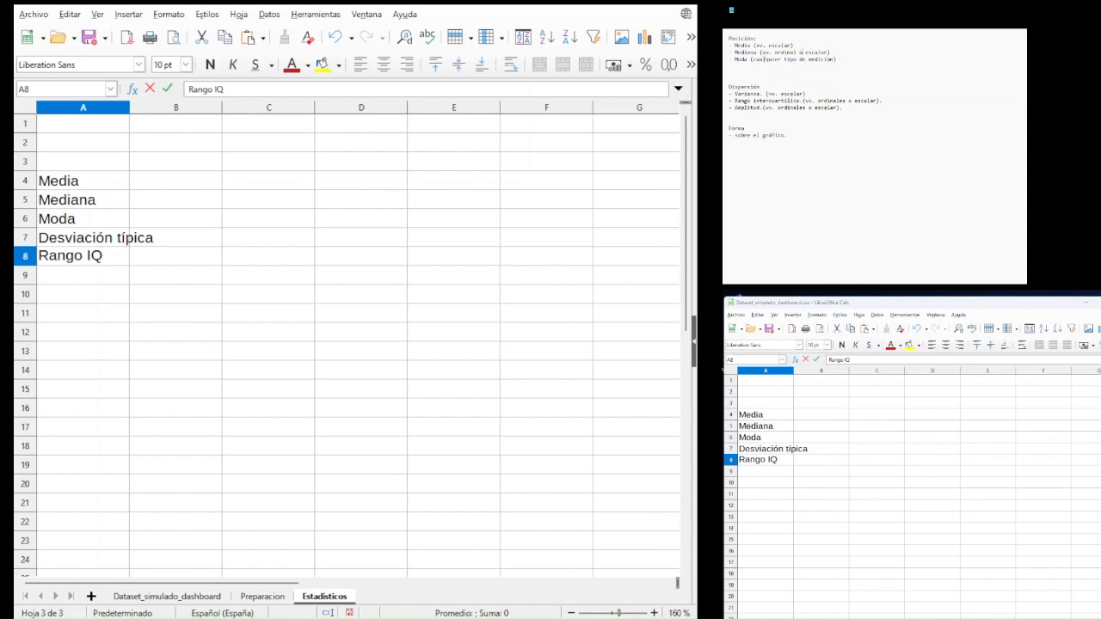
# - Switch to the text notes and replace Varianza under the Dispersión heading with "Desviación típica"
pyautogui.doubleClick(745, 95)
pyautogui.write('Des.')
pyautogui.write('viacion')
pyautogui.press('BackSpace')
pyautogui.press('BackSpace')
pyautogui.press('BackSpace')
pyautogui.press('BackSpace')
pyautogui.write('ción típica')
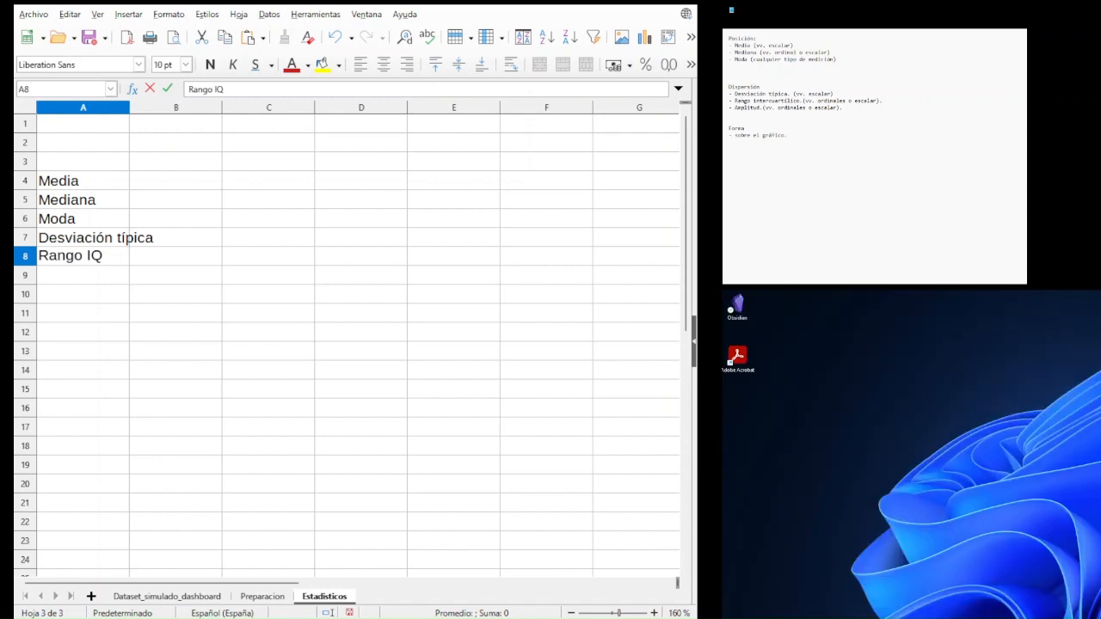
# - Switch back to LibreOffice Calc, check the variables in Preparacion, and enter the heading Edad in cell B3 of Estadísticos
pyautogui.hotkey('alt', 'Tab')
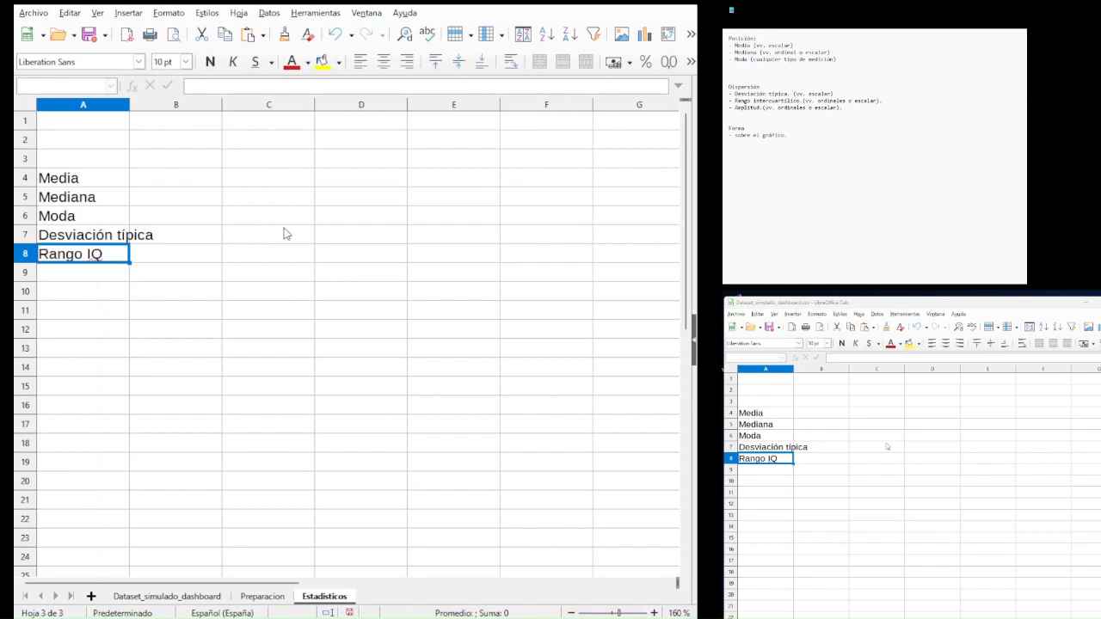
pyautogui.click(262, 596)
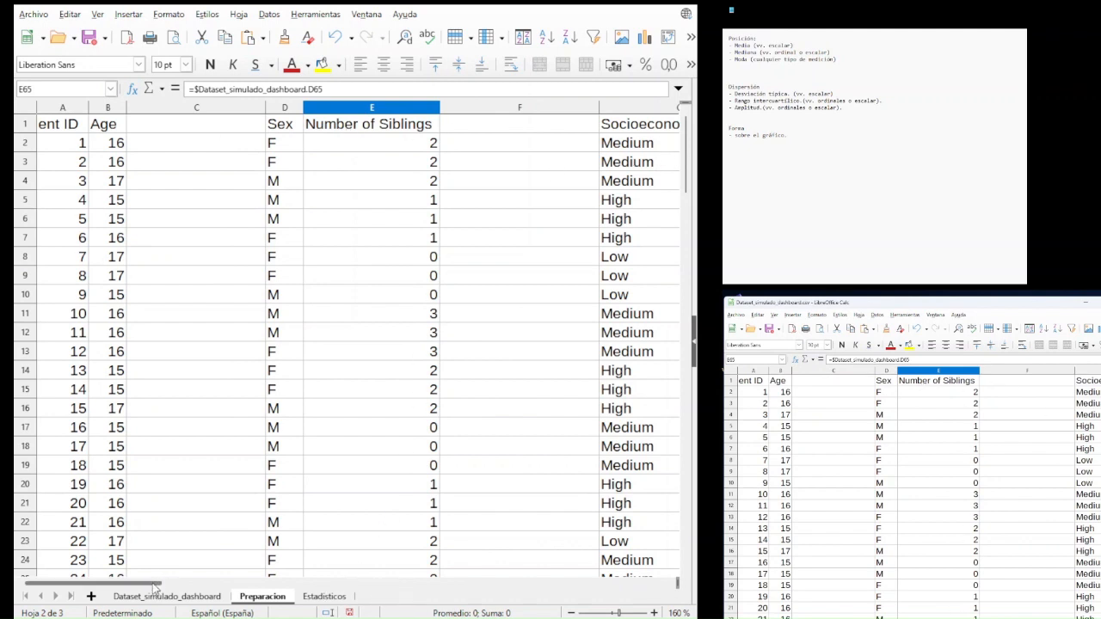
pyautogui.moveTo(157, 585); pyautogui.dragTo(98, 583)
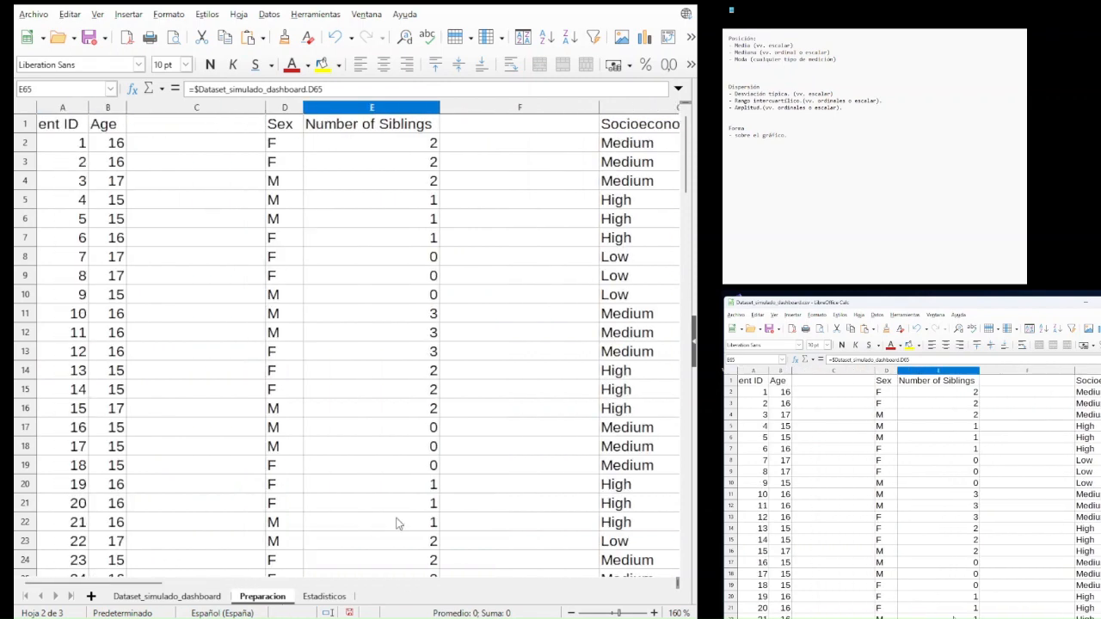
pyautogui.click(324, 597)
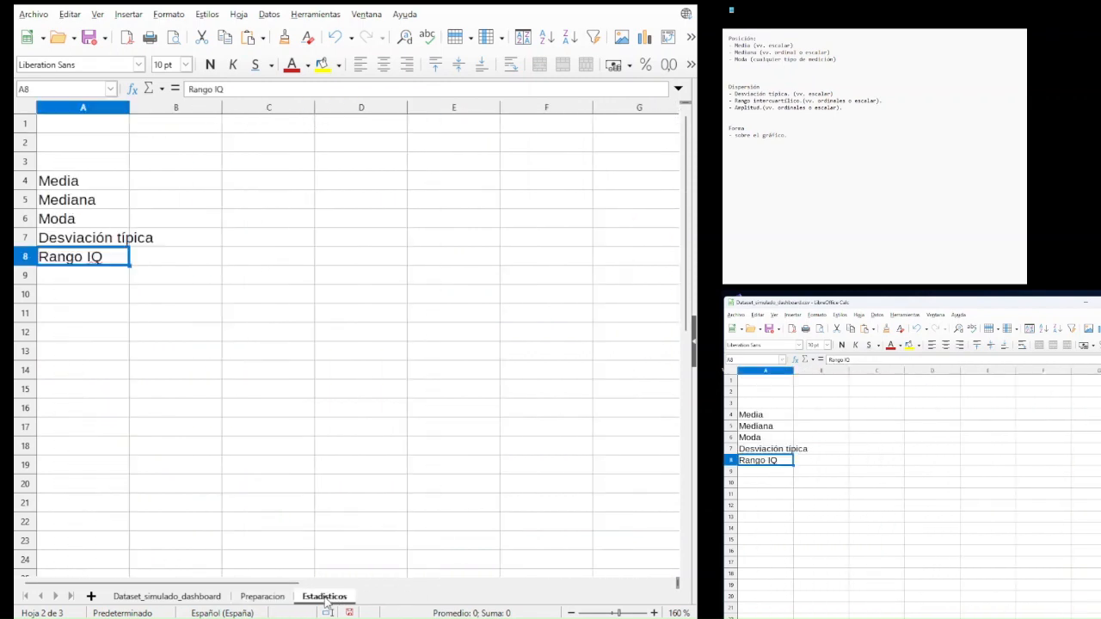
pyautogui.click(184, 169)
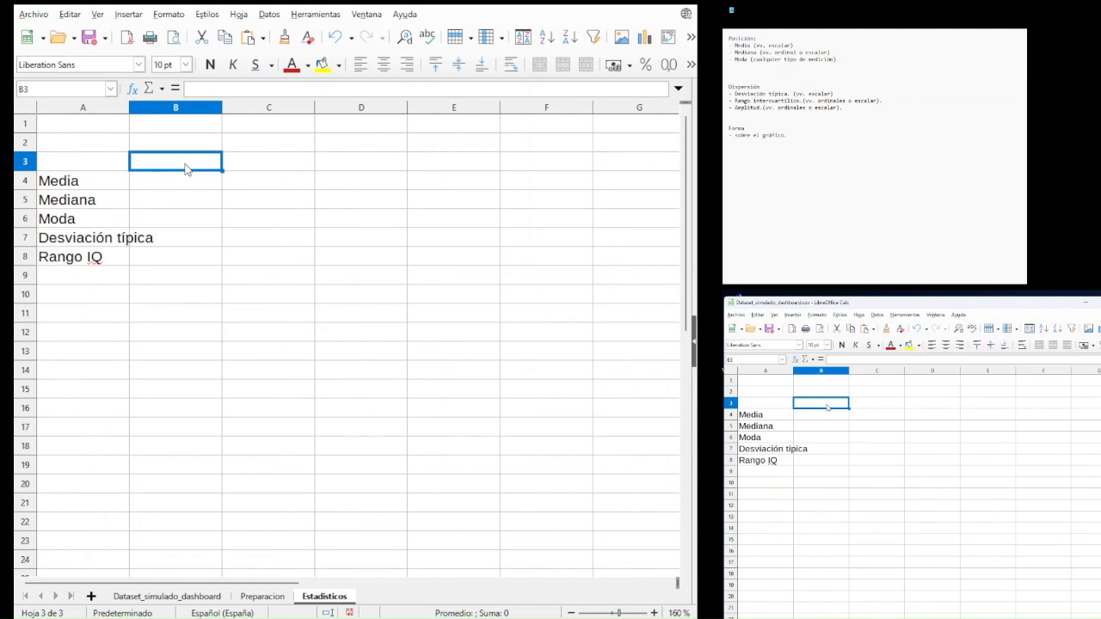
pyautogui.write('Edad')
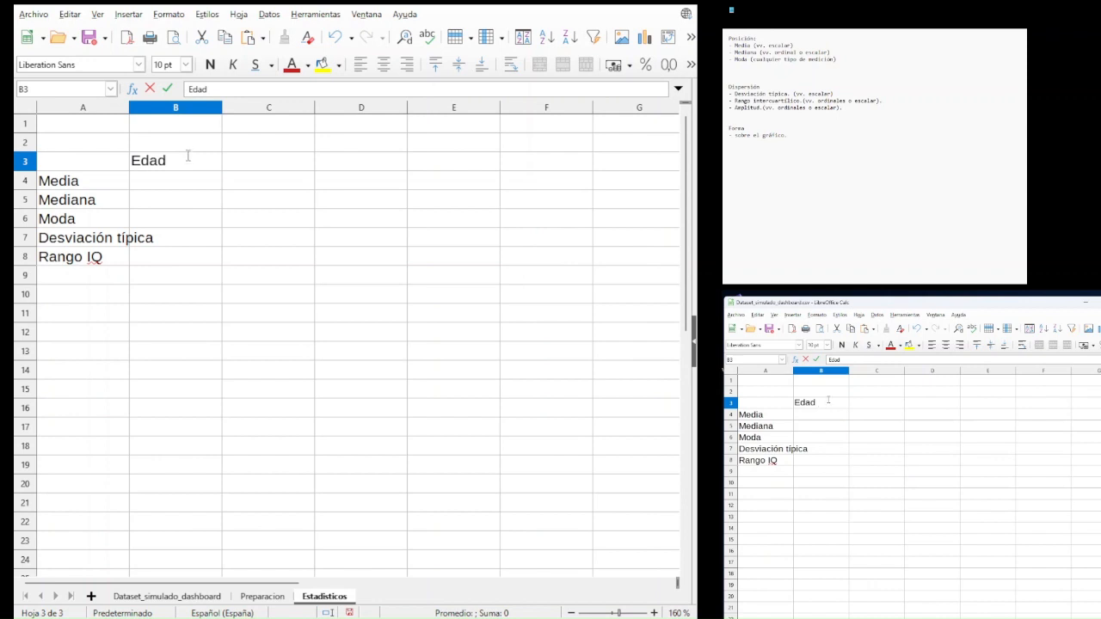
pyautogui.click(166, 148)
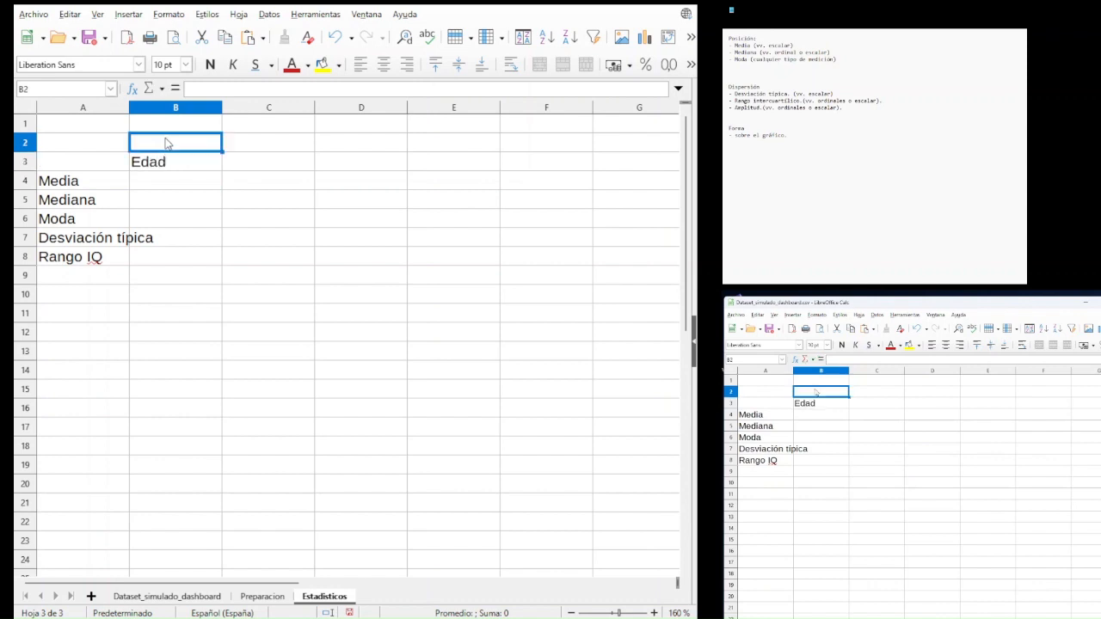
pyautogui.click(169, 167)
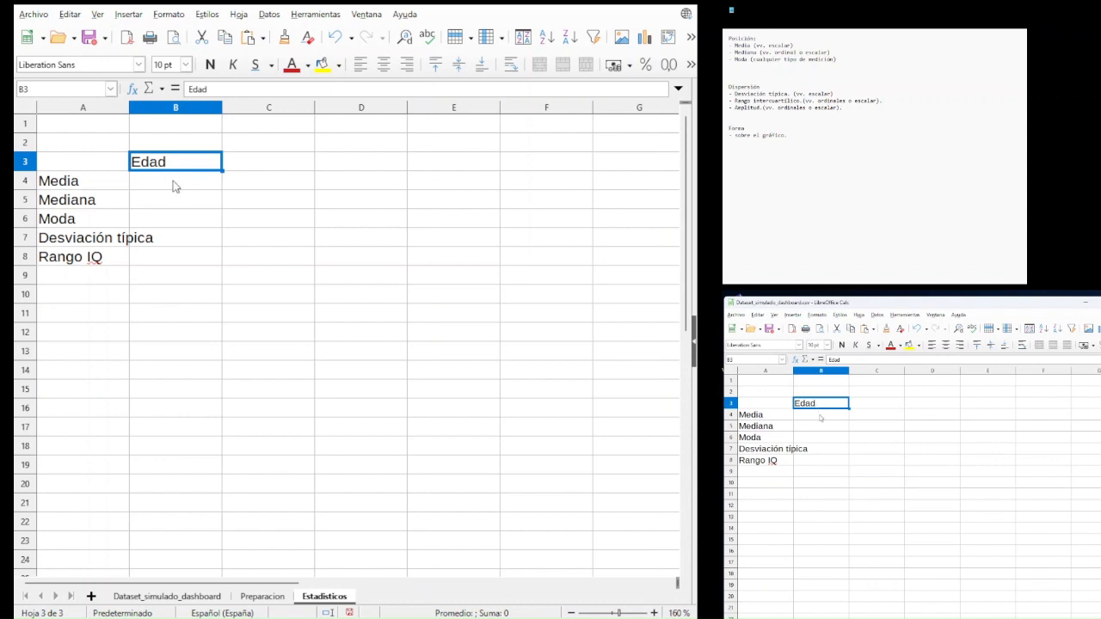
# - Insert the PROMEDIO function into cell B4, the Media row under Edad, with the Function Wizard
pyautogui.moveTo(175, 187)
pyautogui.mouseDown()
pyautogui.moveTo(216, 261)
pyautogui.moveTo(174, 216)
pyautogui.moveTo(179, 191)
pyautogui.mouseUp()
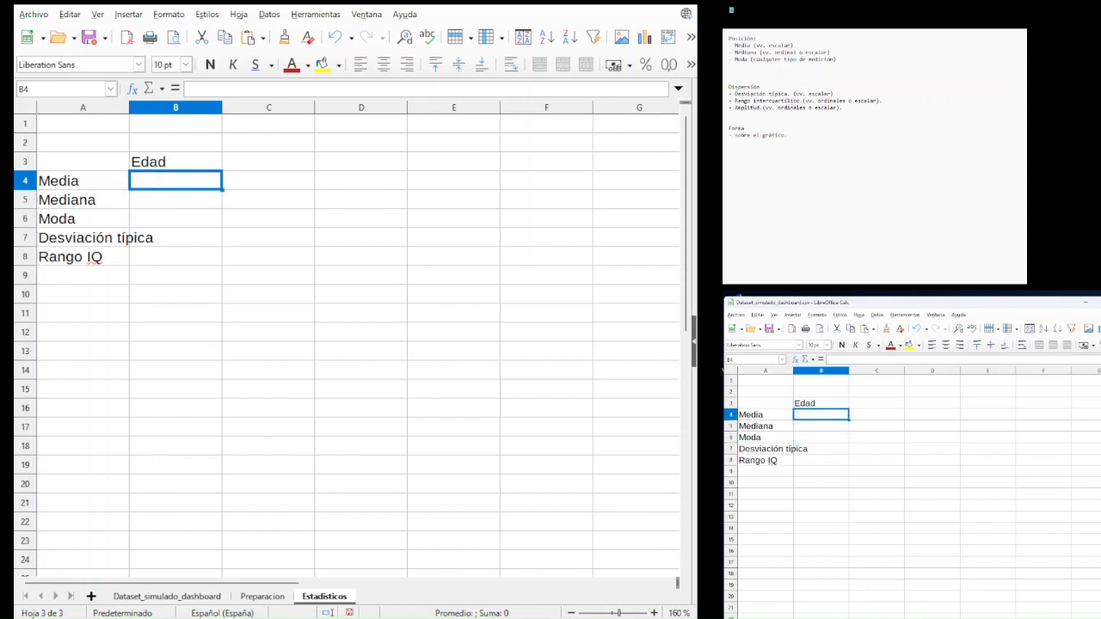
pyautogui.hotkey('ctrl', 'F2')
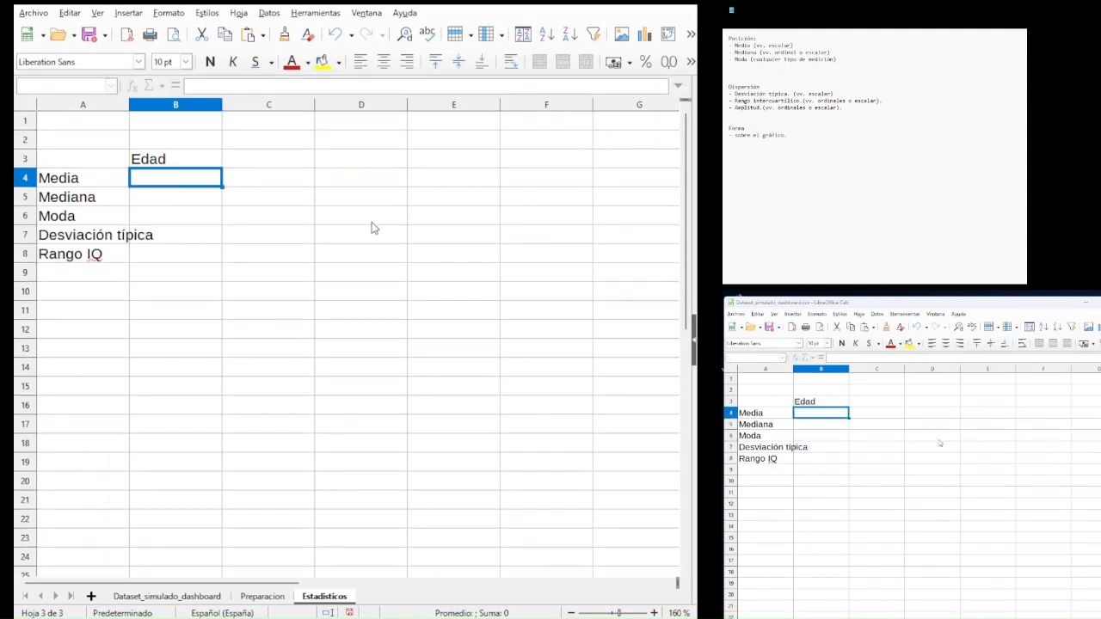
pyautogui.click(173, 181)
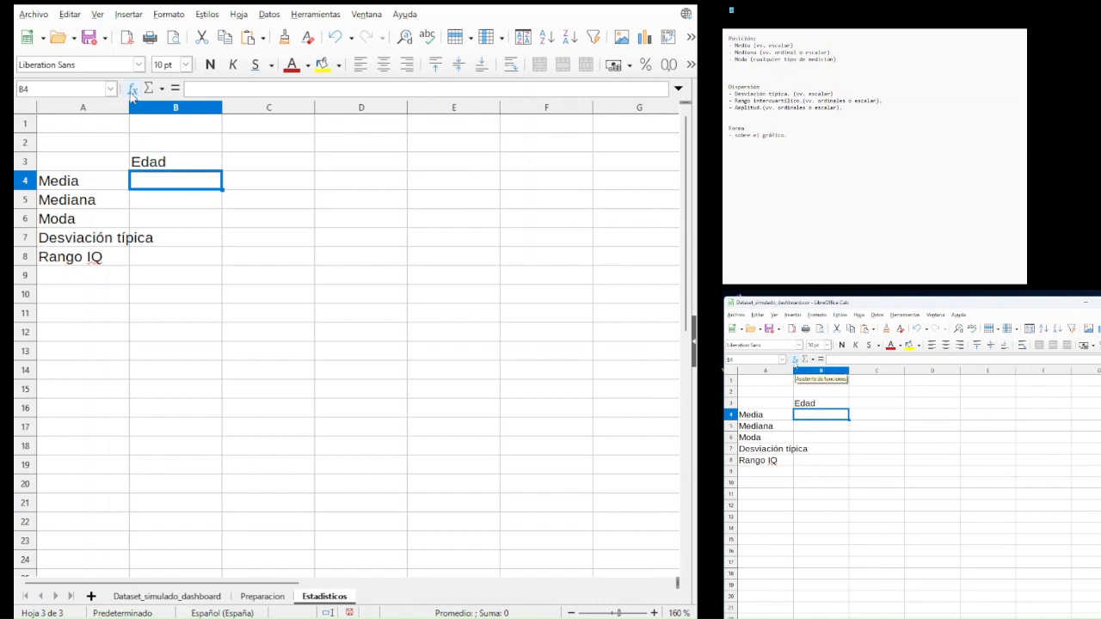
pyautogui.write('=')
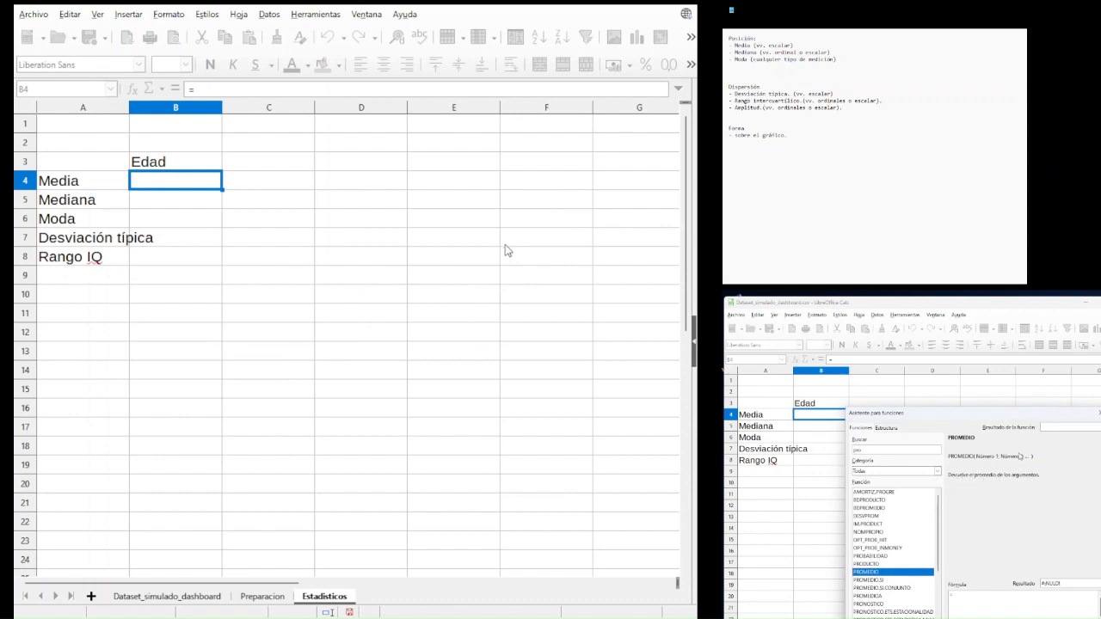
pyautogui.click(473, 555)
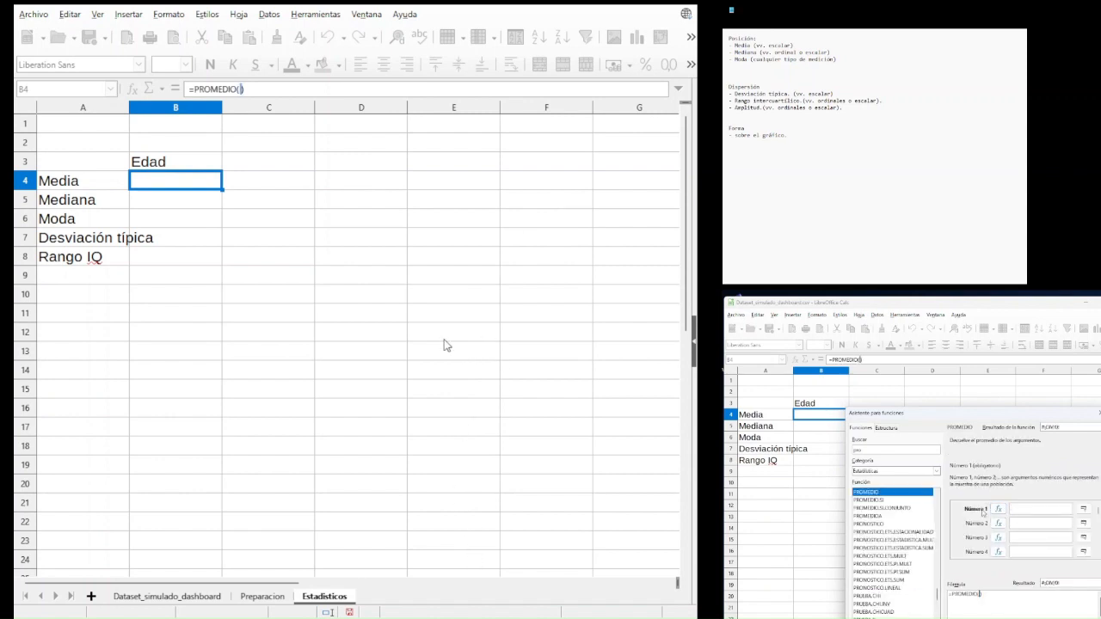
# - Set the first PROMEDIO argument to the Age values in B2:B59 of the Preparacion sheet and complete the formula
pyautogui.click(1083, 509)
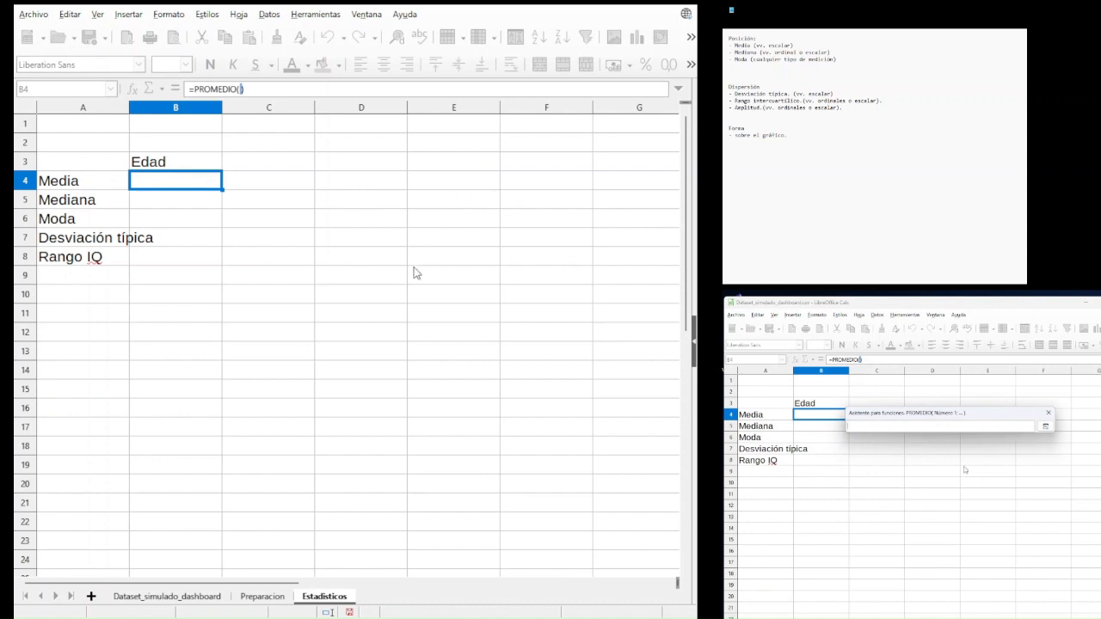
pyautogui.click(265, 599)
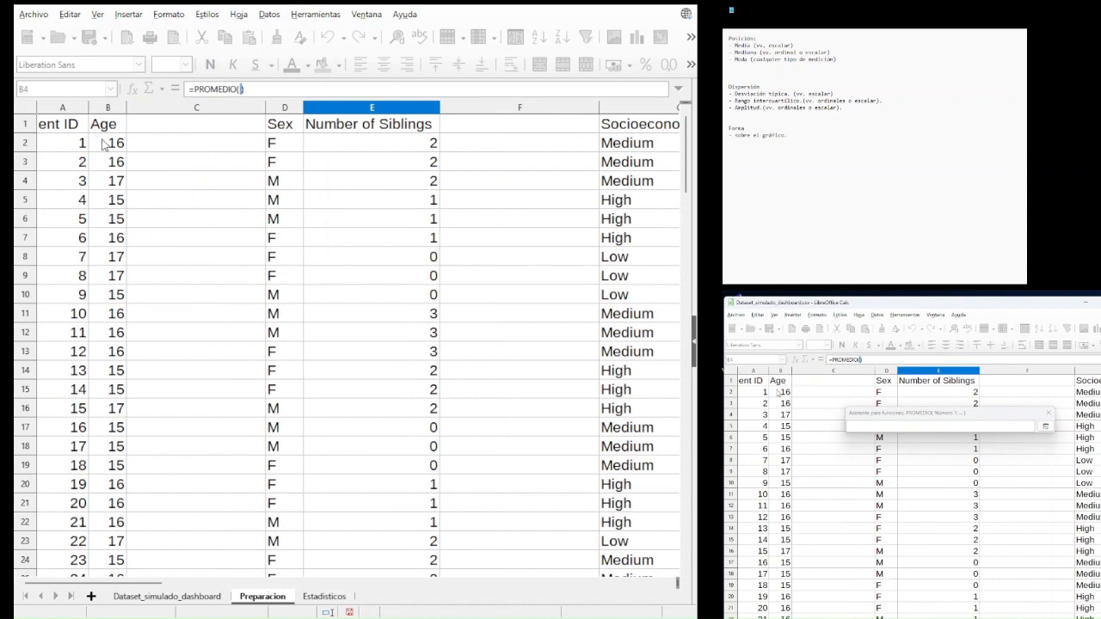
pyautogui.moveTo(103, 145); pyautogui.dragTo(118, 437)
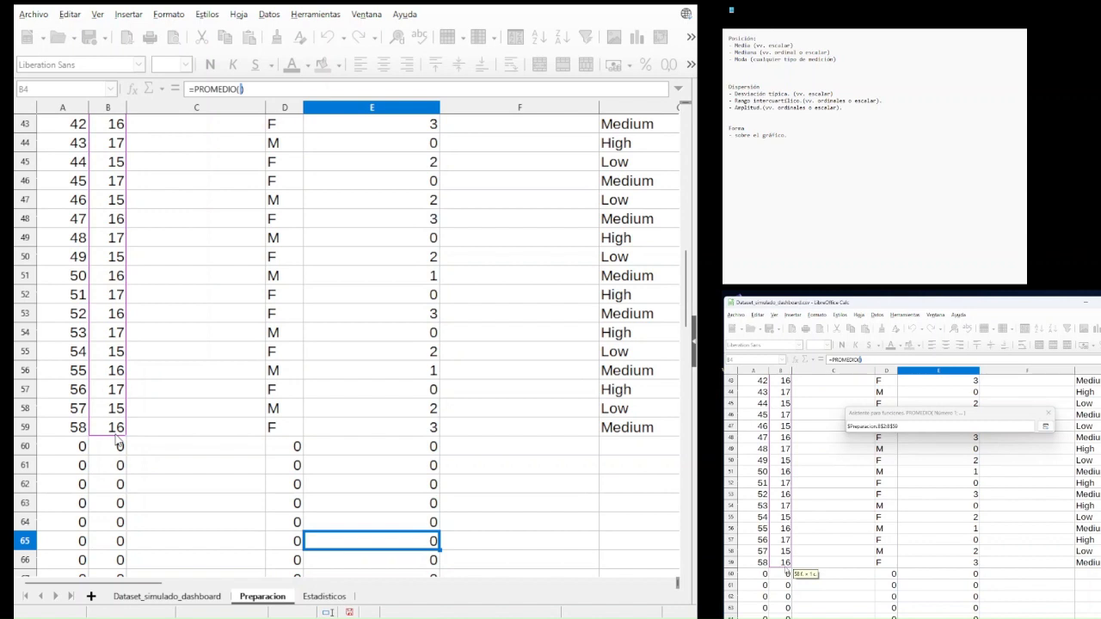
pyautogui.moveTo(119, 445); pyautogui.dragTo(119, 444)
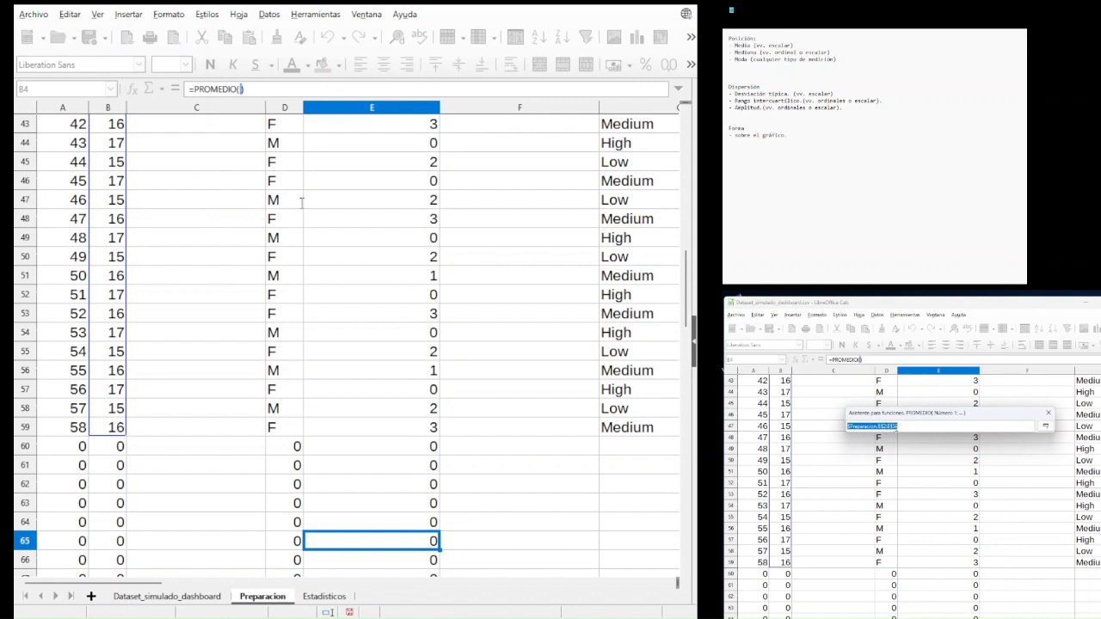
pyautogui.click(1045, 427)
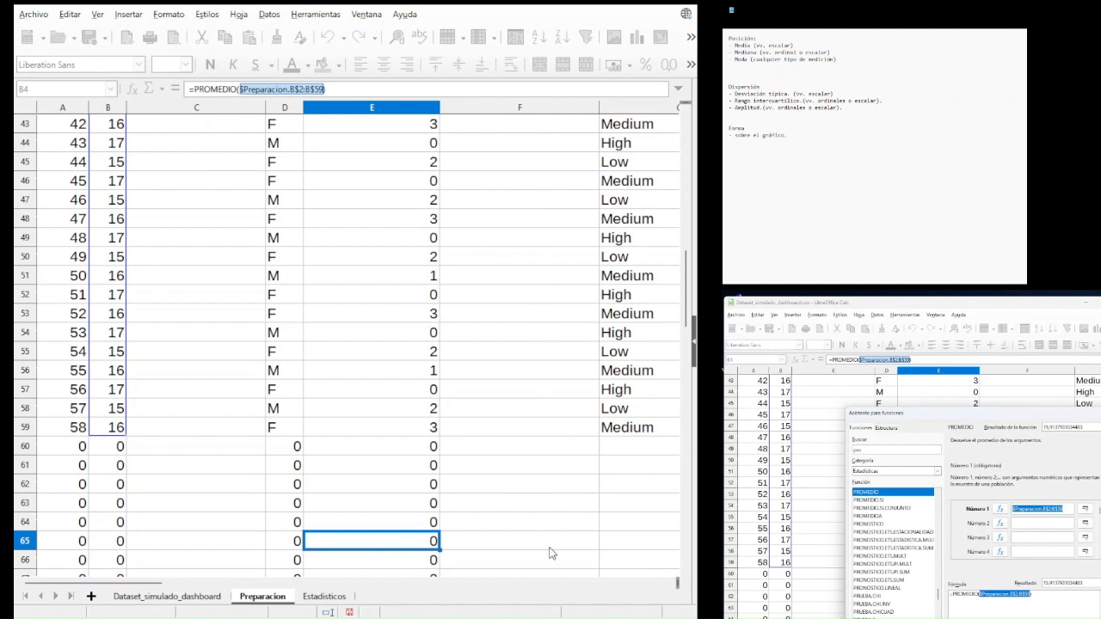
pyautogui.moveTo(1055, 583); pyautogui.dragTo(1051, 583)
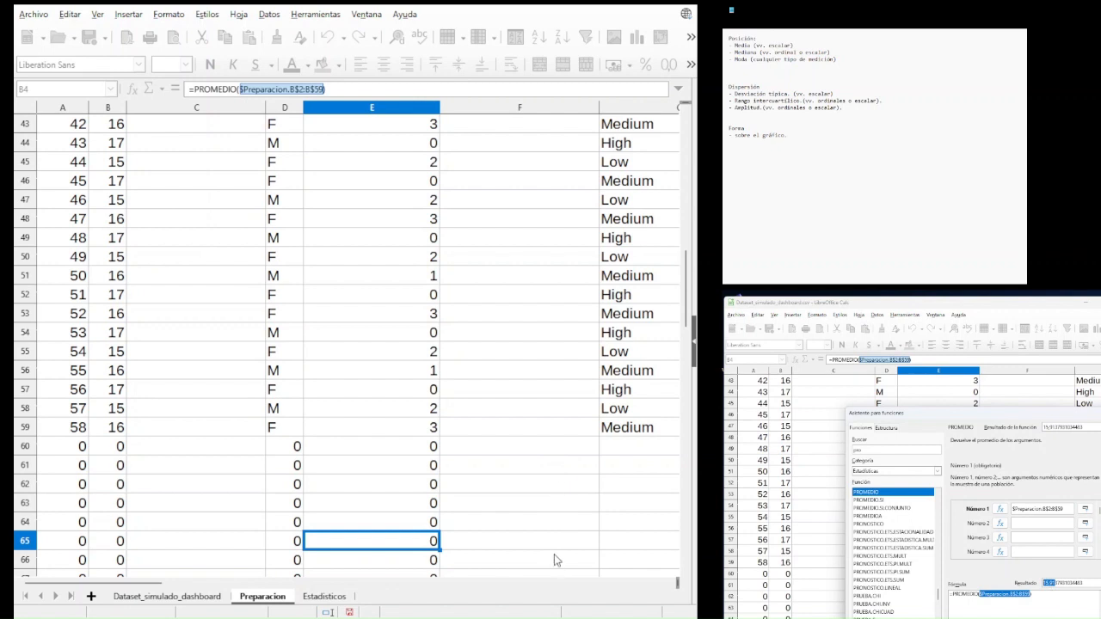
pyautogui.press('Return')
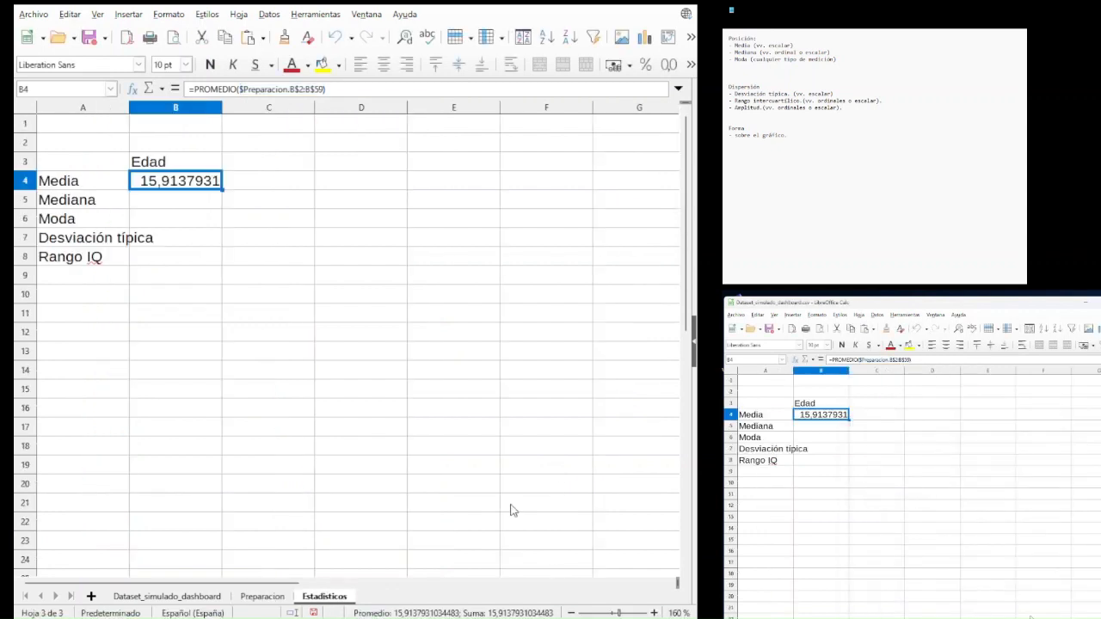
# - Insert the MEDIANA function into cell B5, the Mediana row under Edad, with the Function Wizard
pyautogui.click(165, 206)
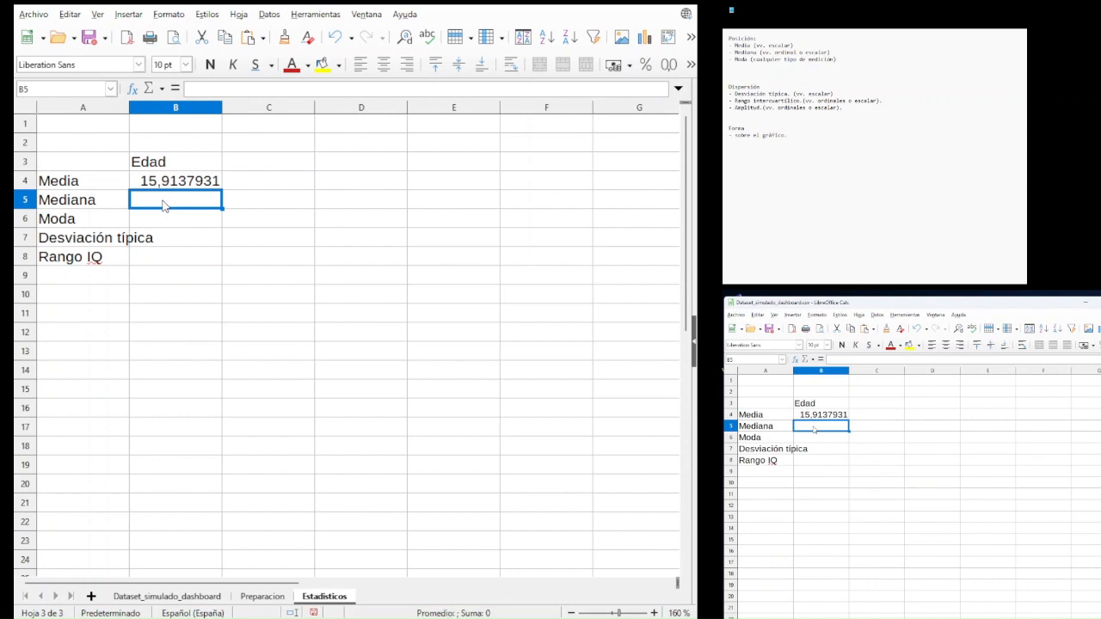
pyautogui.click(133, 88)
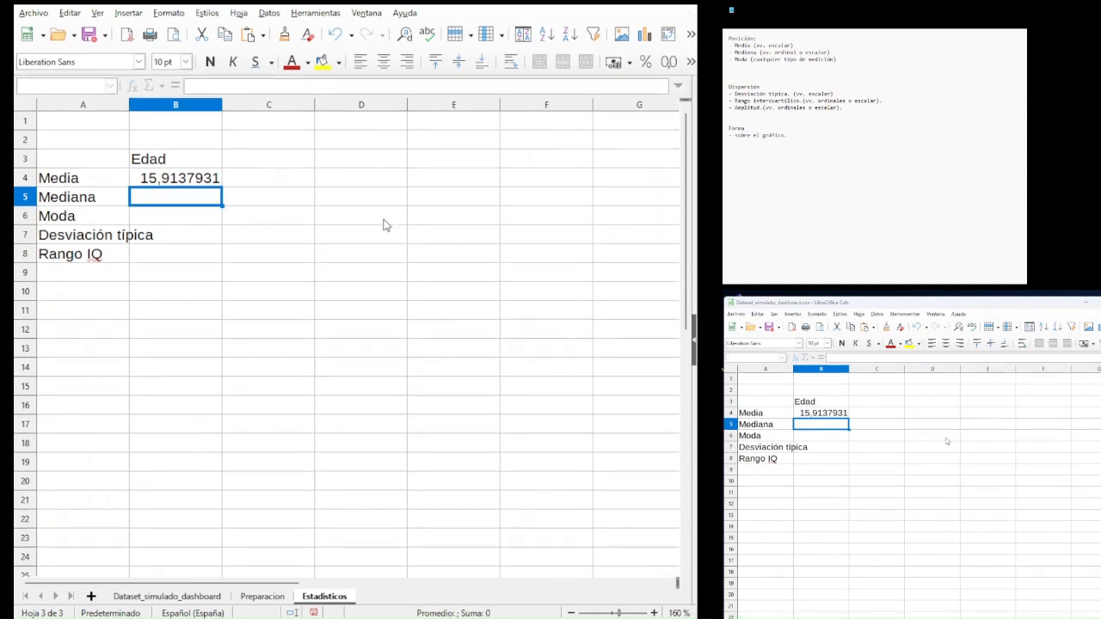
pyautogui.click(206, 197)
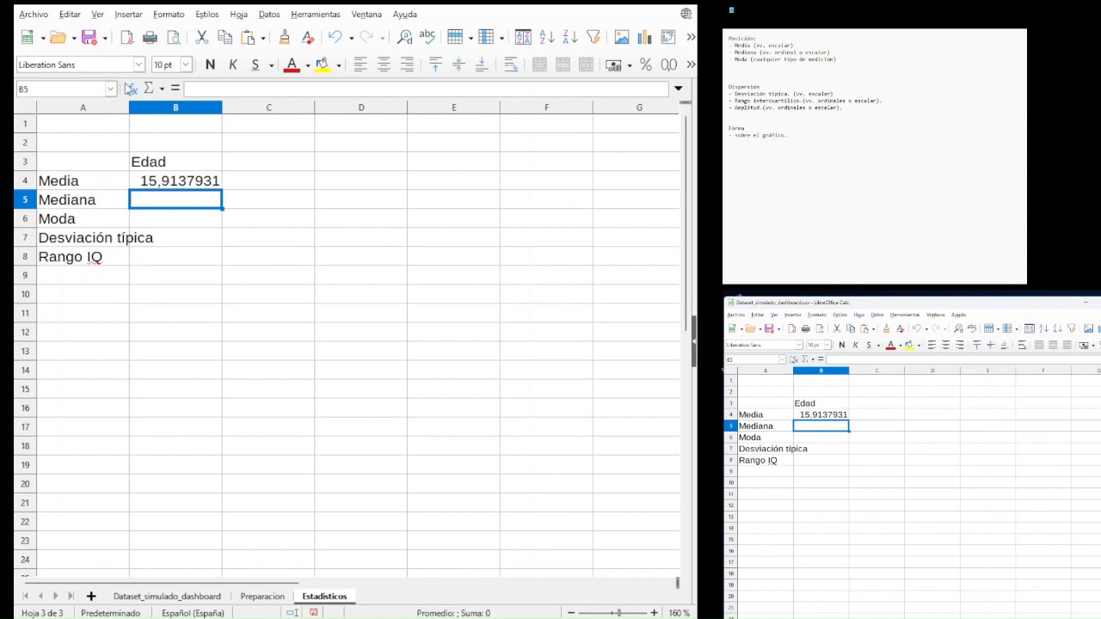
pyautogui.click(130, 89)
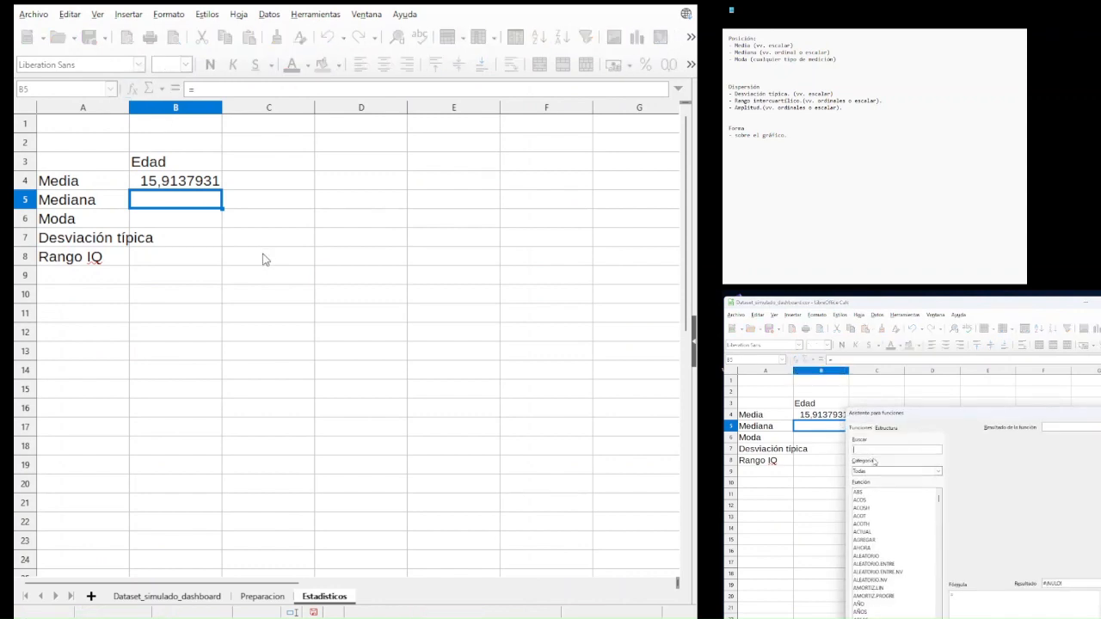
pyautogui.scroll(-12, 333, 410)
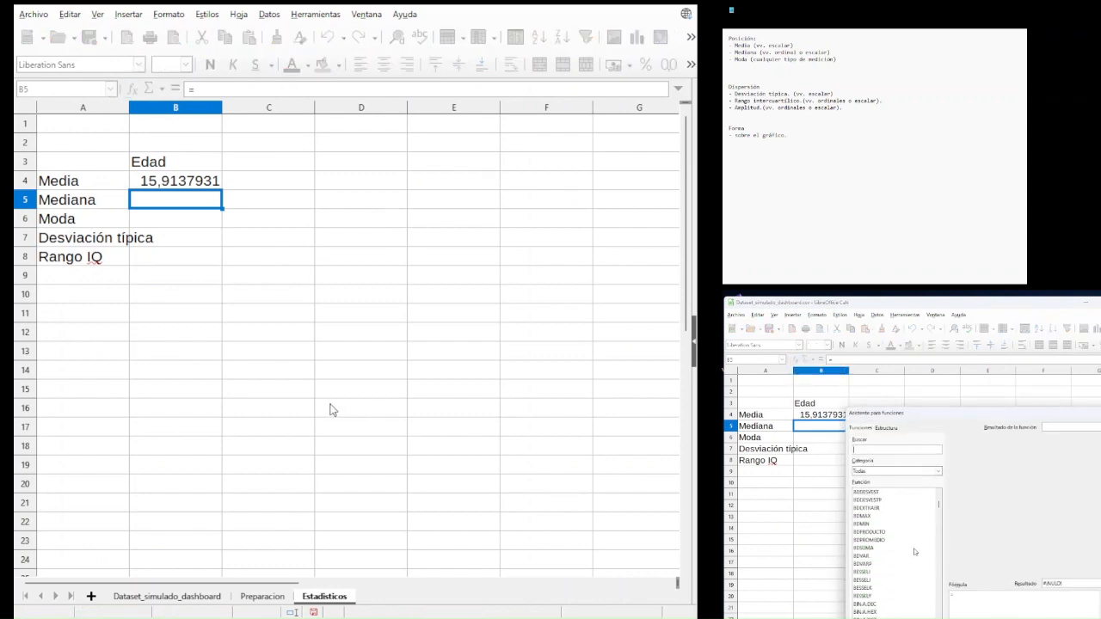
pyautogui.scroll(-15, 332, 411)
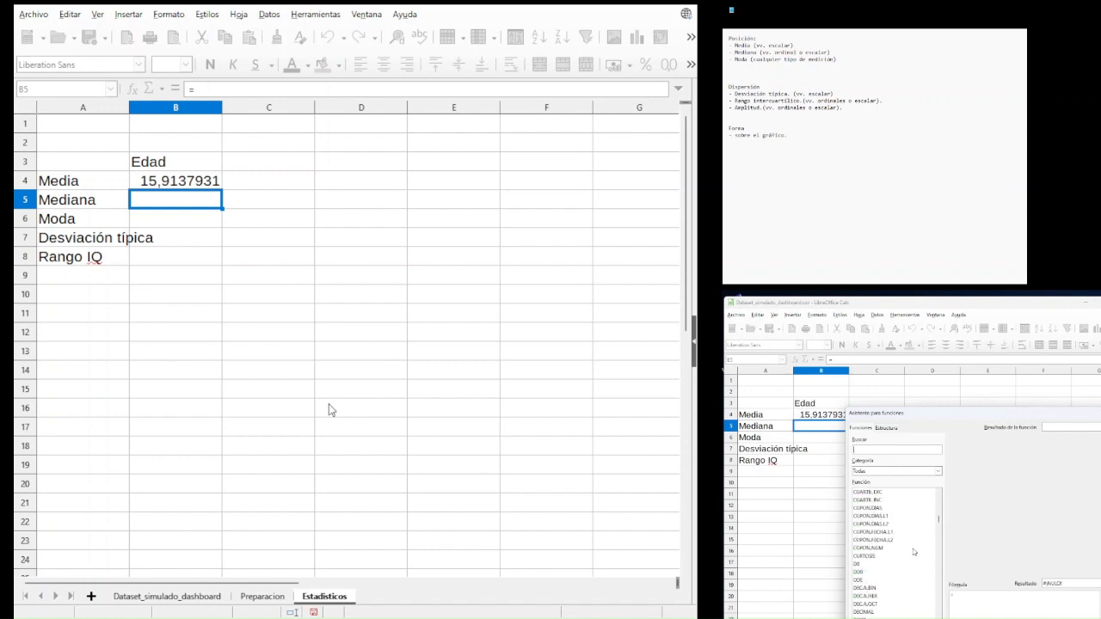
pyautogui.scroll(-15, 331, 410)
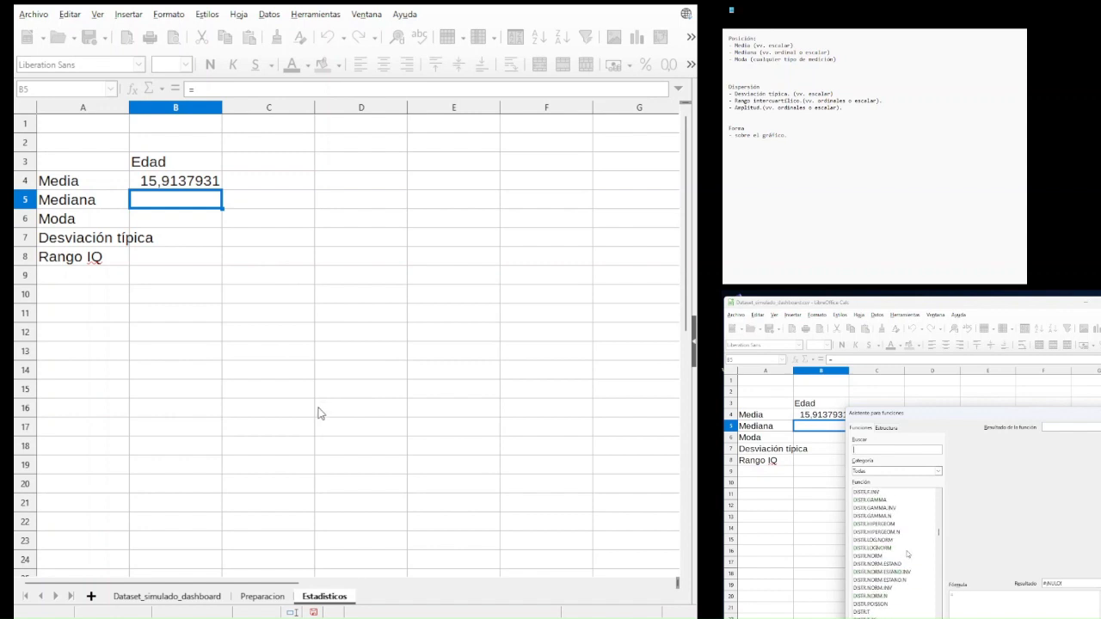
pyautogui.moveTo(939, 534); pyautogui.dragTo(936, 571)
pyautogui.scroll(1, 913, 543)
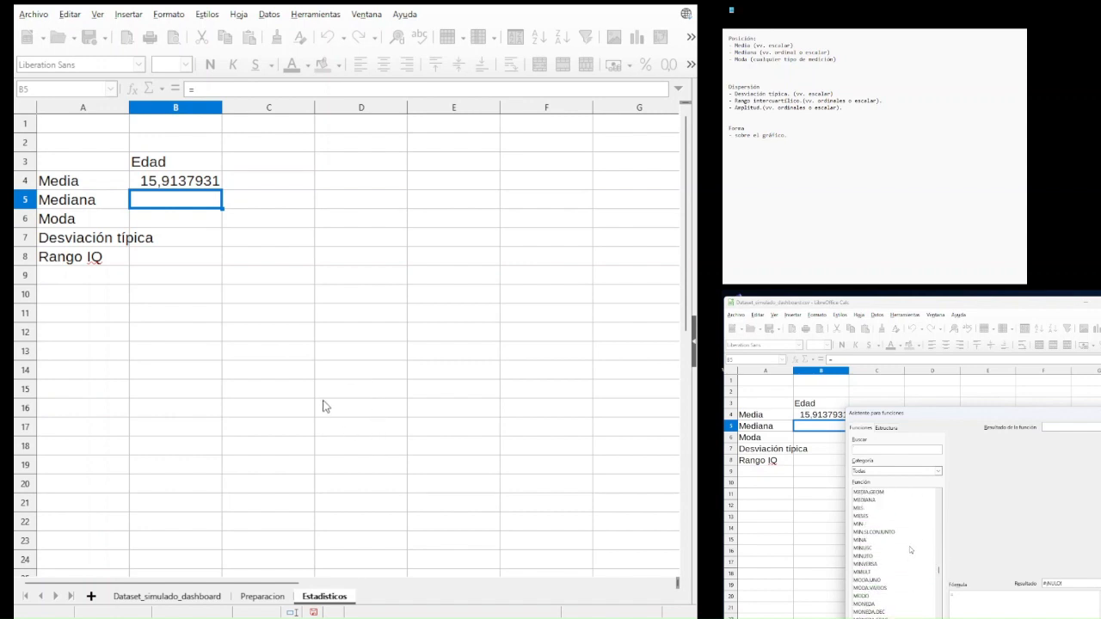
pyautogui.click(886, 501)
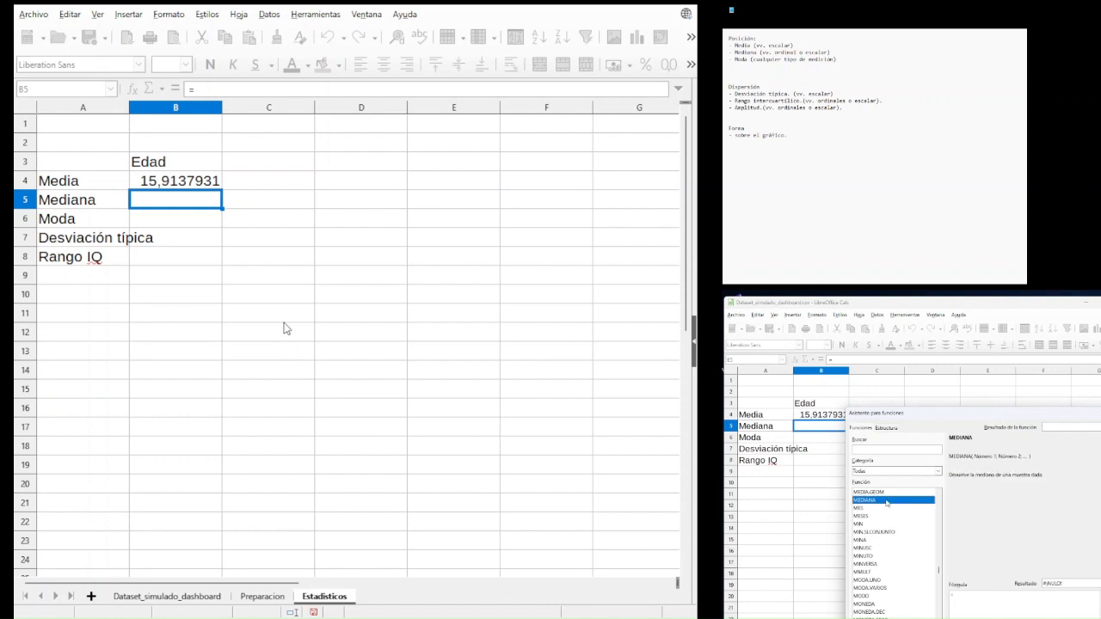
pyautogui.click(495, 557)
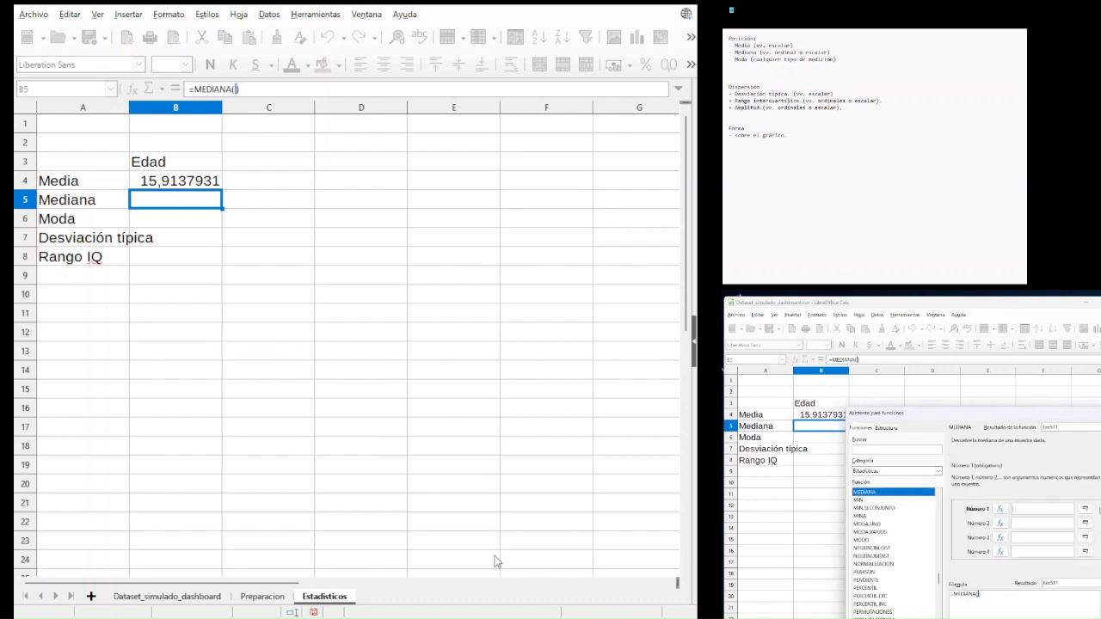
# - Set the first MEDIANA argument to the Age values in B2:B59 of the Preparacion sheet and complete the formula
pyautogui.click(1085, 509)
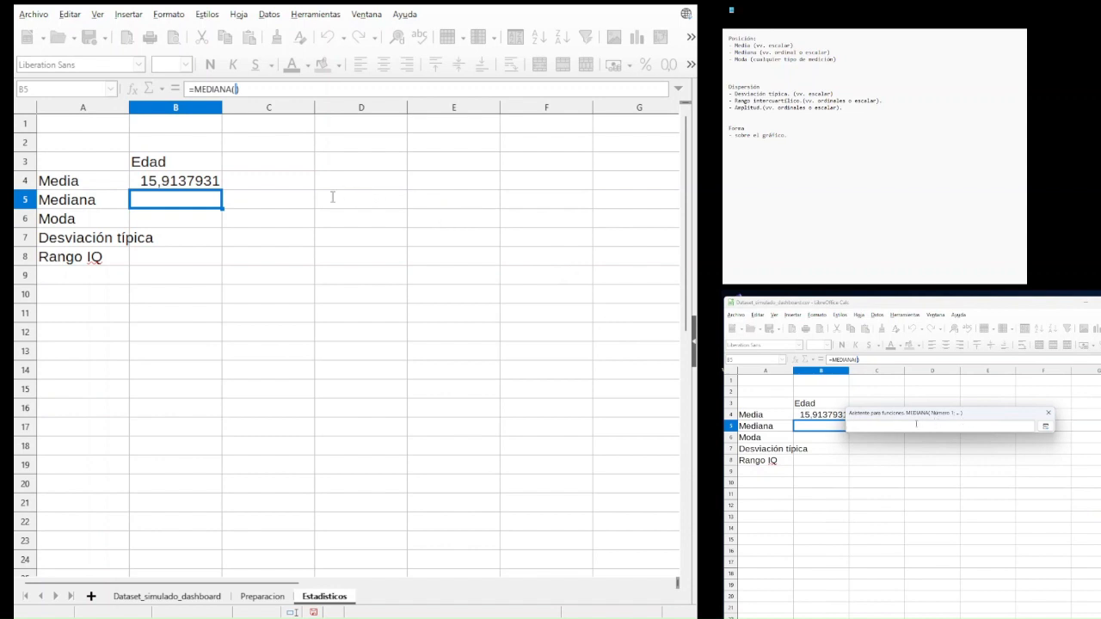
pyautogui.click(262, 596)
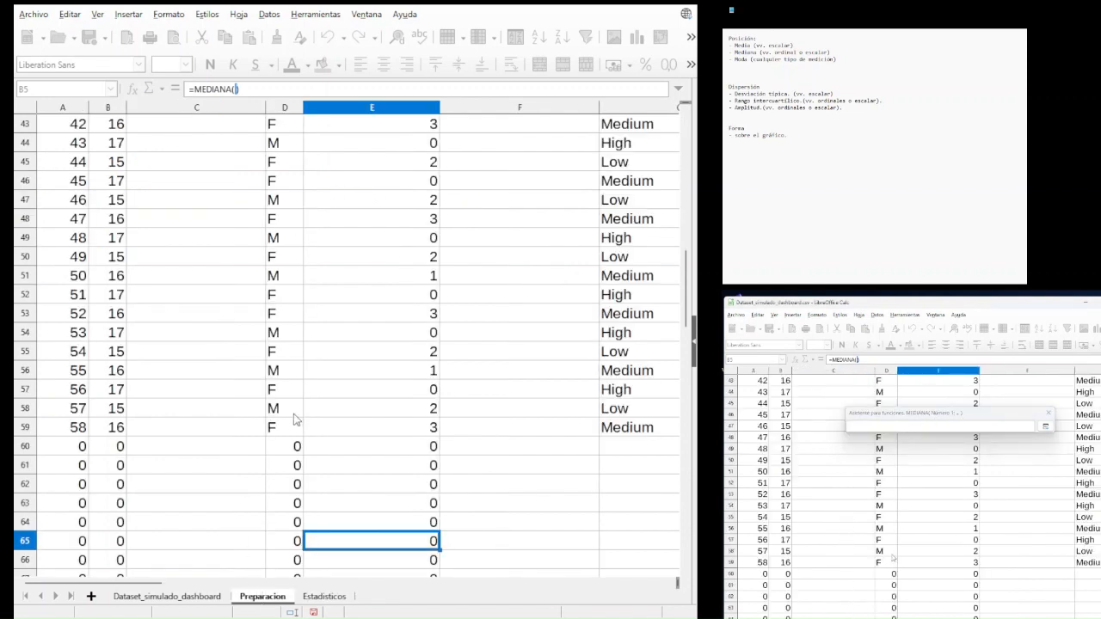
pyautogui.scroll(1, 181, 276)
pyautogui.scroll(13, 180, 276)
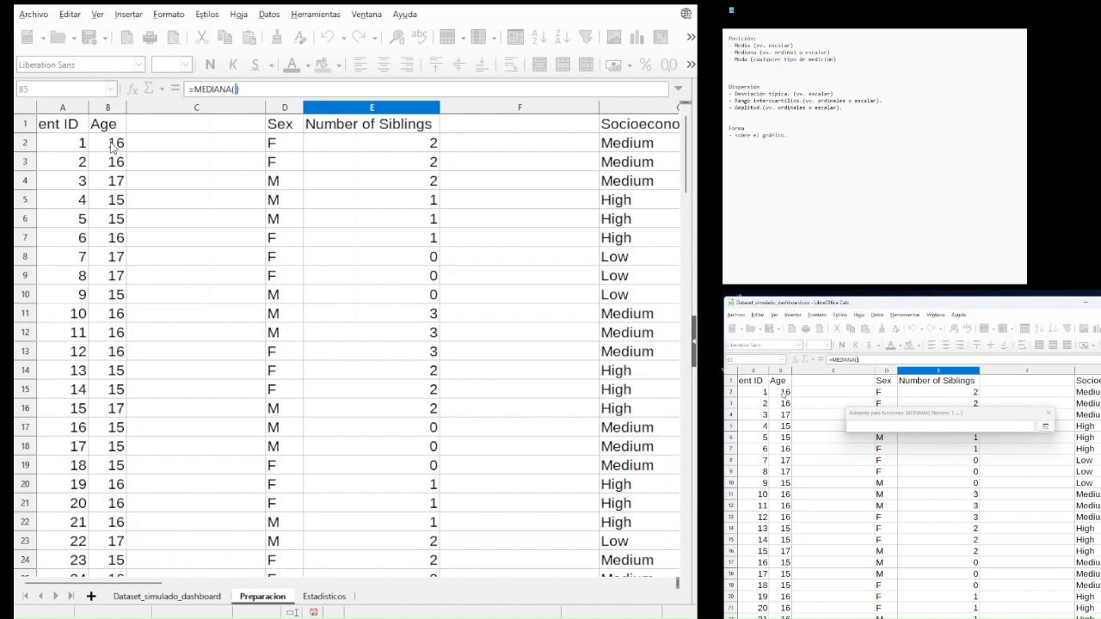
pyautogui.click(112, 148)
pyautogui.moveTo(112, 148); pyautogui.dragTo(105, 189)
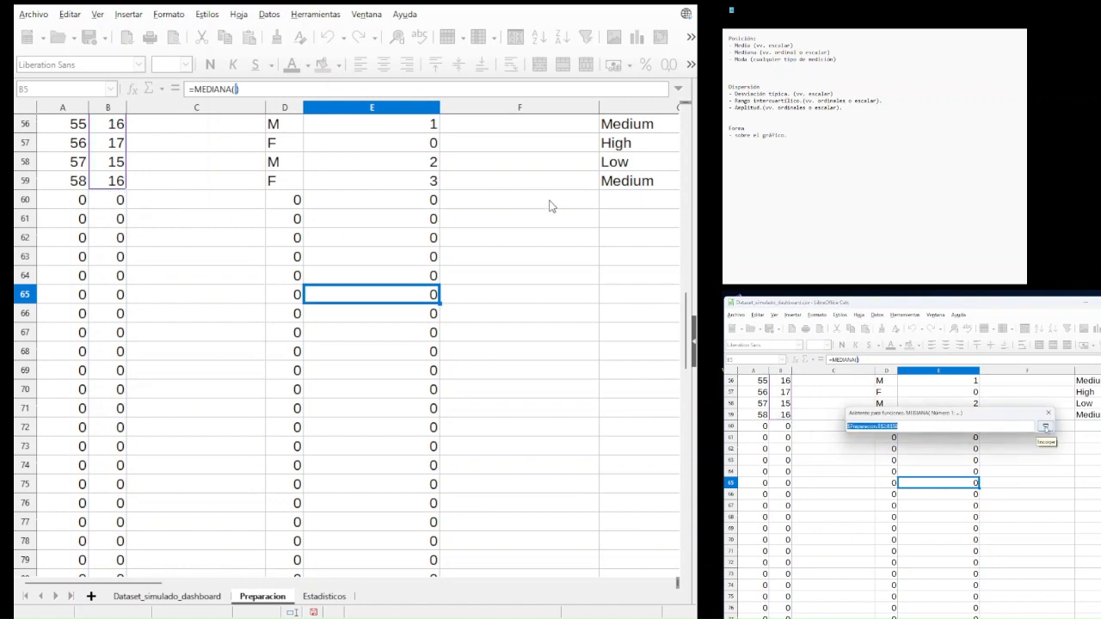
pyautogui.click(1045, 427)
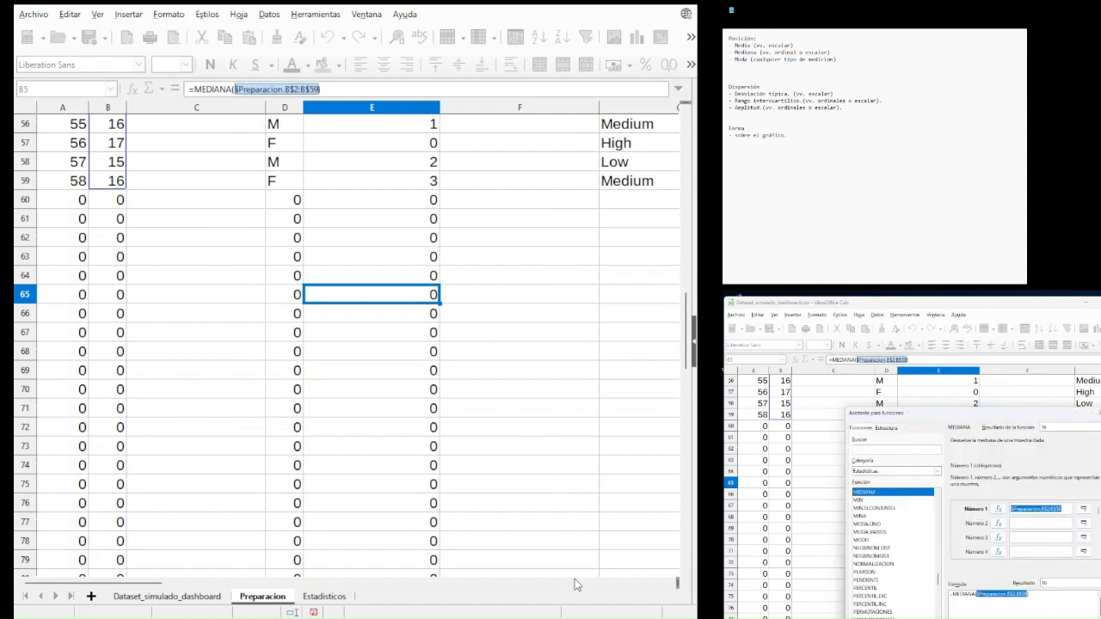
pyautogui.press('Return')
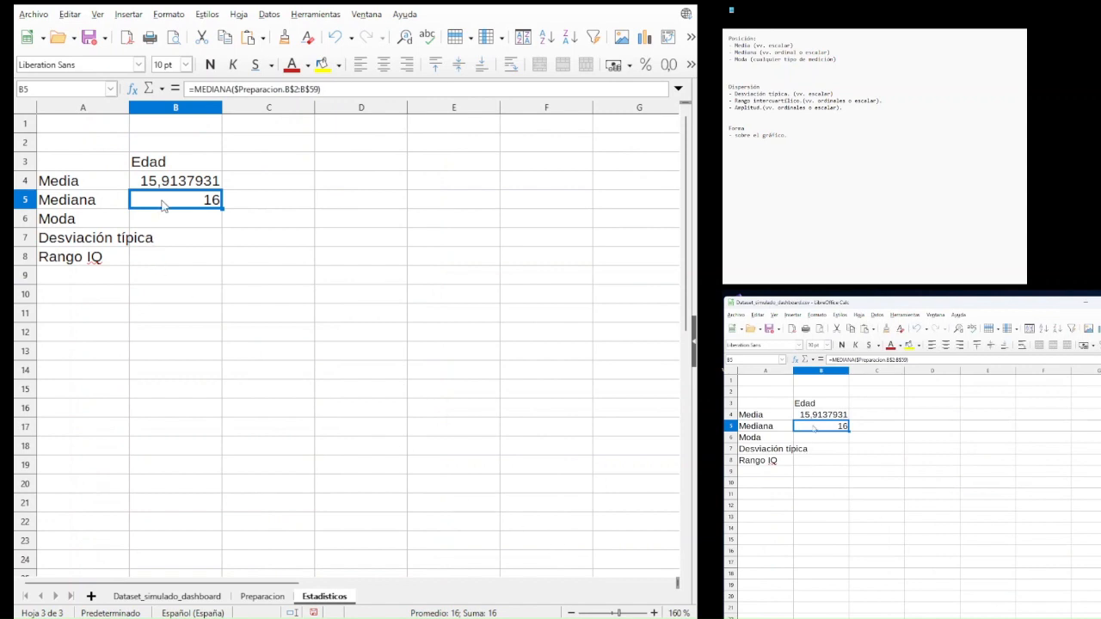
# - Insert the MODO function into cell B6, the Moda row under Edad, with the Function Wizard
pyautogui.click(168, 222)
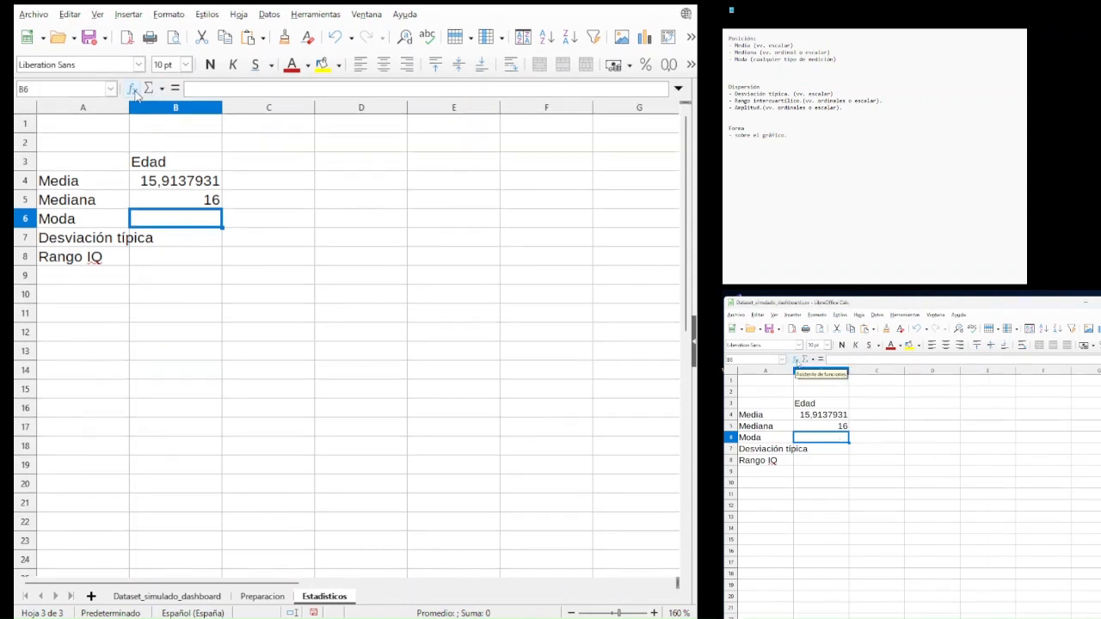
pyautogui.click(134, 91)
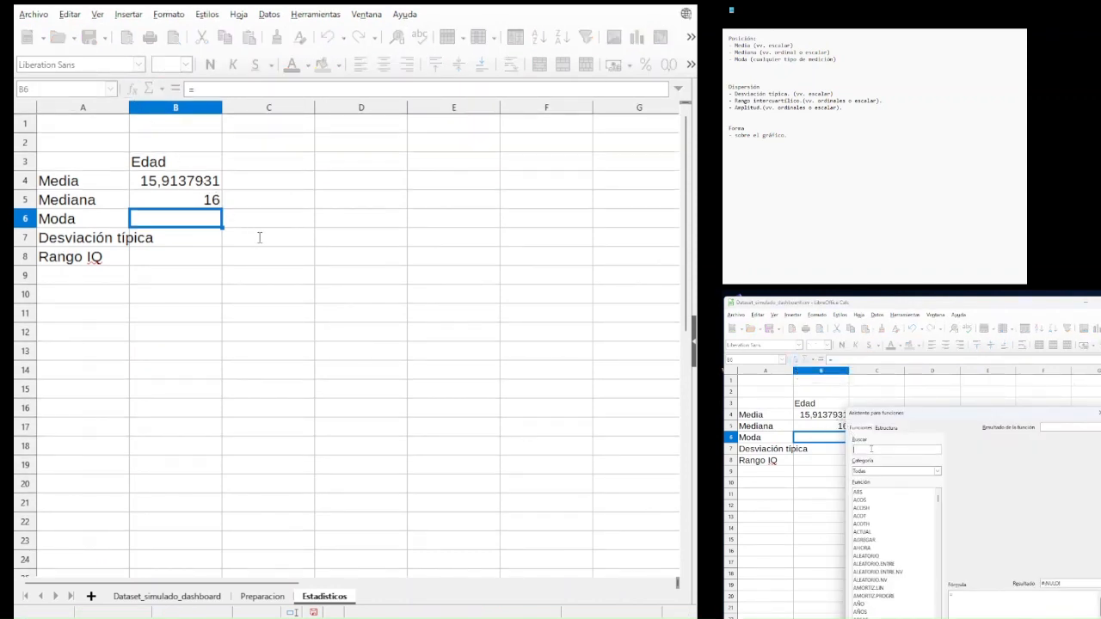
pyautogui.scroll(-10, 904, 532)
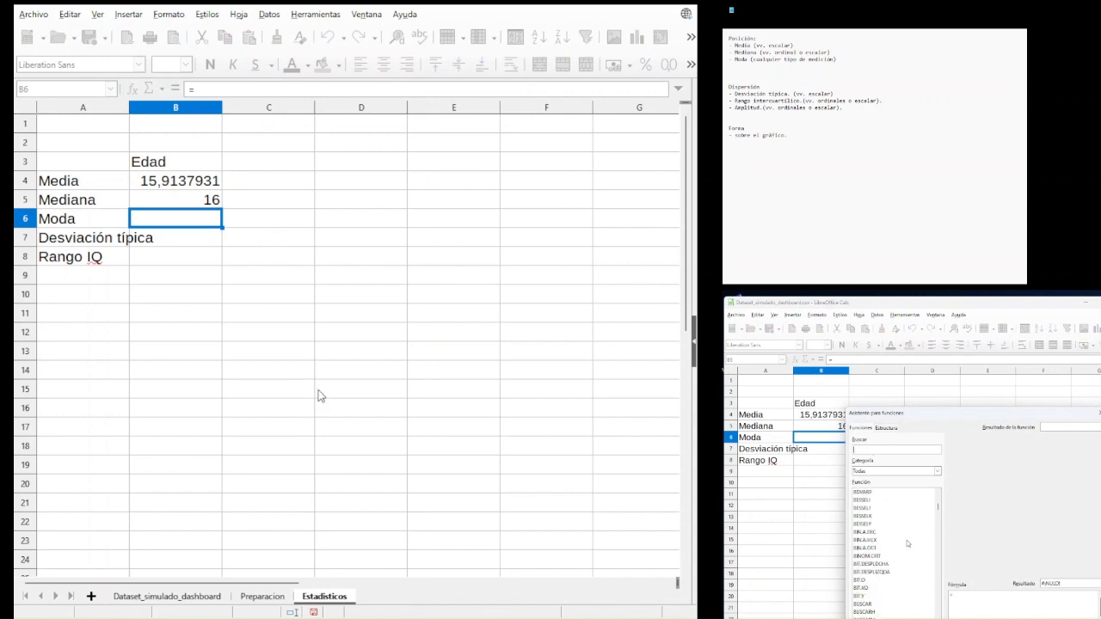
pyautogui.scroll(-20, 907, 544)
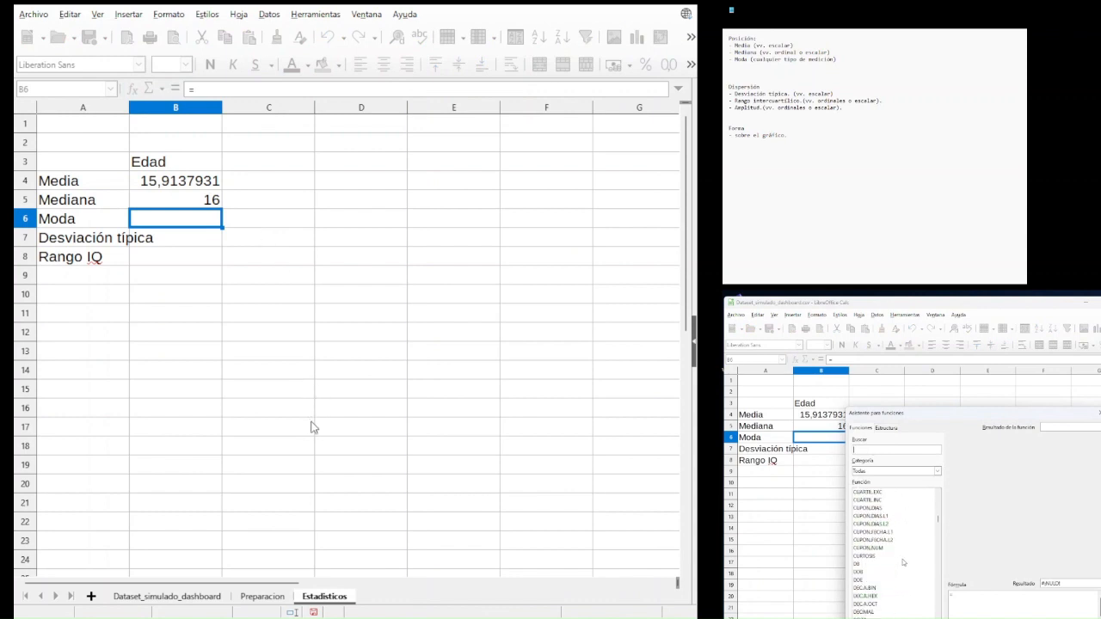
pyautogui.scroll(-20, 904, 562)
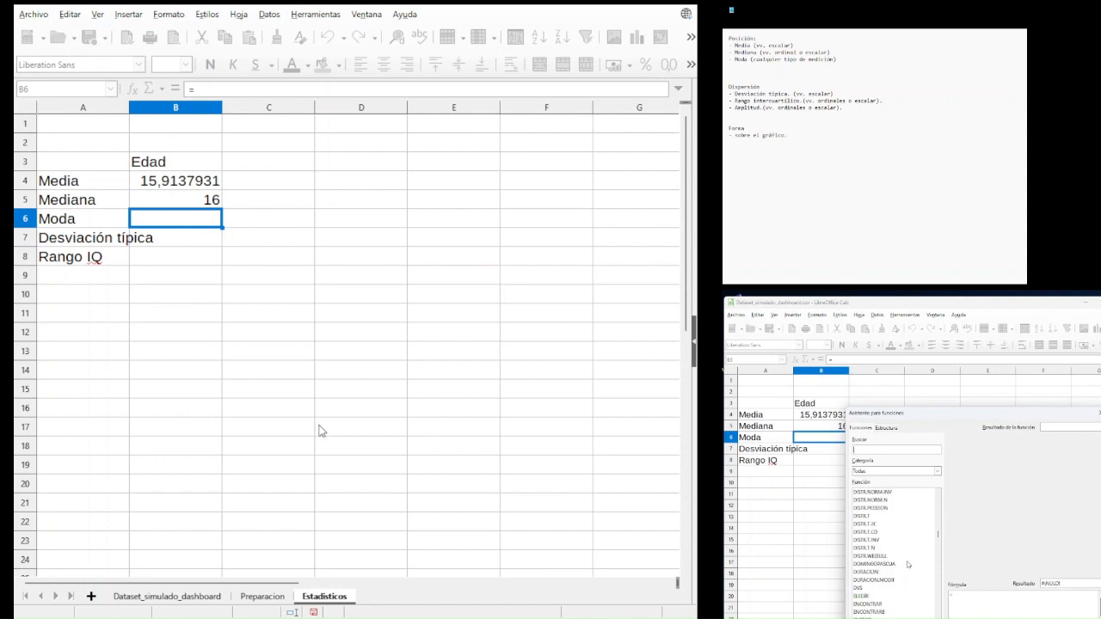
pyautogui.scroll(-20, 907, 565)
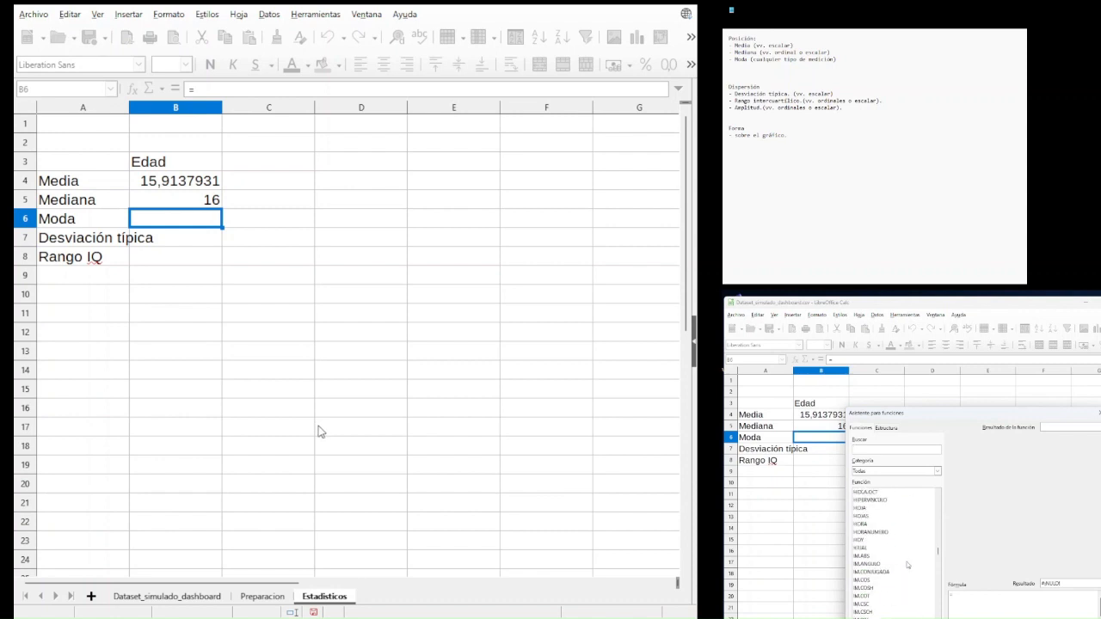
pyautogui.scroll(-20, 908, 565)
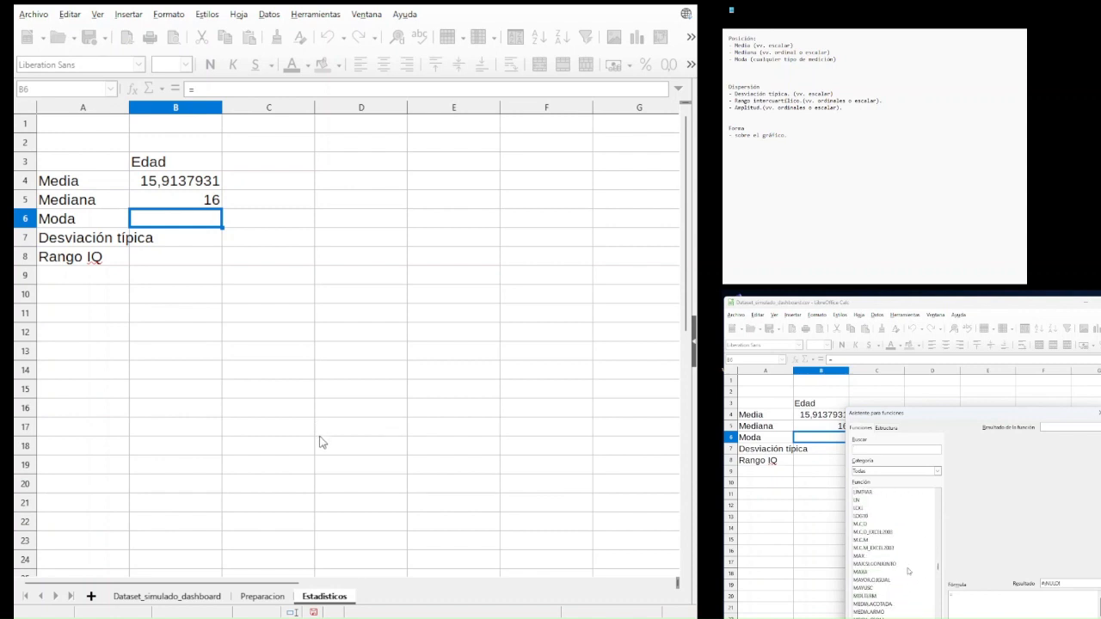
pyautogui.scroll(-4, 908, 571)
pyautogui.scroll(-3, 886, 554)
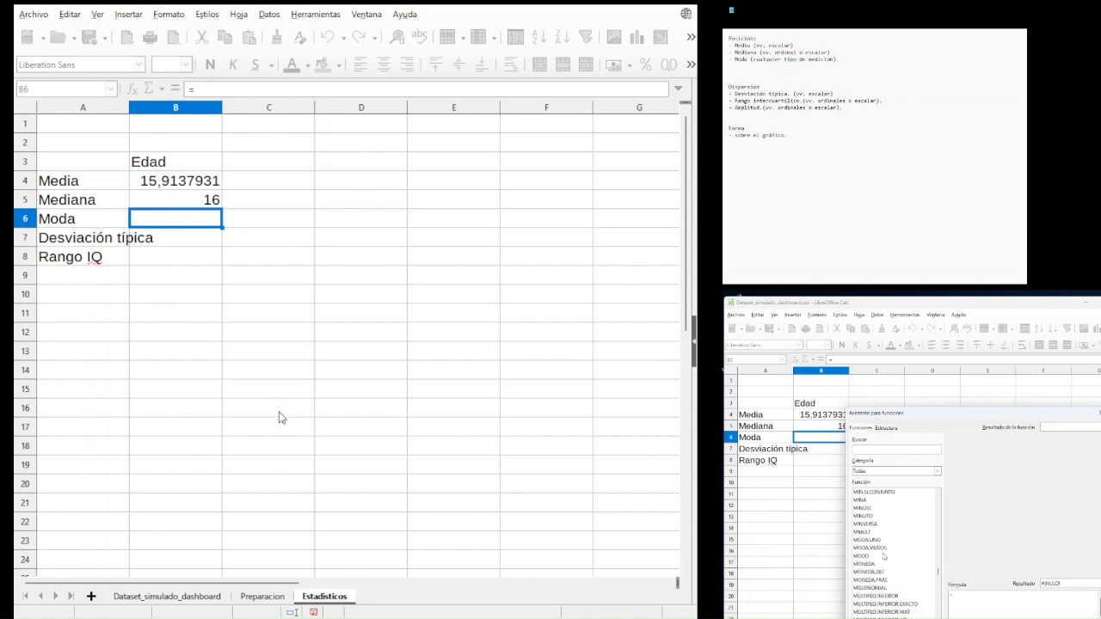
pyautogui.click(877, 559)
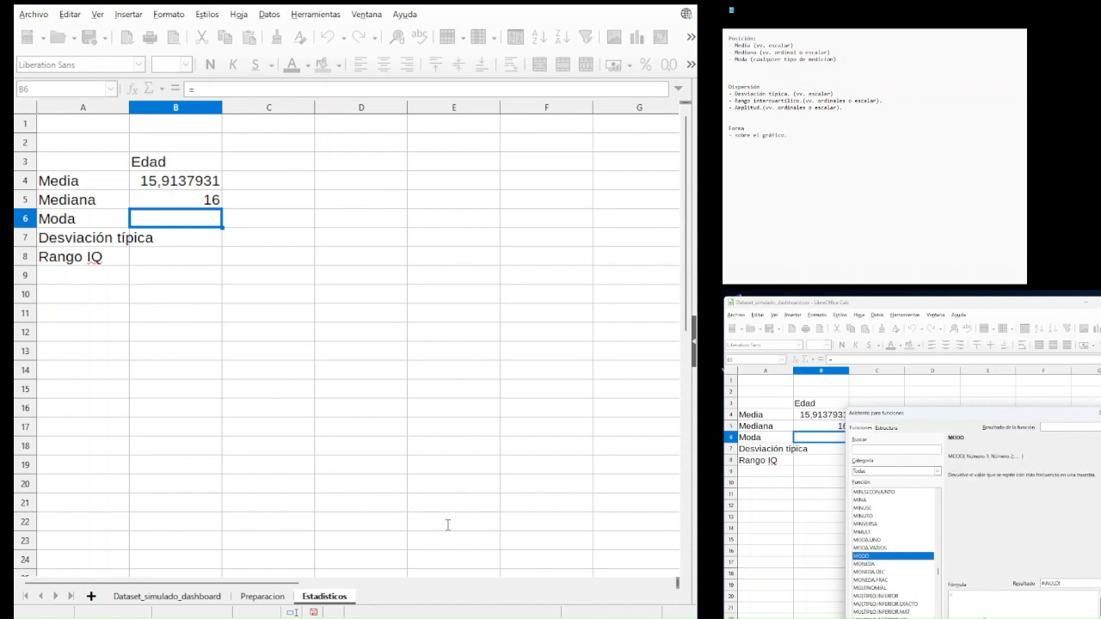
pyautogui.click(484, 554)
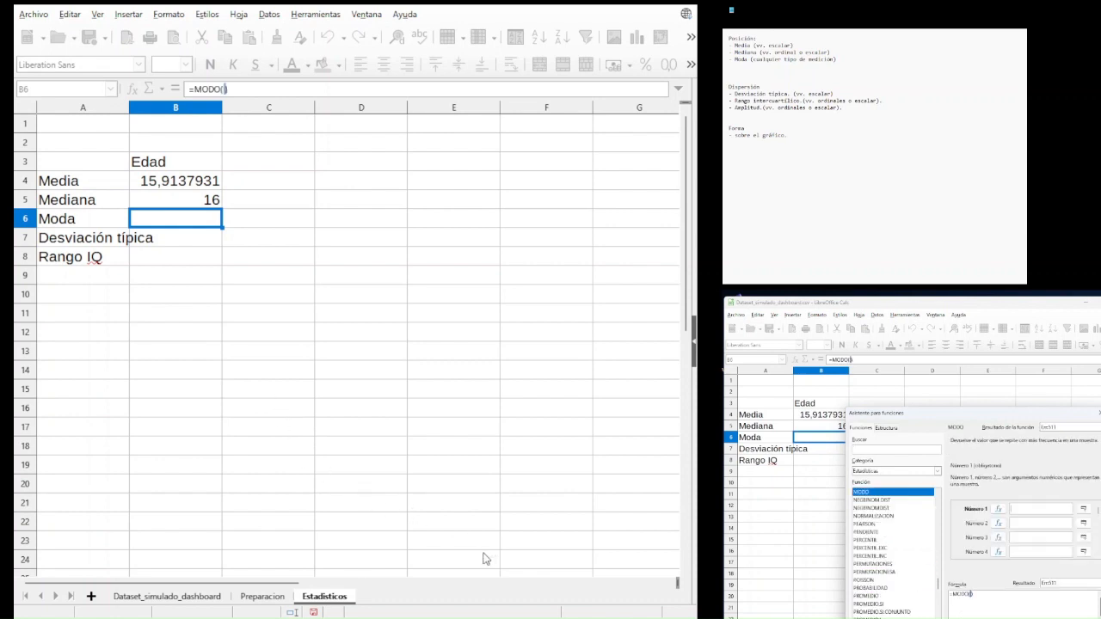
# - Set the first MODO argument to the Age values in B2:B59 of the Preparacion sheet and complete the formula
pyautogui.click(615, 344)
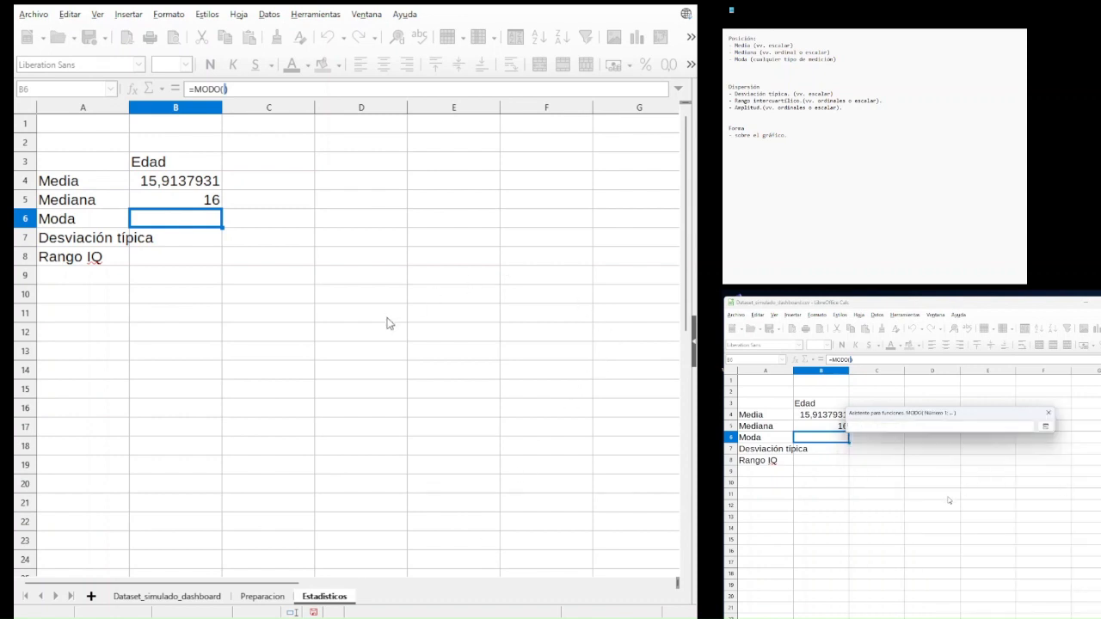
pyautogui.click(262, 597)
pyautogui.scroll(5, 150, 211)
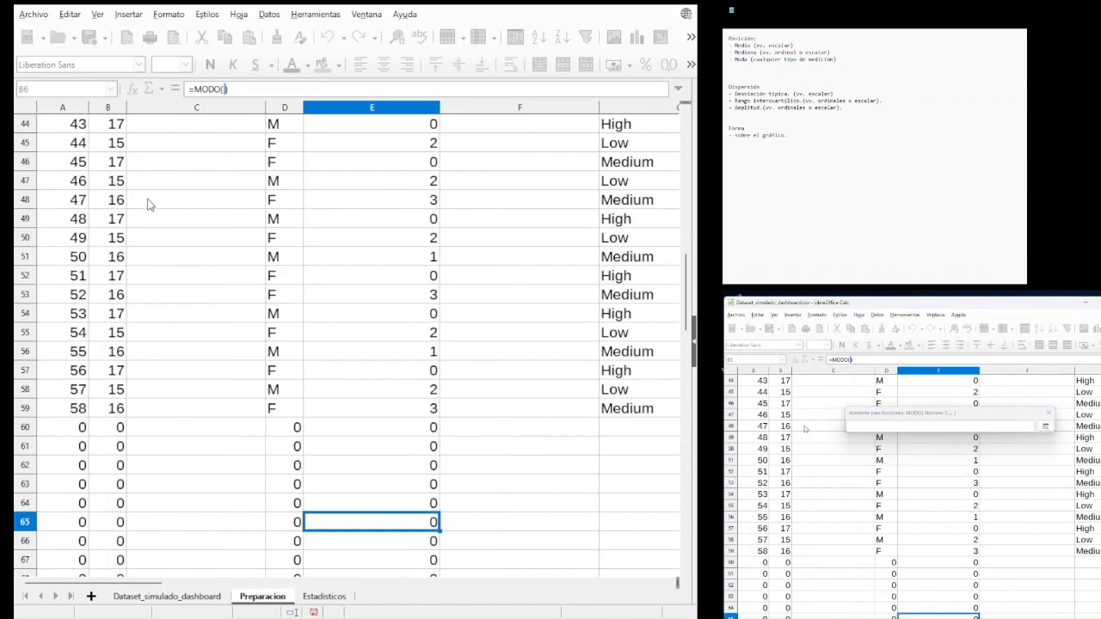
pyautogui.scroll(12, 148, 204)
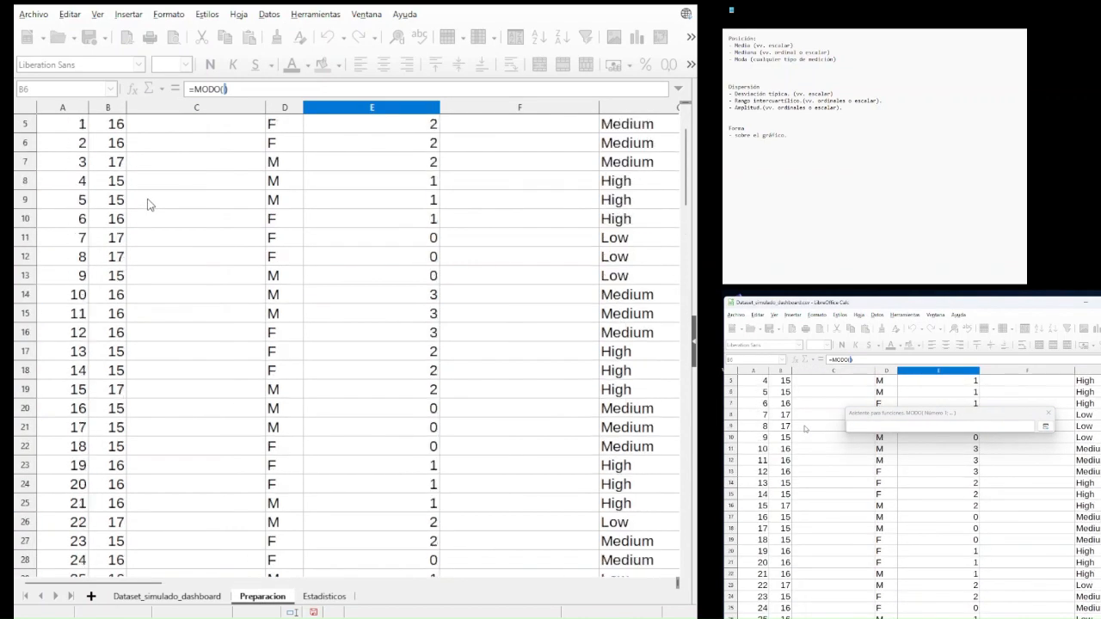
pyautogui.scroll(1, 149, 204)
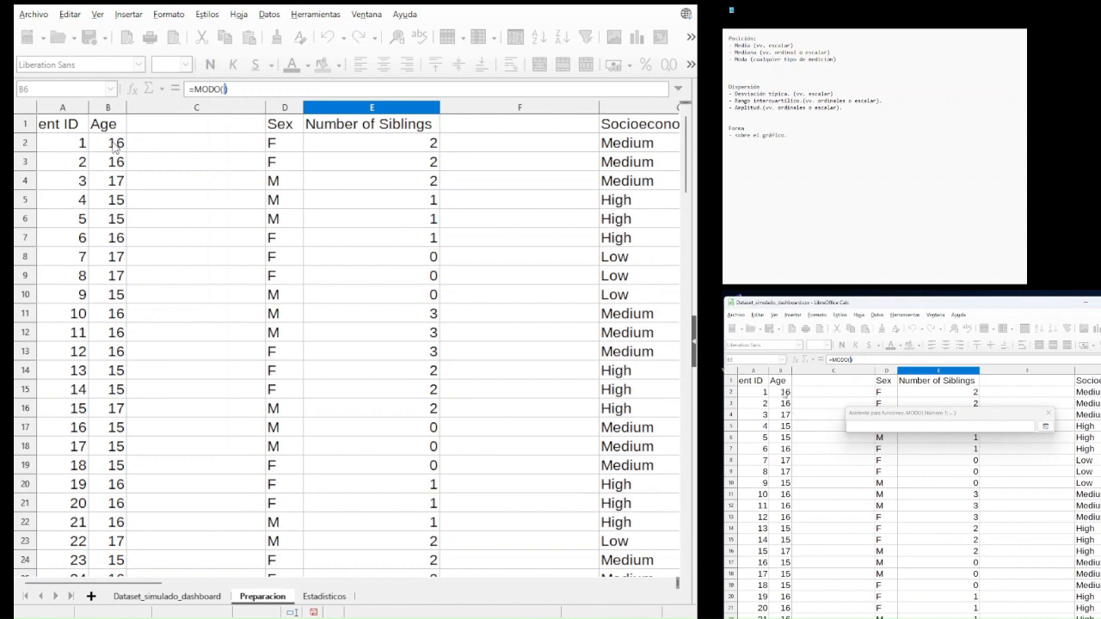
pyautogui.click(115, 148)
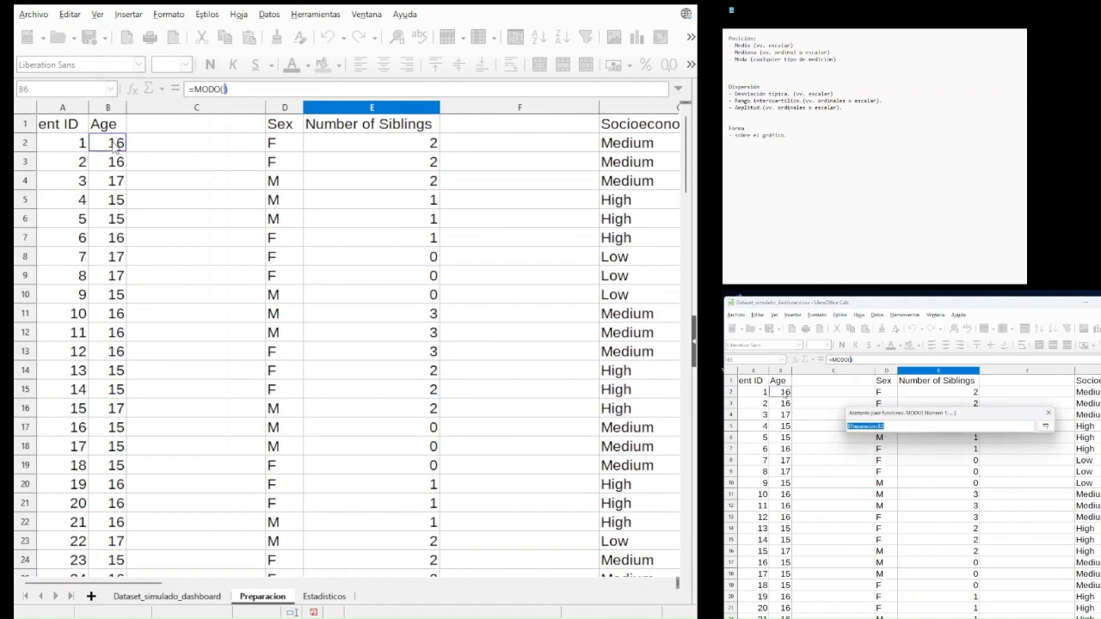
pyautogui.moveTo(114, 148); pyautogui.dragTo(114, 488)
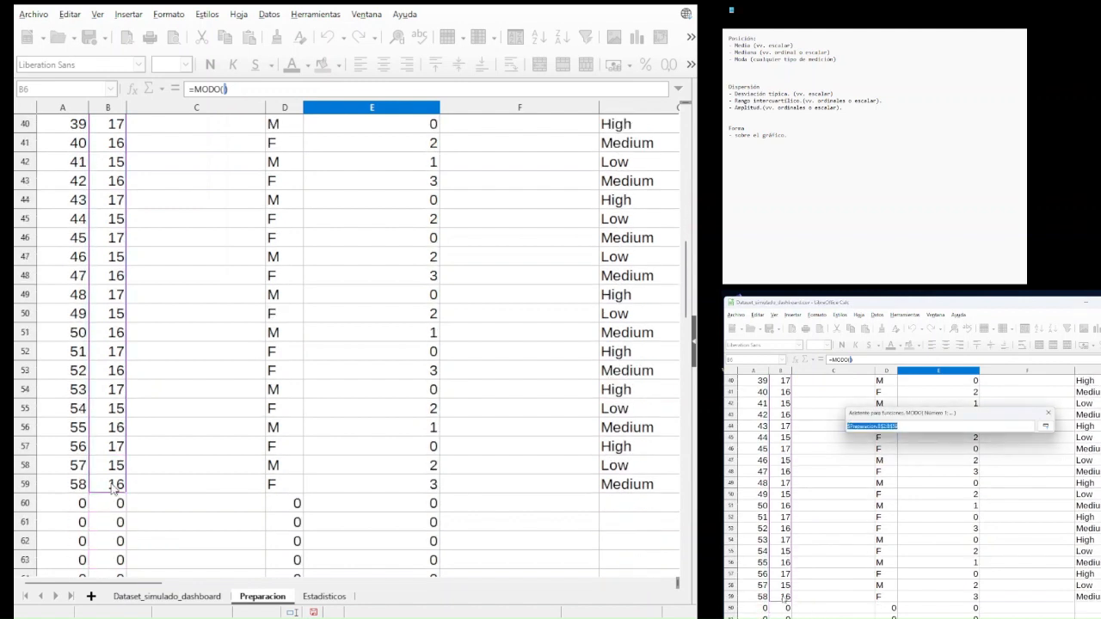
pyautogui.click(1045, 426)
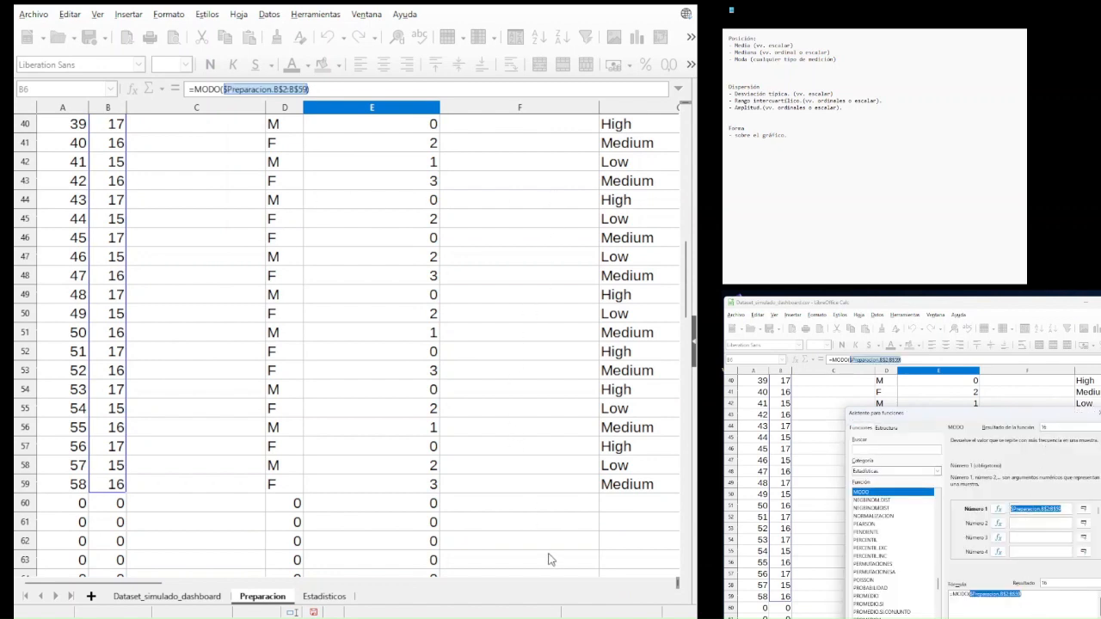
pyautogui.press('Return')
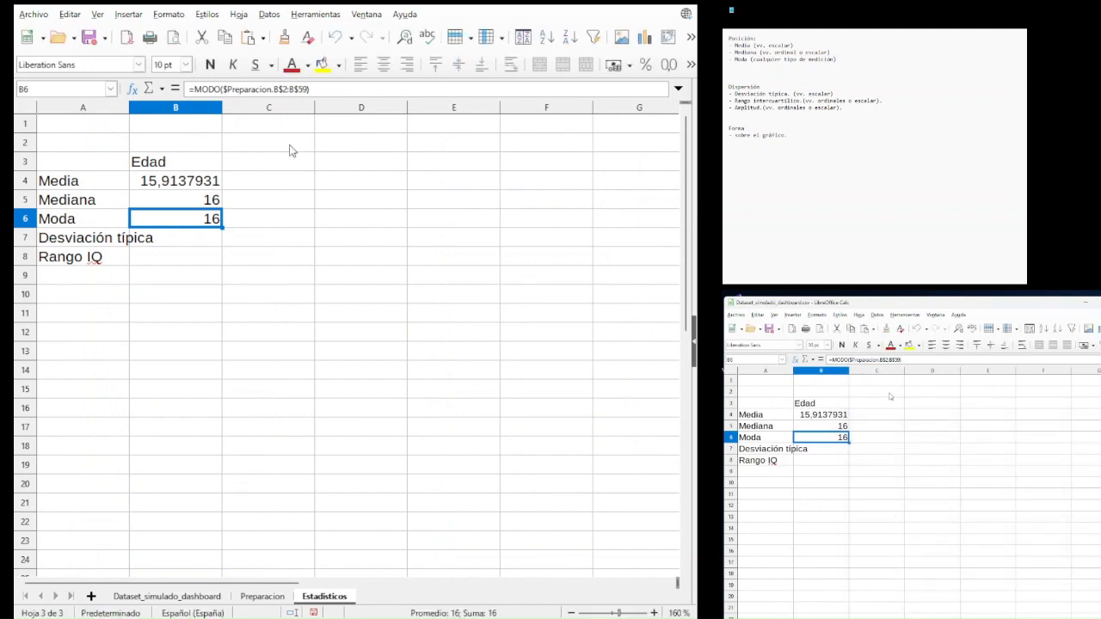
# - Insert the DESVEST function into cell B7, the Desviación típica row under Edad, with the Function Wizard
pyautogui.click(207, 238)
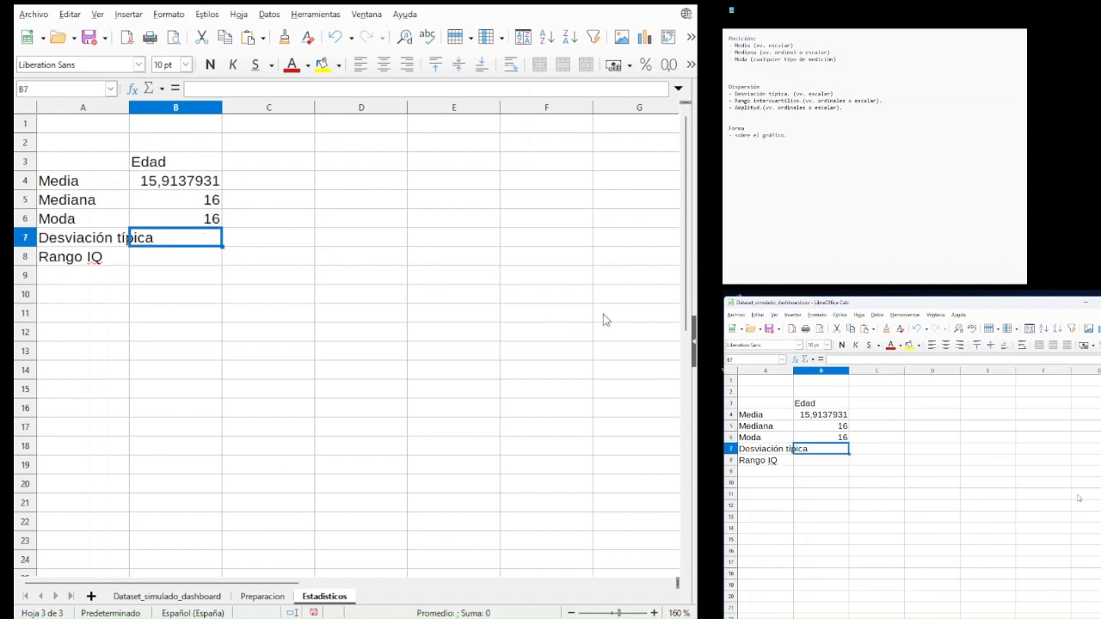
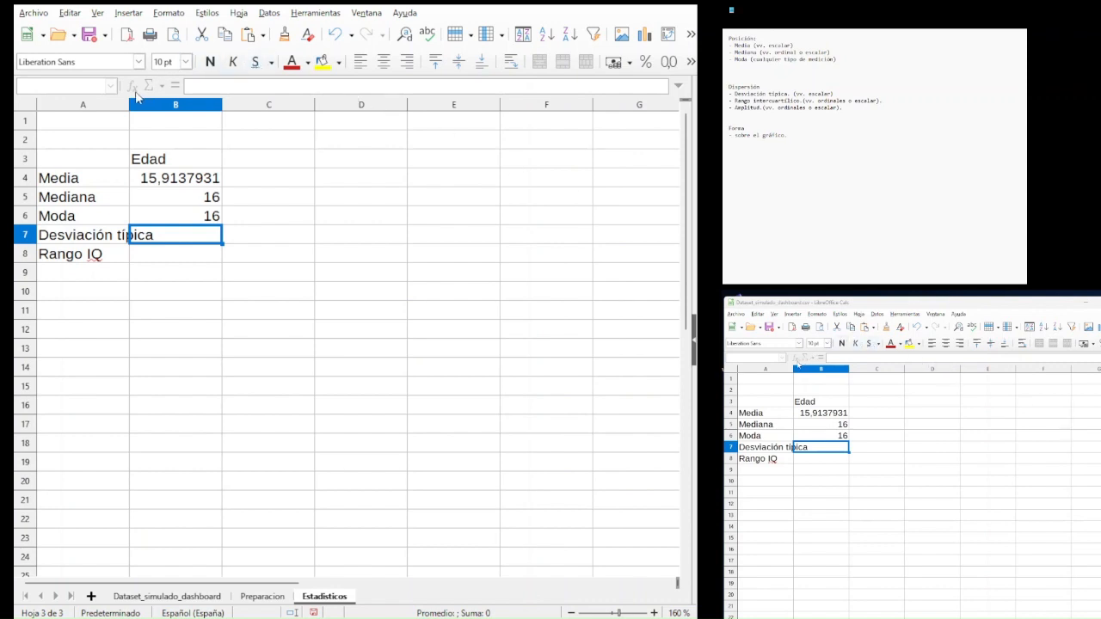
pyautogui.click(183, 237)
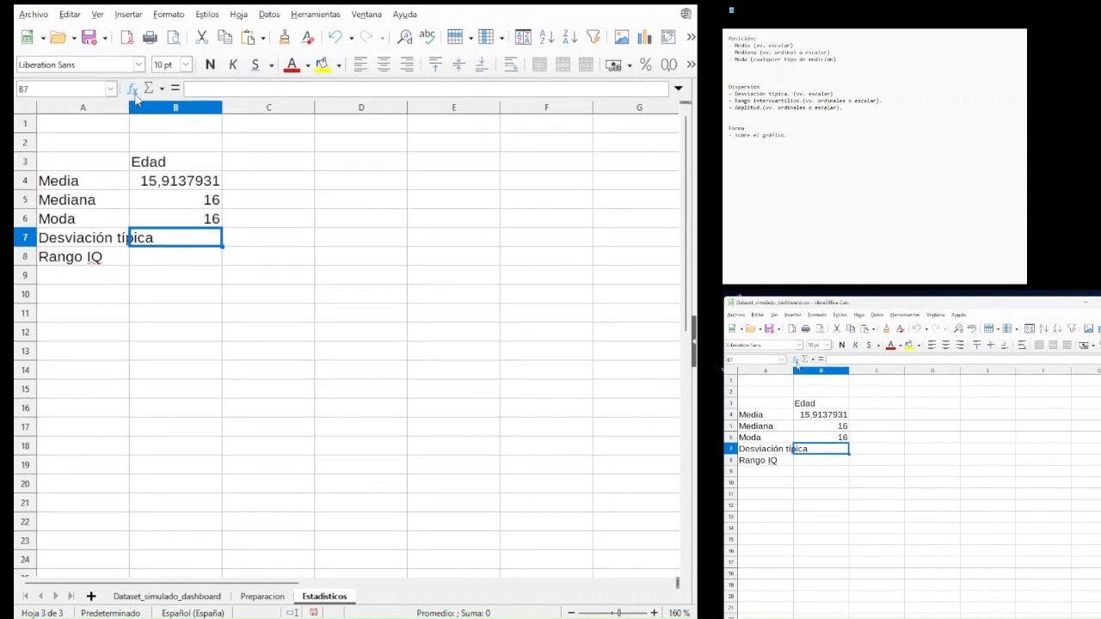
pyautogui.click(133, 89)
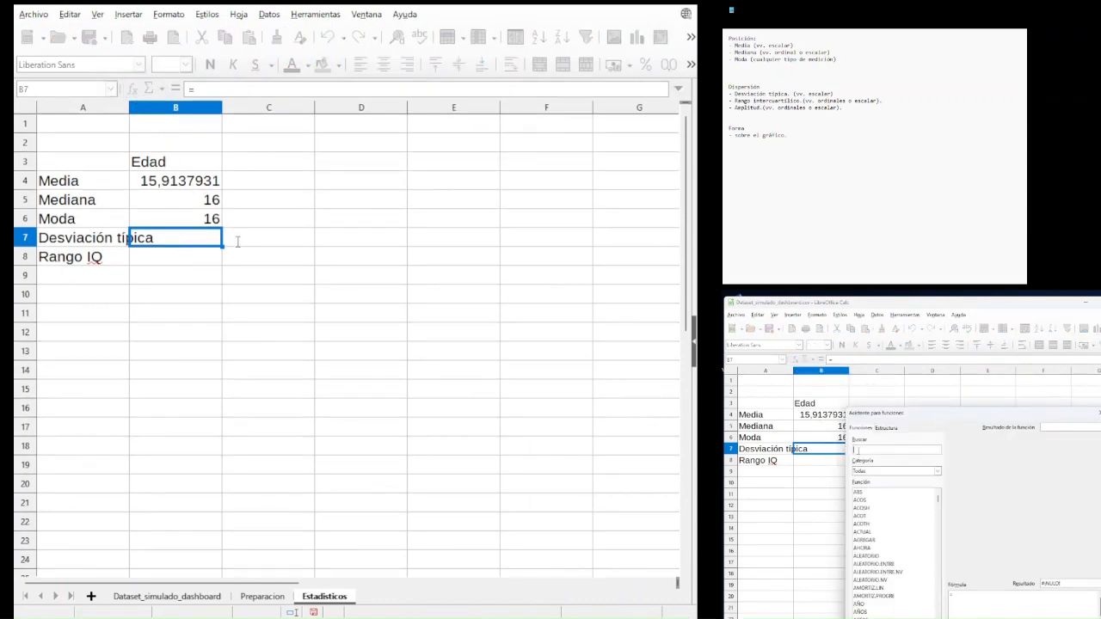
pyautogui.write('de')
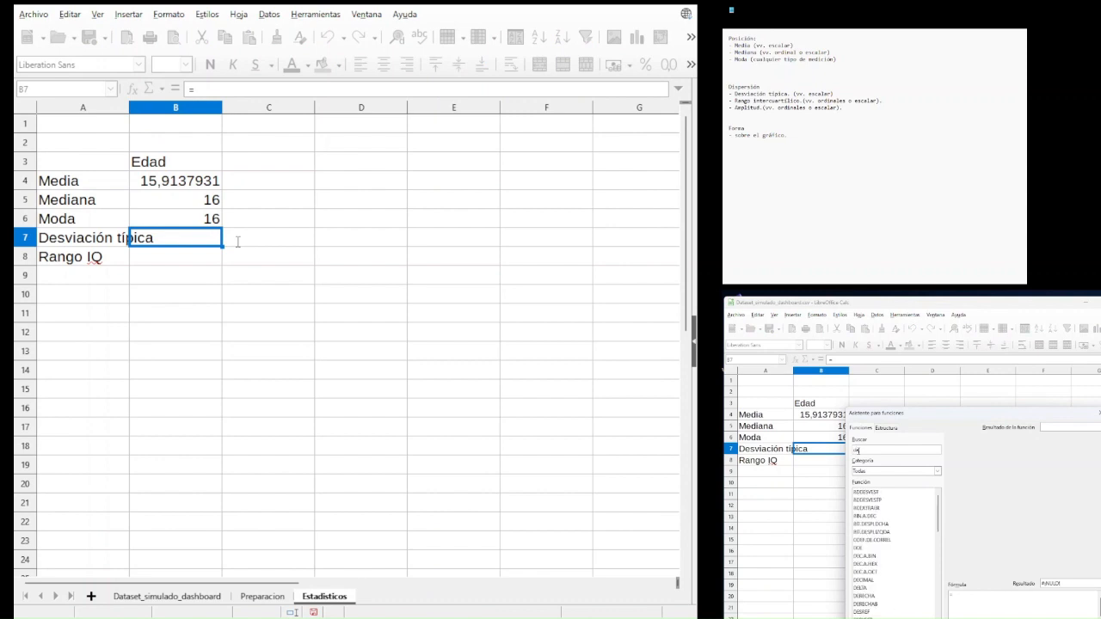
pyautogui.write('sv')
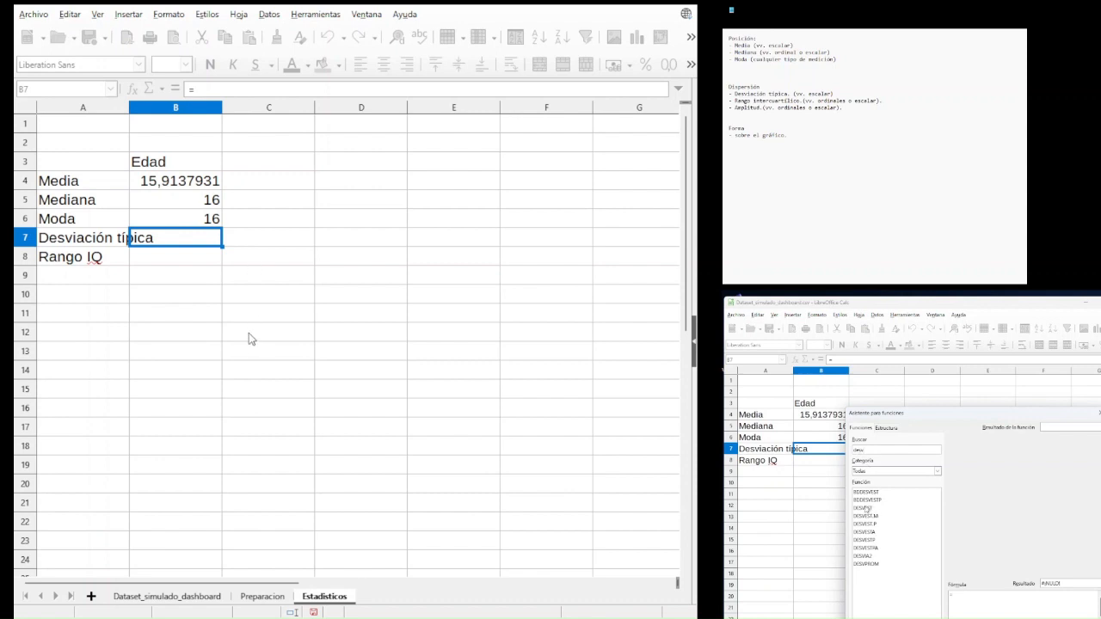
pyautogui.click(865, 508)
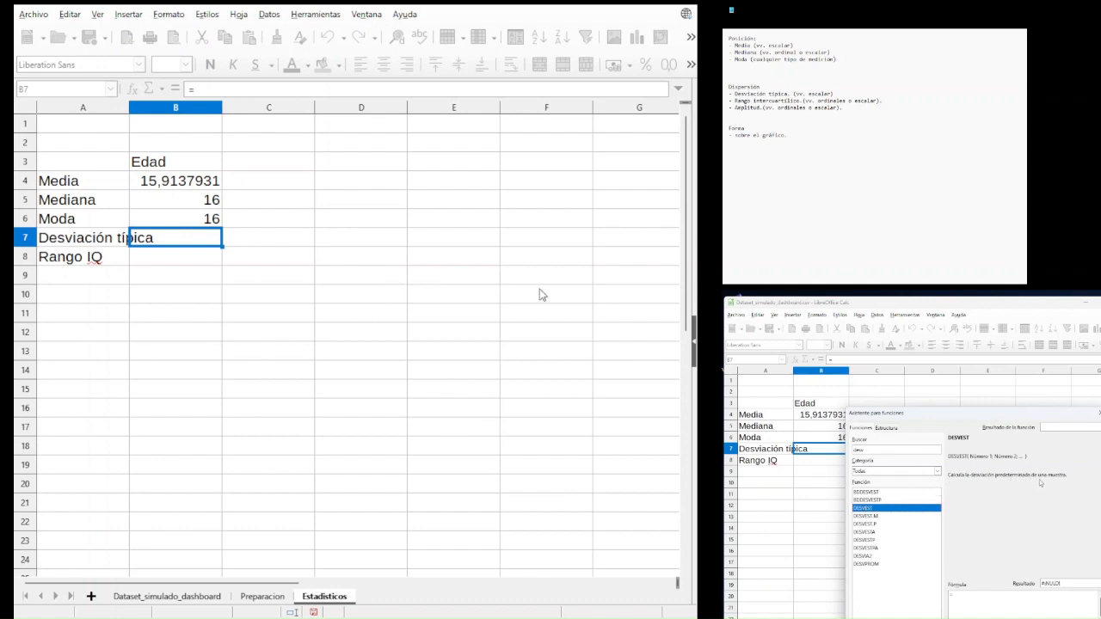
pyautogui.click(489, 548)
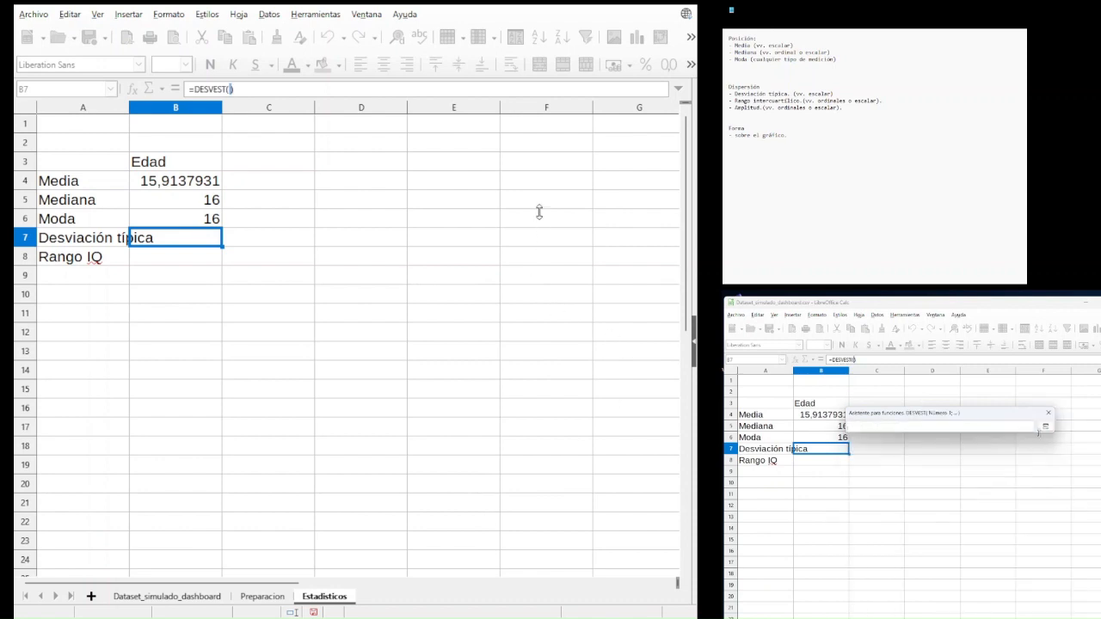
# - Set the first DESVEST argument to the Age values in B2:B59 of the Preparacion sheet and complete the formula
pyautogui.click(262, 596)
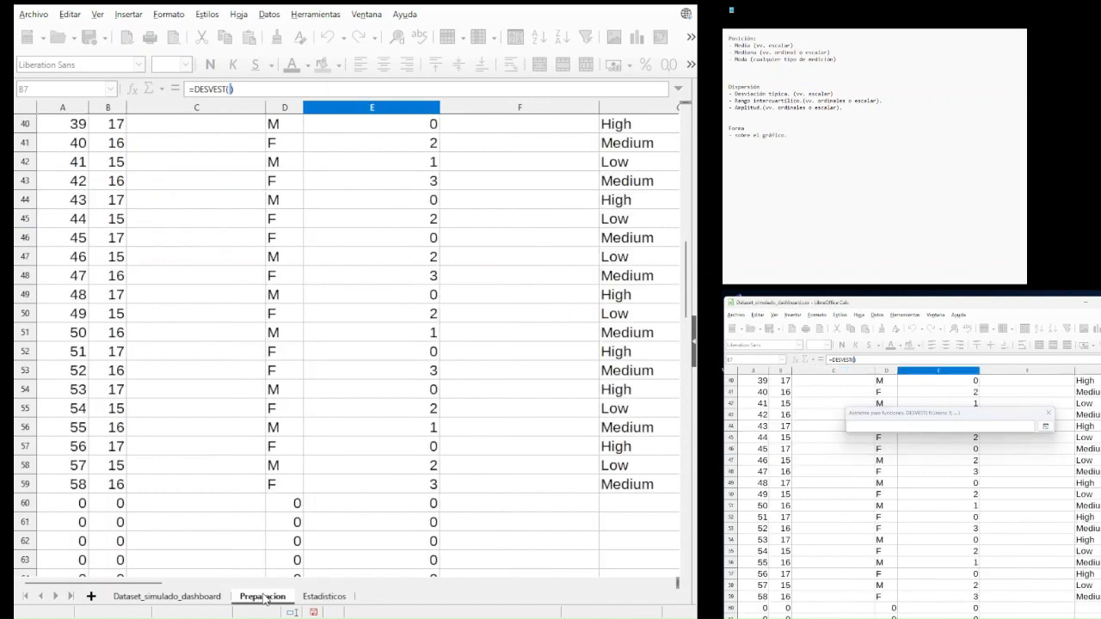
pyautogui.scroll(15, 137, 381)
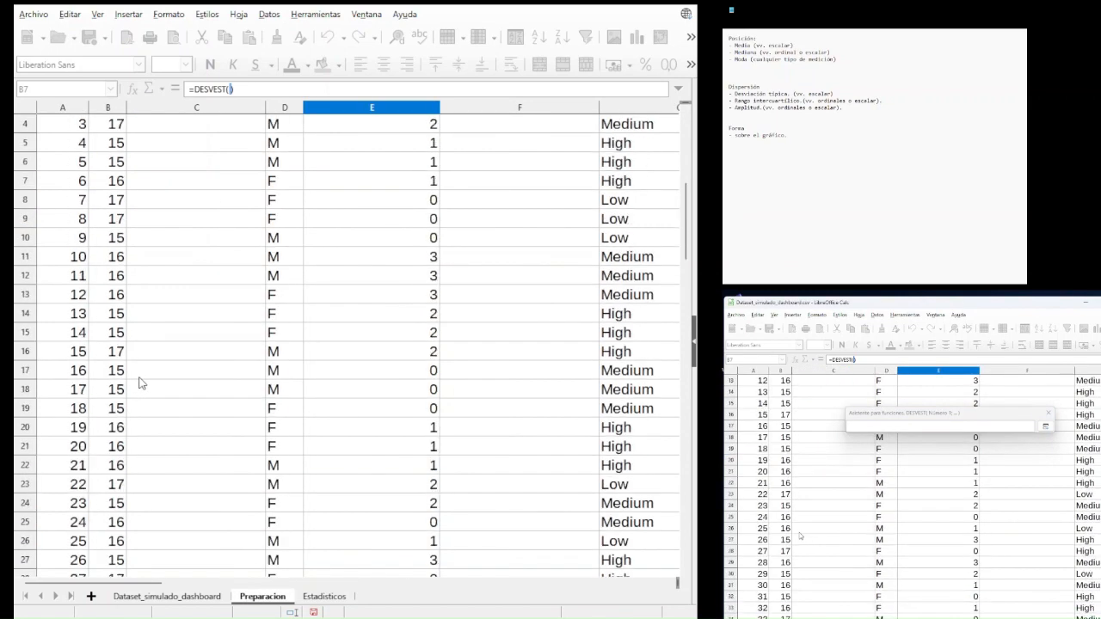
pyautogui.moveTo(113, 142); pyautogui.dragTo(101, 394)
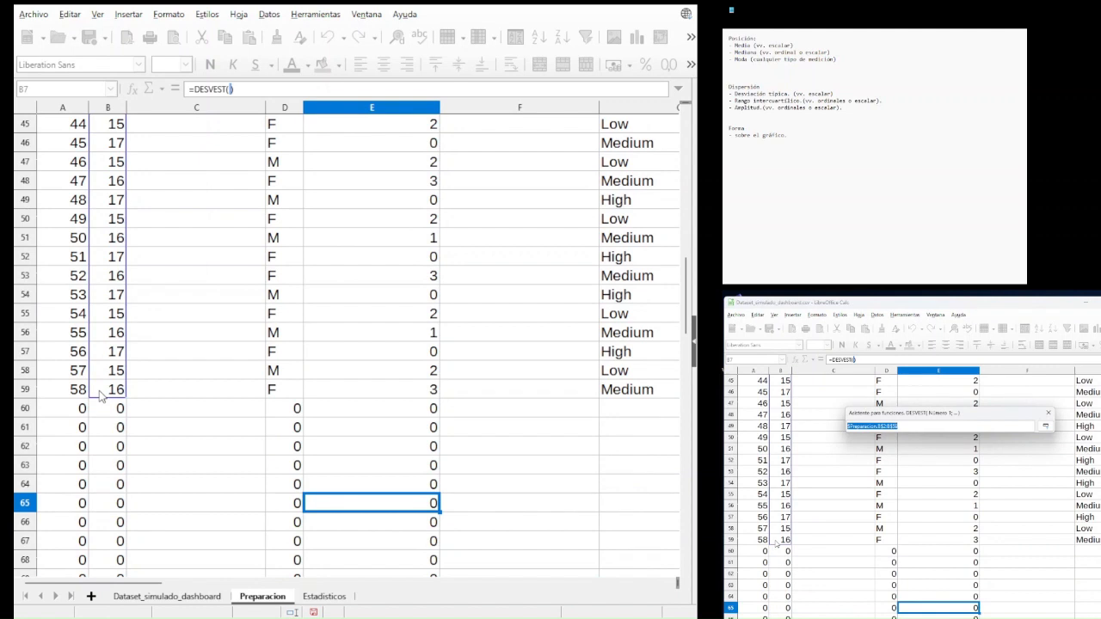
pyautogui.click(559, 204)
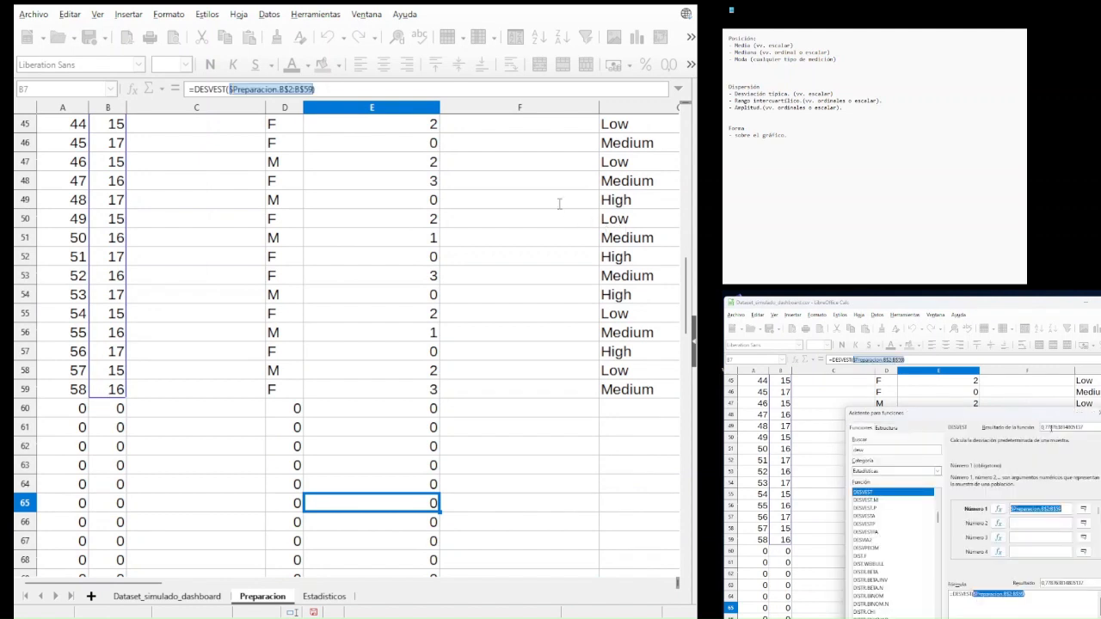
pyautogui.click(554, 559)
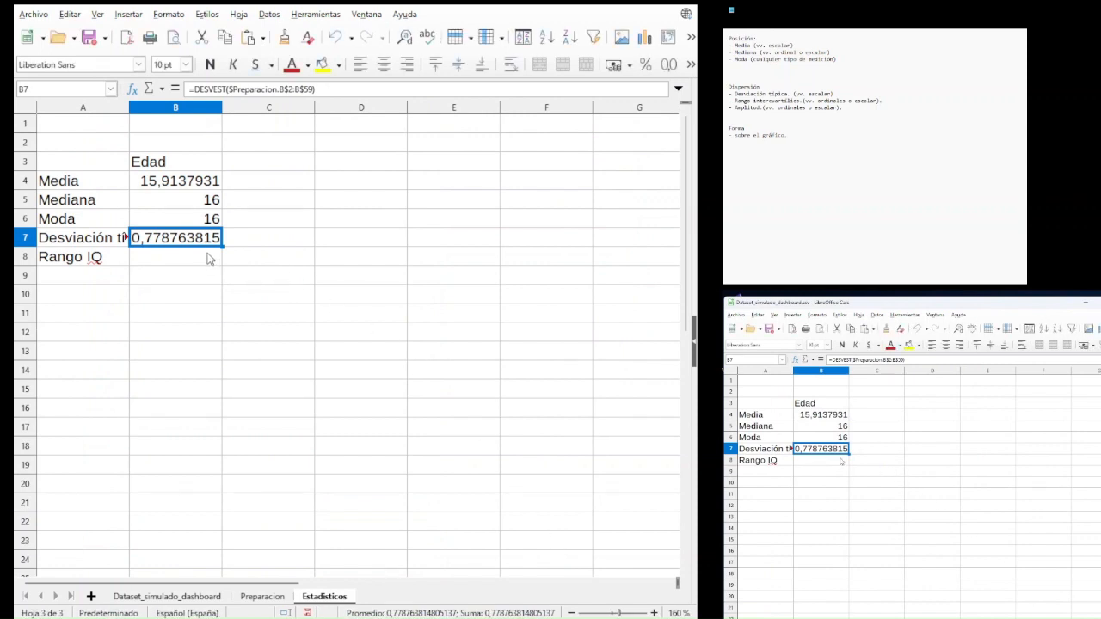
# - Add "=Cuartil 3 - Cuartil 1 =Percentil 75 - Percentil 25" after the Rango intercuartílico line in the text notes
pyautogui.click(209, 259)
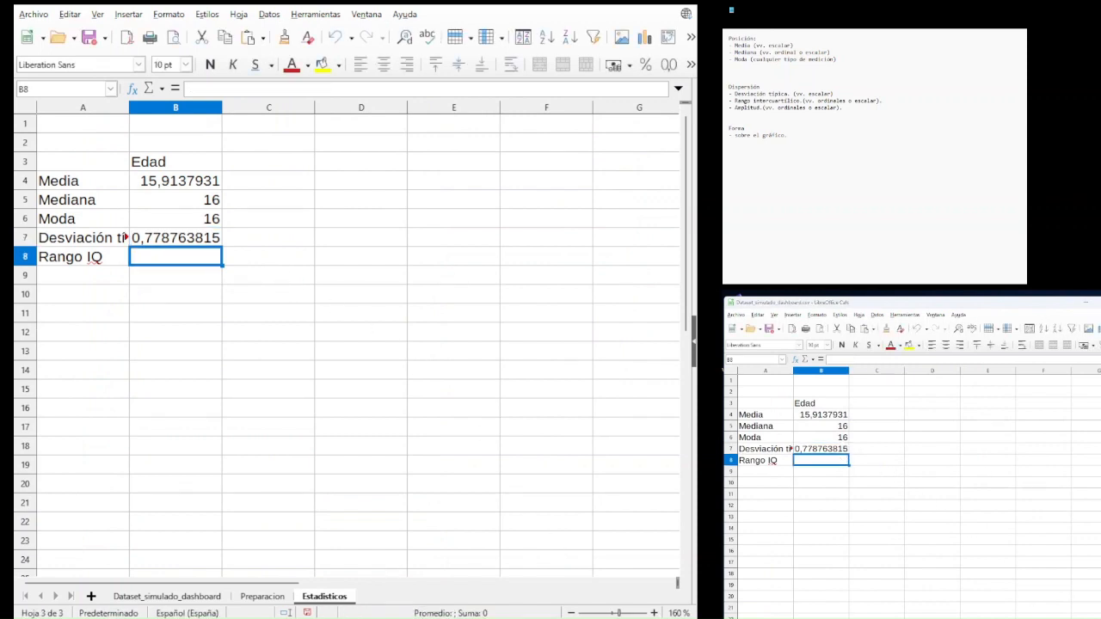
pyautogui.click(132, 88)
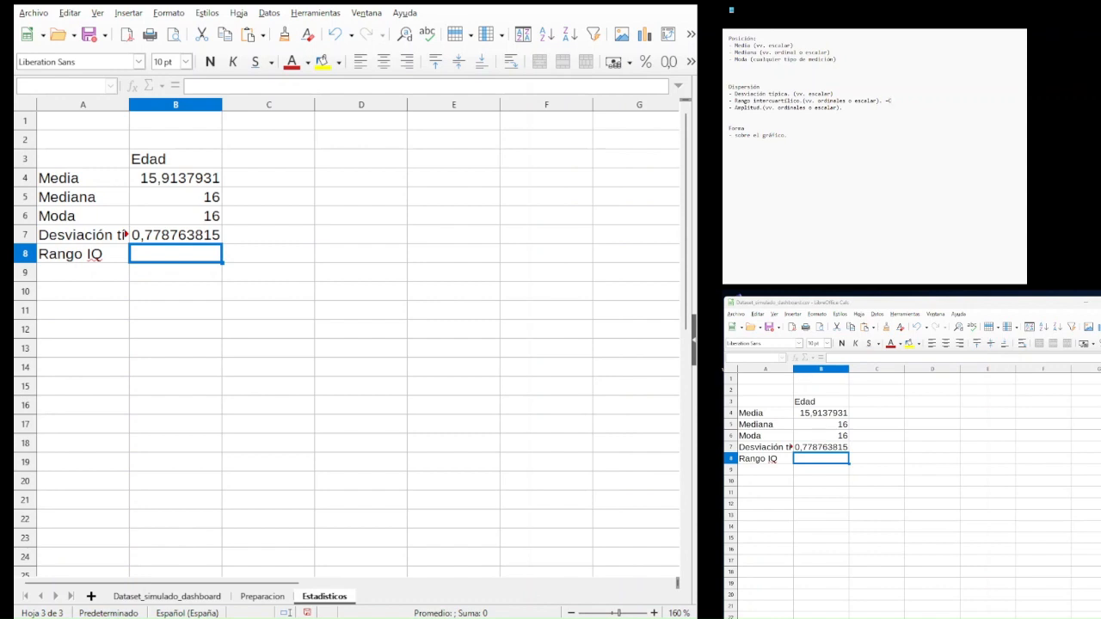
pyautogui.write('rt')
pyautogui.write('1')
pyautogui.write('entil')
pyautogui.write('75 - Percentil 25')
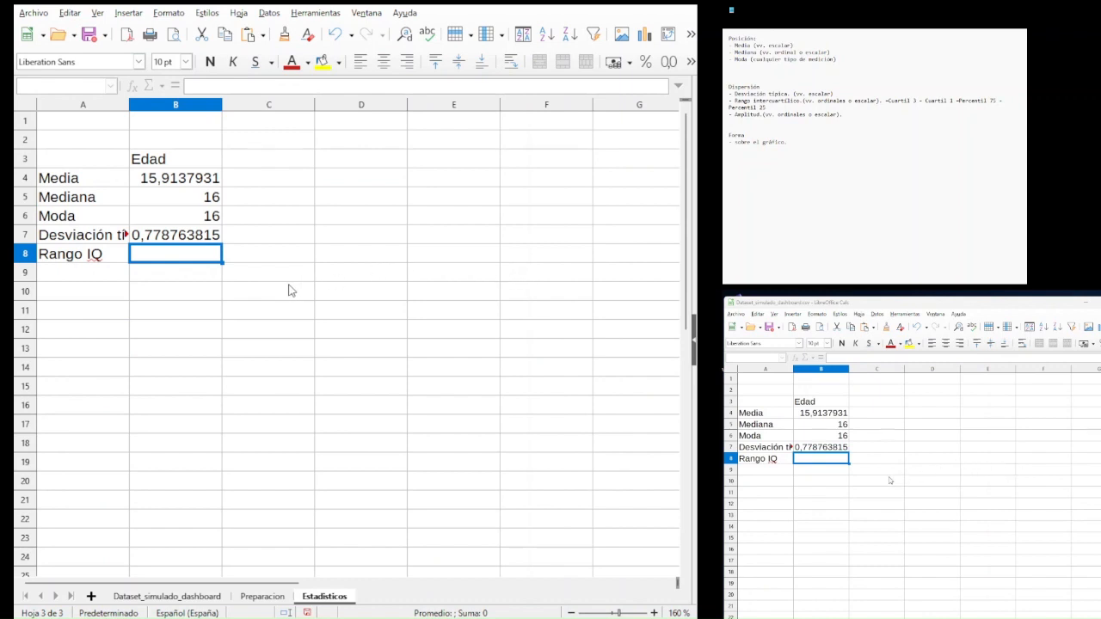
# - Insert the CUARTIL function into cell B8, the Rango IQ row under Edad, with the Function Wizard
pyautogui.click(210, 261)
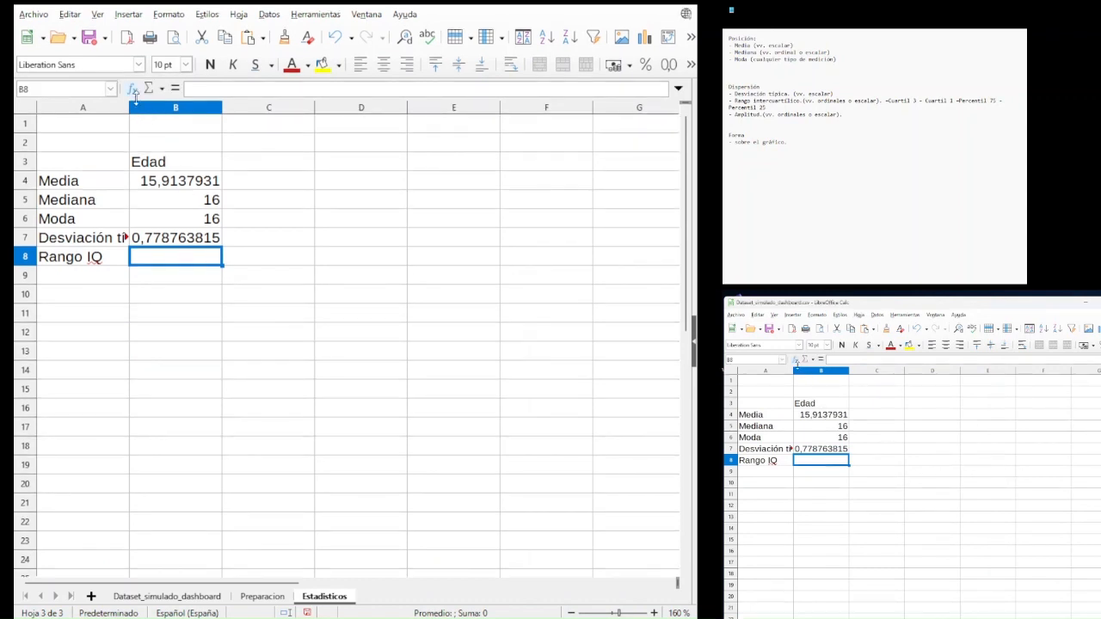
pyautogui.click(134, 90)
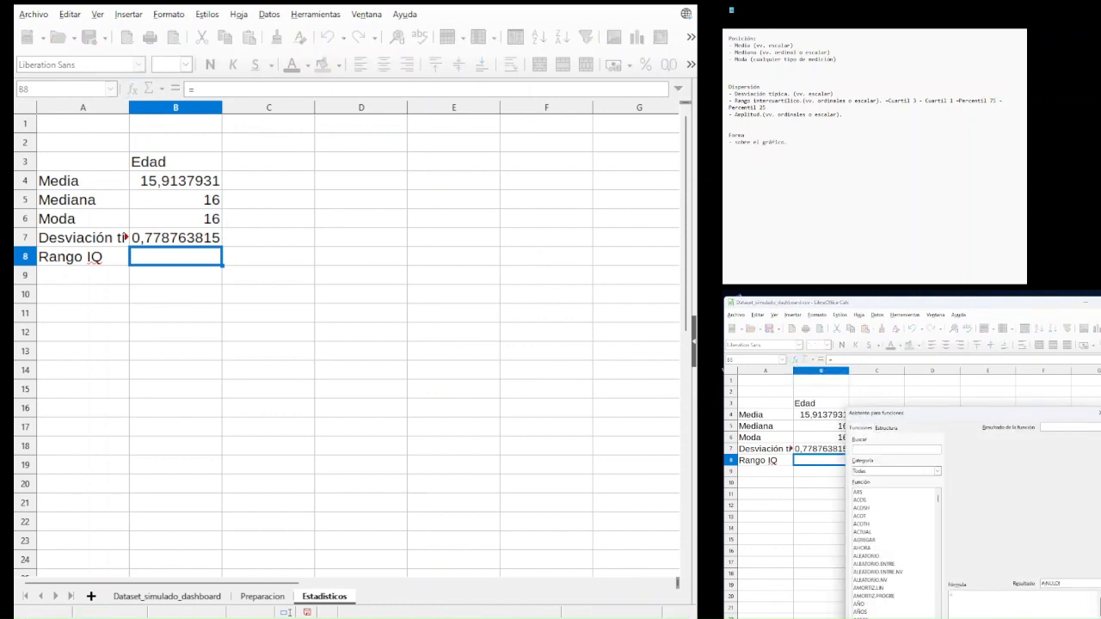
pyautogui.press('Escape')
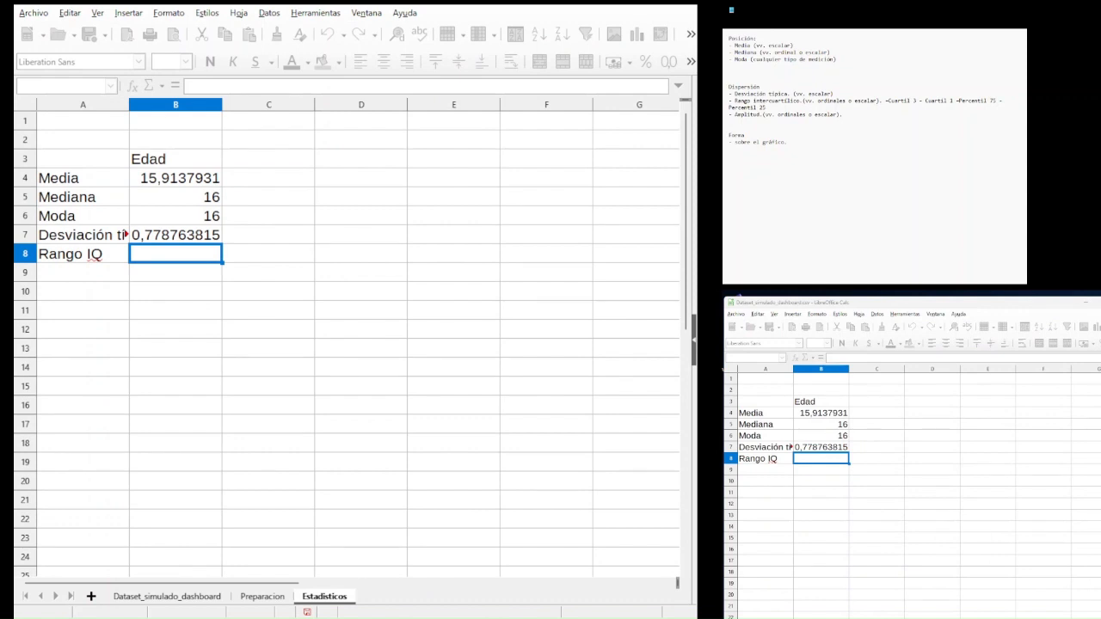
pyautogui.click(202, 89)
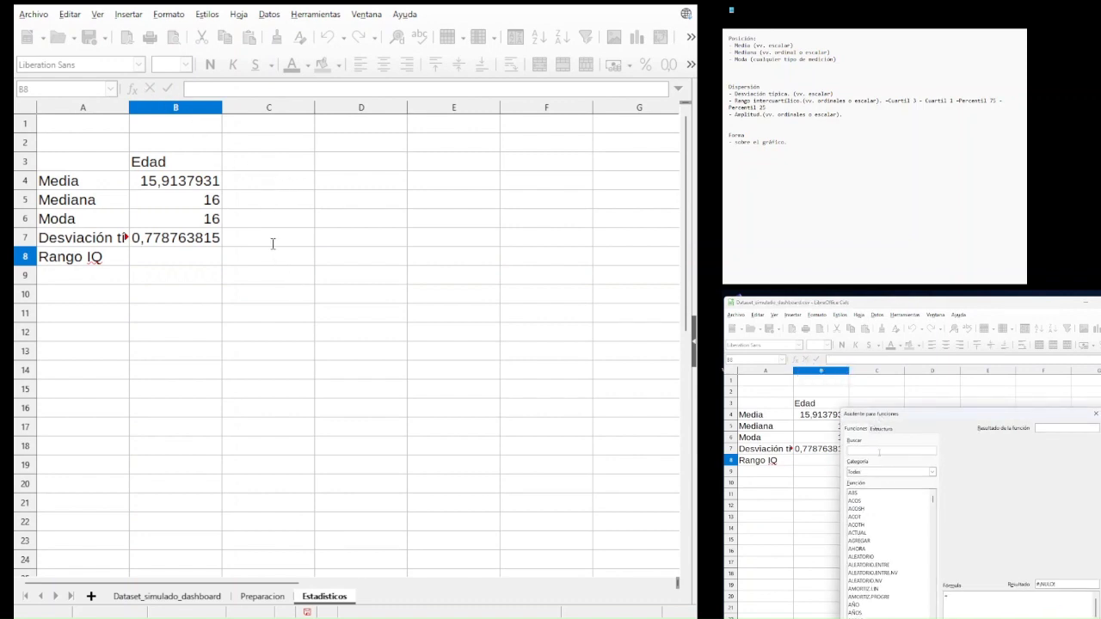
pyautogui.write('cu')
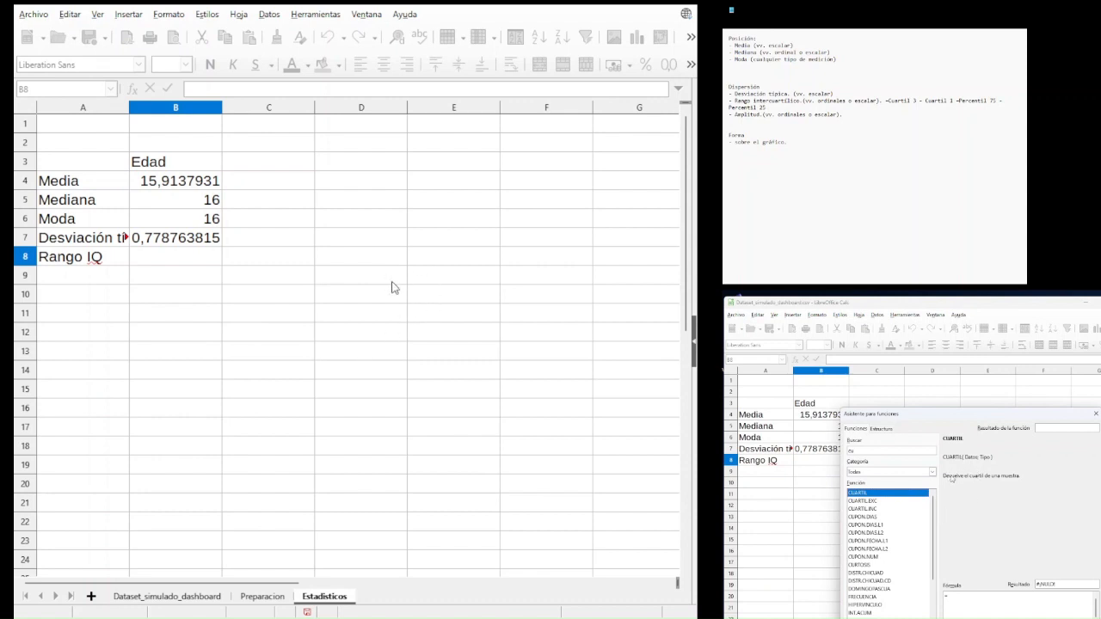
pyautogui.click(484, 557)
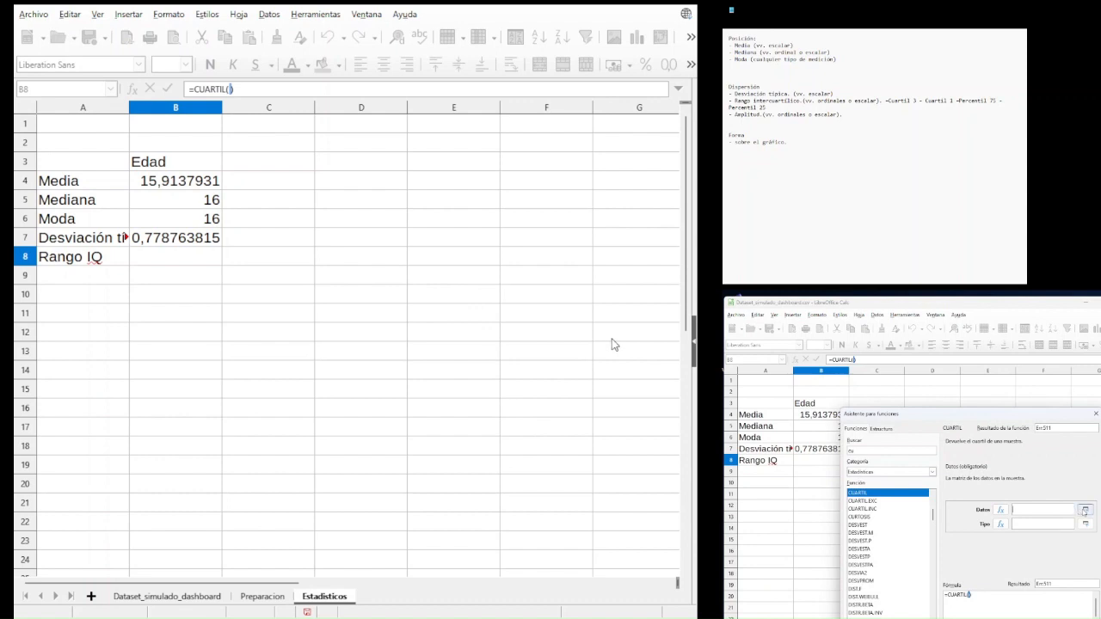
# - Set the CUARTIL Datos argument to the Age values in B2:B59 of the Preparacion sheet
pyautogui.click(1085, 510)
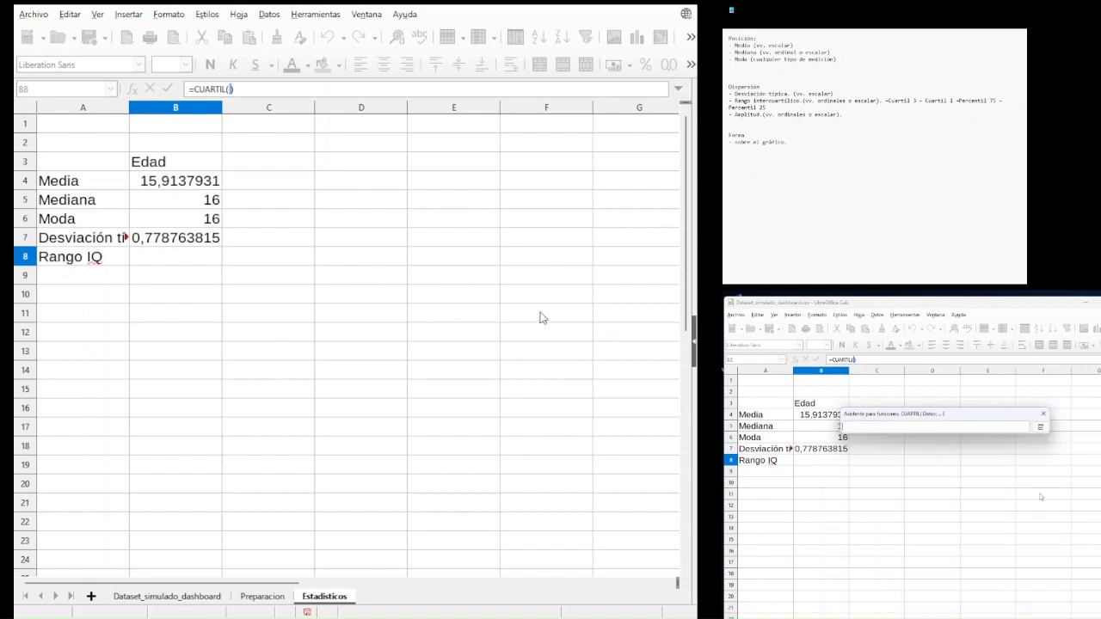
pyautogui.click(265, 597)
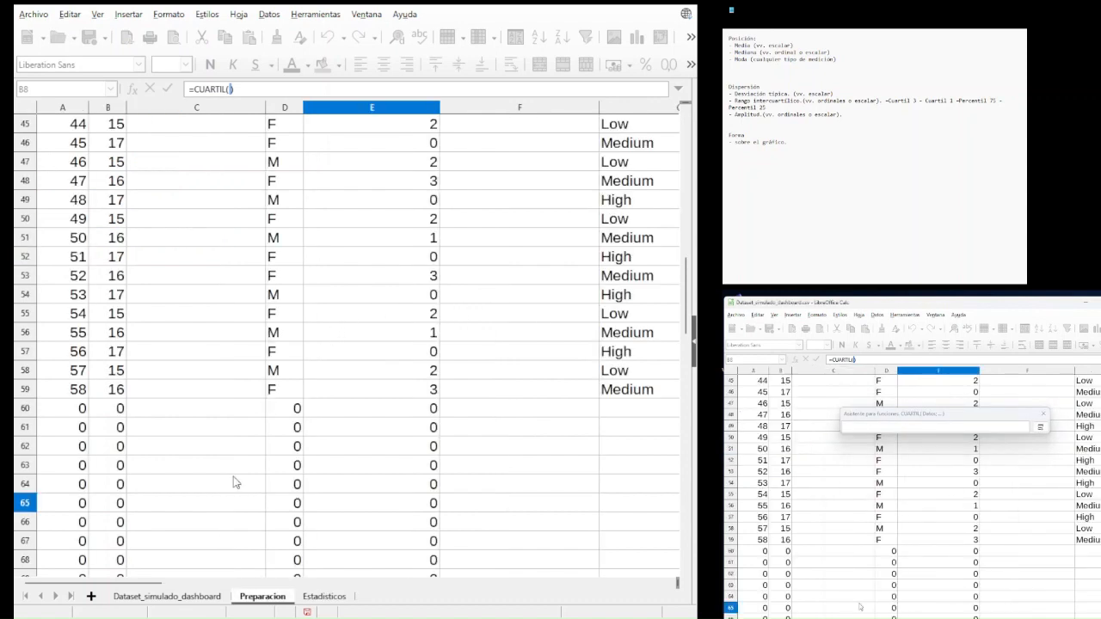
pyautogui.scroll(6, 186, 263)
pyautogui.scroll(8, 187, 263)
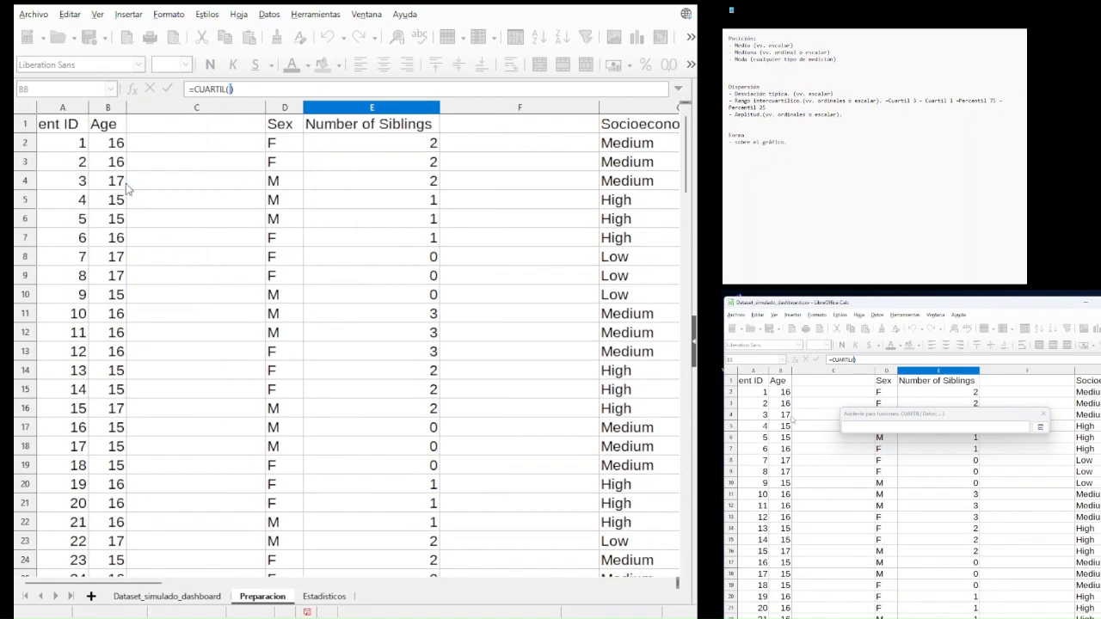
pyautogui.click(116, 144)
pyautogui.moveTo(115, 147); pyautogui.dragTo(107, 486)
pyautogui.click(1041, 427)
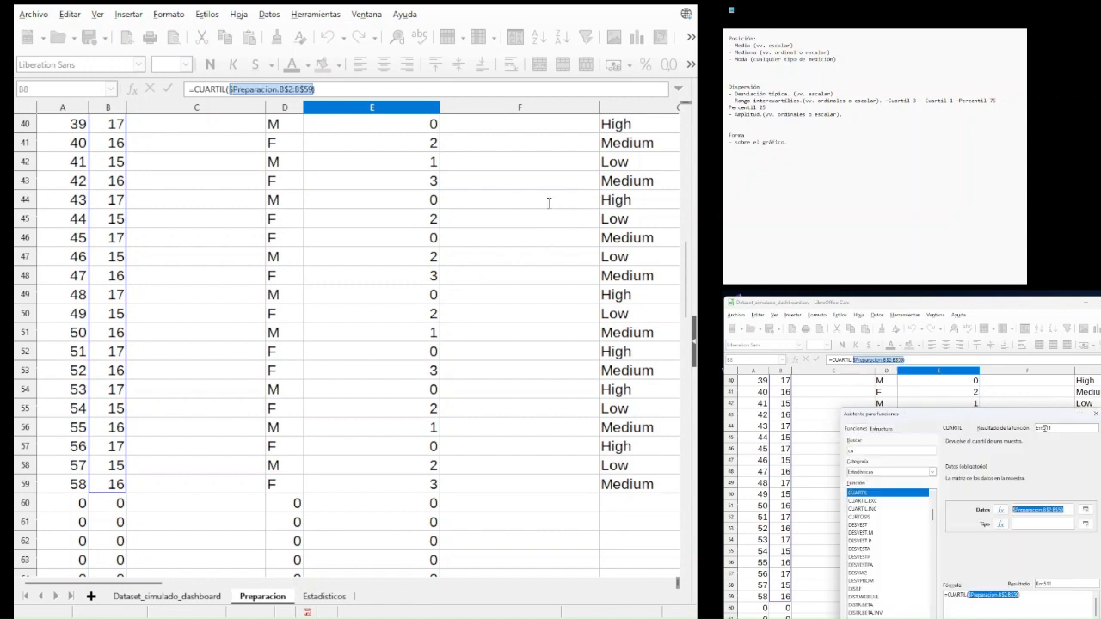
# - Set the CUARTIL Tipo argument to 3 and complete the formula
pyautogui.click(1046, 525)
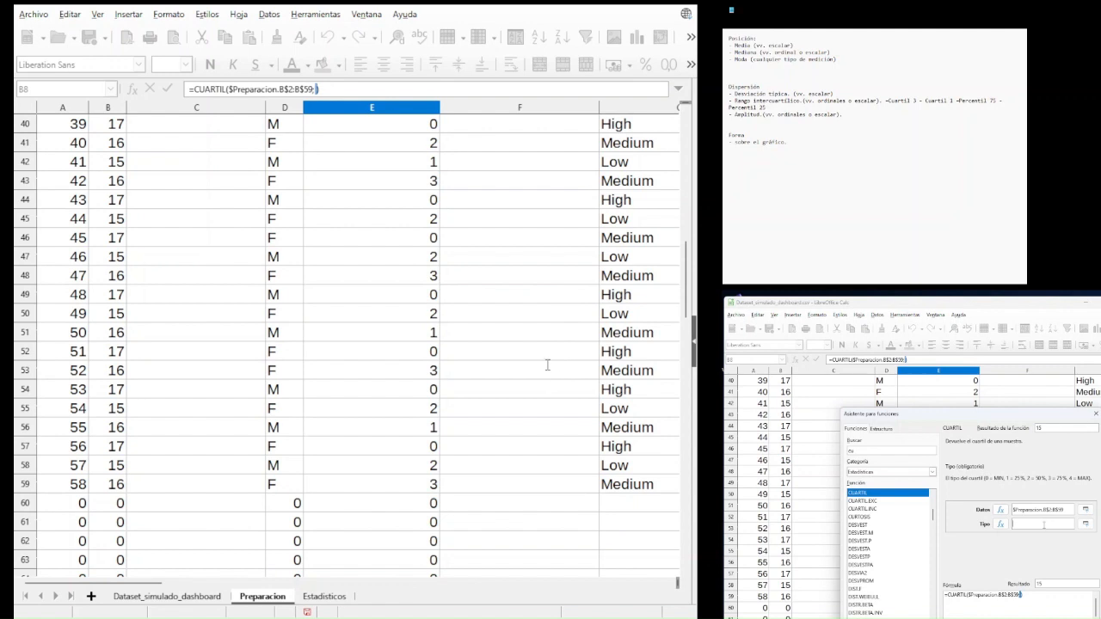
pyautogui.write('3')
pyautogui.press('Return')
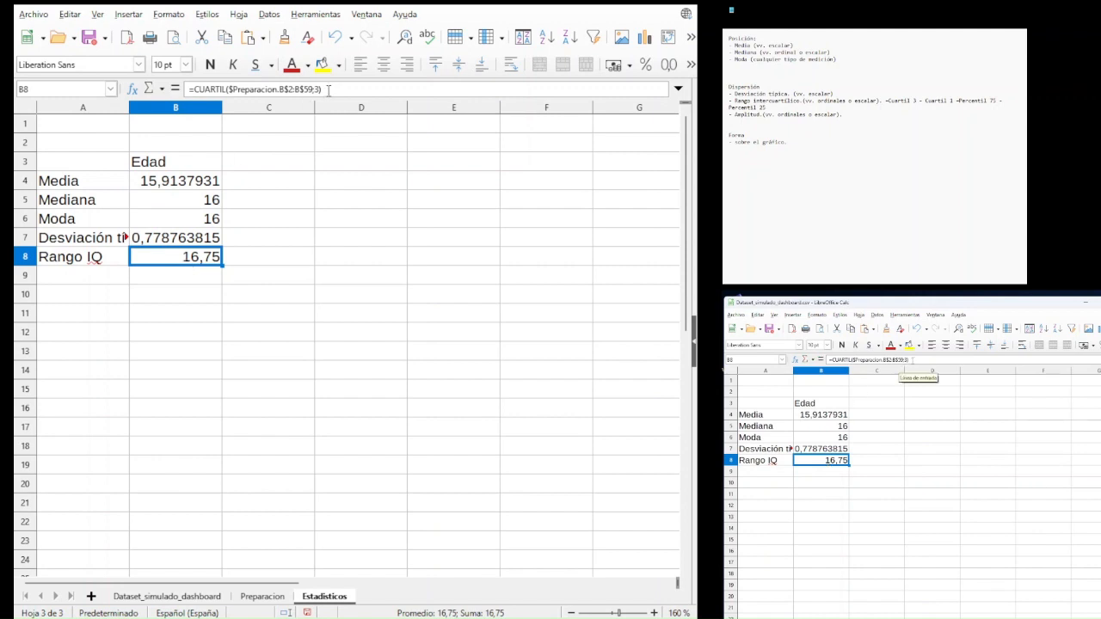
# - Extend the Rango IQ formula in cell B8 by subtracting a second function, appending "- cuartil()"
pyautogui.click(329, 89)
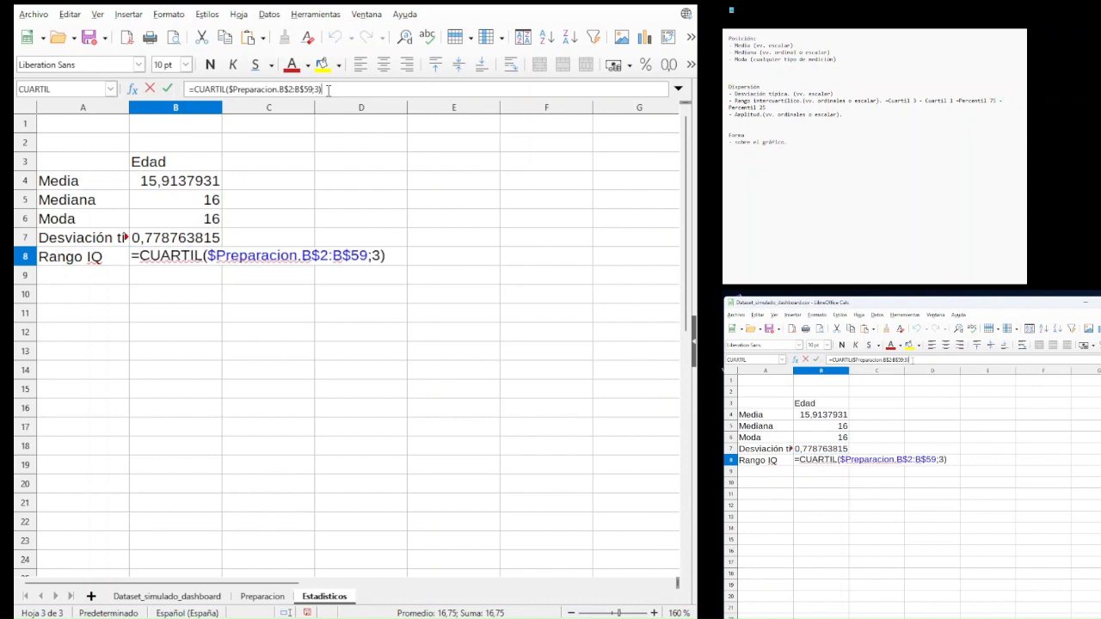
pyautogui.press('Return')
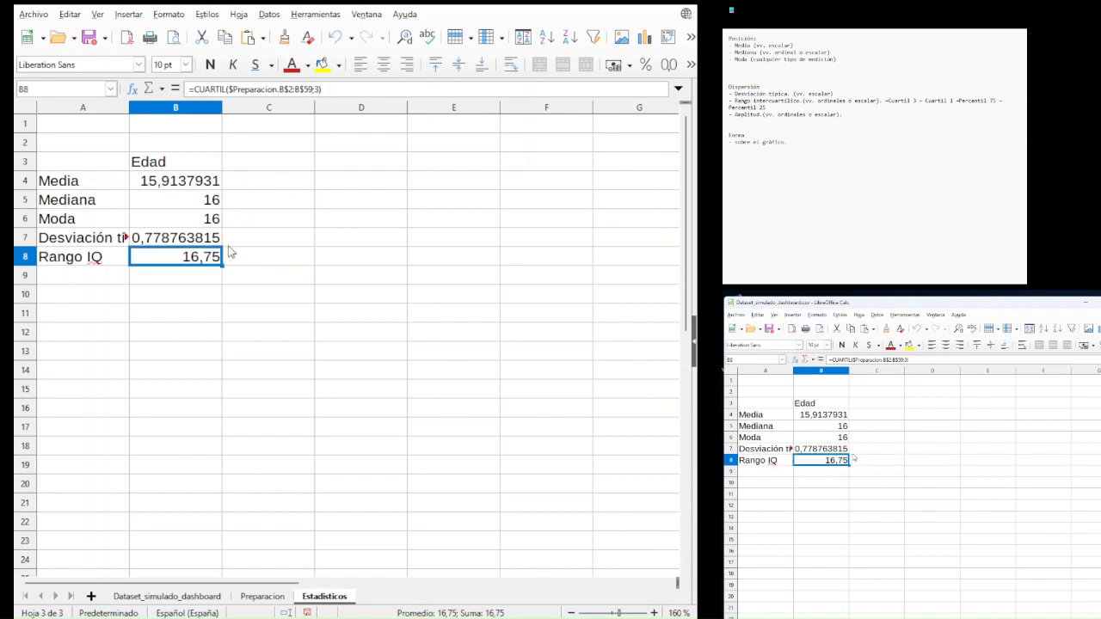
pyautogui.moveTo(329, 90); pyautogui.dragTo(188, 89)
pyautogui.click(382, 89)
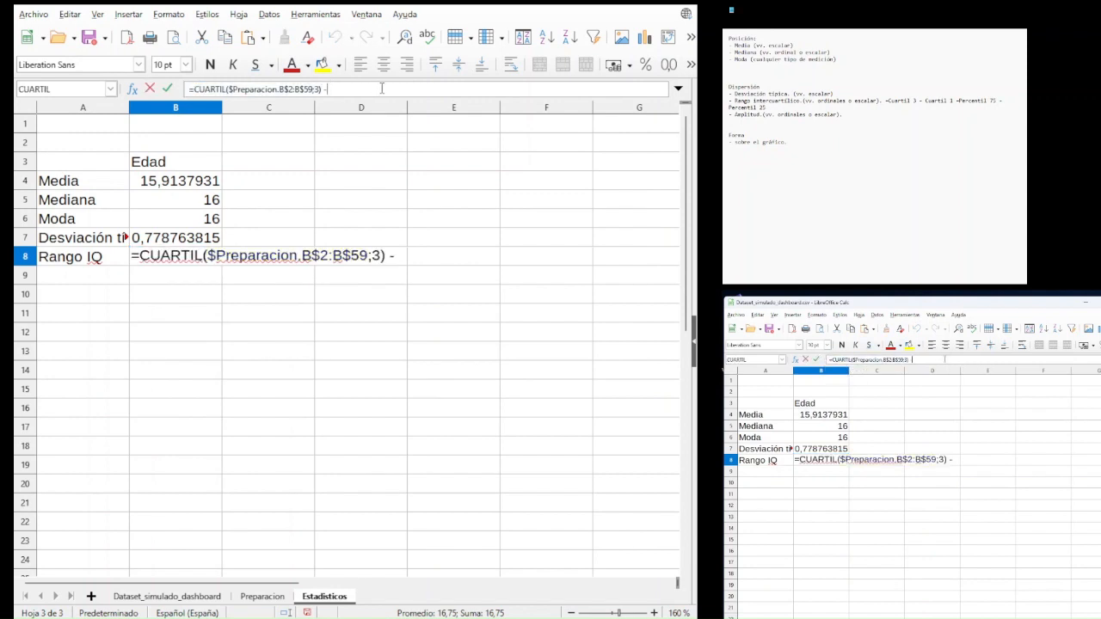
pyautogui.write('- cua')
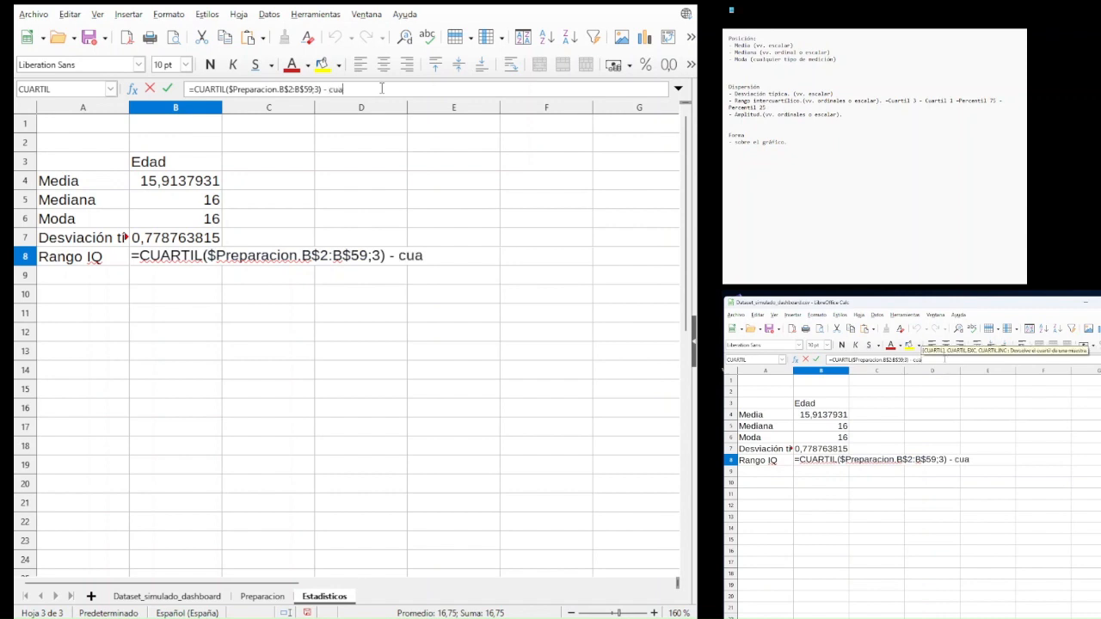
pyautogui.write('rtil')
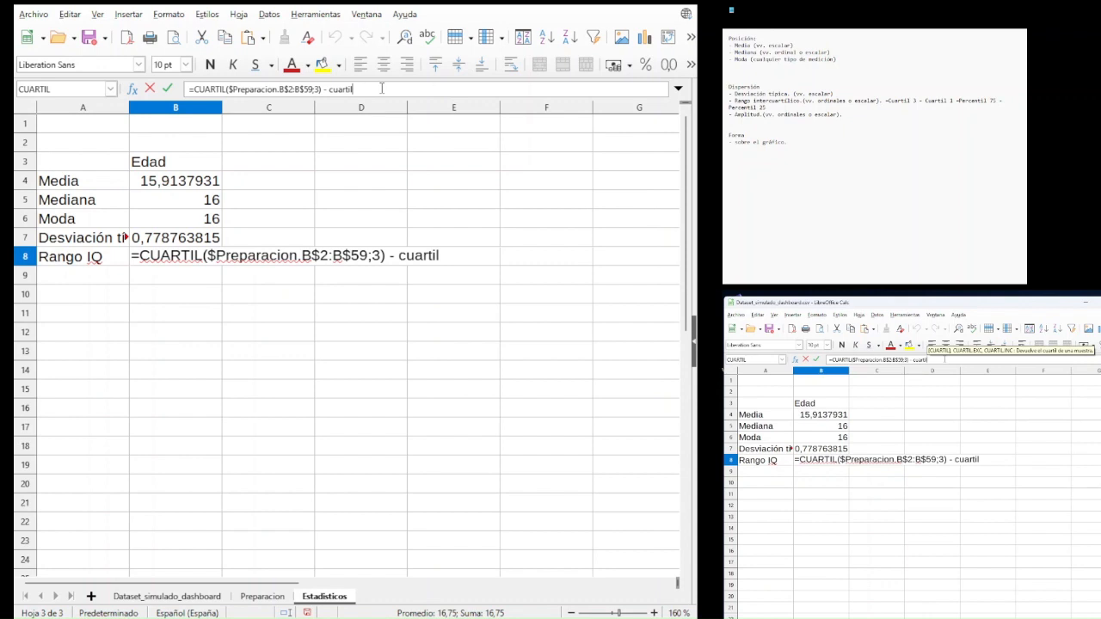
pyautogui.write('()')
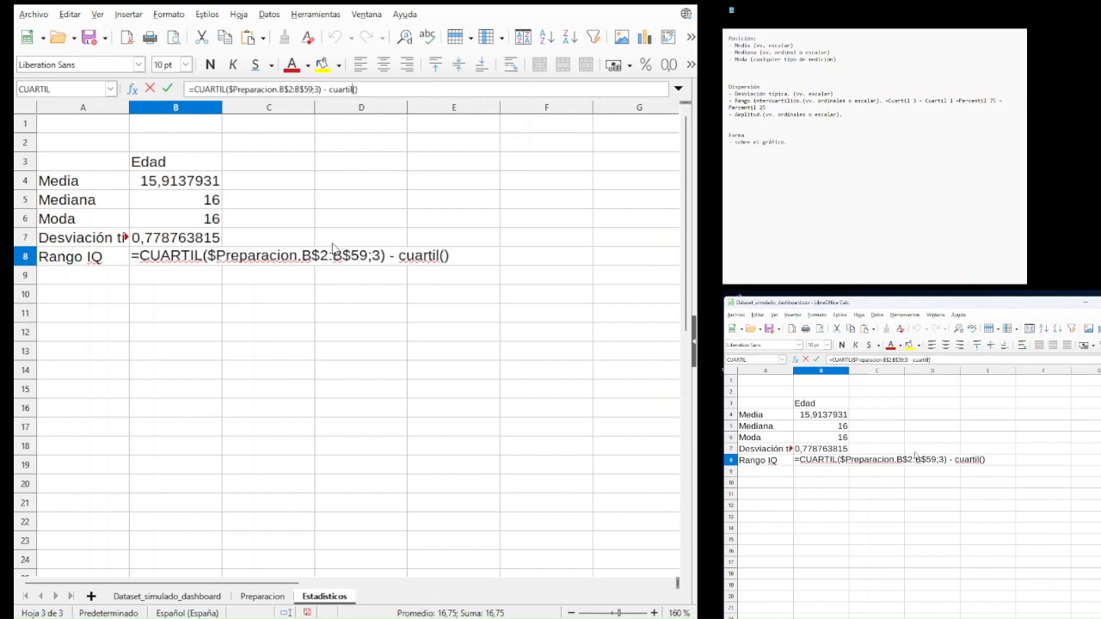
# - Give the second cuartil function the Age values in B2:B59 of the Preparacion sheet, restoring its opening parenthesis
pyautogui.click(267, 597)
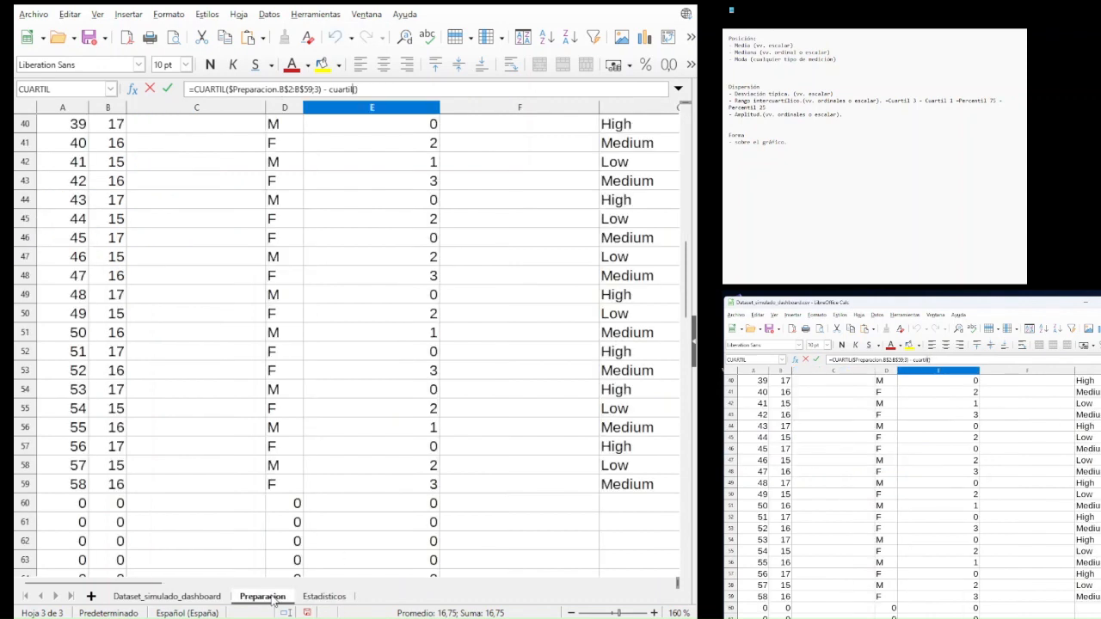
pyautogui.scroll(7, 192, 216)
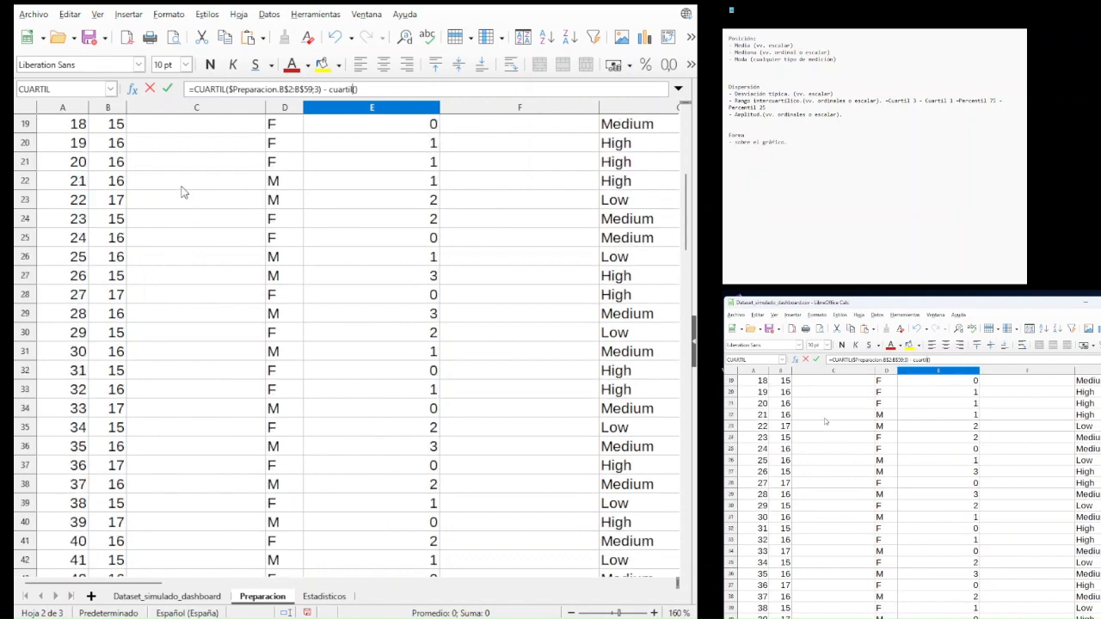
pyautogui.scroll(6, 199, 168)
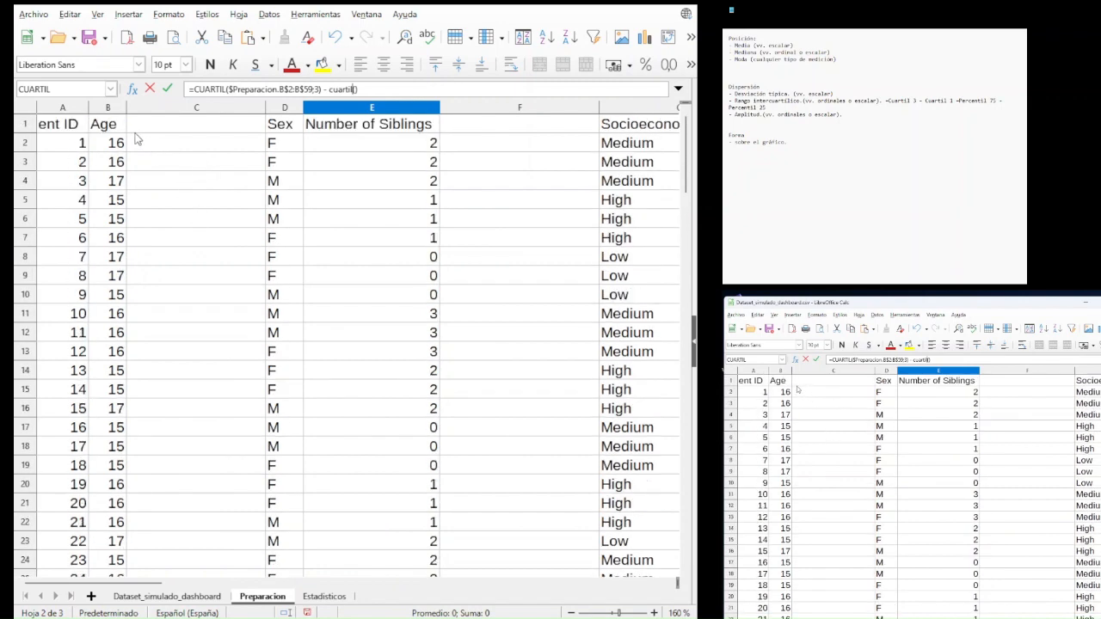
pyautogui.moveTo(117, 148); pyautogui.dragTo(115, 375)
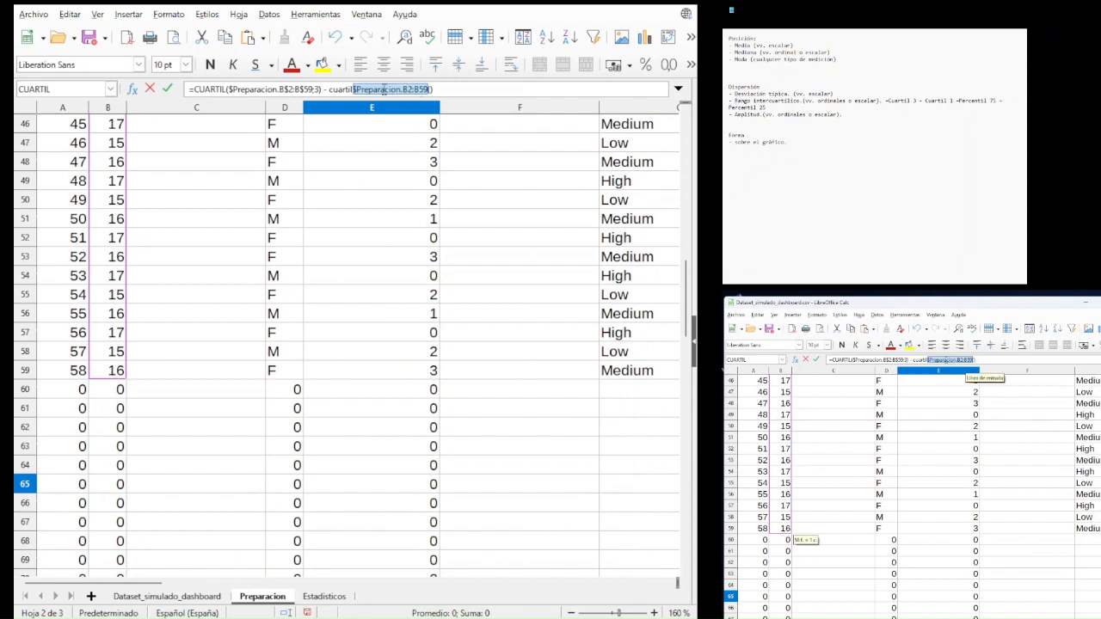
pyautogui.click(353, 88)
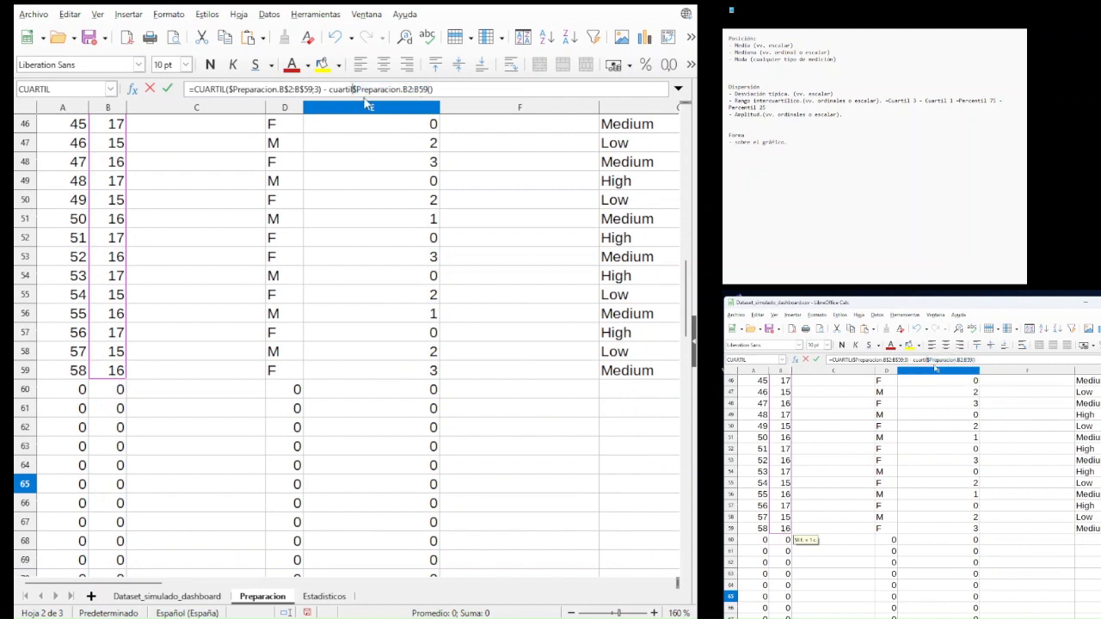
pyautogui.write('(')
# - Add 1 as the quartile type of the second cuartil function and complete the interquartile range formula in B8
pyautogui.click(434, 89)
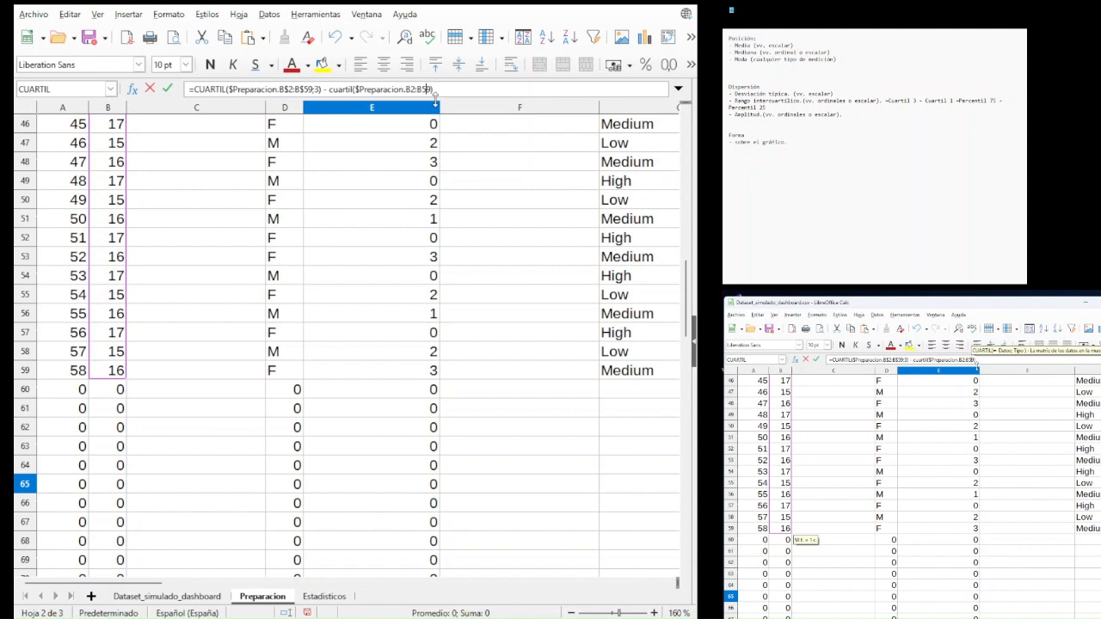
pyautogui.write(';1')
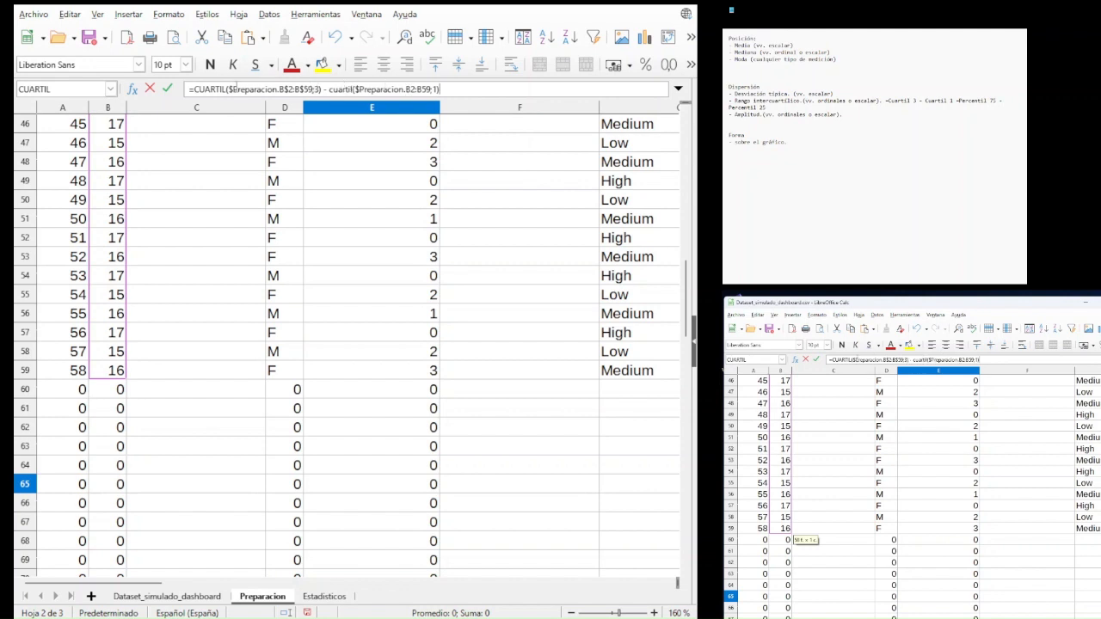
pyautogui.moveTo(323, 89); pyautogui.dragTo(194, 90)
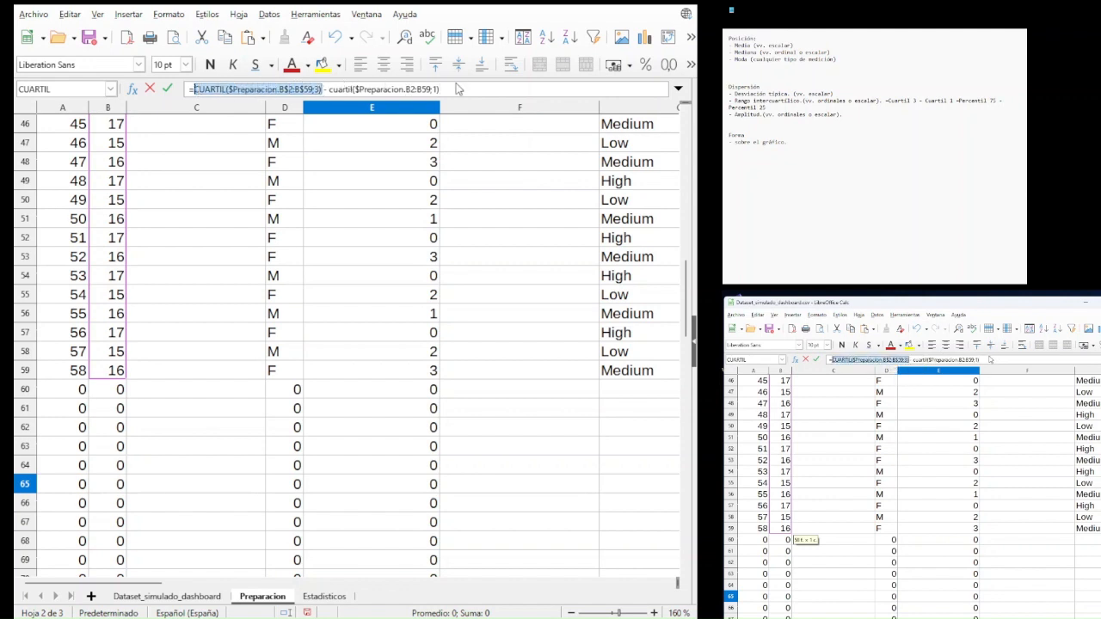
pyautogui.moveTo(456, 90); pyautogui.dragTo(331, 87)
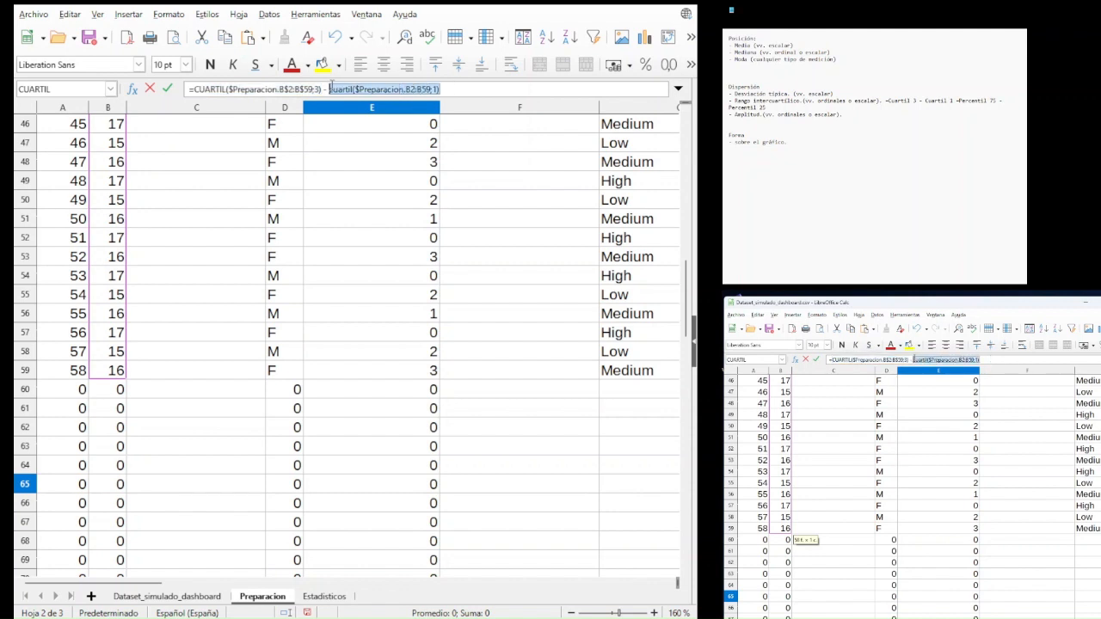
pyautogui.click(451, 90)
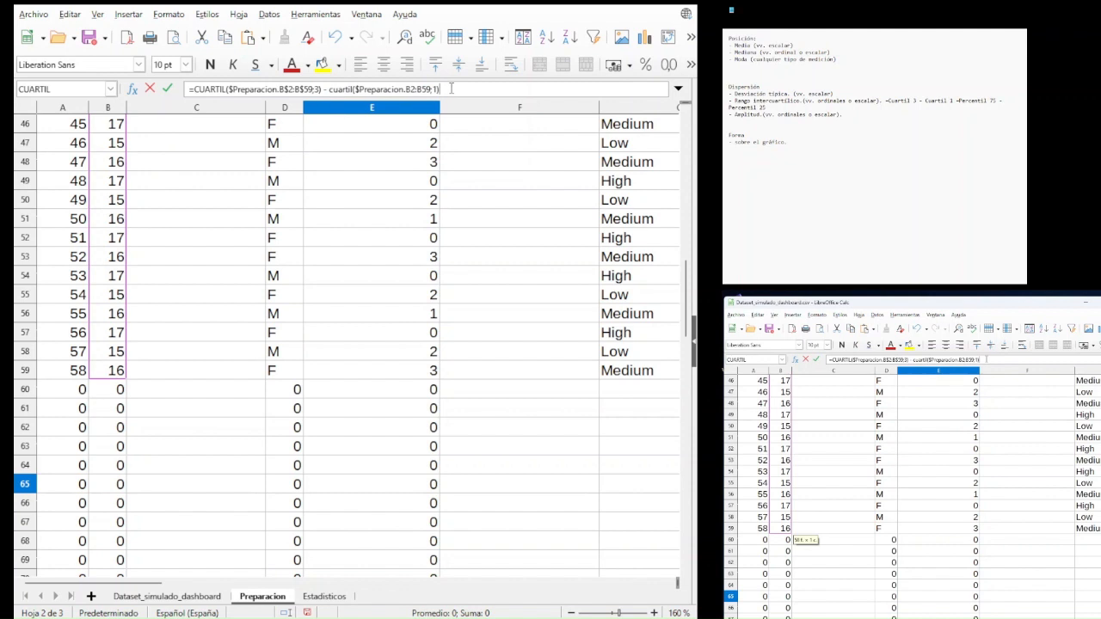
pyautogui.press('Return')
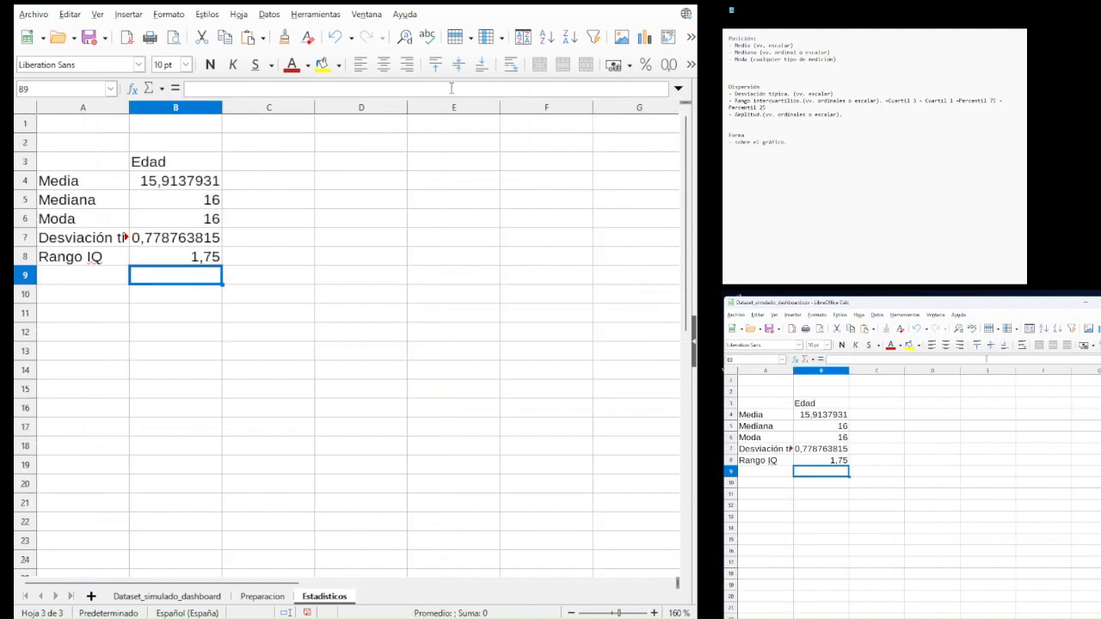
pyautogui.click(181, 257)
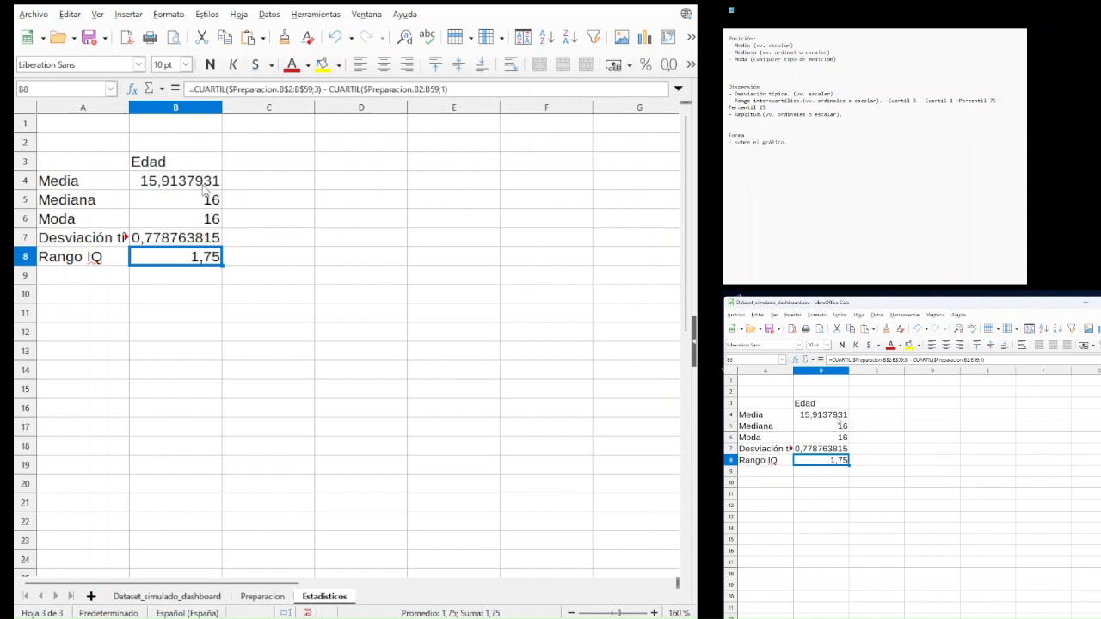
# - Examine the Preparacion column headers for other scale variables, such as Number of Siblings and the Course 1 subjects
pyautogui.click(262, 597)
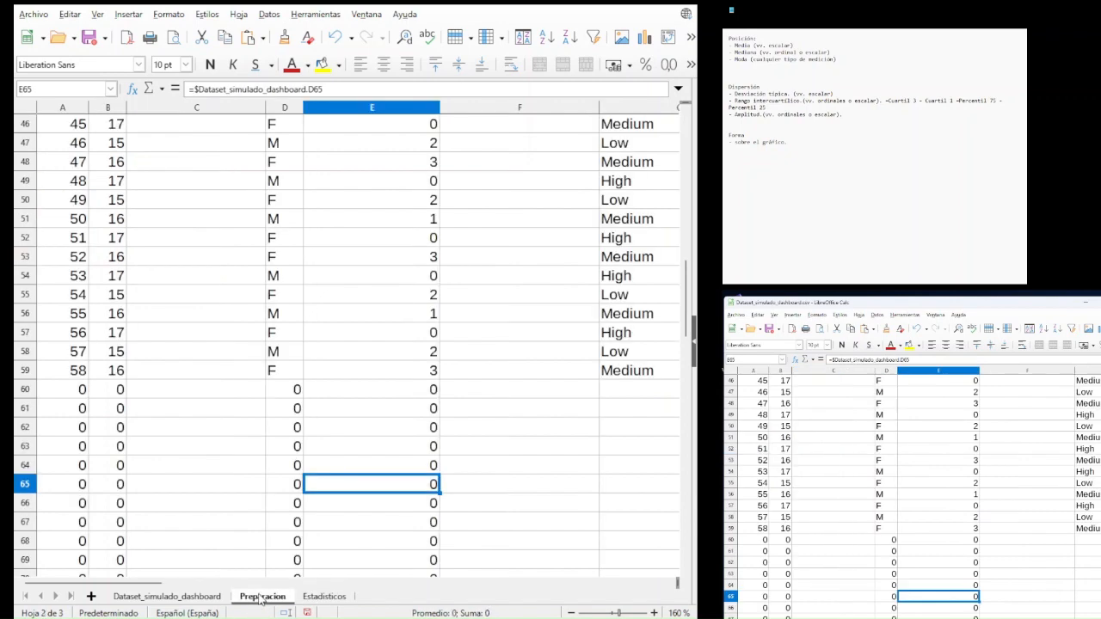
pyautogui.click(571, 613)
pyautogui.click(571, 613)
pyautogui.click(571, 613)
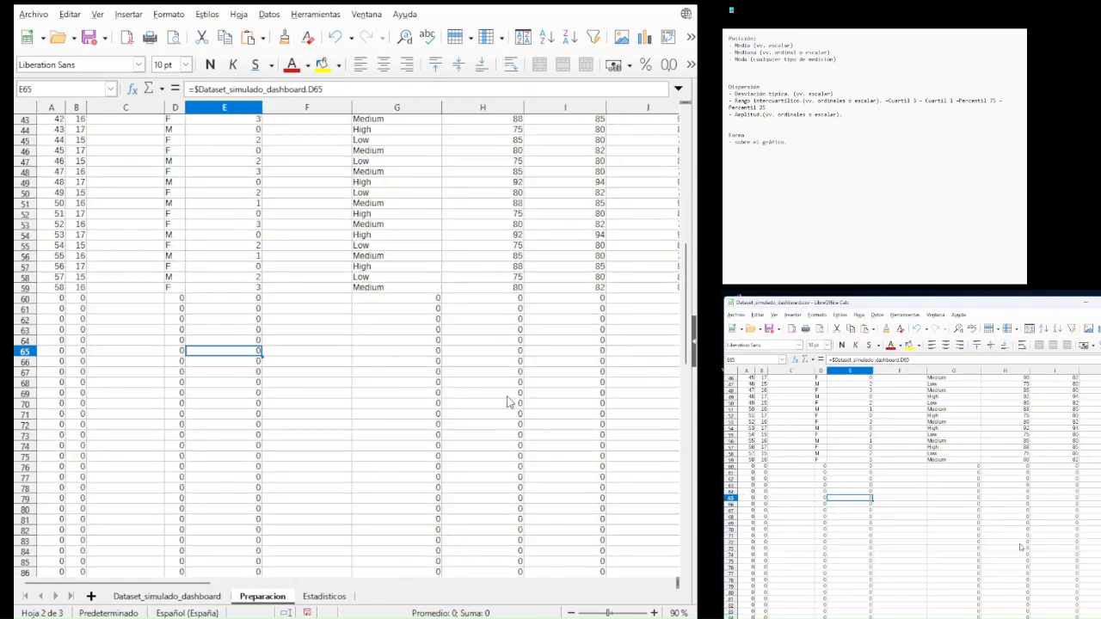
pyautogui.scroll(14, 508, 402)
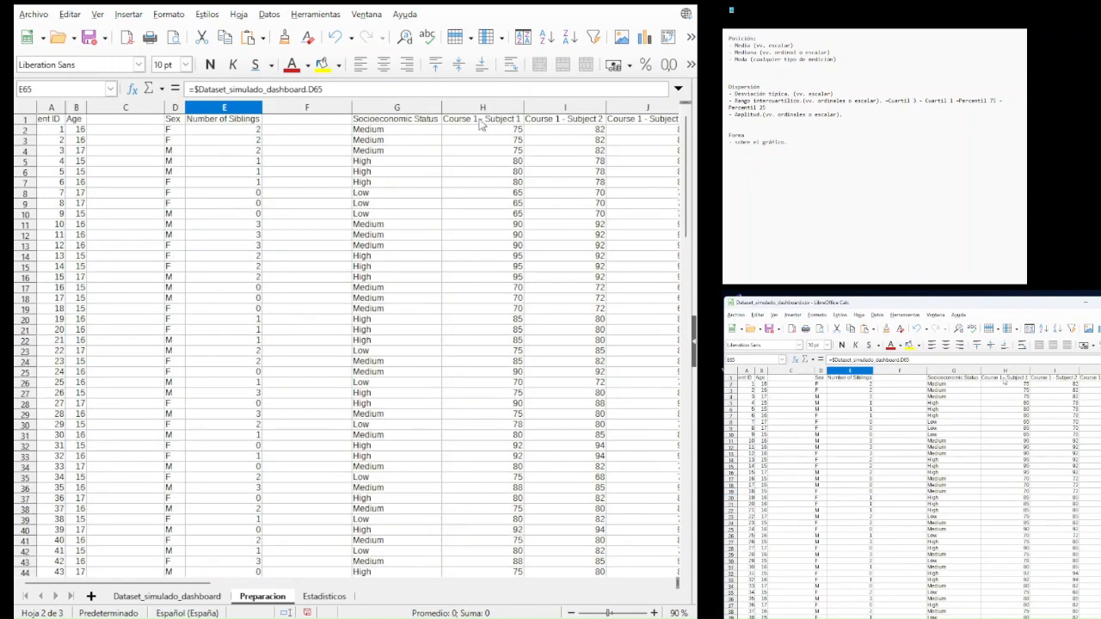
pyautogui.moveTo(481, 125); pyautogui.dragTo(632, 128)
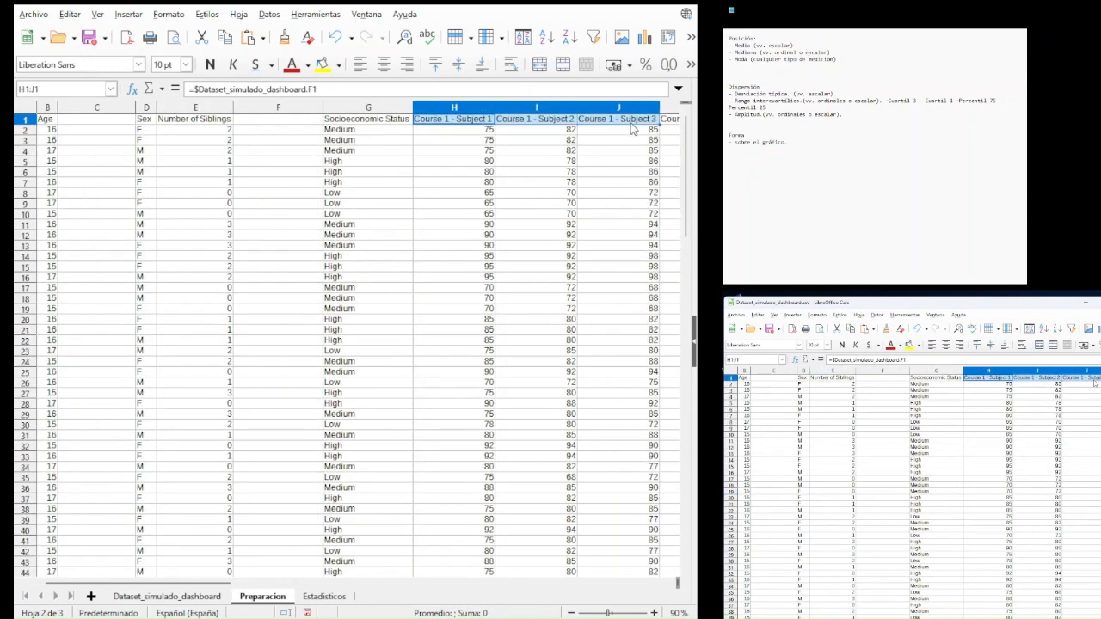
pyautogui.click(208, 127)
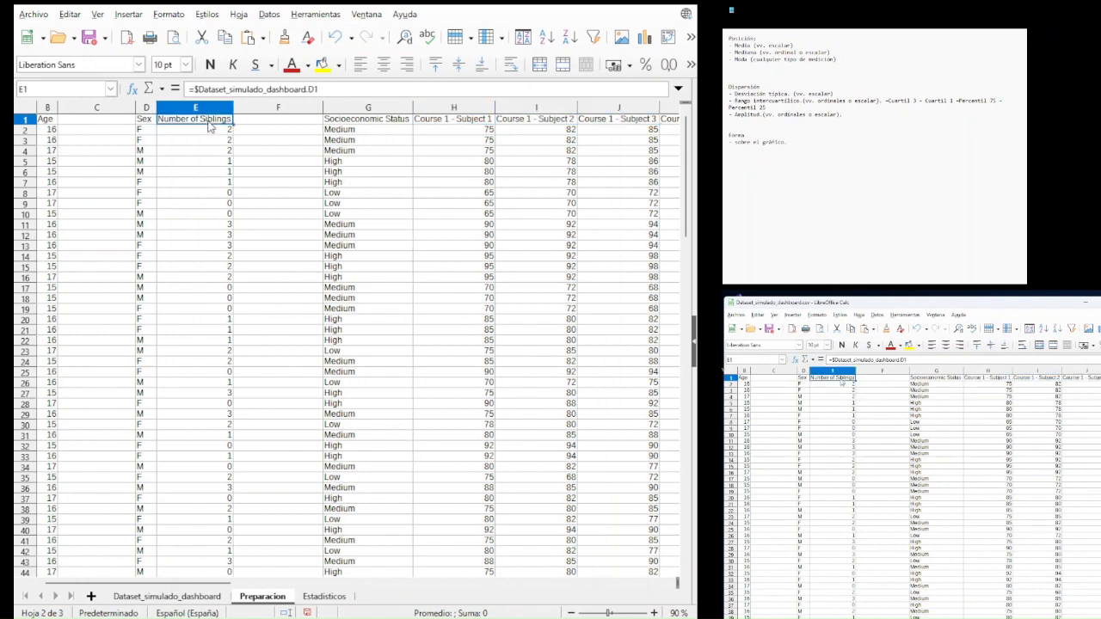
# - Enter the column heading "Número de hermanos" in cell C3 of the Estadísticos sheet, beside Edad
pyautogui.click(325, 597)
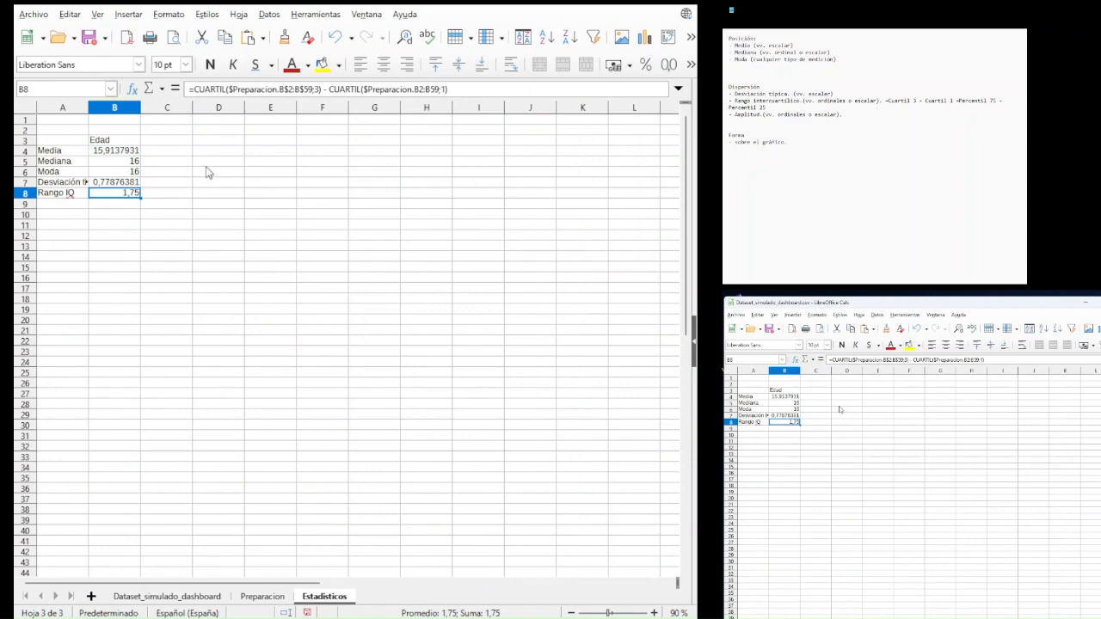
pyautogui.click(653, 613)
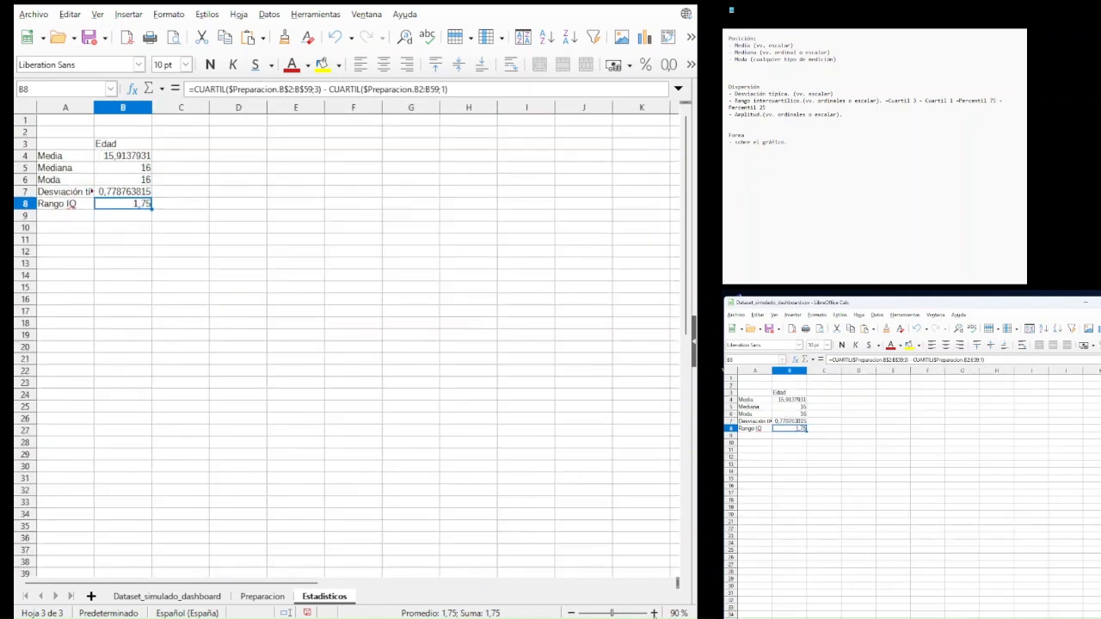
pyautogui.click(653, 613)
pyautogui.click(653, 613)
pyautogui.click(653, 614)
pyautogui.click(653, 613)
pyautogui.click(653, 614)
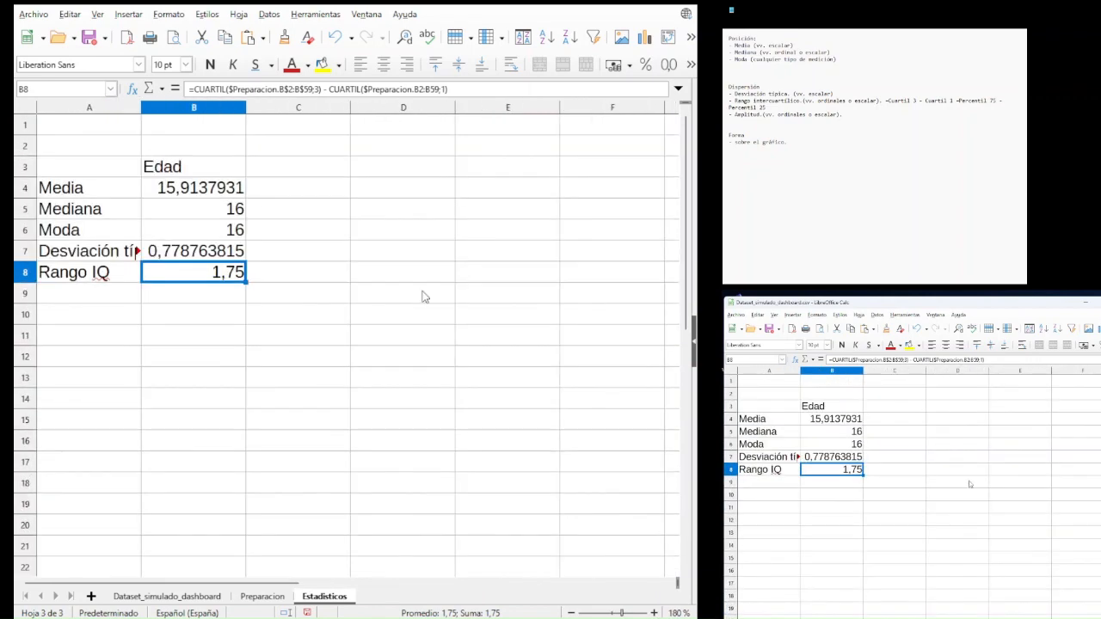
pyautogui.click(302, 154)
pyautogui.click(290, 174)
pyautogui.write('Número de r')
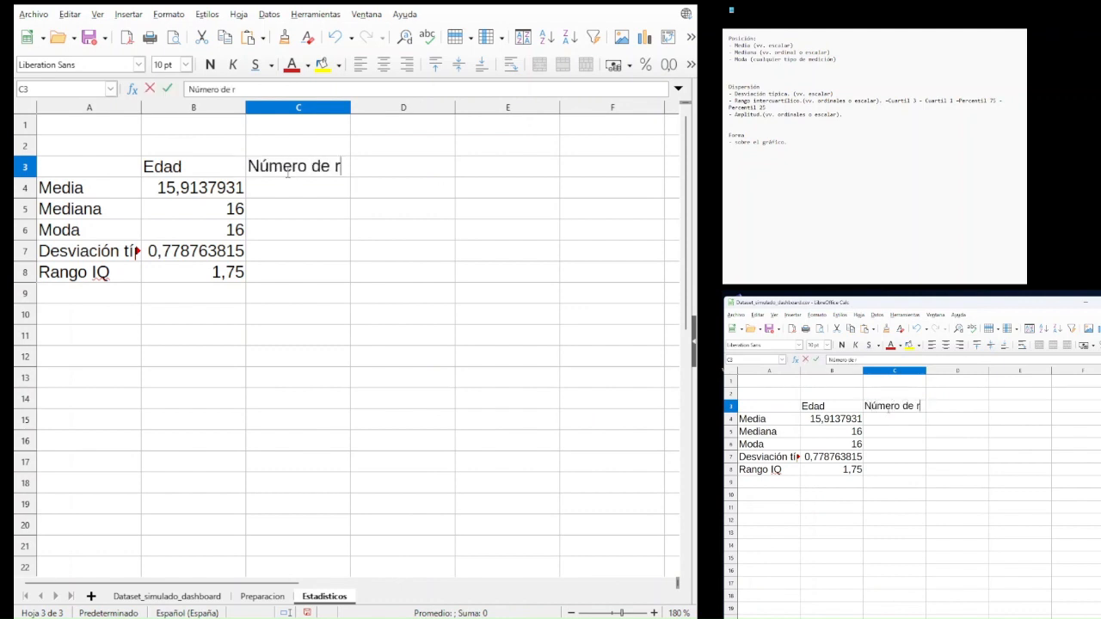
pyautogui.press('BackSpace')
pyautogui.write('hermanos')
pyautogui.press('Tab')
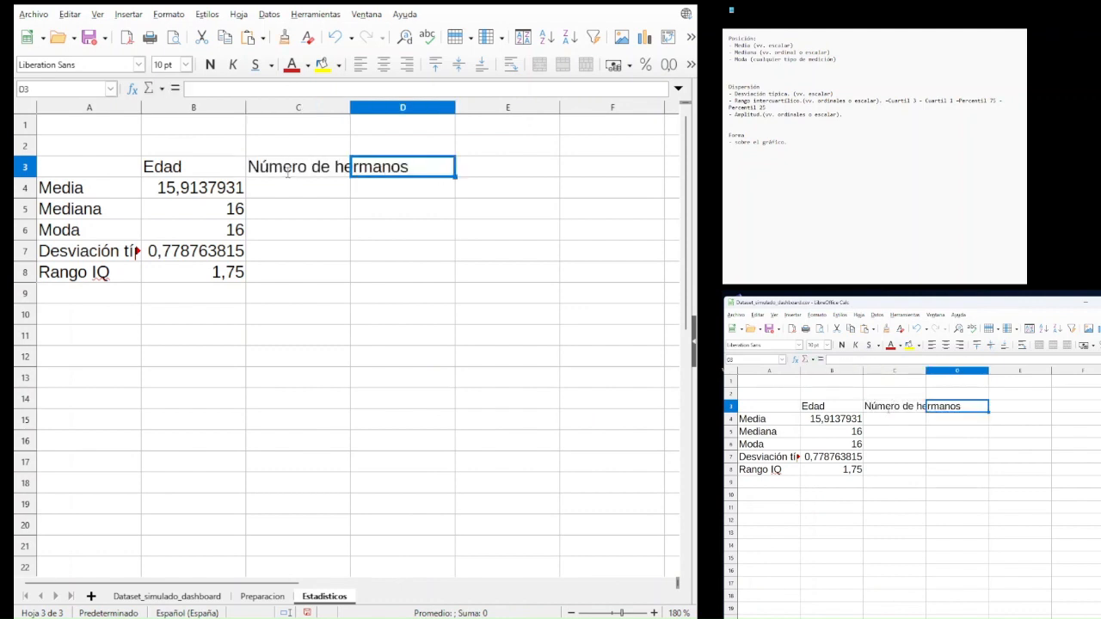
pyautogui.write('Ca')
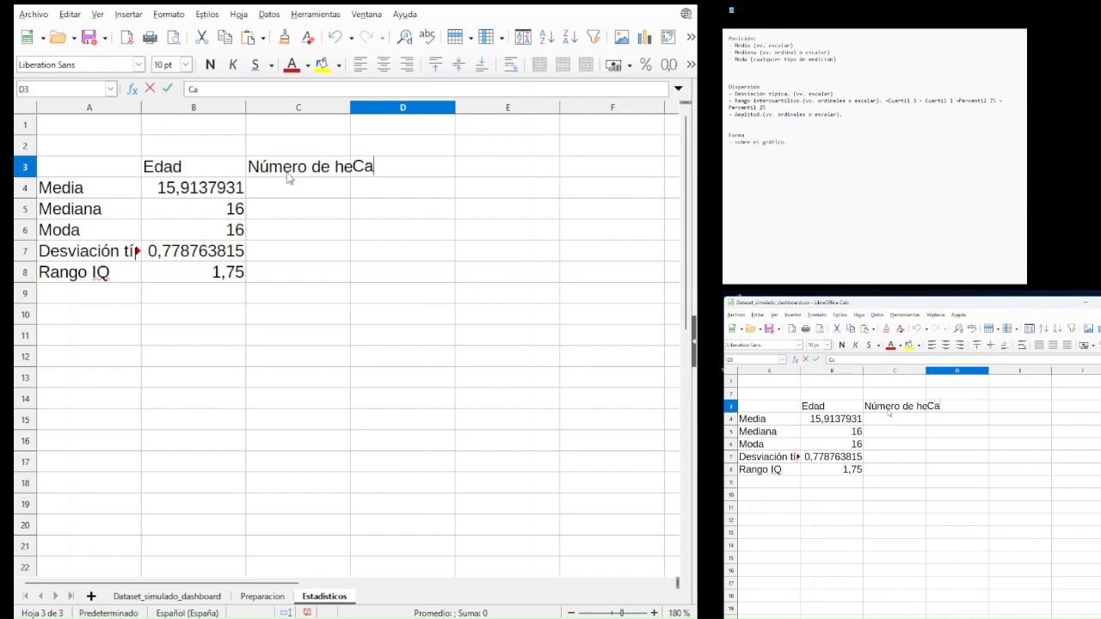
pyautogui.write('lifica')
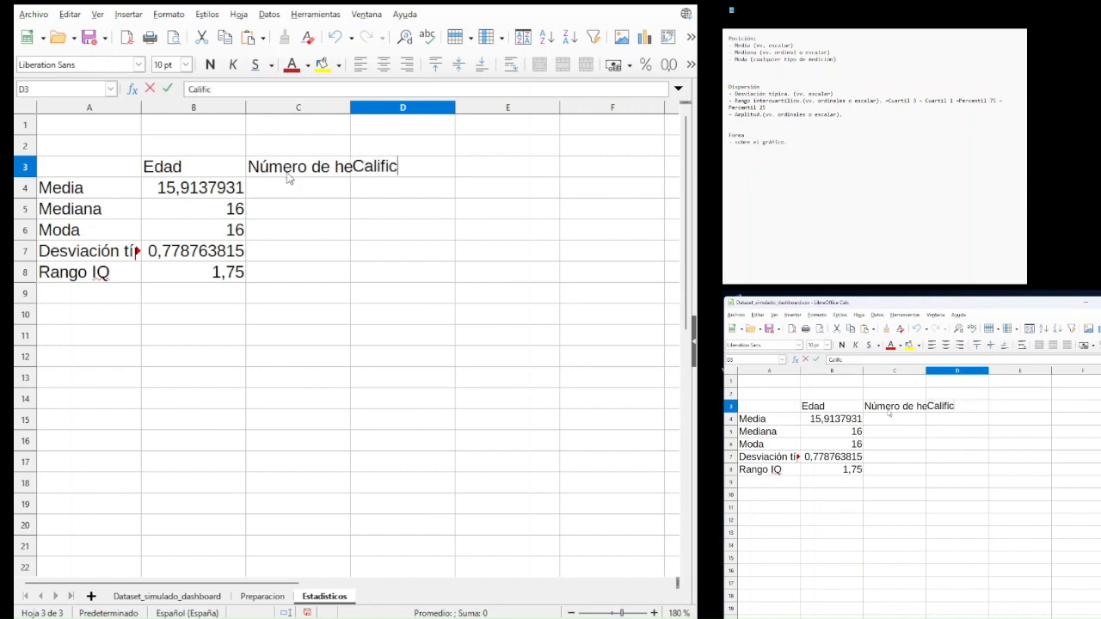
pyautogui.press('BackSpace')
pyautogui.press('BackSpace')
pyautogui.press('BackSpace')
pyautogui.press('BackSpace')
pyautogui.press('BackSpace')
pyautogui.press('BackSpace')
pyautogui.press('BackSpace')
pyautogui.press('BackSpace')
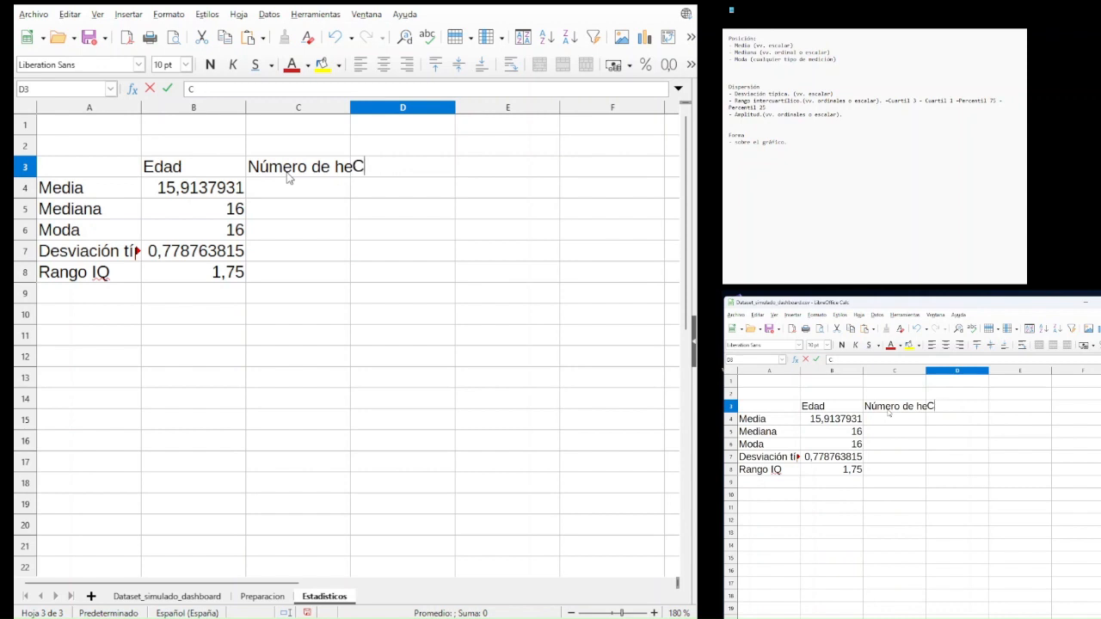
# - Enter the heading "Calificaciones" in cell D2 and select C4, the Media cell under Número de hermanos
pyautogui.press('Up')
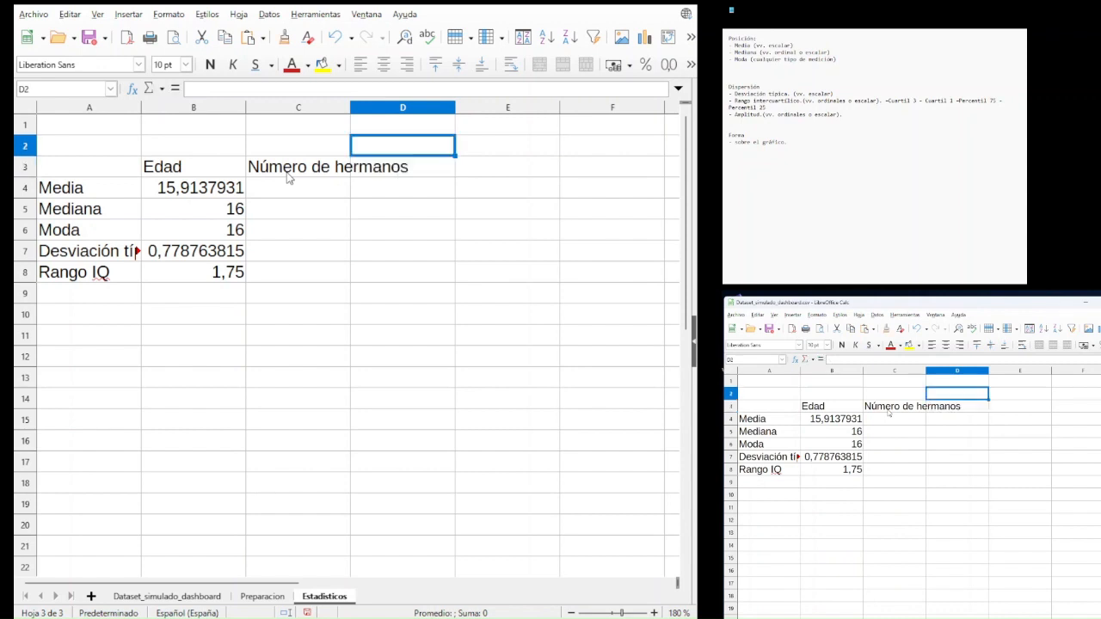
pyautogui.write('Califi')
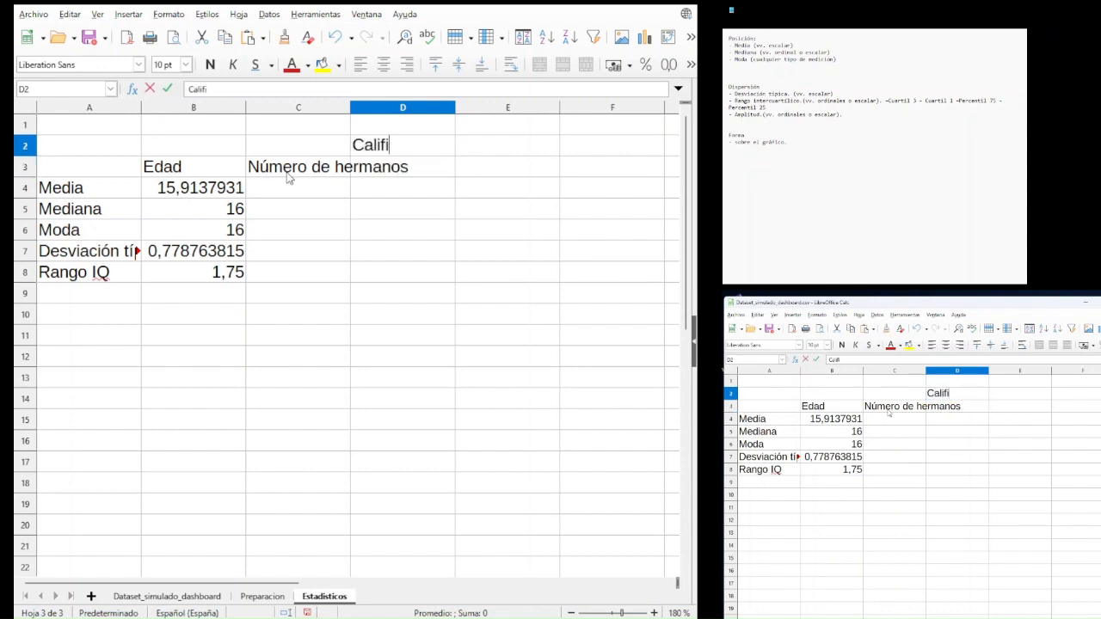
pyautogui.write('caciones')
pyautogui.press('Return')
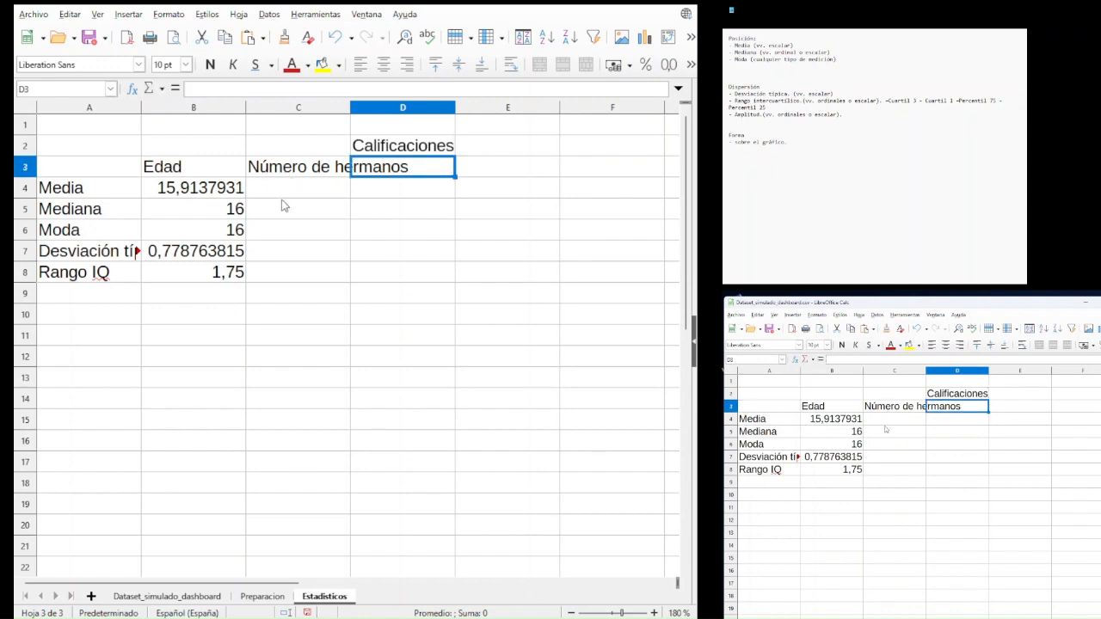
pyautogui.click(268, 194)
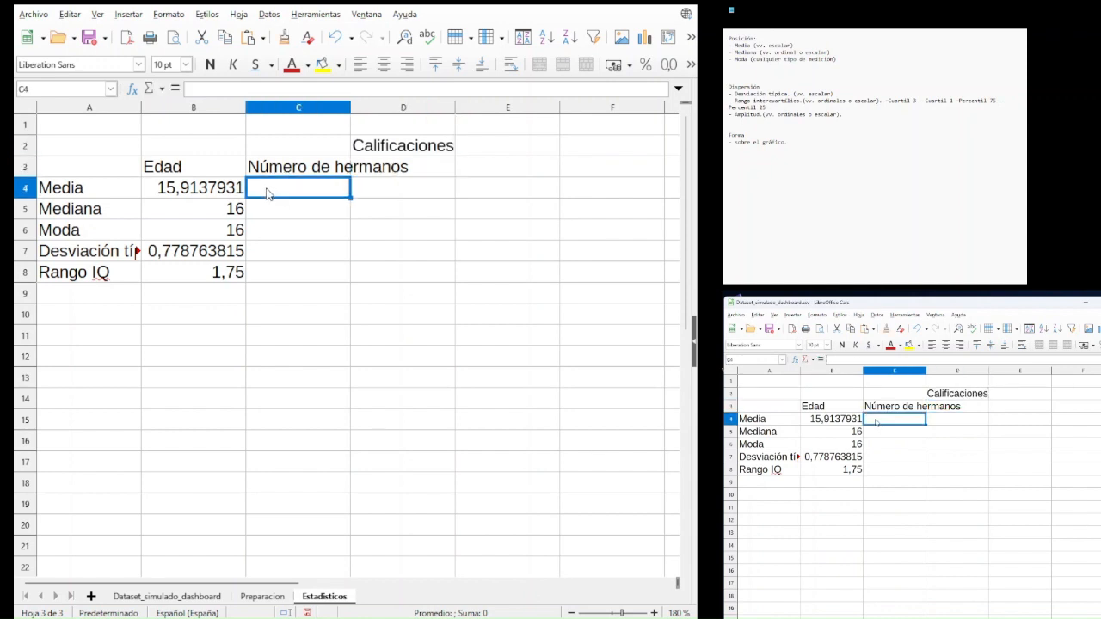
# - Find the PROMEDIO function in the function wizard and insert it in C4, the Media cell for Número de hermanos
pyautogui.click(132, 89)
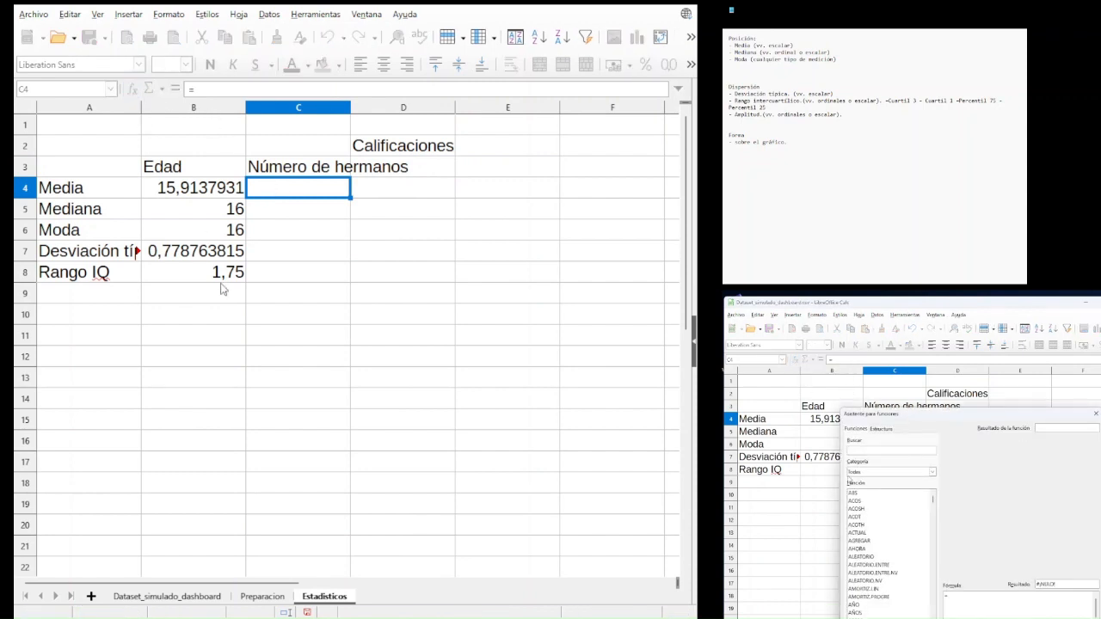
pyautogui.write('prom')
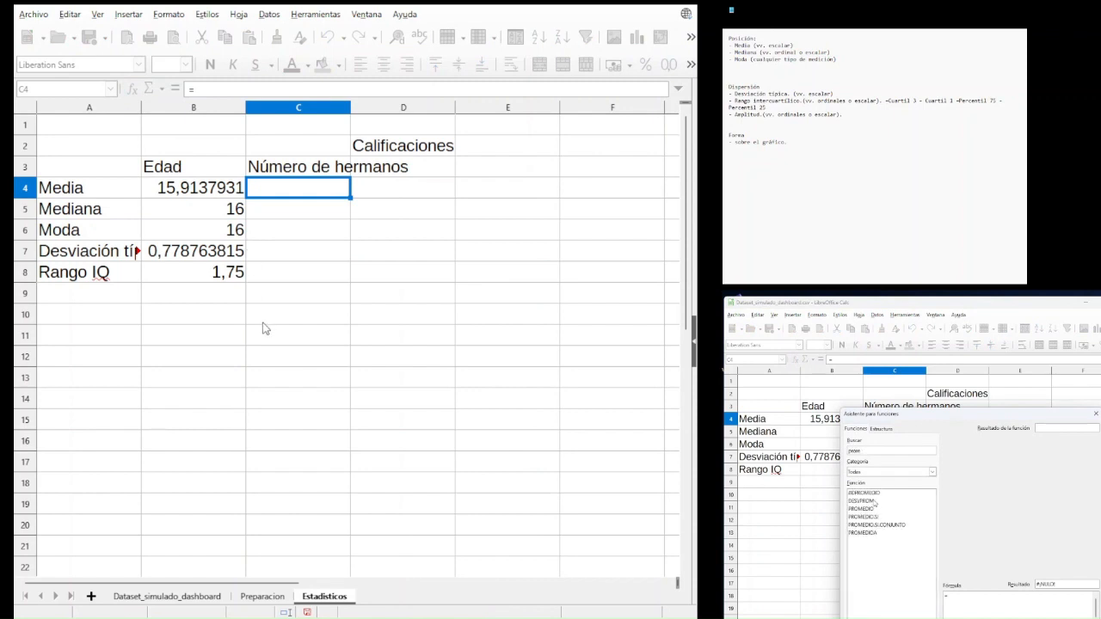
pyautogui.click(871, 509)
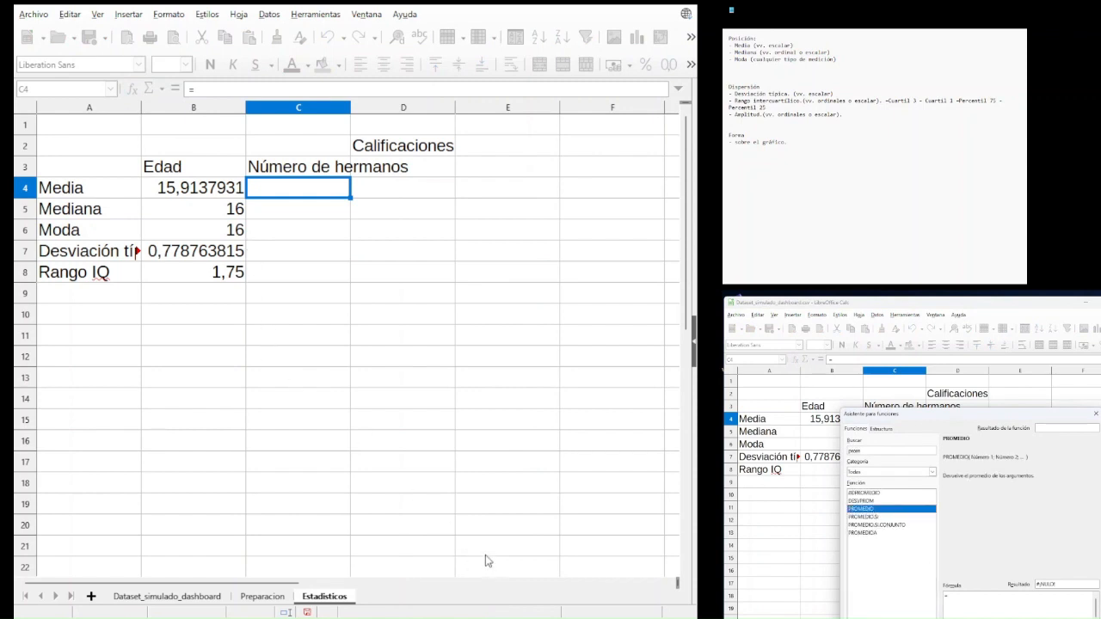
pyautogui.doubleClick(870, 509)
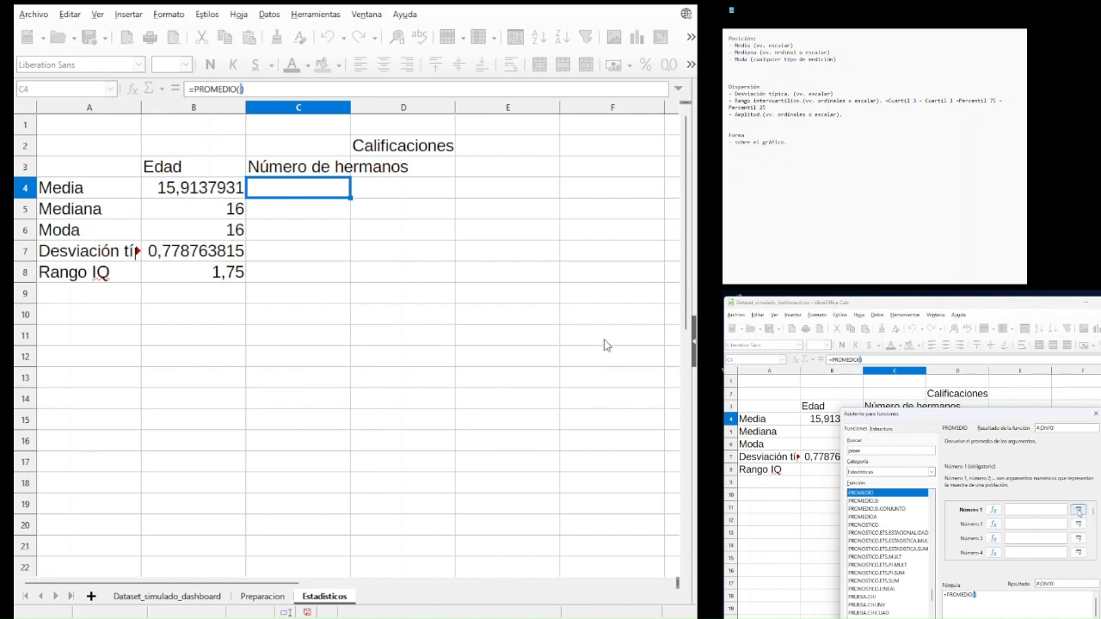
# - Use the Number of Siblings data in E2:E59 of the Preparacion sheet as Número 1 of PROMEDIO and complete the formula
pyautogui.click(1079, 510)
pyautogui.click(262, 596)
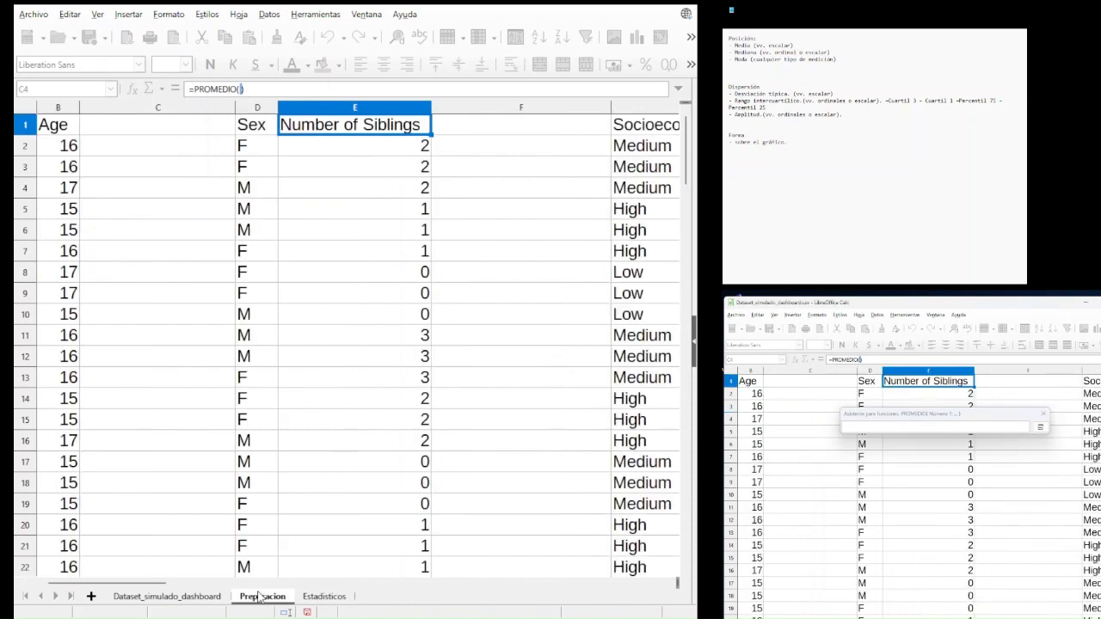
pyautogui.moveTo(923, 409); pyautogui.dragTo(1069, 477)
pyautogui.moveTo(376, 152); pyautogui.dragTo(381, 369)
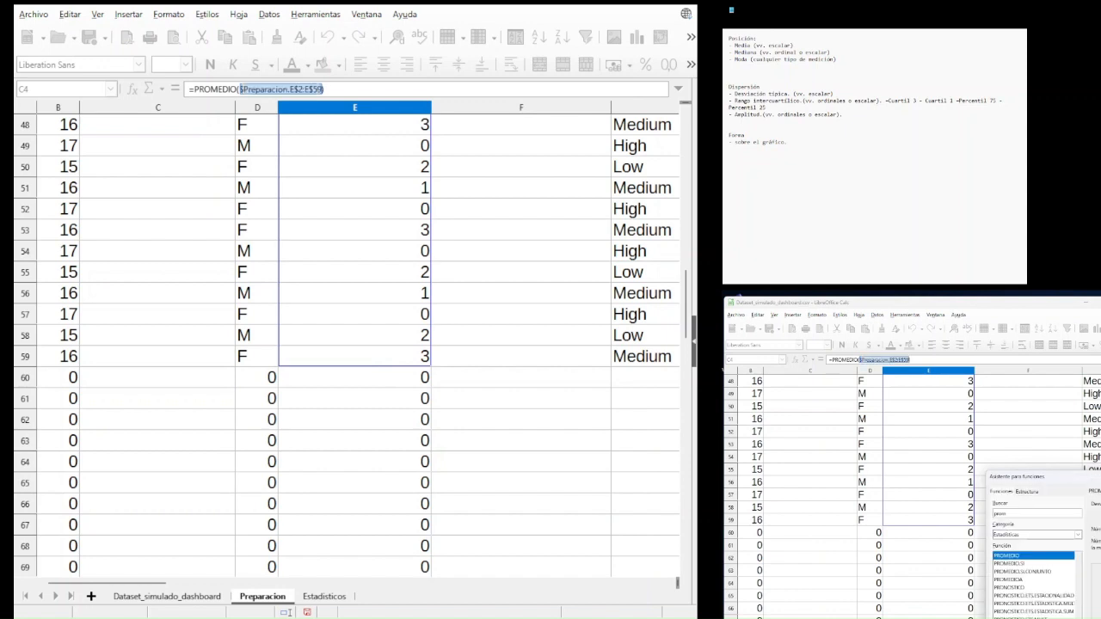
pyautogui.press('Return')
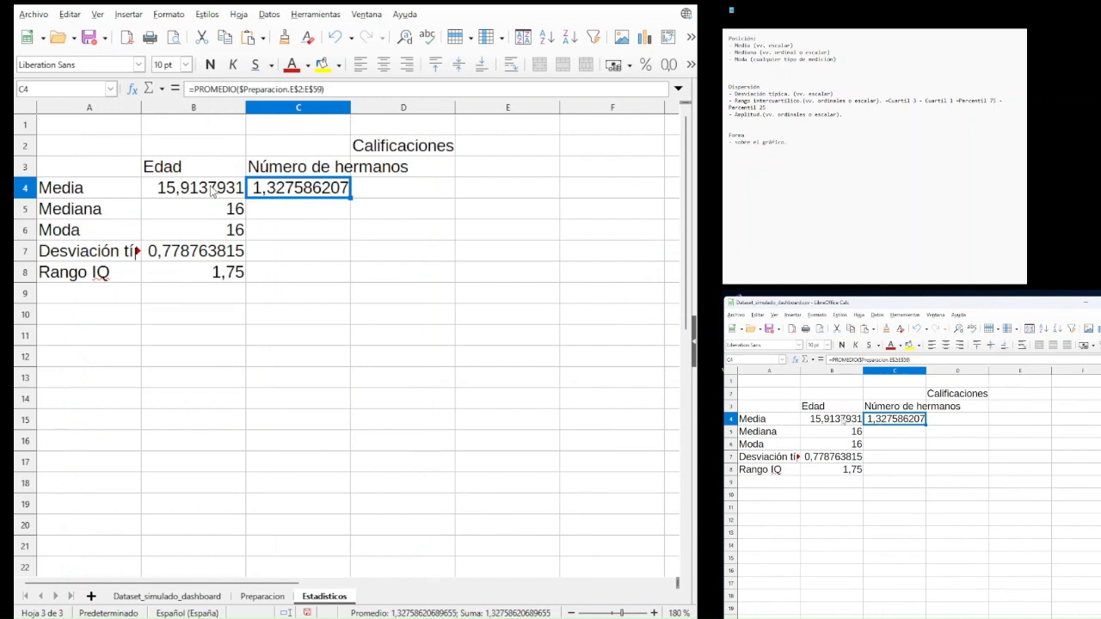
pyautogui.click(285, 212)
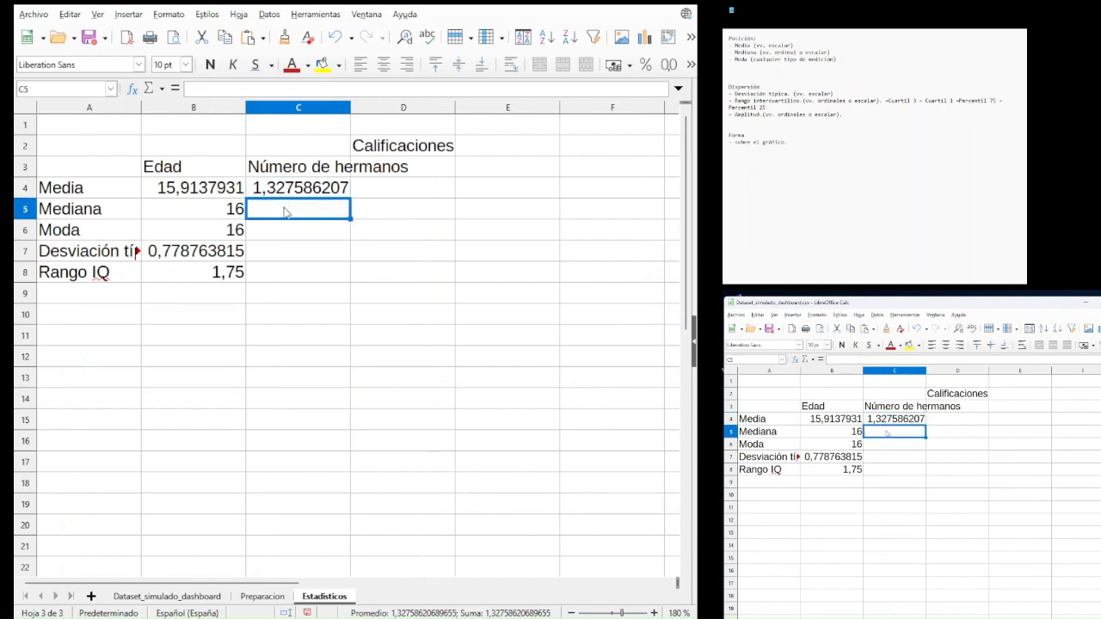
pyautogui.click(285, 232)
pyautogui.click(287, 255)
pyautogui.click(287, 270)
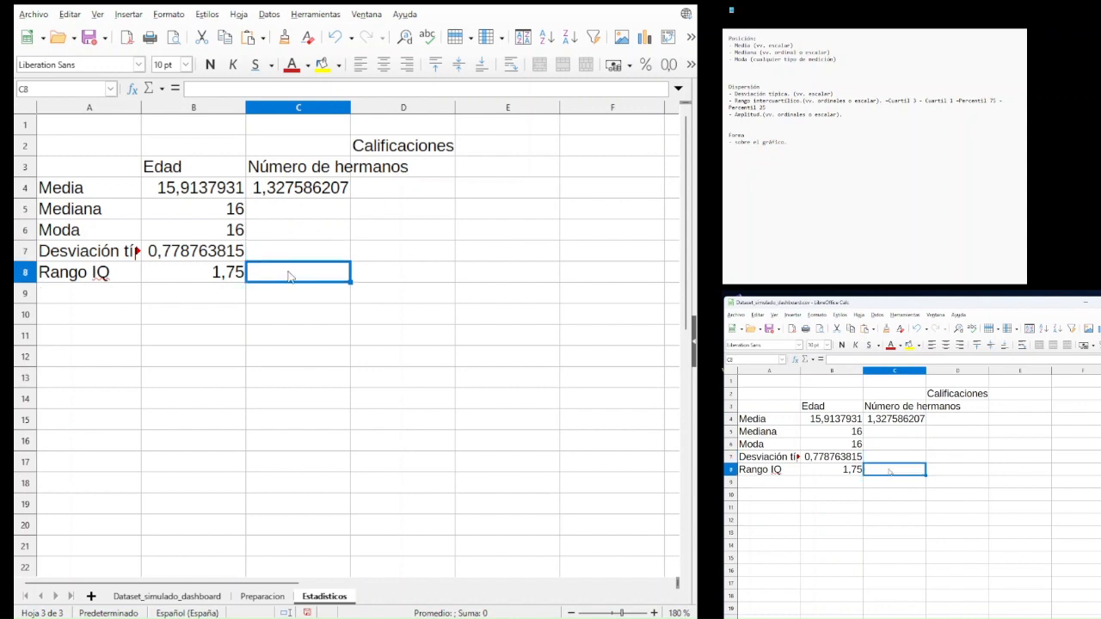
pyautogui.click(290, 213)
pyautogui.click(289, 234)
pyautogui.click(289, 252)
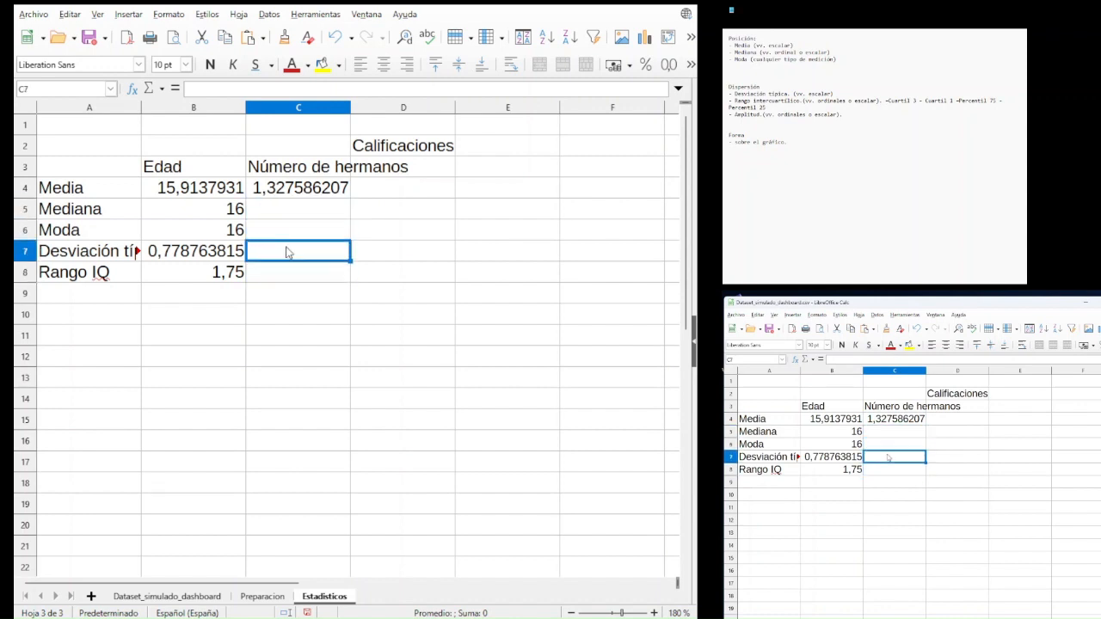
pyautogui.click(298, 276)
pyautogui.click(295, 215)
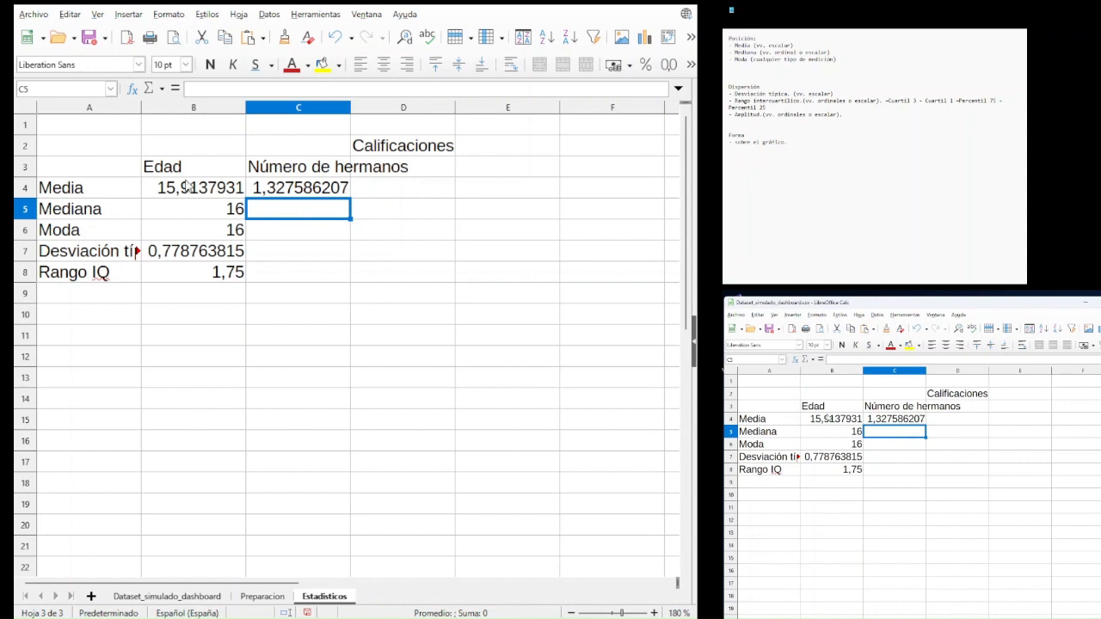
# - Examine the formula behind the Number of Siblings heading in the Preparacion sheet, then return to Estadisticos
pyautogui.click(265, 599)
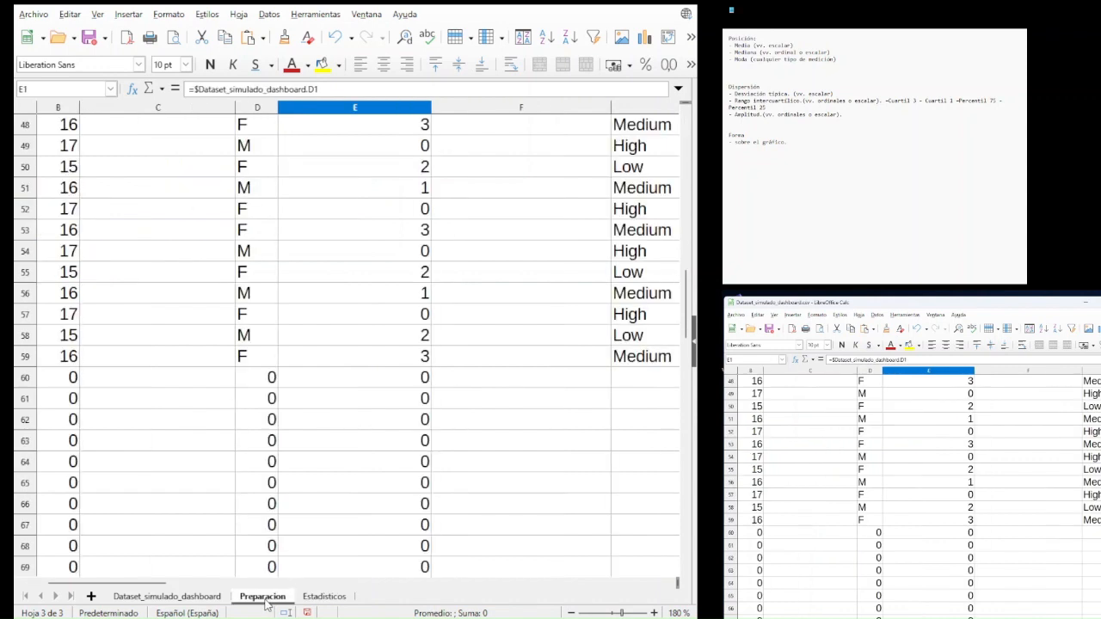
pyautogui.scroll(3, 354, 338)
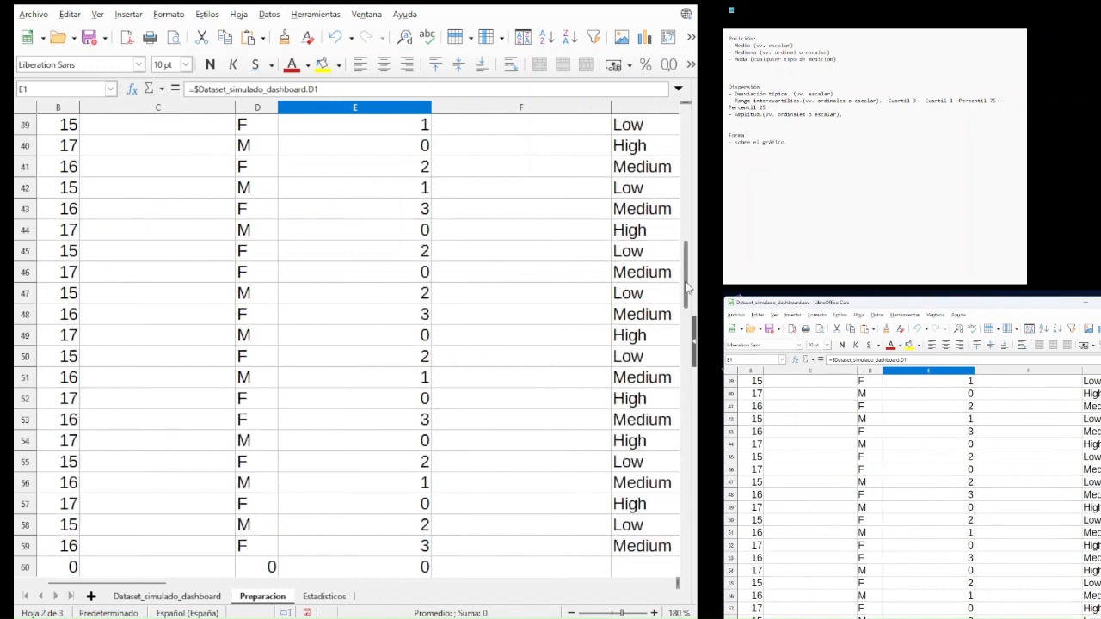
pyautogui.moveTo(686, 286); pyautogui.dragTo(671, 129)
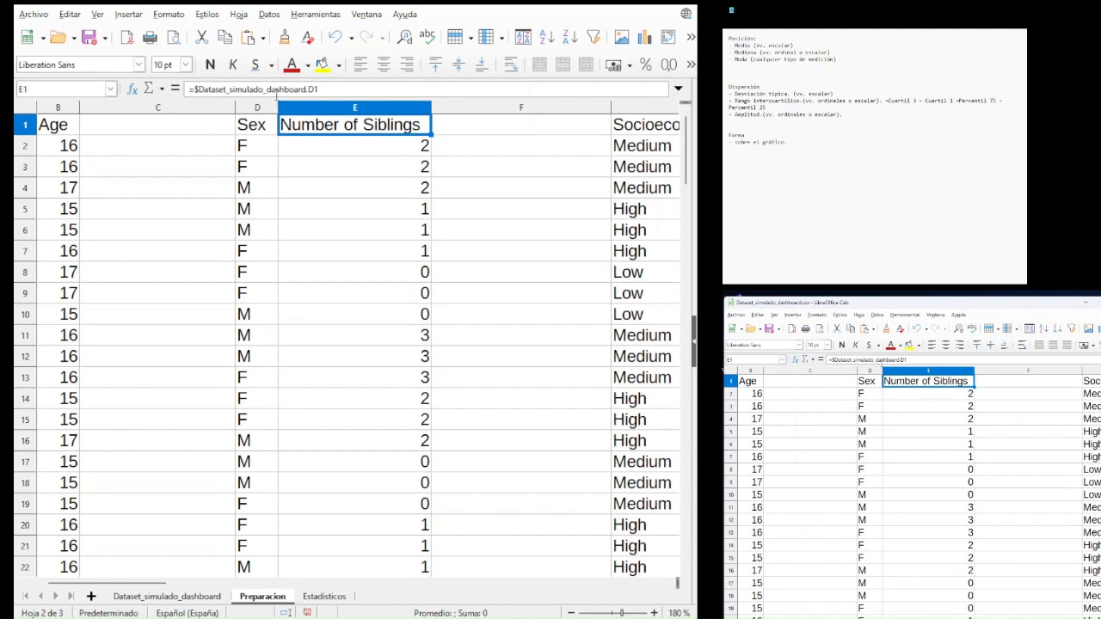
pyautogui.moveTo(321, 89); pyautogui.dragTo(191, 75)
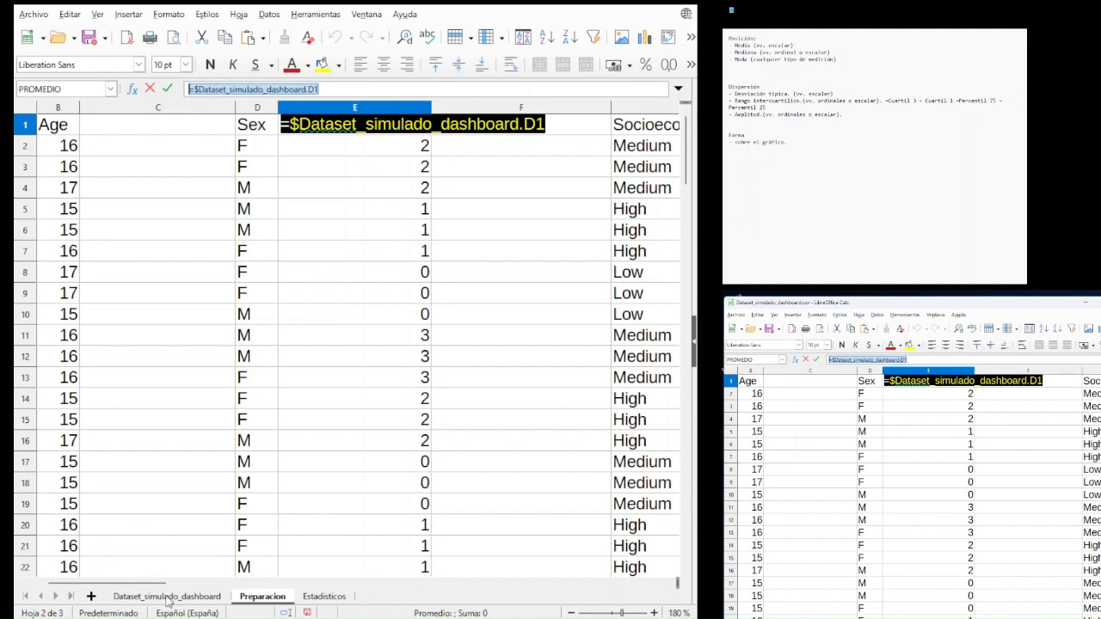
pyautogui.press('Escape')
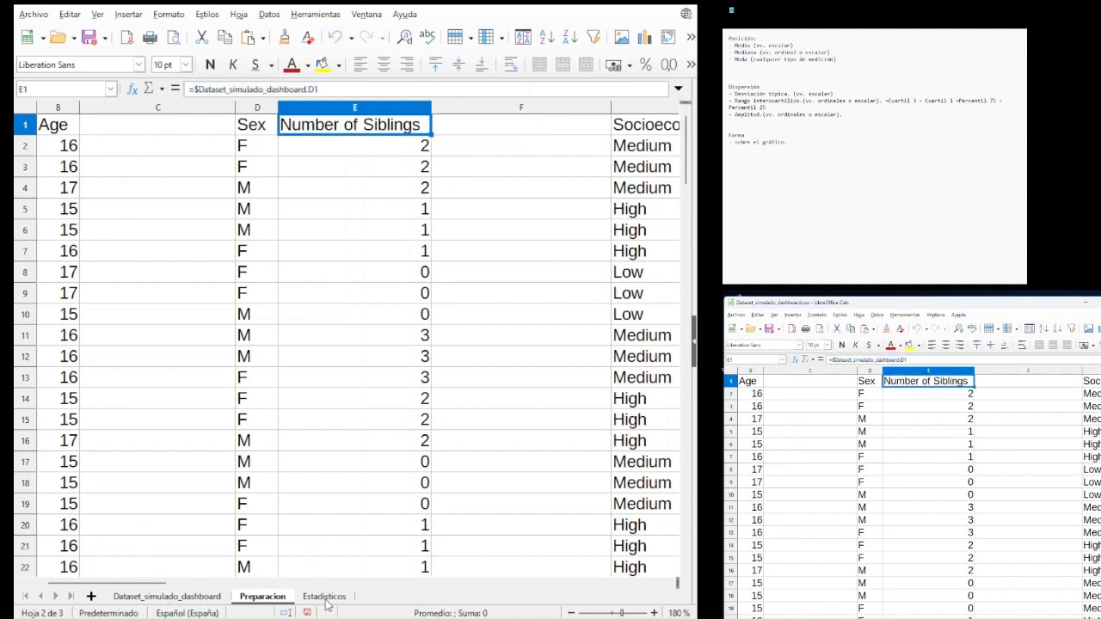
pyautogui.click(325, 599)
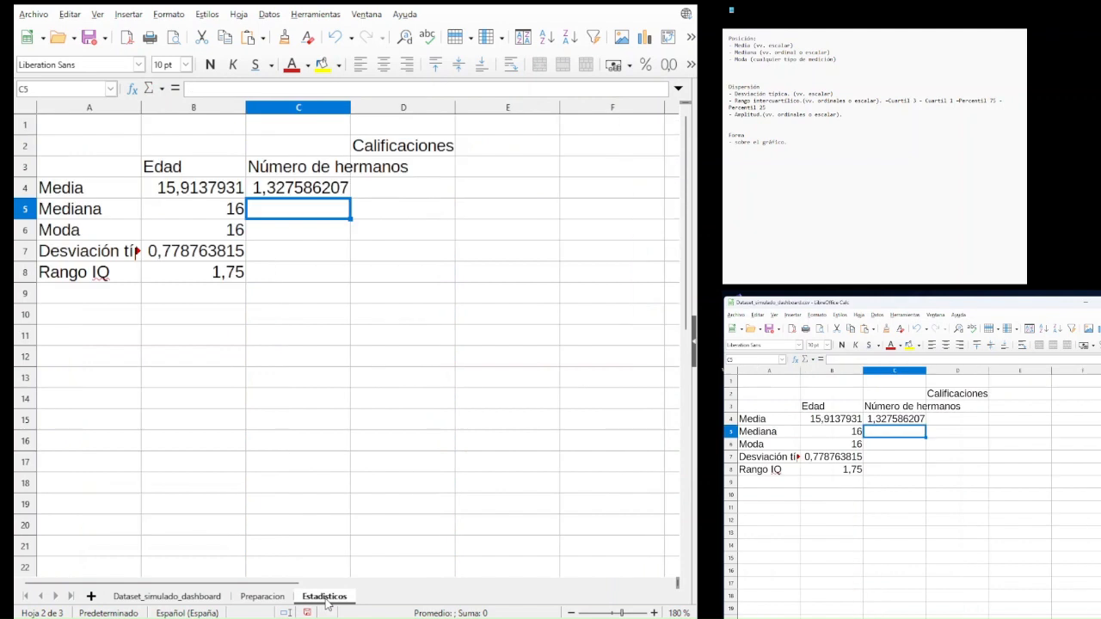
# - Enter a reference in D3 of Estadisticos to the Course 1 - Subject 1 heading in Preparacion H1
pyautogui.click(323, 169)
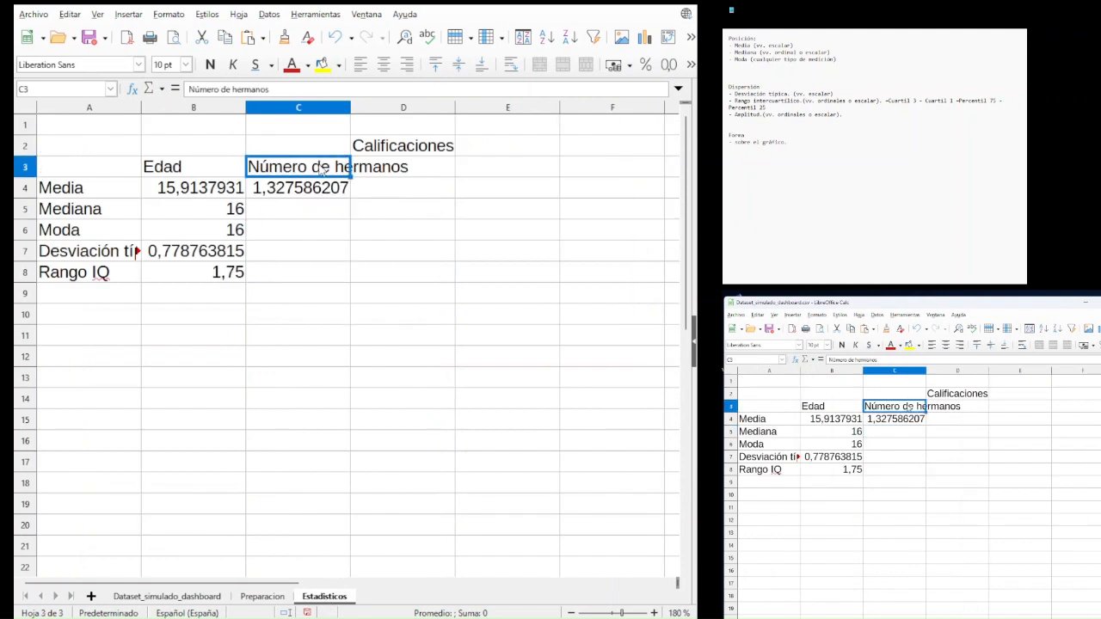
pyautogui.click(383, 167)
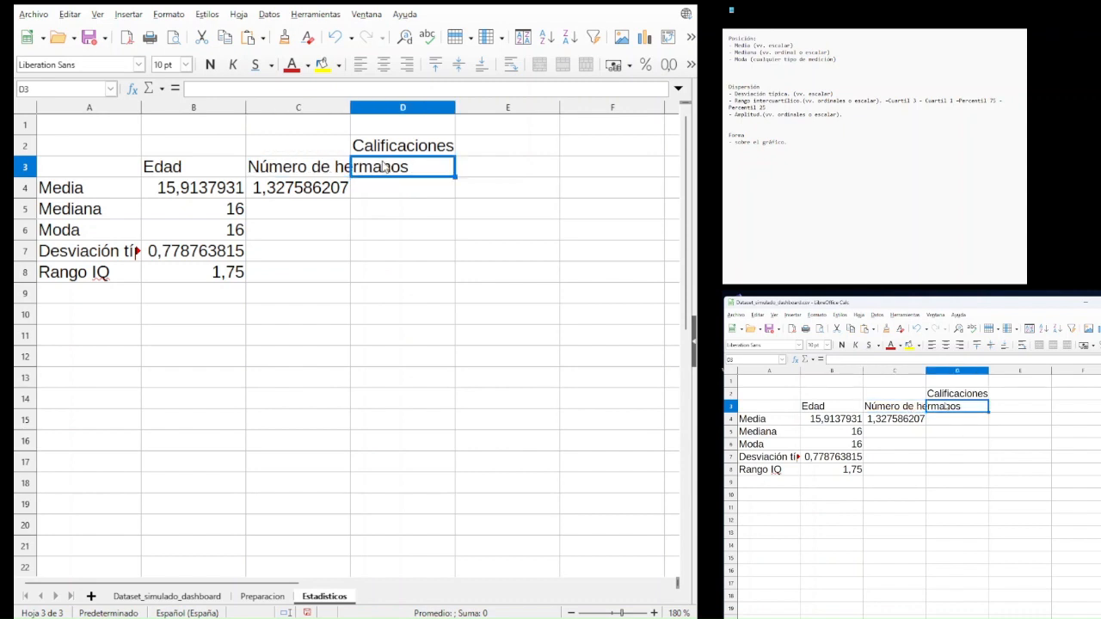
pyautogui.write('=')
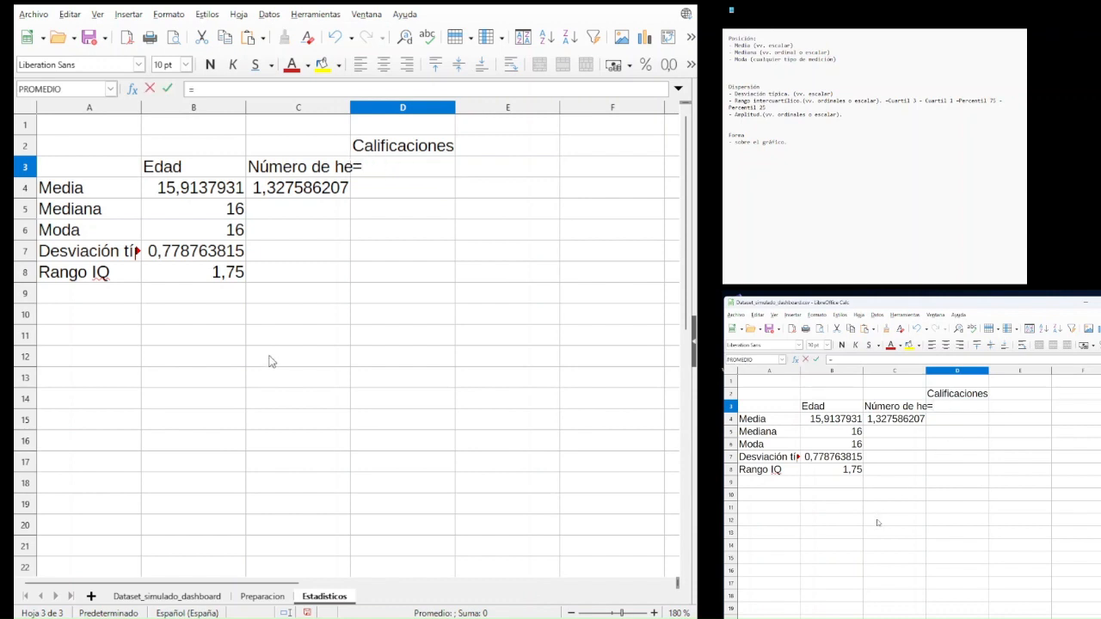
pyautogui.click(262, 597)
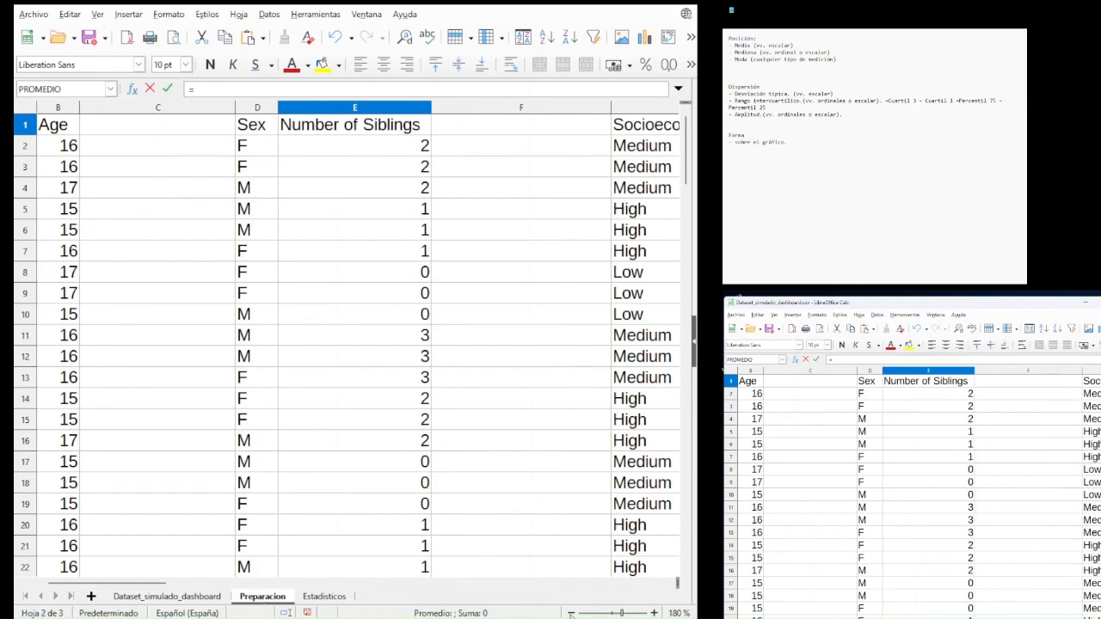
pyautogui.click(570, 614)
pyautogui.click(570, 613)
pyautogui.click(570, 613)
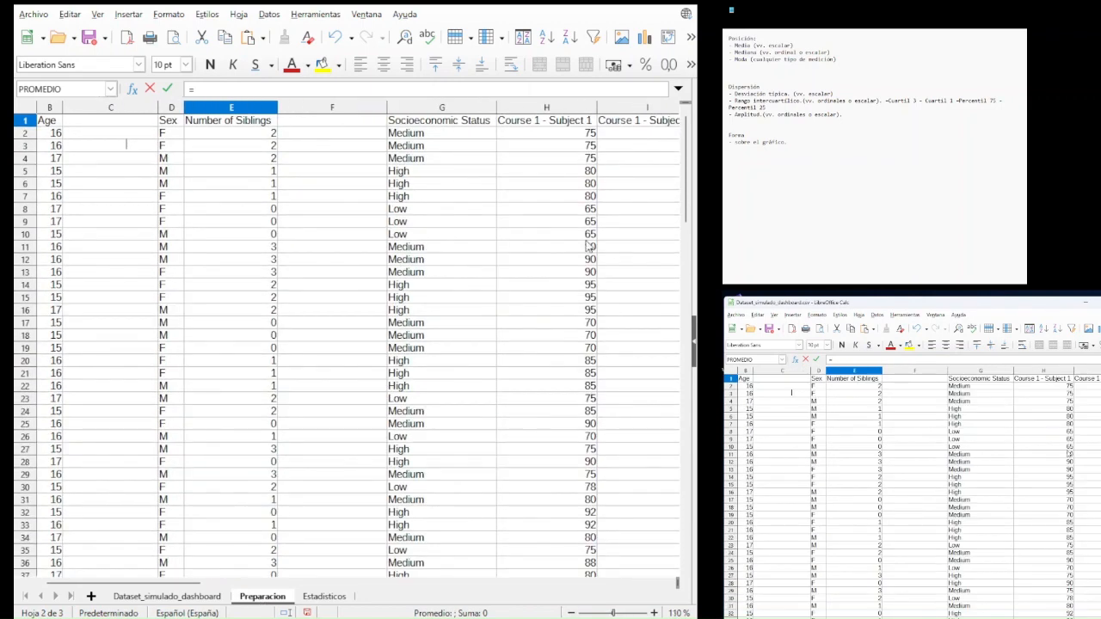
pyautogui.click(534, 123)
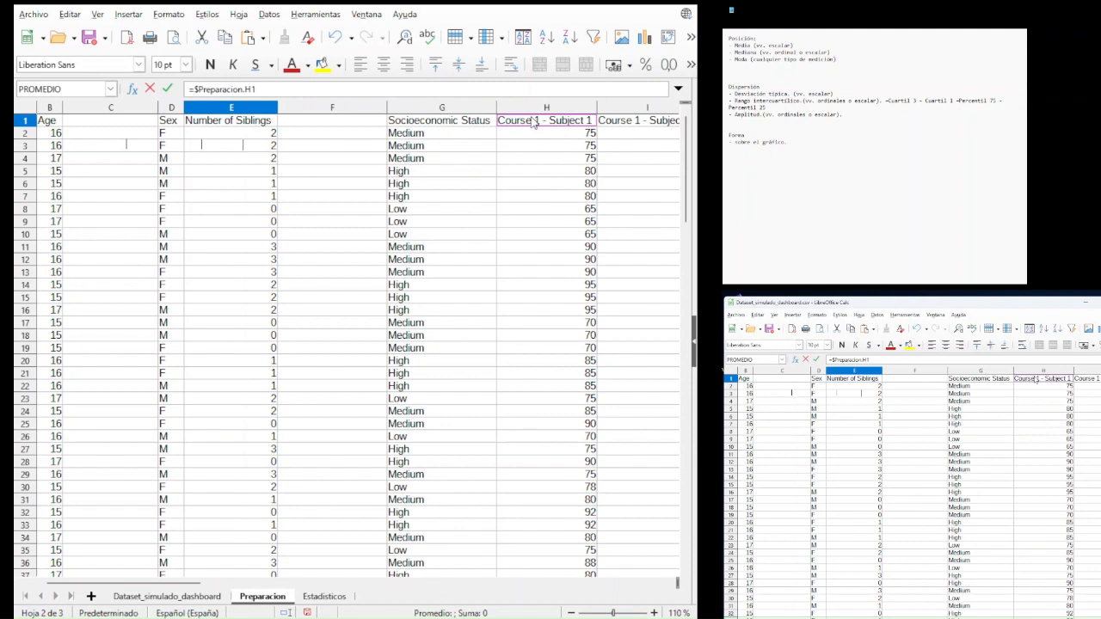
pyautogui.press('Return')
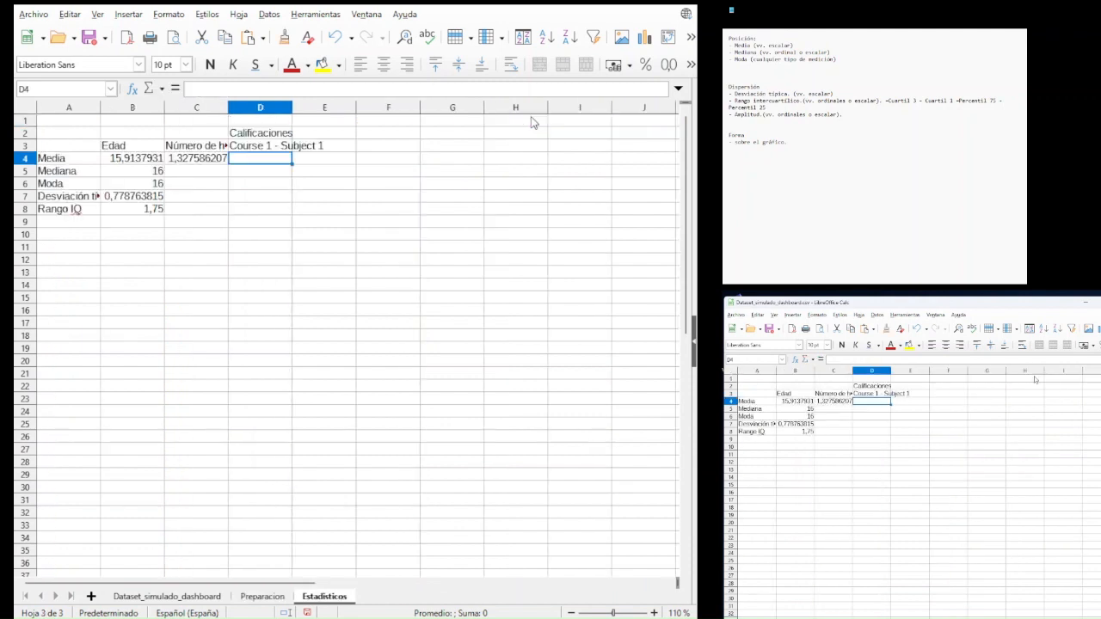
# - Fill the course heading reference from D3 across row 3 through Course 3 - Subject 5, and clear the surplus reference in S3
pyautogui.click(278, 146)
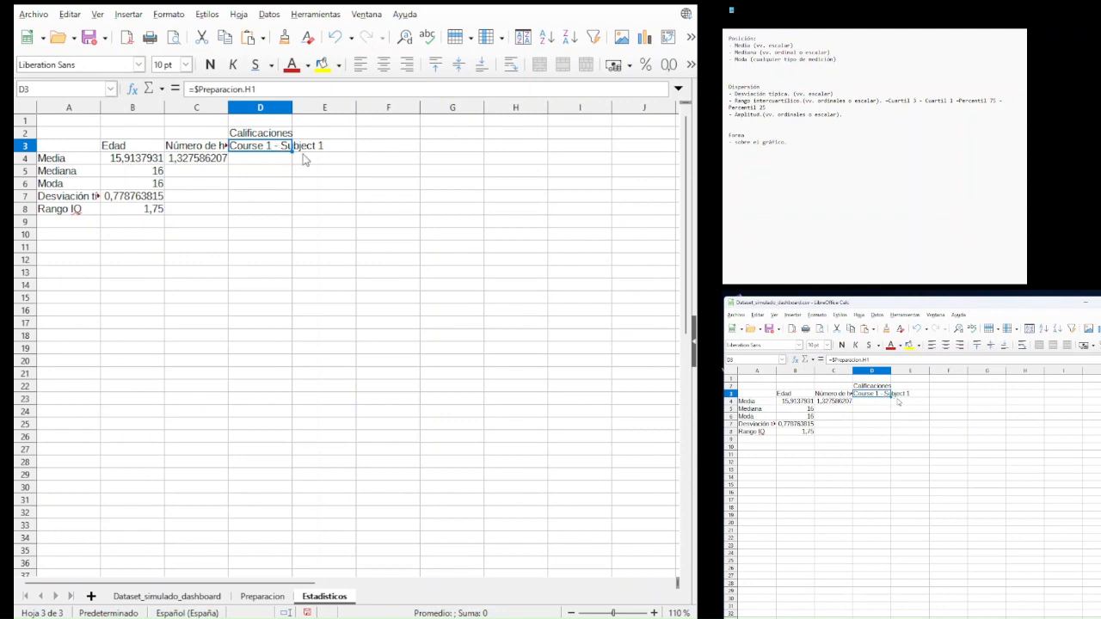
pyautogui.moveTo(291, 155); pyautogui.dragTo(649, 159)
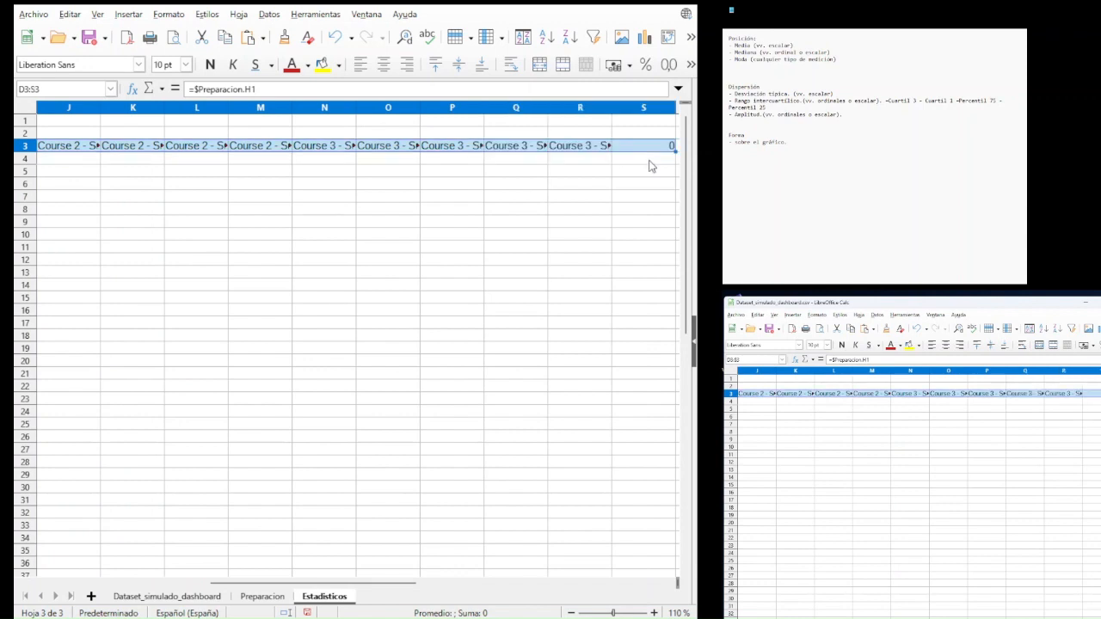
pyautogui.click(644, 147)
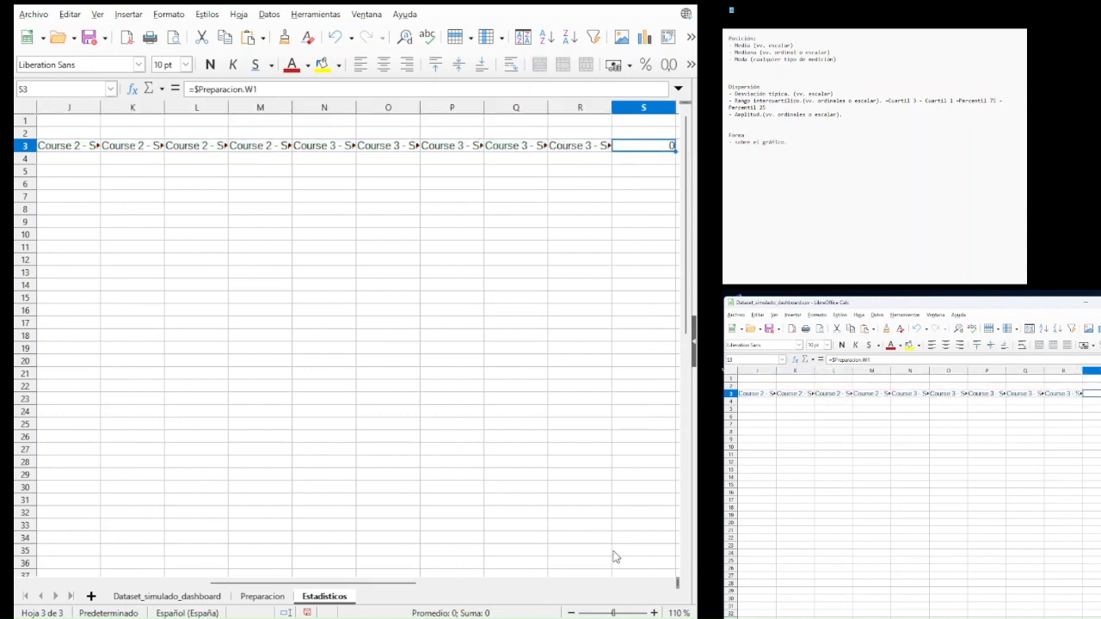
pyautogui.press('Delete')
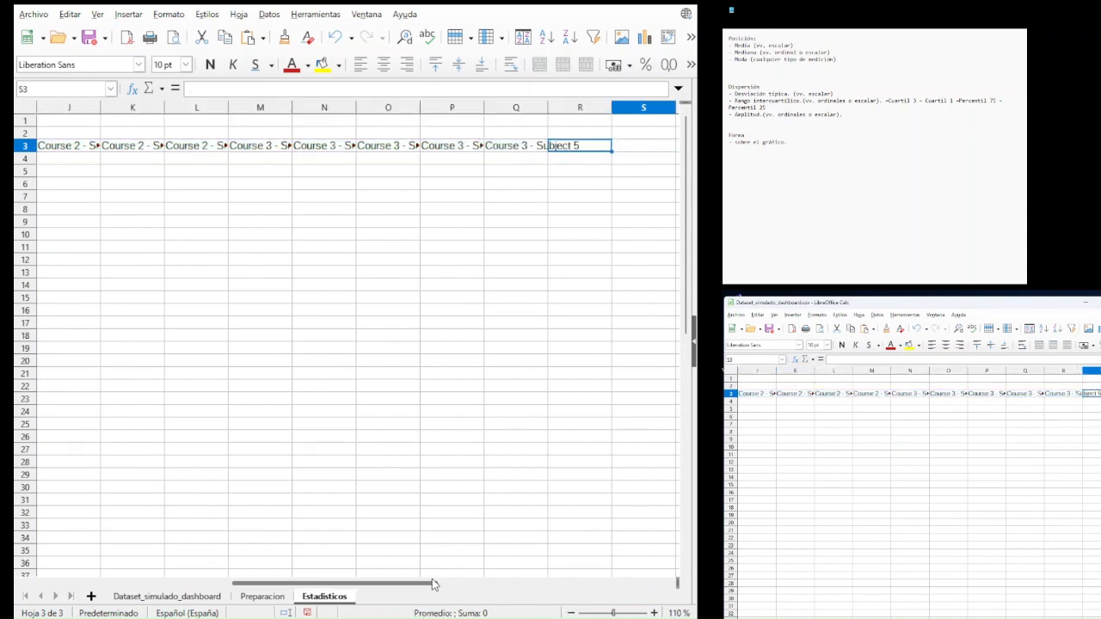
pyautogui.moveTo(432, 584); pyautogui.dragTo(231, 585)
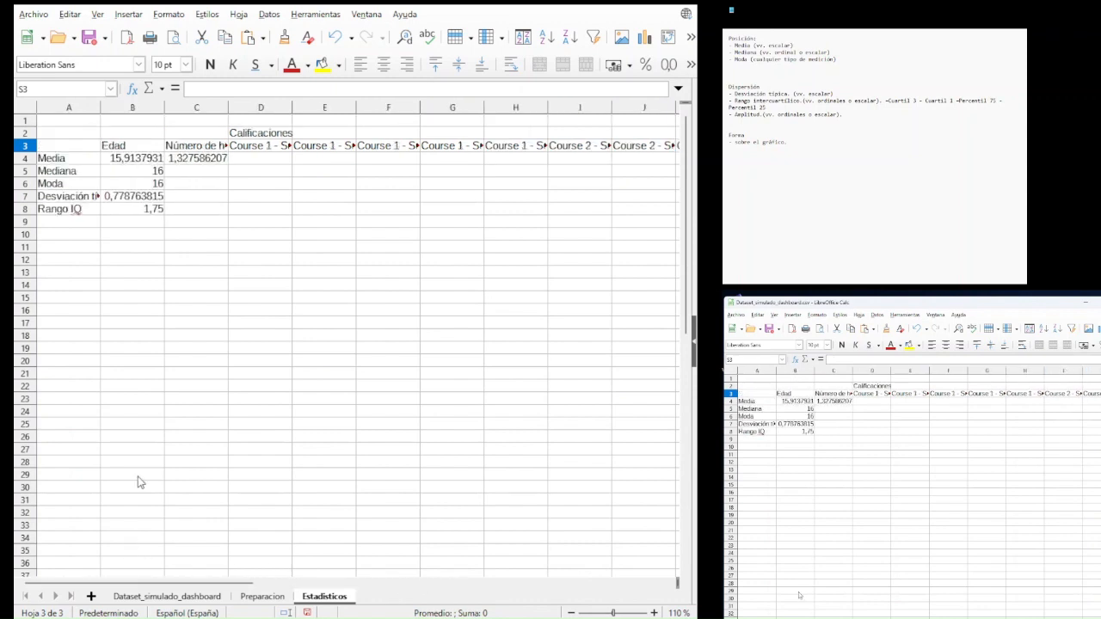
# - Delete the mean formula for Número de hermanos in C4
pyautogui.click(190, 161)
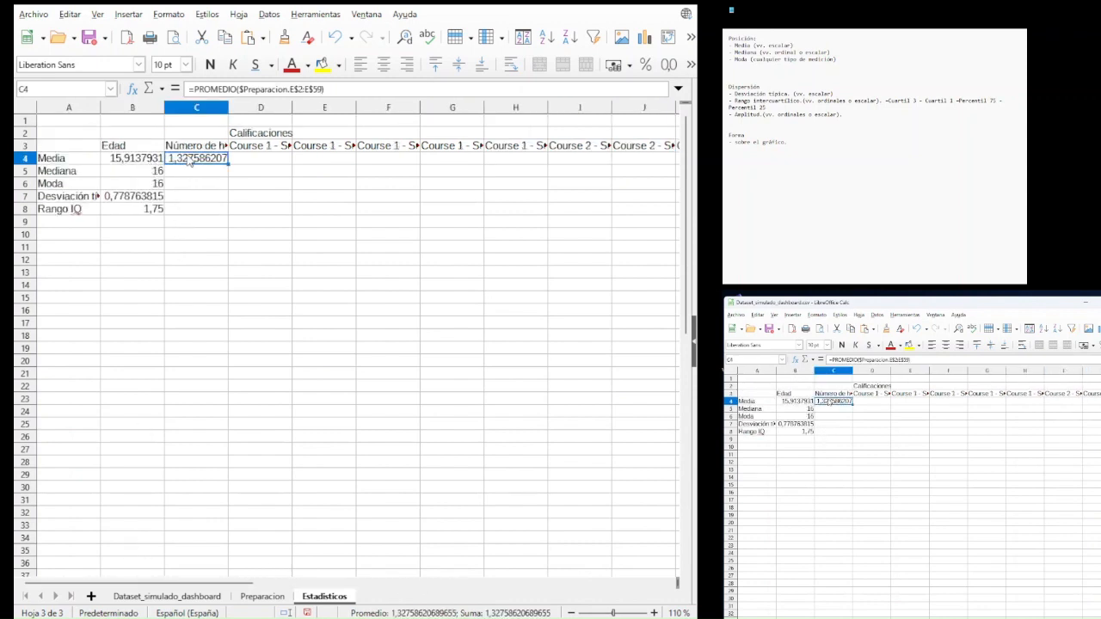
pyautogui.press('Delete')
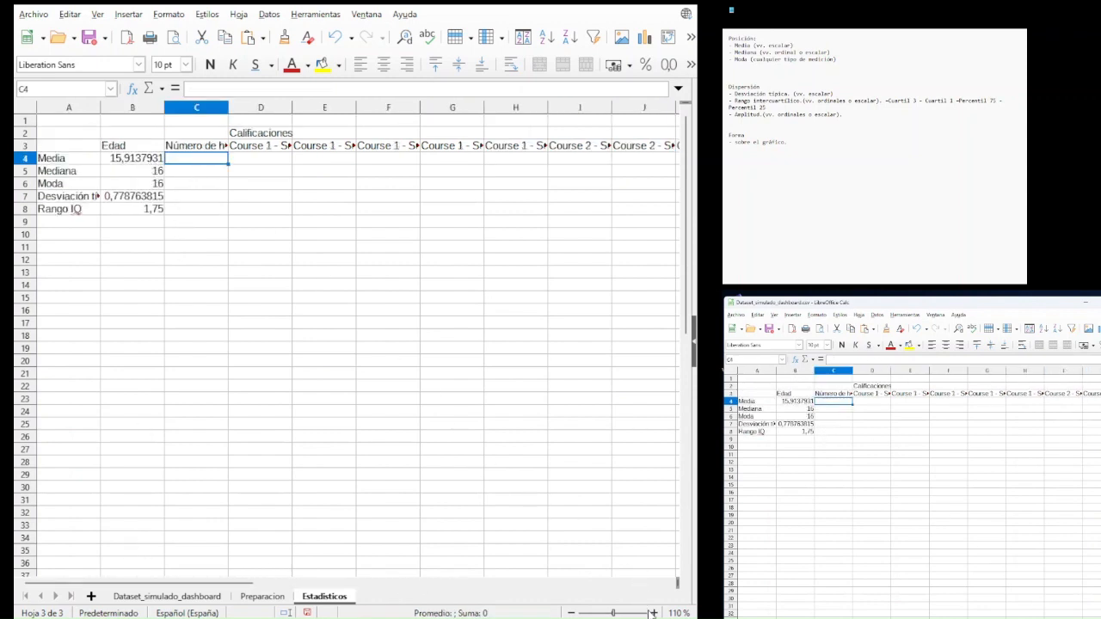
pyautogui.click(654, 612)
pyautogui.click(654, 613)
pyautogui.click(654, 612)
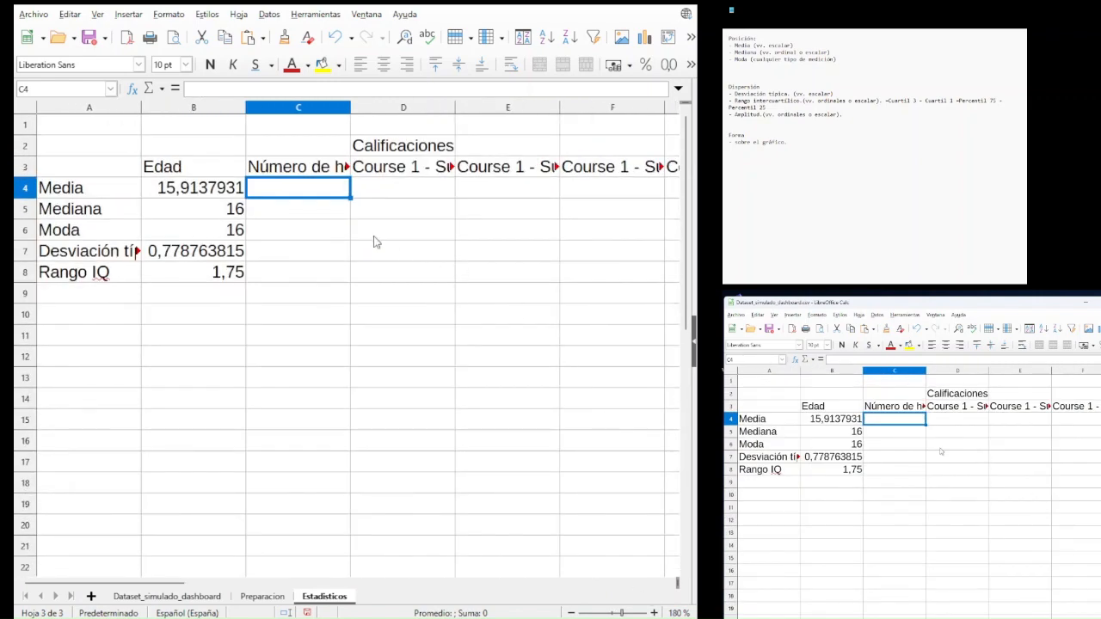
# - Try to fill the Edad statistics formulas in B4:B8 across to column R
pyautogui.click(222, 189)
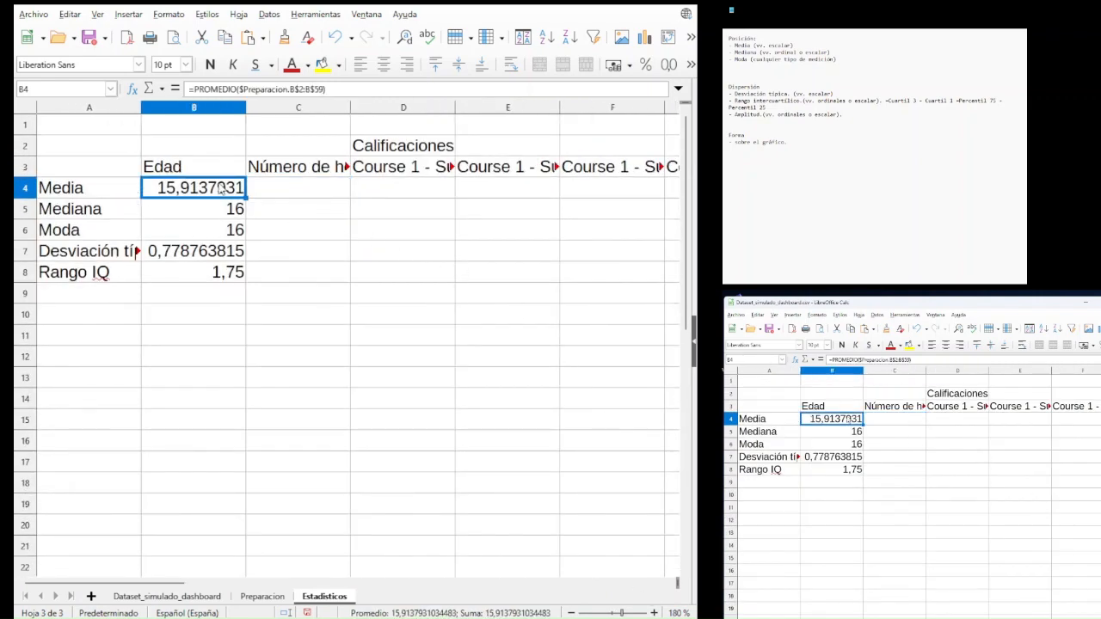
pyautogui.keyDown('shift'); pyautogui.click(212, 213); pyautogui.keyUp('shift')
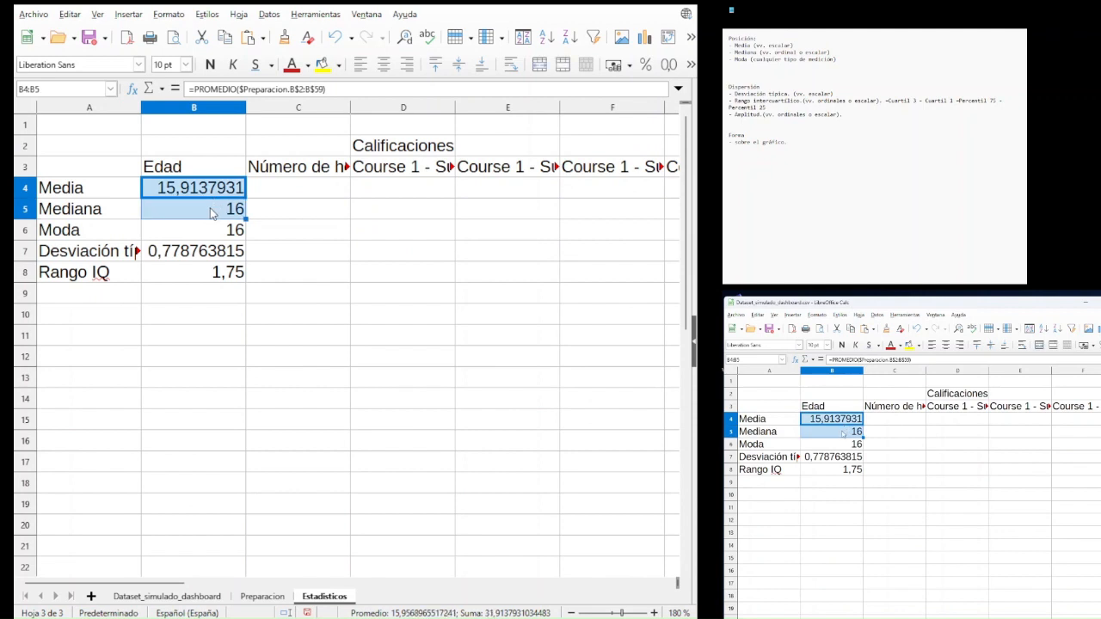
pyautogui.moveTo(211, 214); pyautogui.dragTo(207, 272)
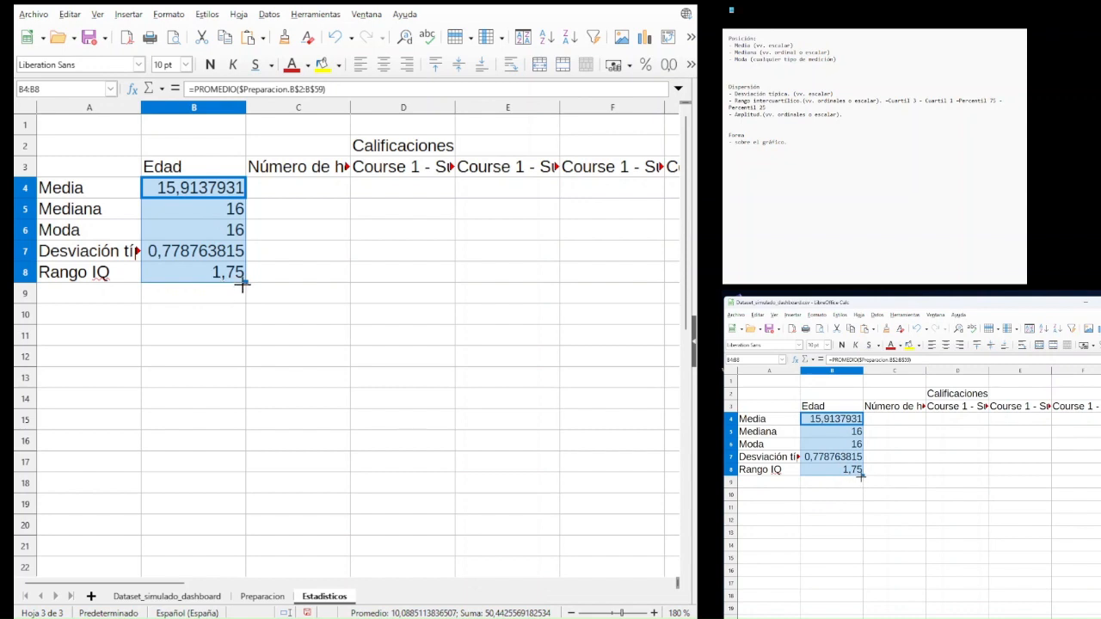
pyautogui.moveTo(243, 285); pyautogui.dragTo(488, 271)
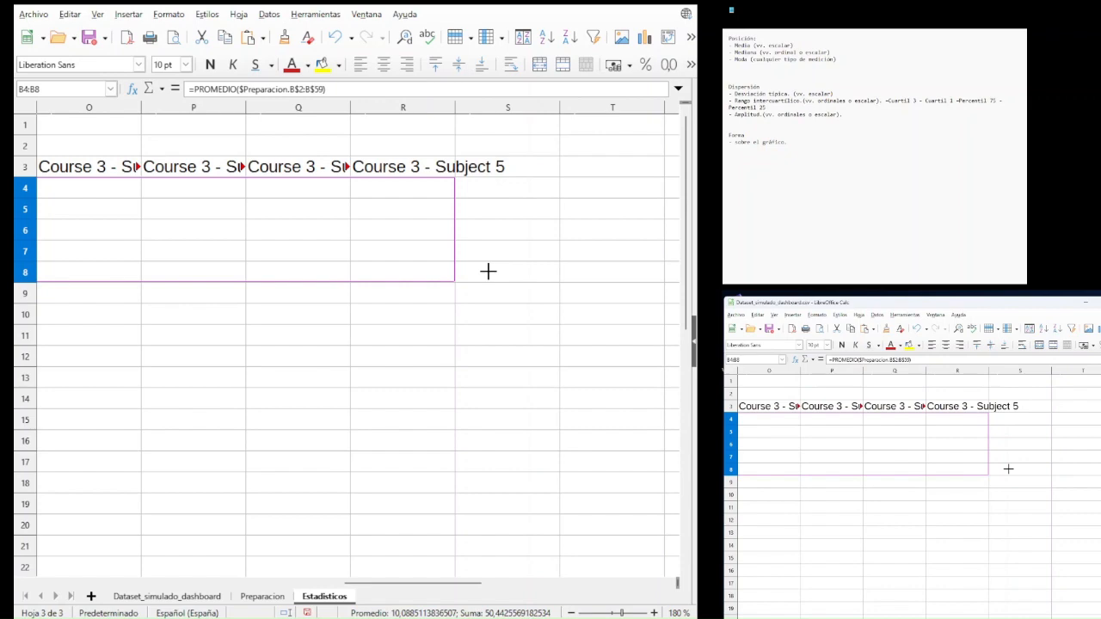
pyautogui.moveTo(488, 271); pyautogui.dragTo(487, 272)
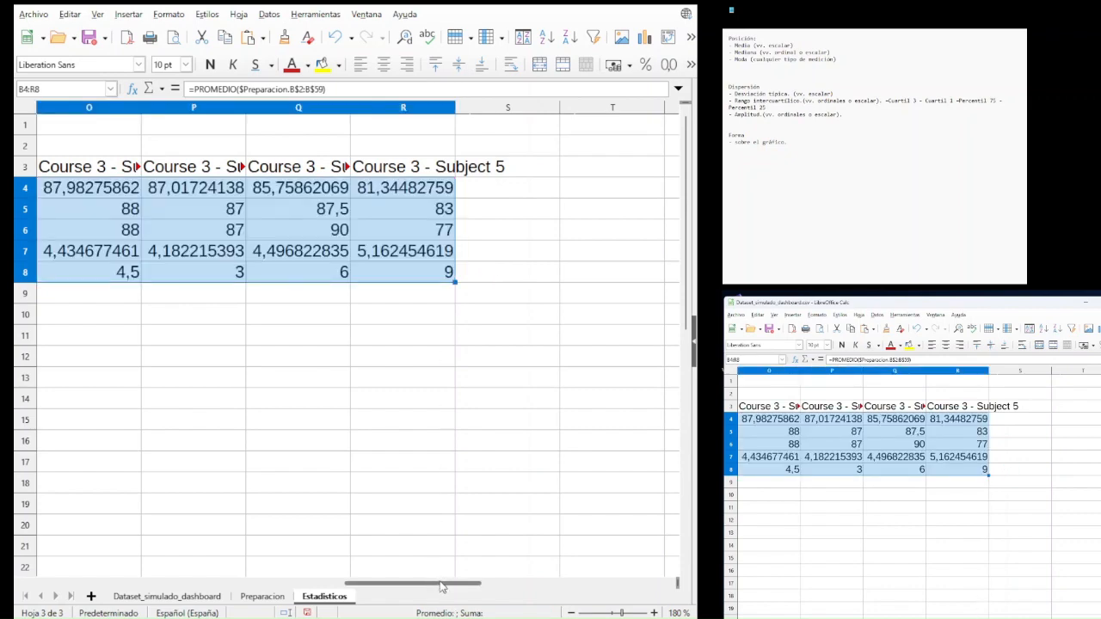
pyautogui.moveTo(441, 586); pyautogui.dragTo(72, 563)
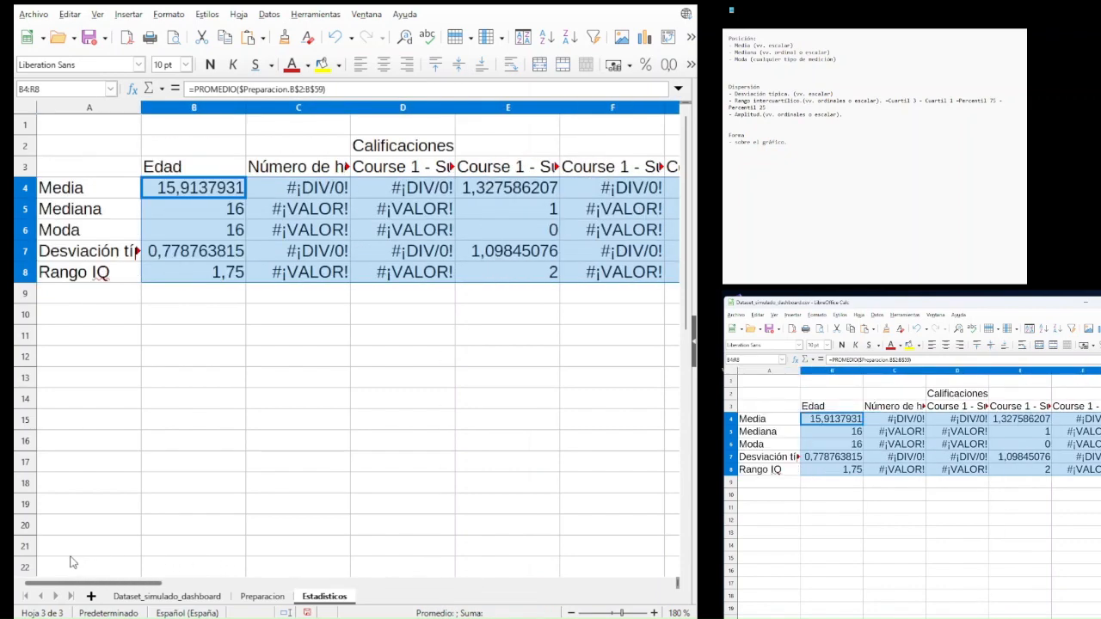
# - Clear the copied statistics formulas from C4:X8, keeping only the Edad column
pyautogui.click(319, 187)
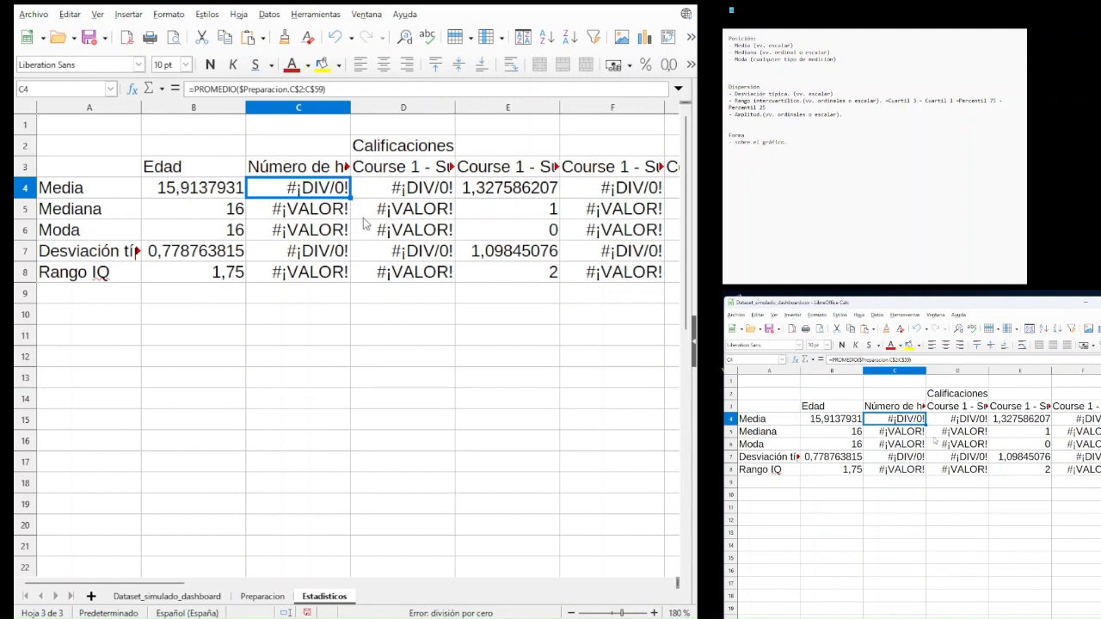
pyautogui.moveTo(308, 189); pyautogui.dragTo(242, 295)
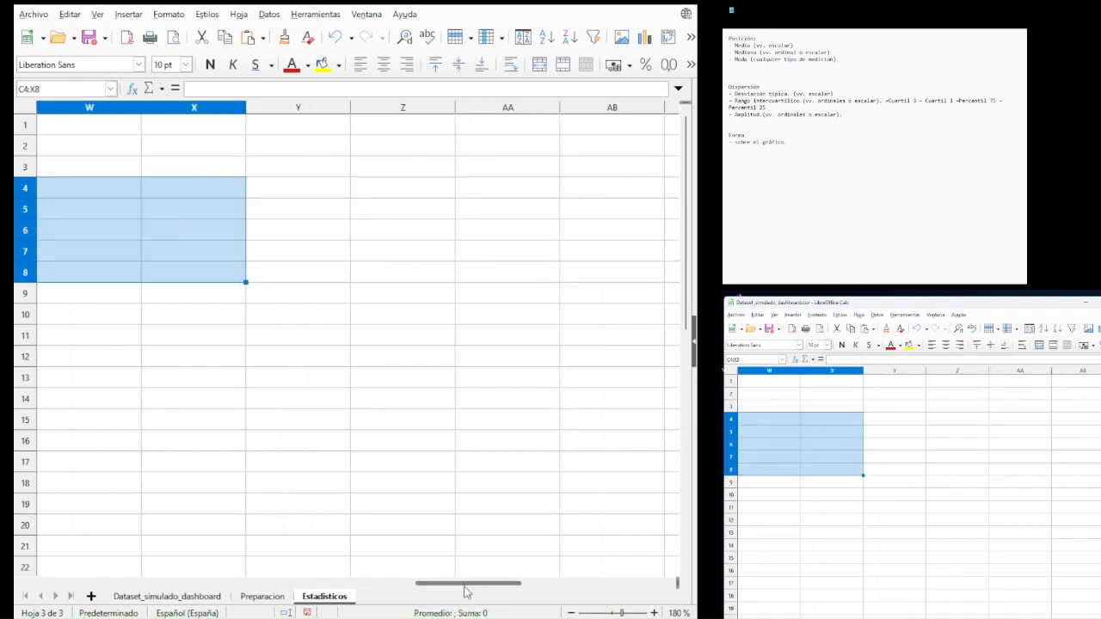
pyautogui.moveTo(467, 584); pyautogui.dragTo(30, 580)
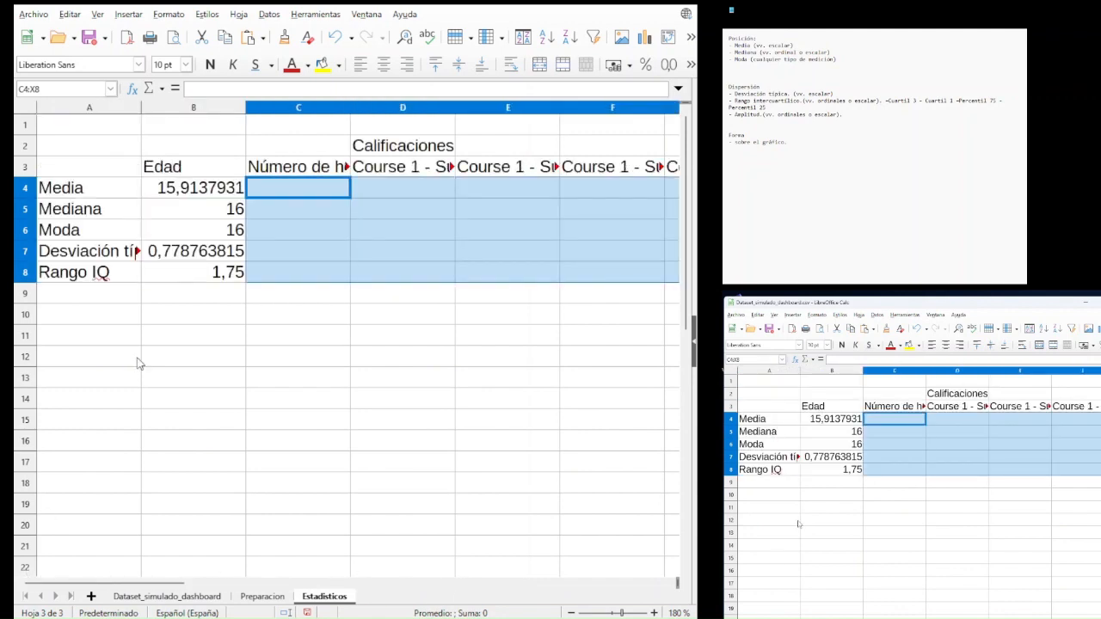
pyautogui.click(285, 192)
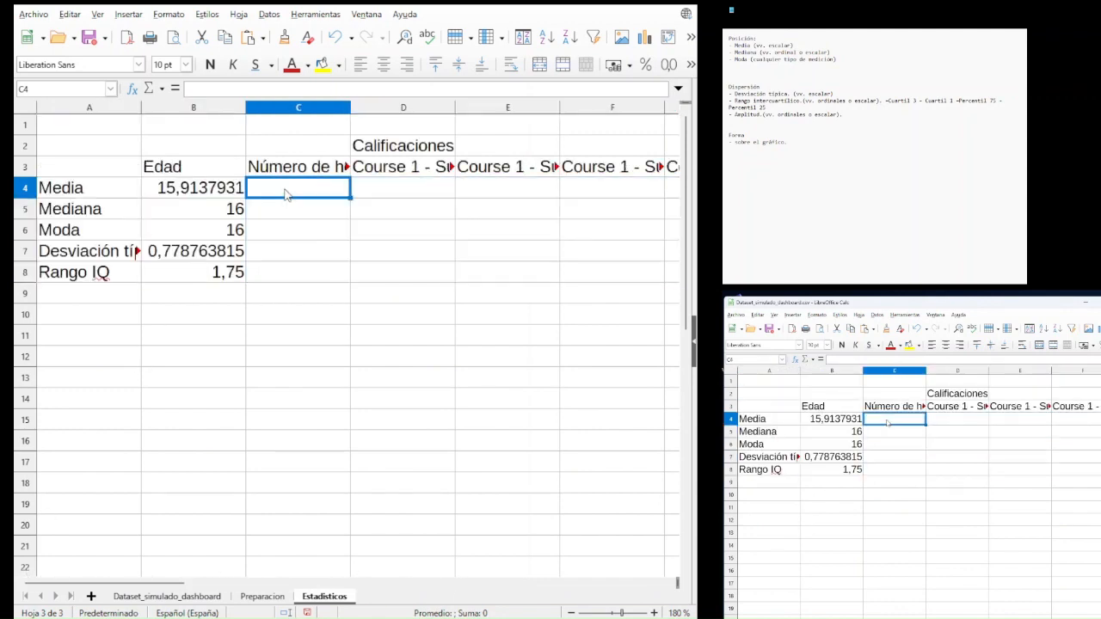
# - Check the Sex, Number of Siblings and Socioeconomic Status columns in the Preparacion sheet, and return to the Estadisticos sheet
pyautogui.click(262, 596)
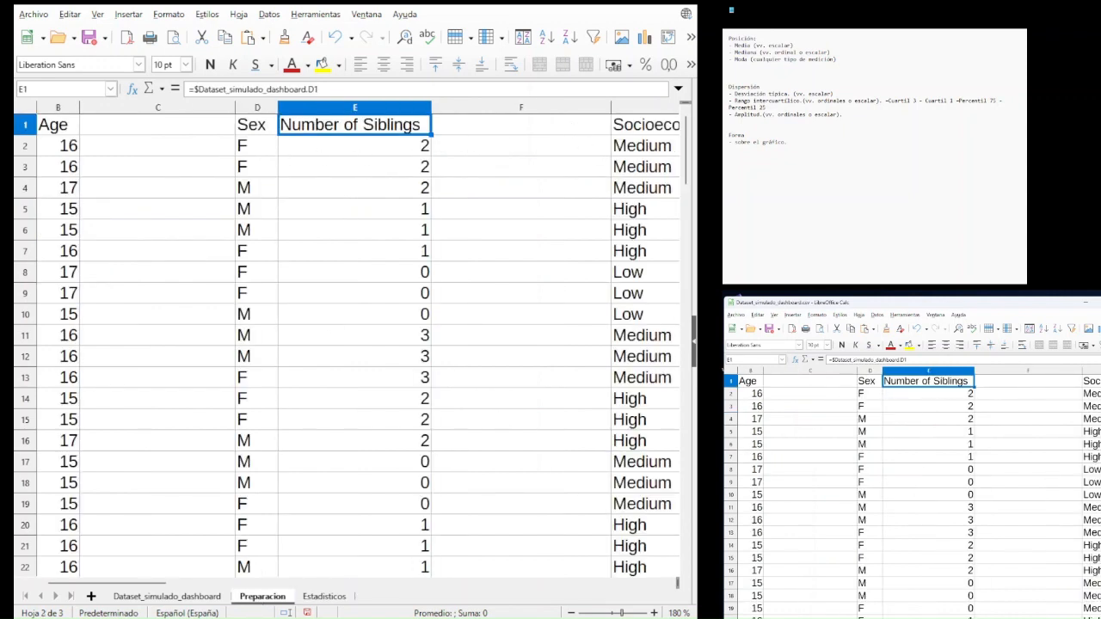
pyautogui.moveTo(146, 585)
pyautogui.mouseDown()
pyautogui.moveTo(226, 595)
pyautogui.moveTo(131, 600)
pyautogui.mouseUp()
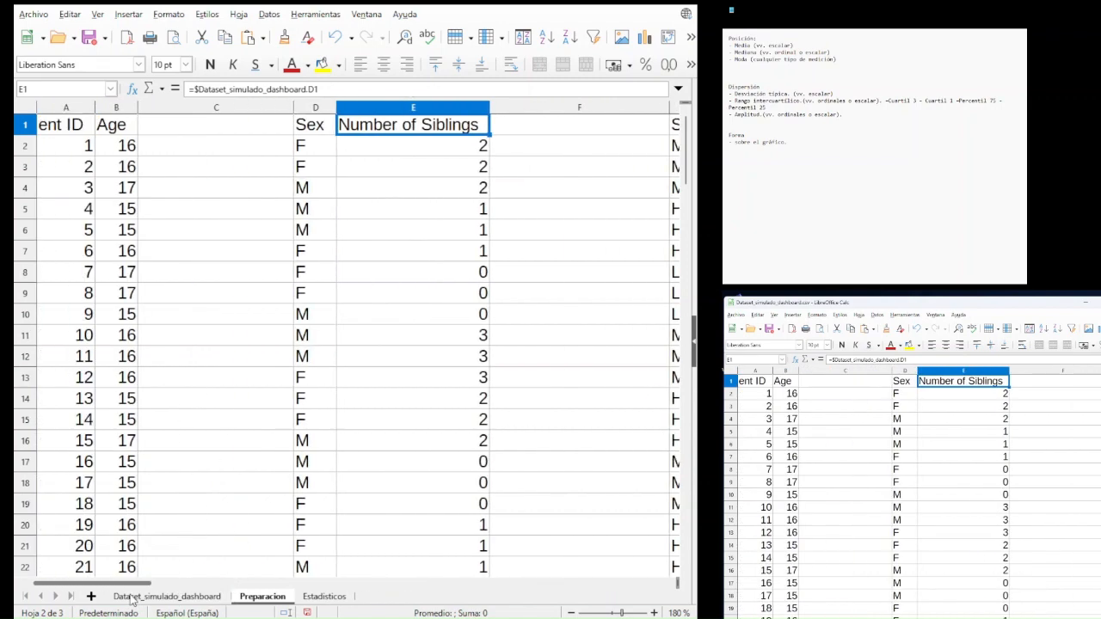
pyautogui.click(316, 109)
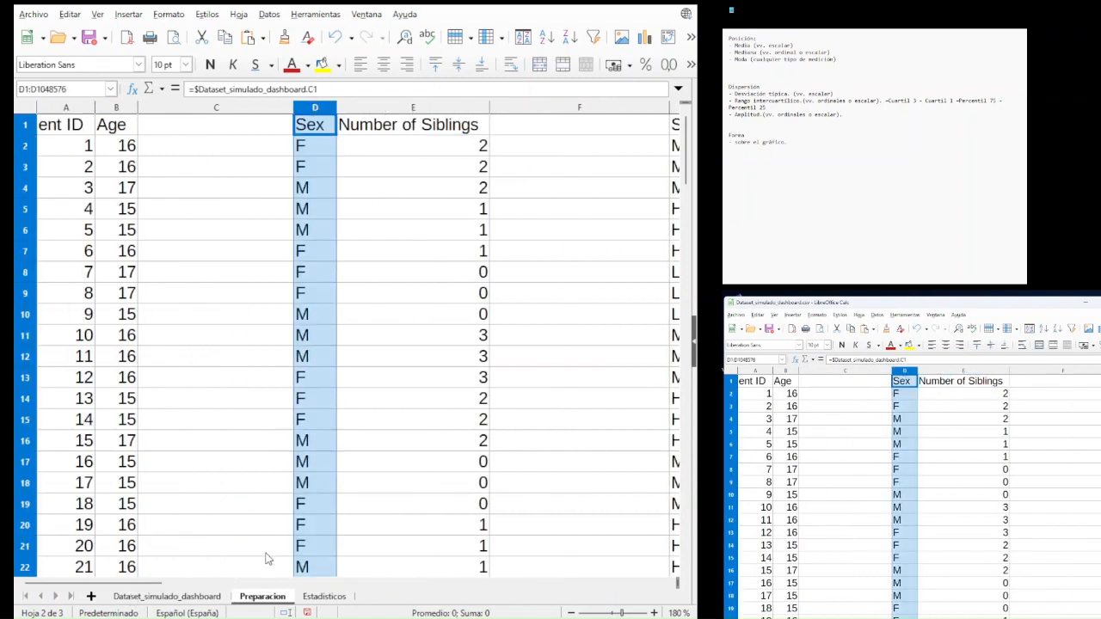
pyautogui.moveTo(164, 590); pyautogui.dragTo(273, 597)
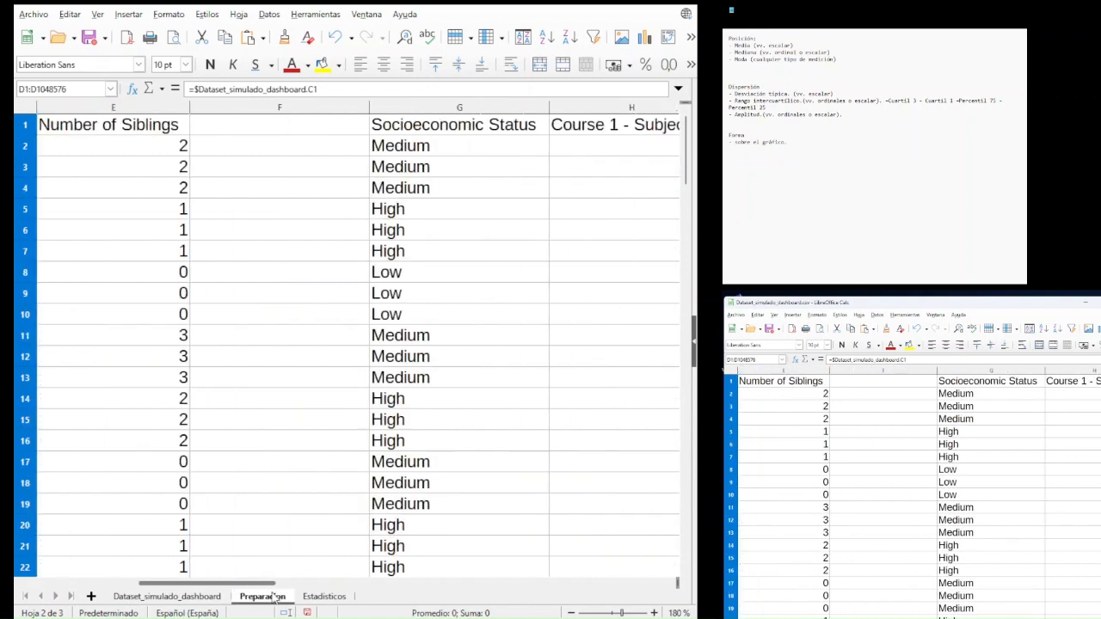
pyautogui.click(327, 109)
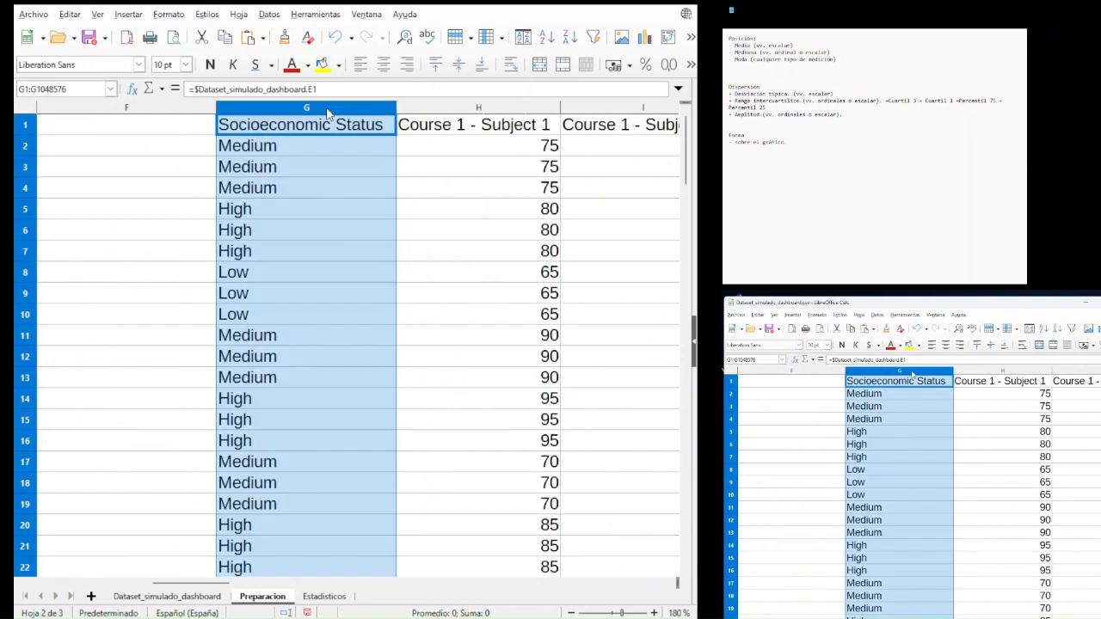
pyautogui.click(335, 599)
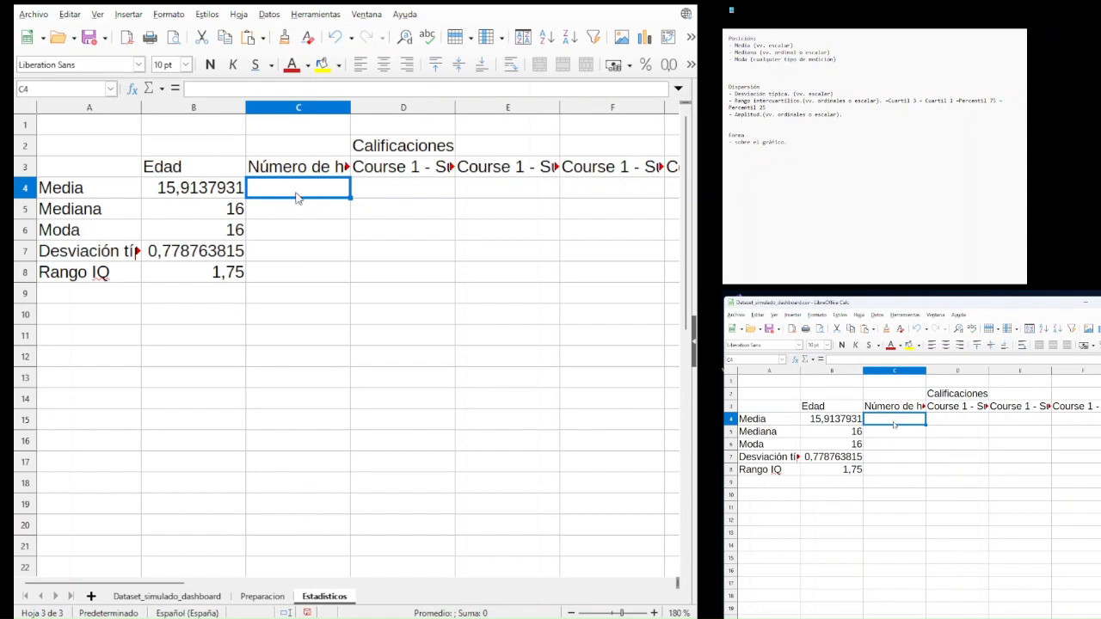
# - Enter the Número de hermanos mean in C4 with PROMEDIO over the Number of Siblings range E2:E59 of the Preparacion sheet
pyautogui.write('=')
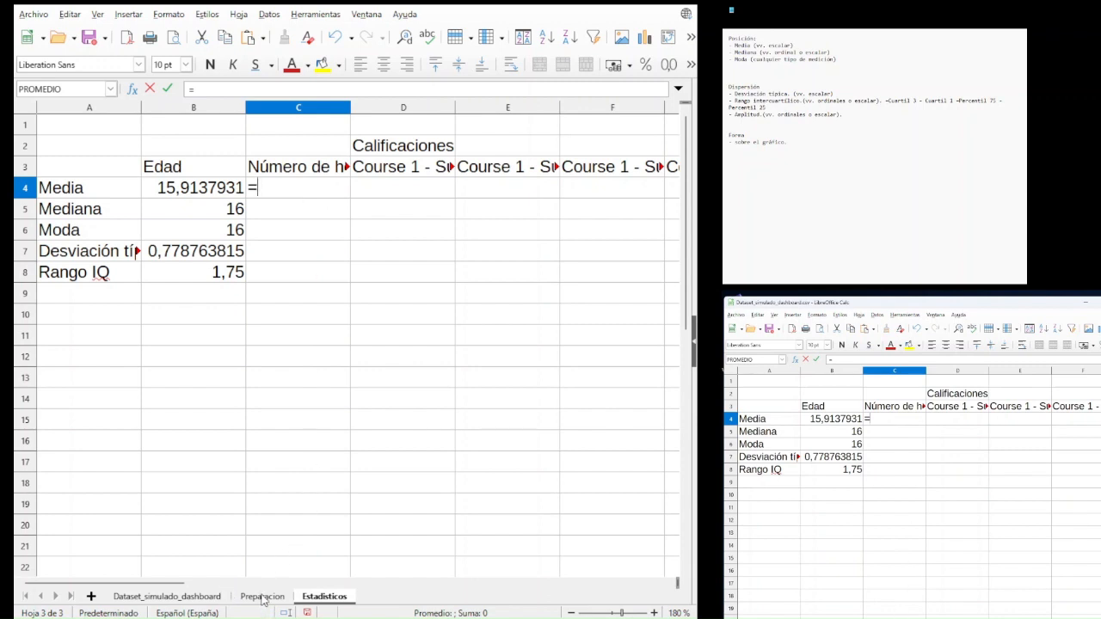
pyautogui.click(262, 597)
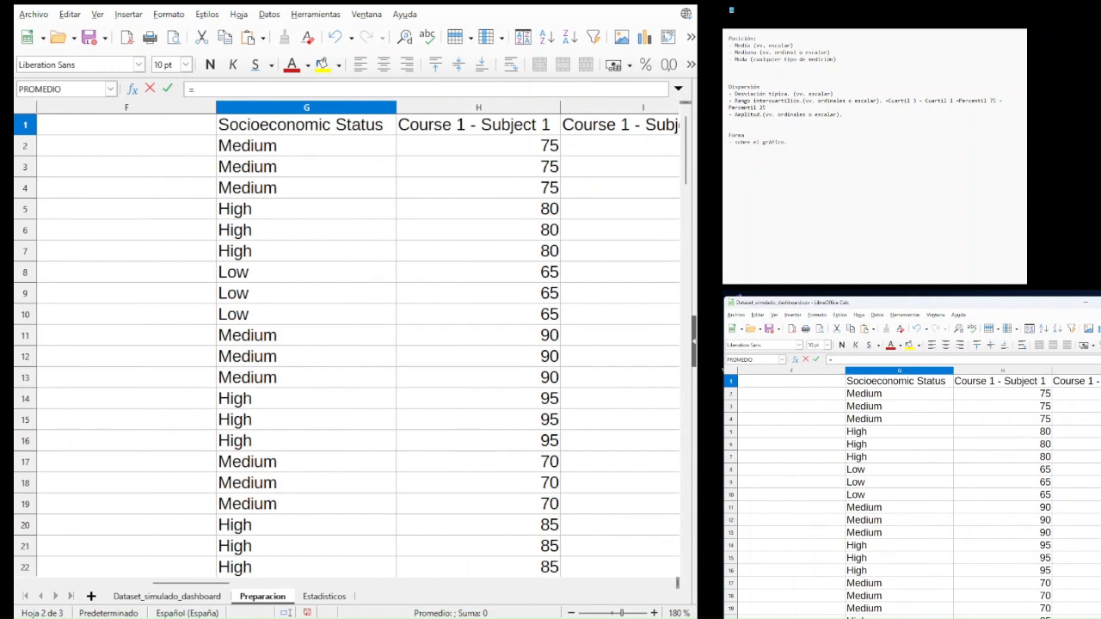
pyautogui.moveTo(183, 592); pyautogui.dragTo(120, 590)
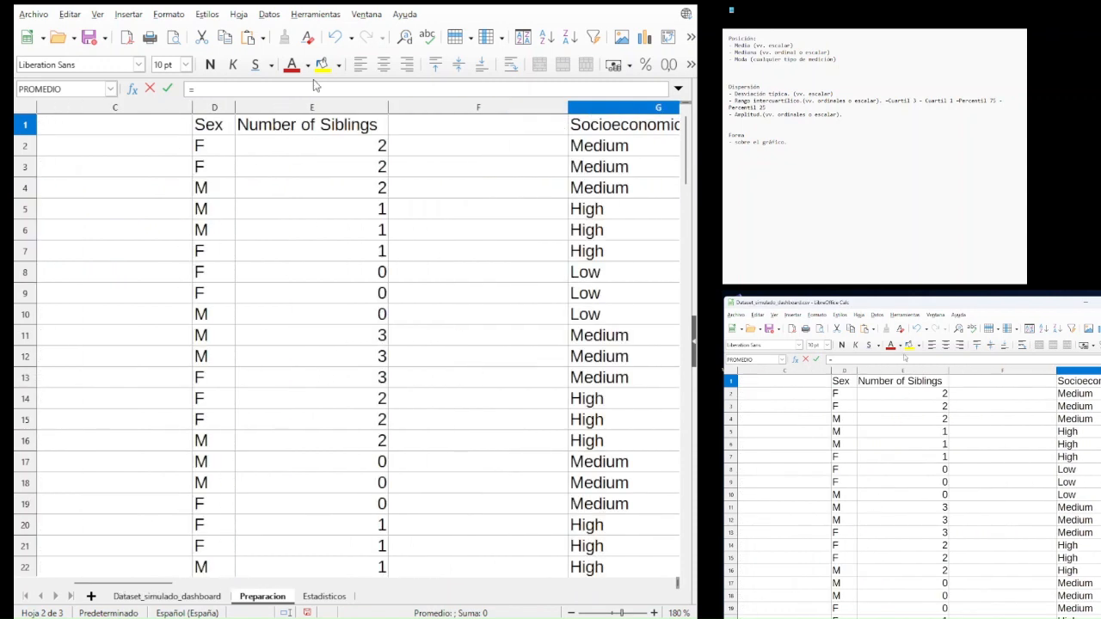
pyautogui.write('pro')
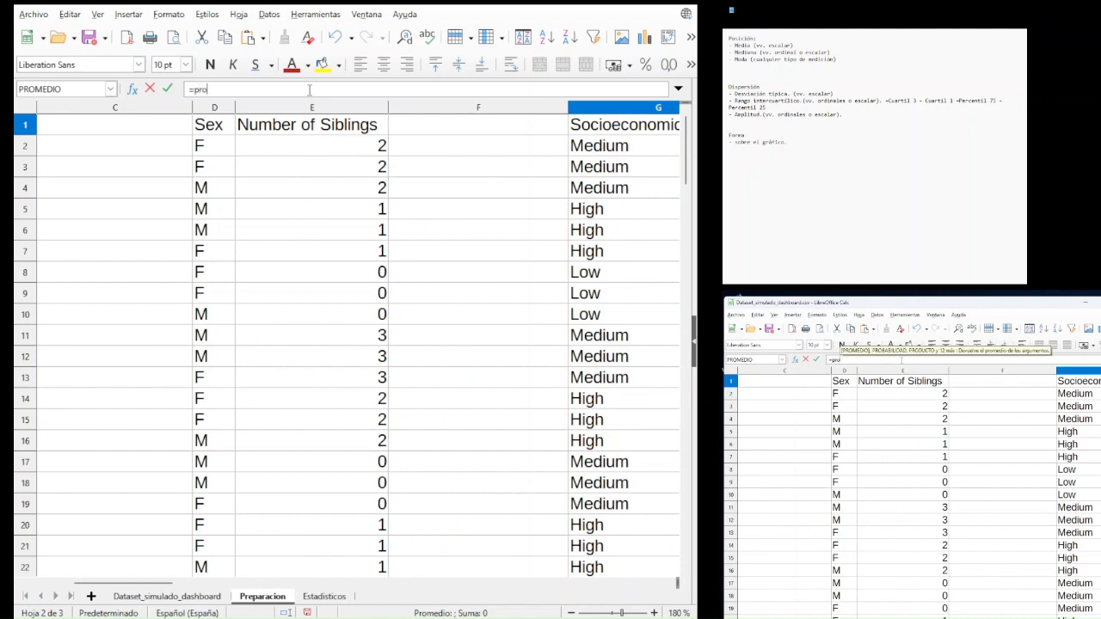
pyautogui.write('medio(')
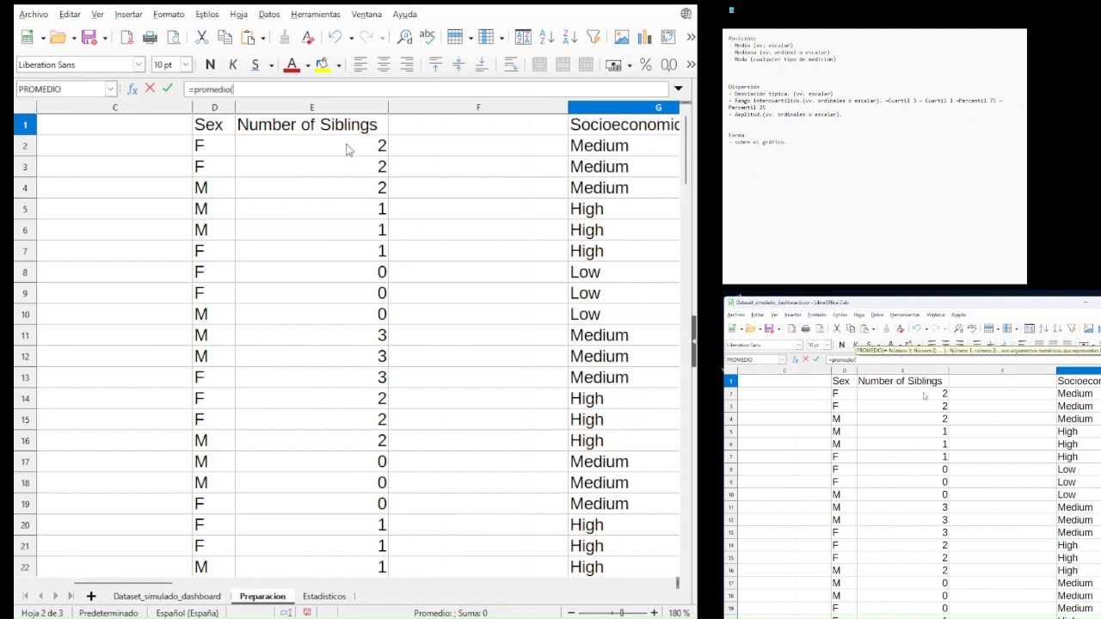
pyautogui.moveTo(344, 147); pyautogui.dragTo(361, 367)
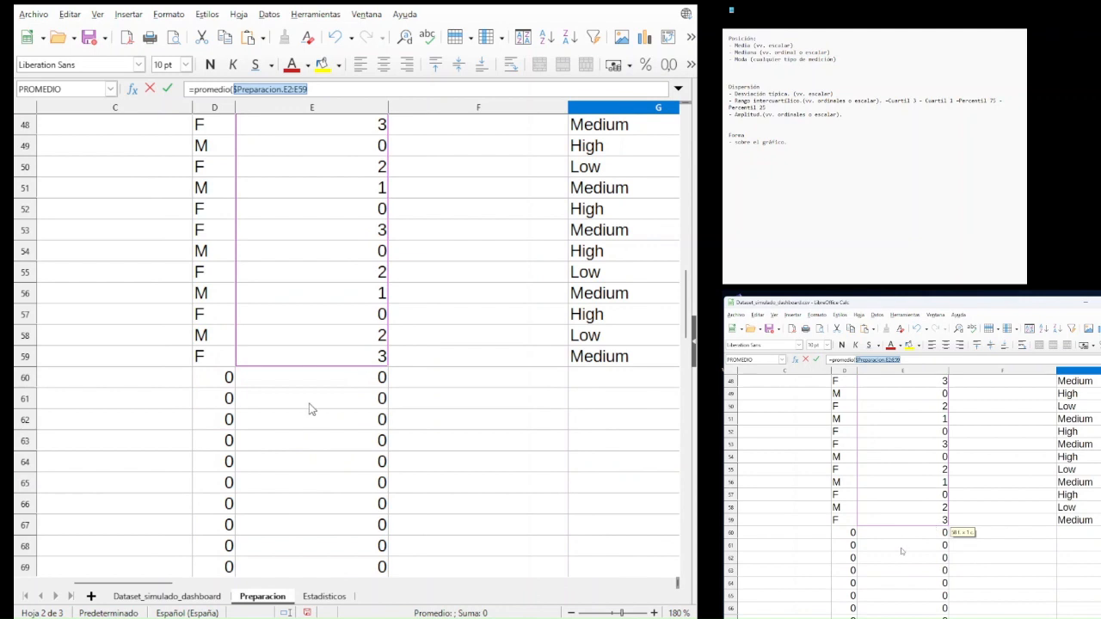
pyautogui.press('Return')
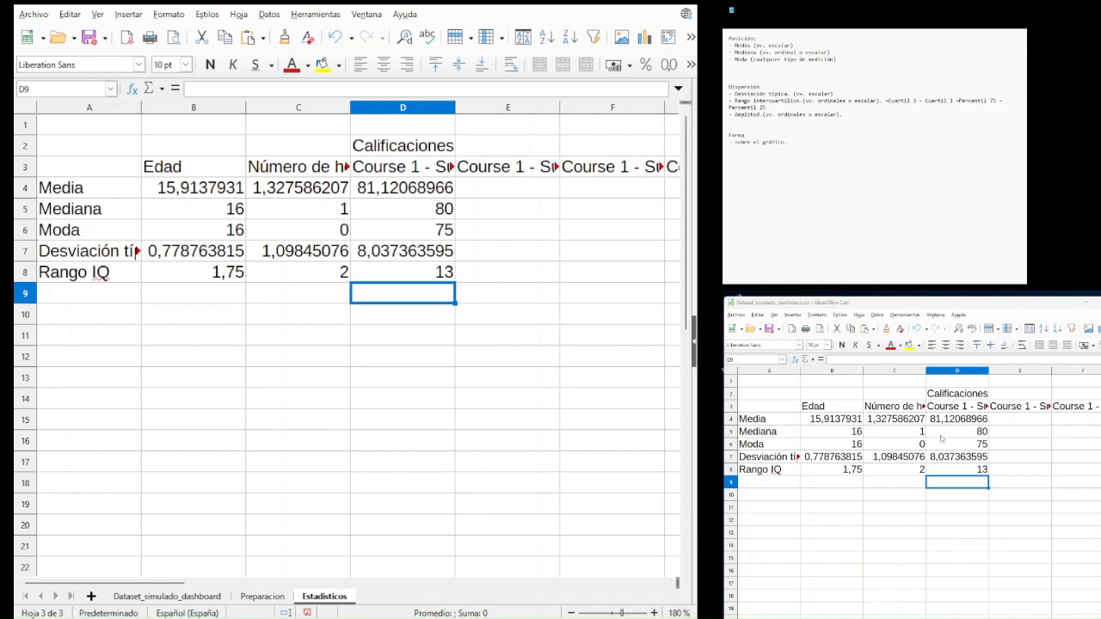
# - Inspect the mean formulas in C4 and D4 and the Edad, Número de hermanos and first course headings in row 3
pyautogui.click(322, 193)
pyautogui.click(374, 192)
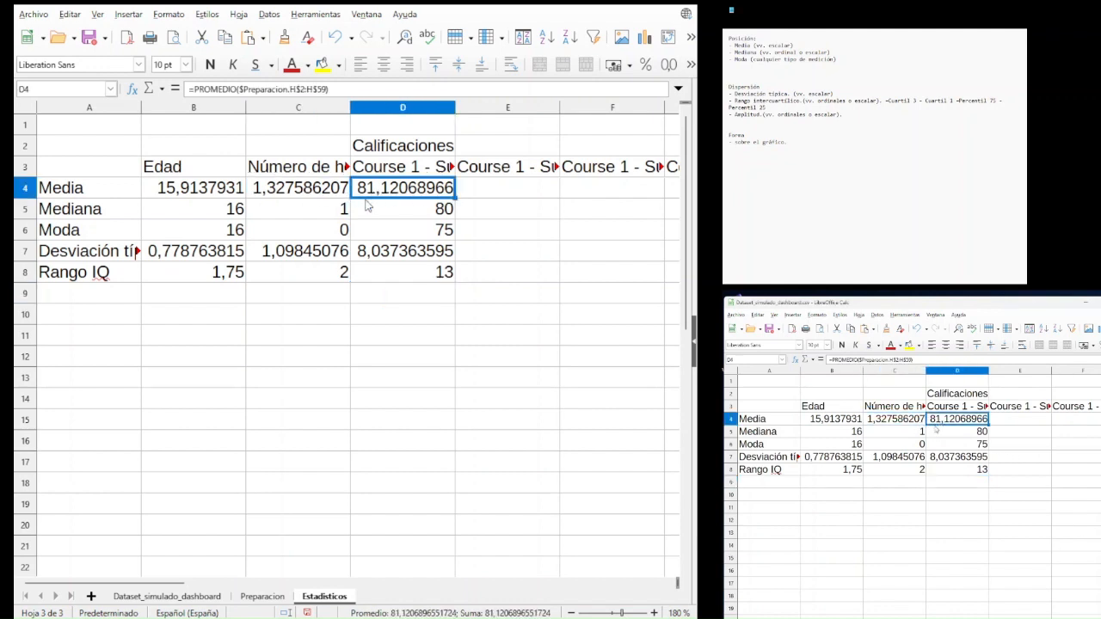
pyautogui.click(220, 173)
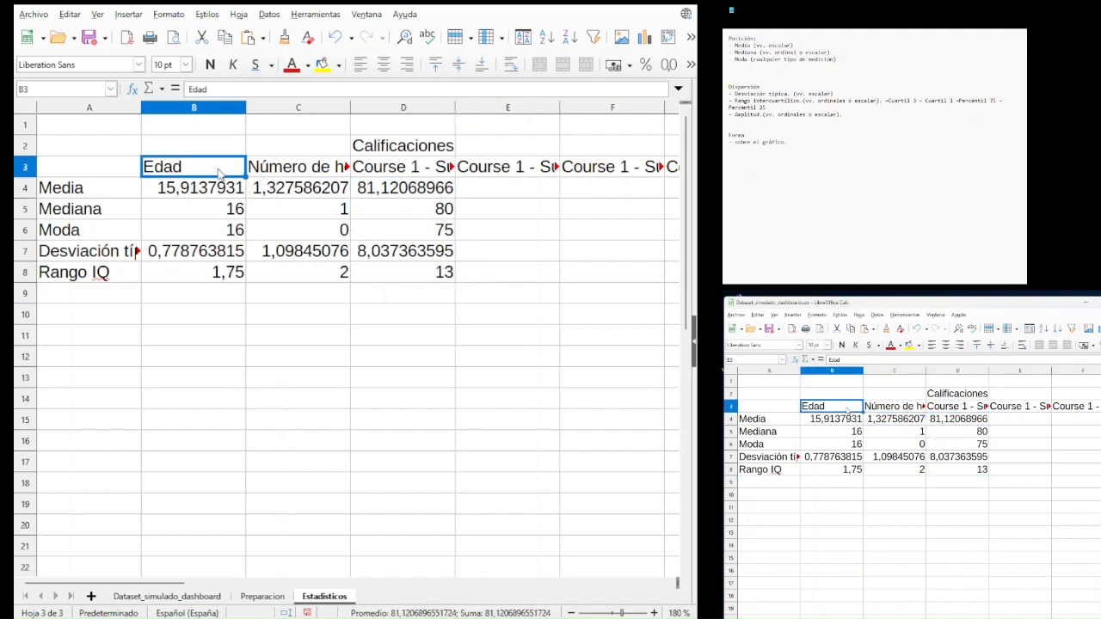
pyautogui.click(275, 170)
pyautogui.click(388, 166)
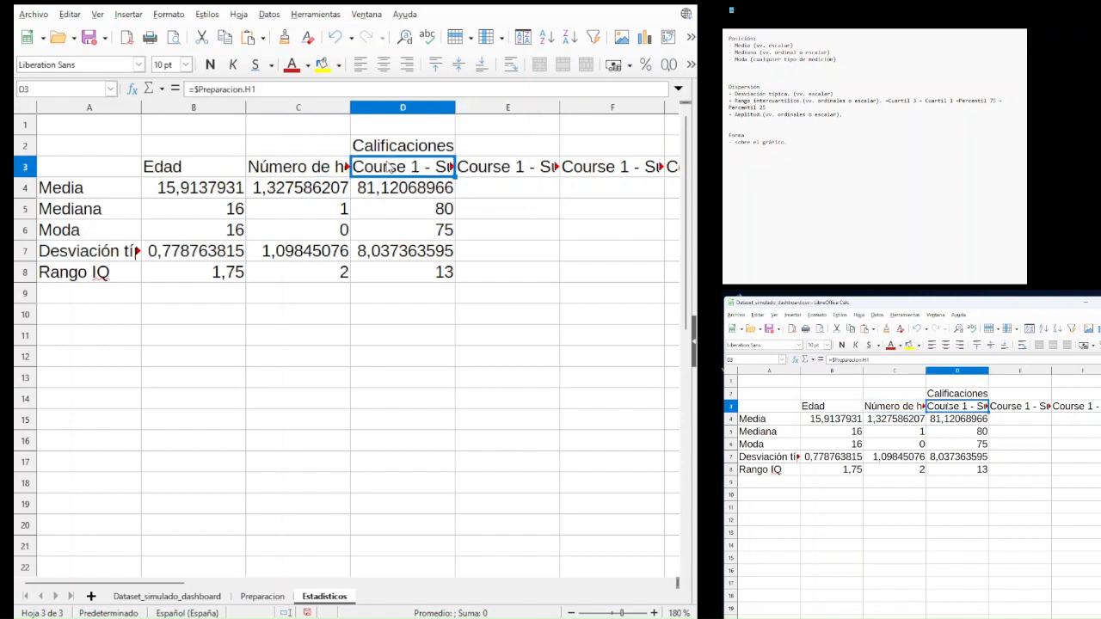
pyautogui.press('Down')
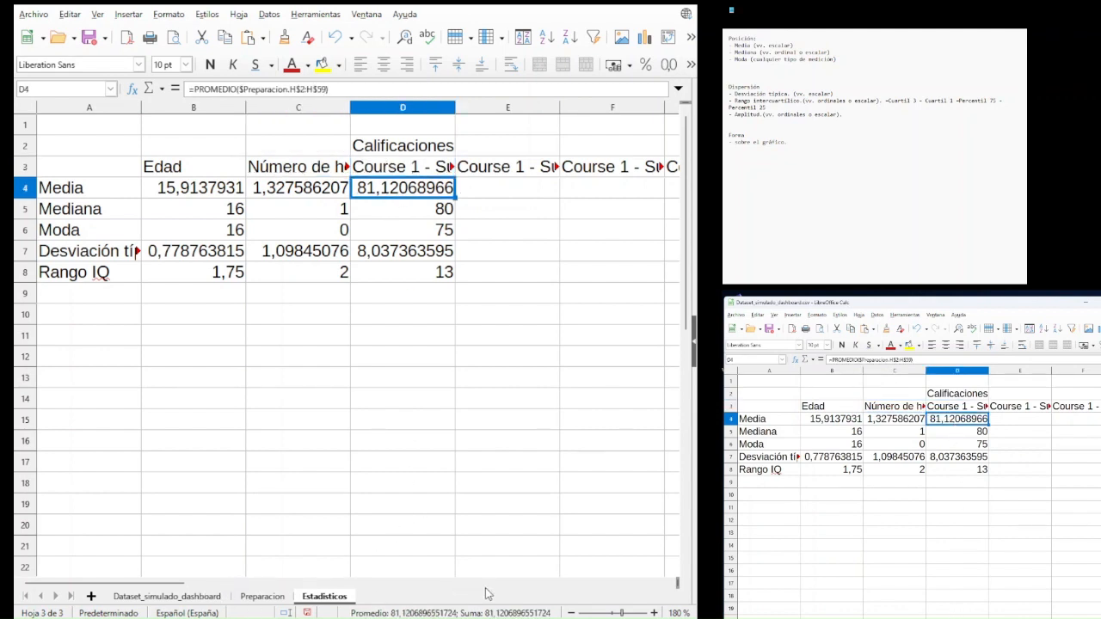
# - Fill the first course's statistics formulas in D4:D8 across to column R, under Course 3 - Subject 5
pyautogui.moveTo(623, 615); pyautogui.dragTo(607, 614)
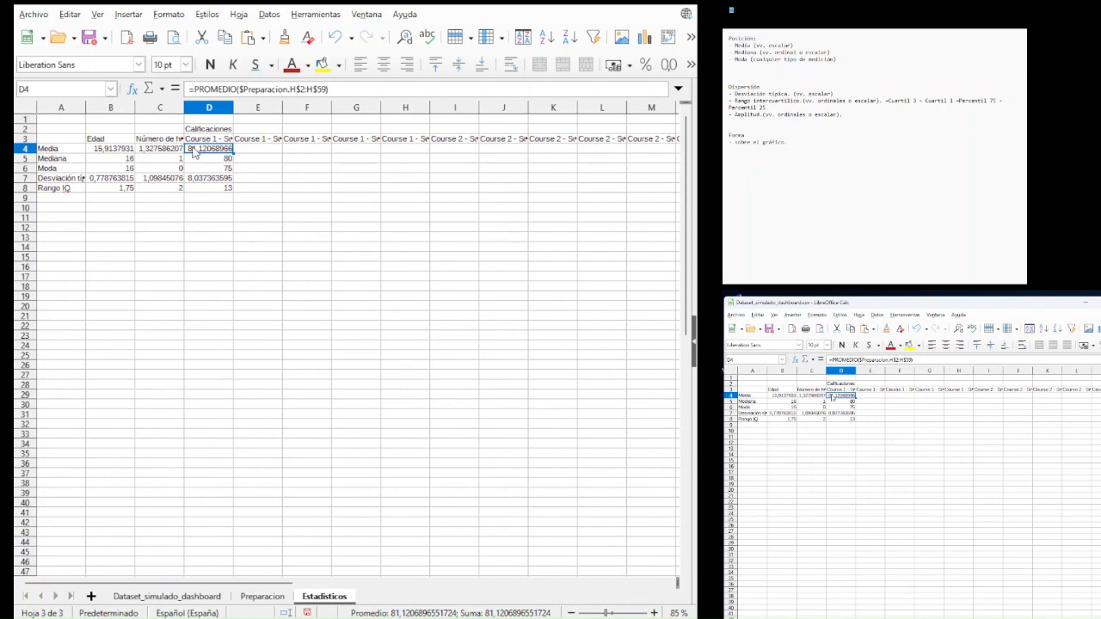
pyautogui.moveTo(194, 150); pyautogui.dragTo(196, 190)
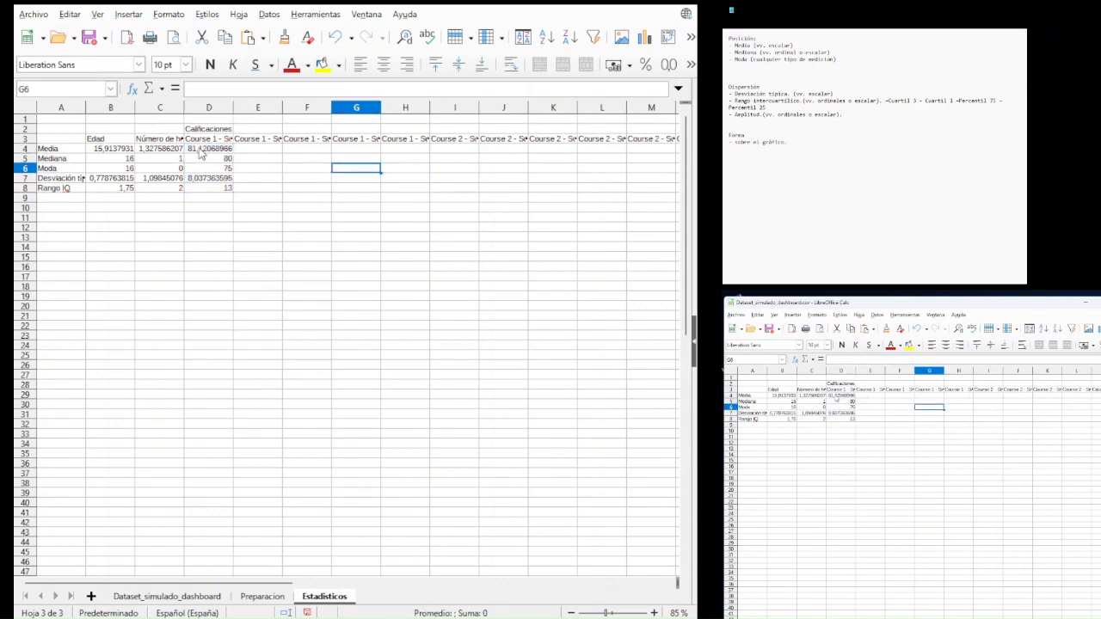
pyautogui.click(203, 153)
pyautogui.moveTo(203, 153); pyautogui.dragTo(206, 193)
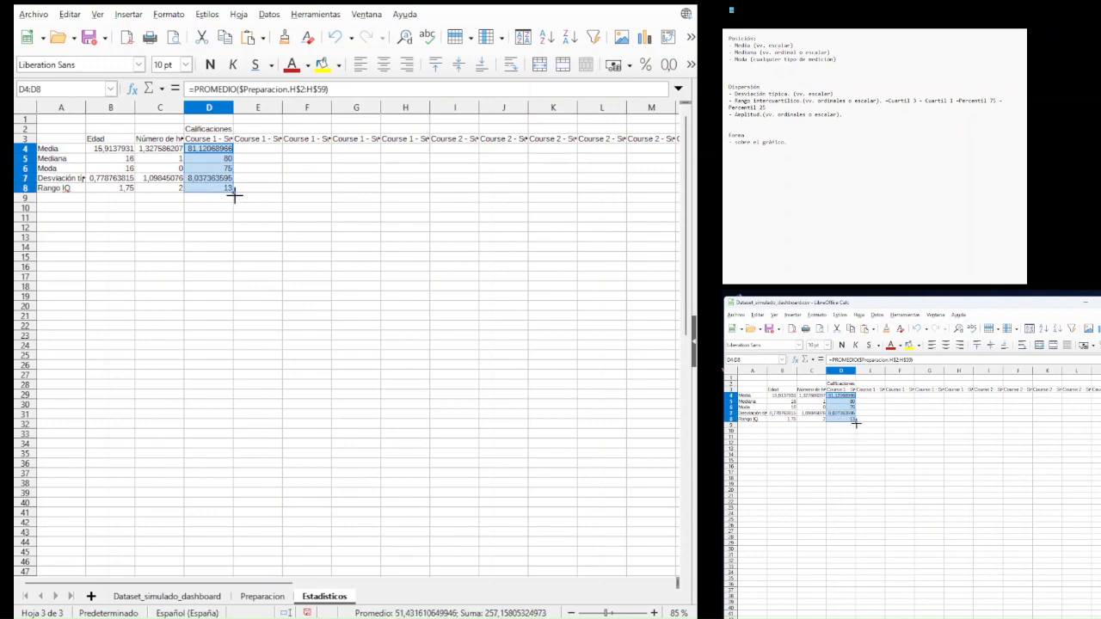
pyautogui.moveTo(233, 190); pyautogui.dragTo(593, 207)
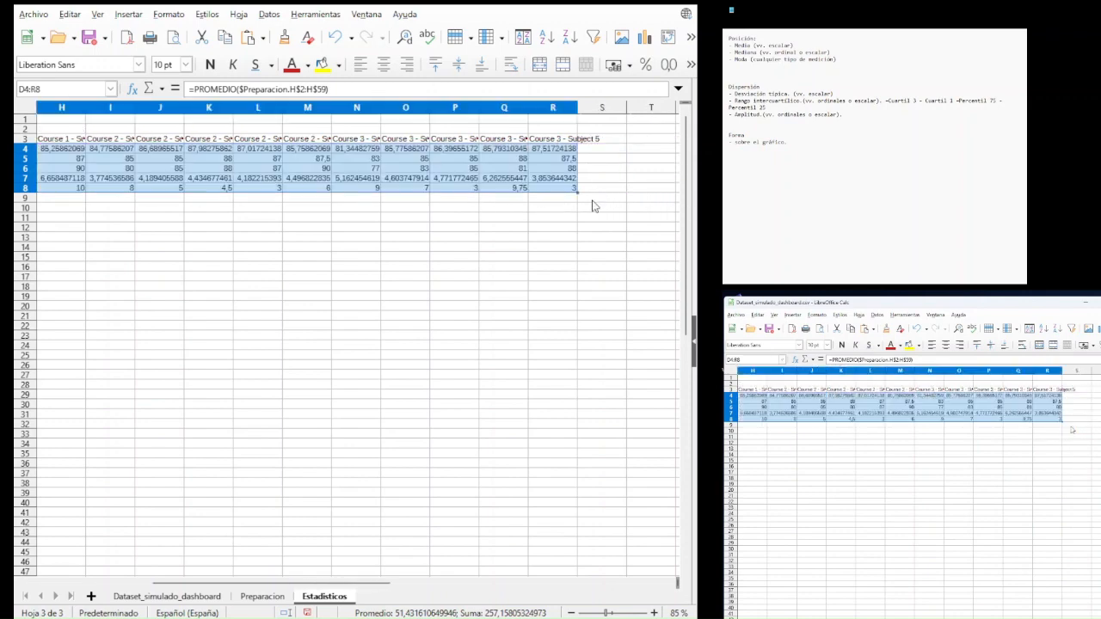
pyautogui.click(555, 251)
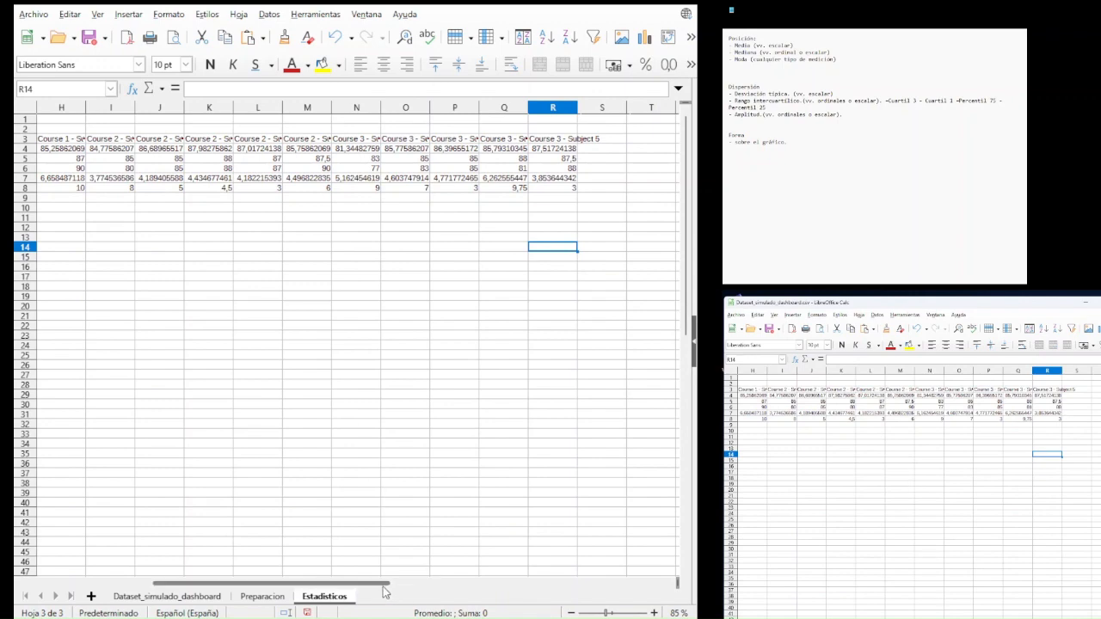
pyautogui.moveTo(385, 591); pyautogui.dragTo(220, 592)
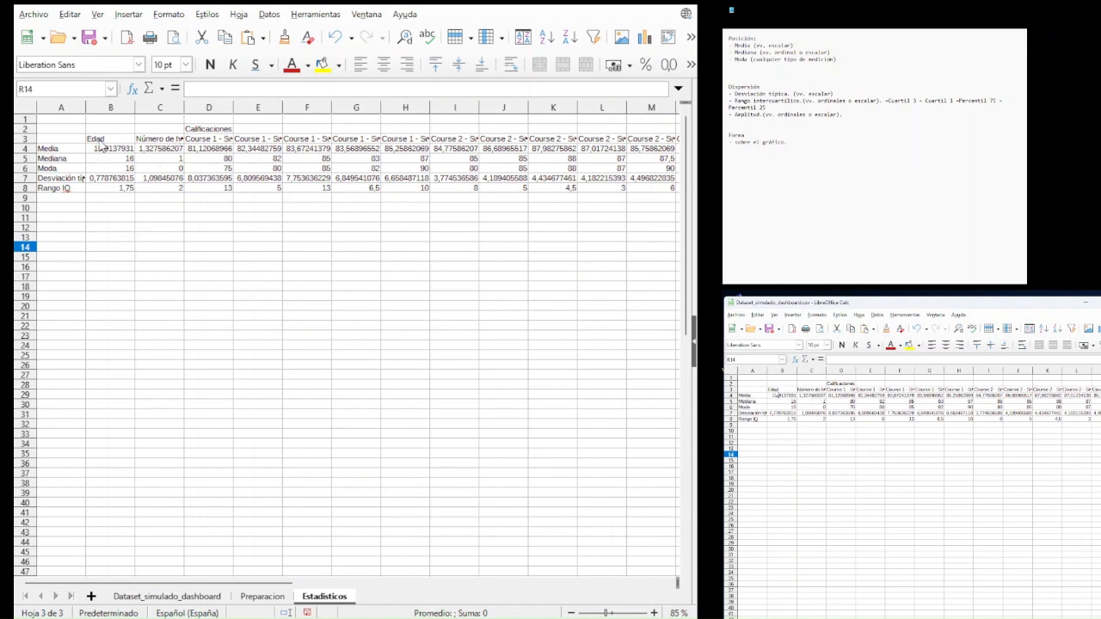
# - Set the font colour of the row 3 headings to blue and of the Calificaciones heading in D2 to purple
pyautogui.click(33, 139)
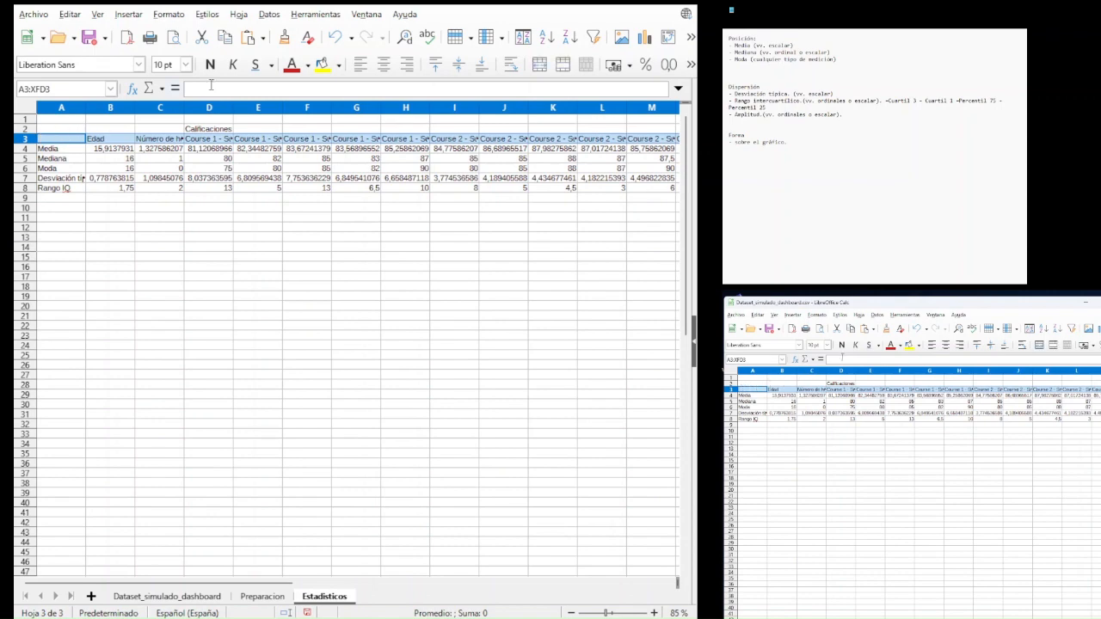
pyautogui.click(307, 67)
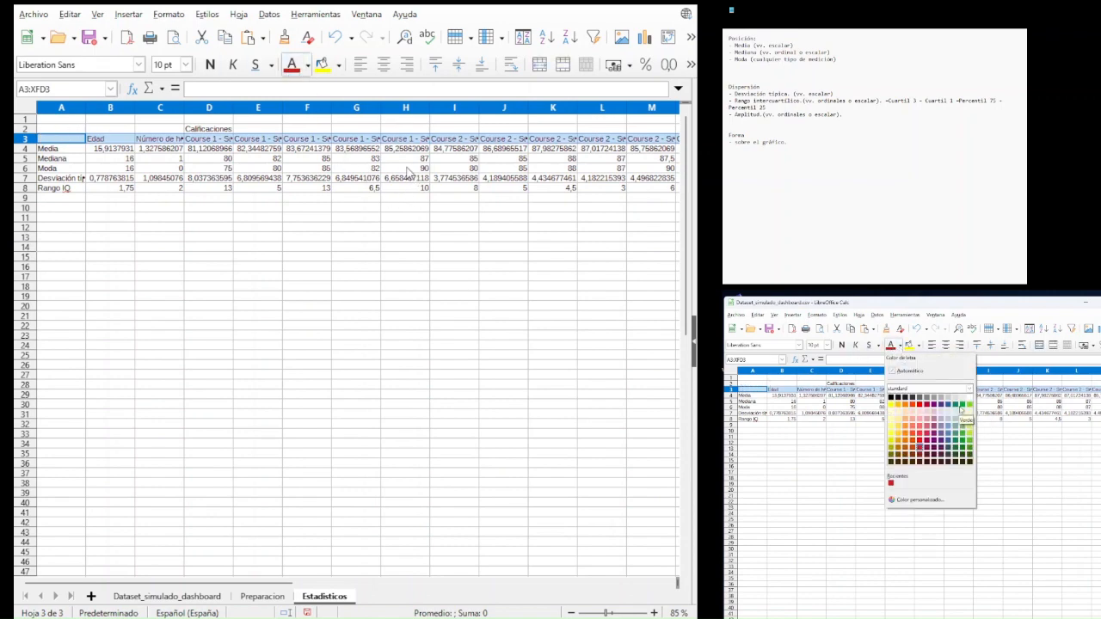
pyautogui.click(384, 168)
pyautogui.click(215, 129)
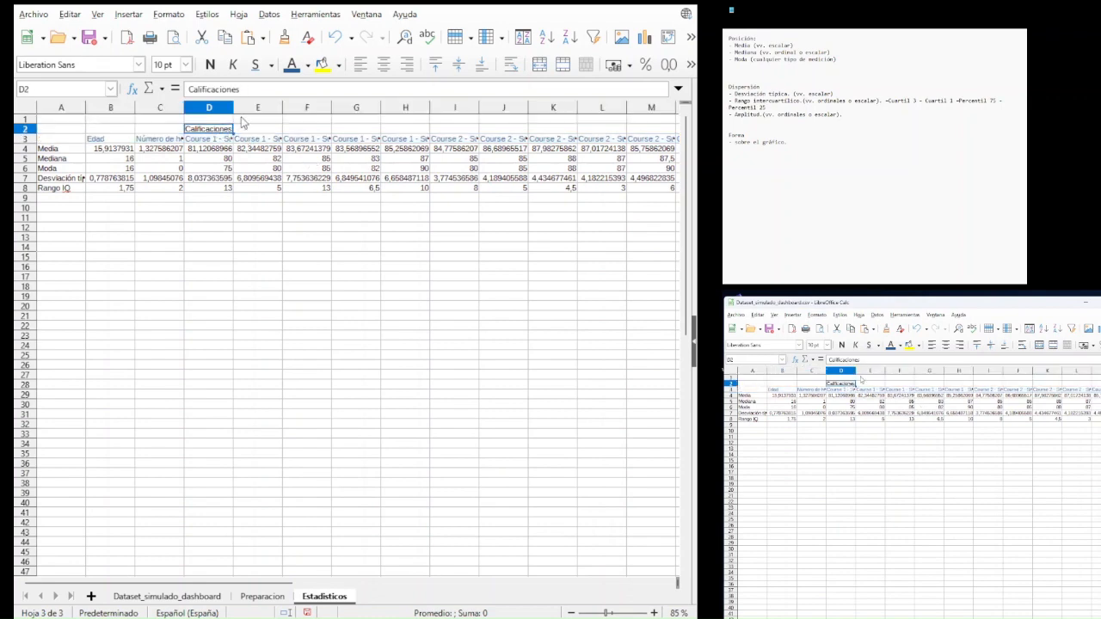
pyautogui.click(307, 67)
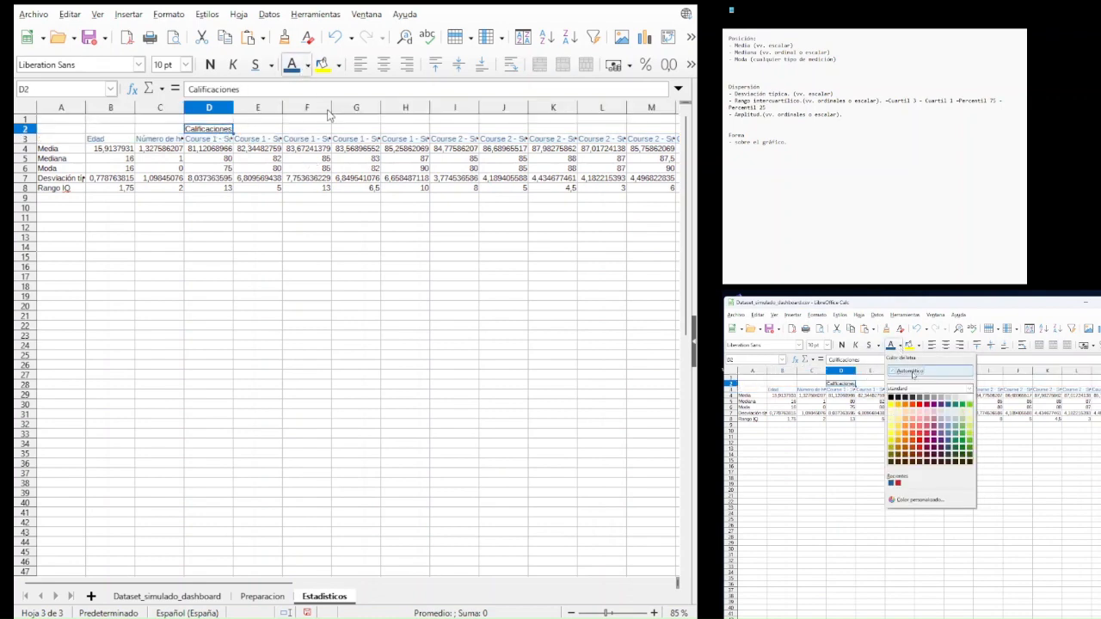
pyautogui.click(376, 166)
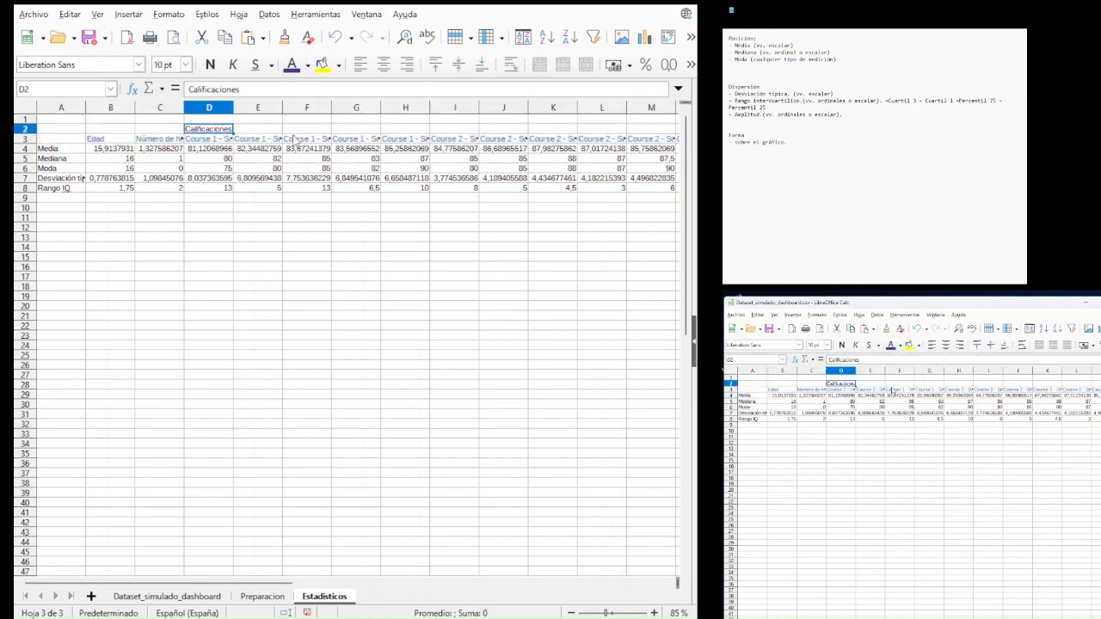
# - Make the headings in rows 2 and 3 bold
pyautogui.click(29, 129)
pyautogui.moveTo(32, 138); pyautogui.dragTo(32, 139)
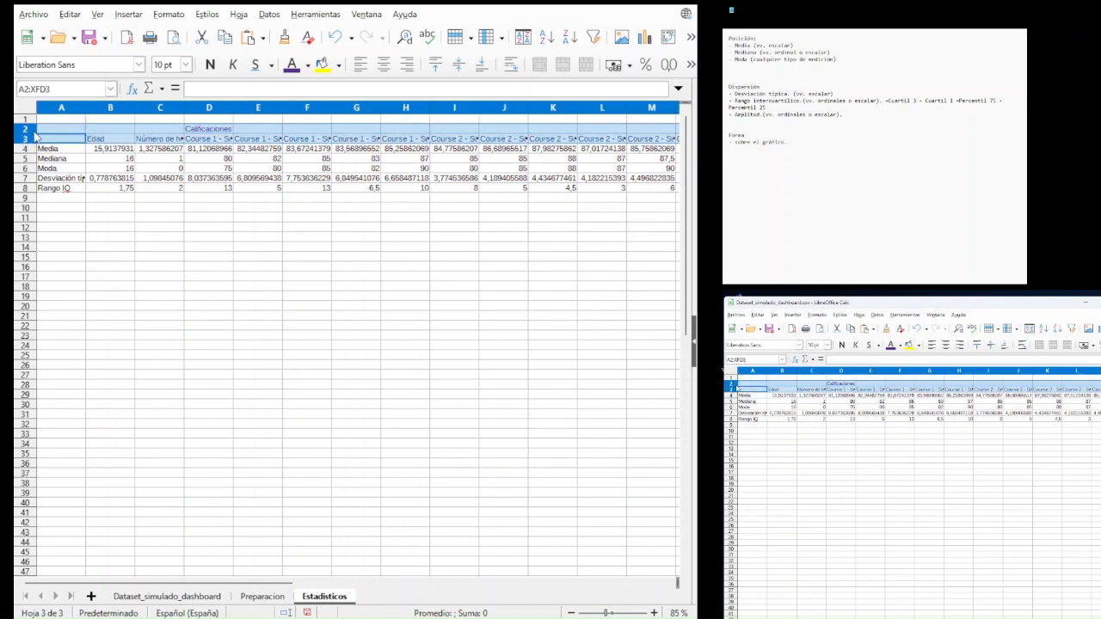
pyautogui.click(210, 65)
pyautogui.click(288, 217)
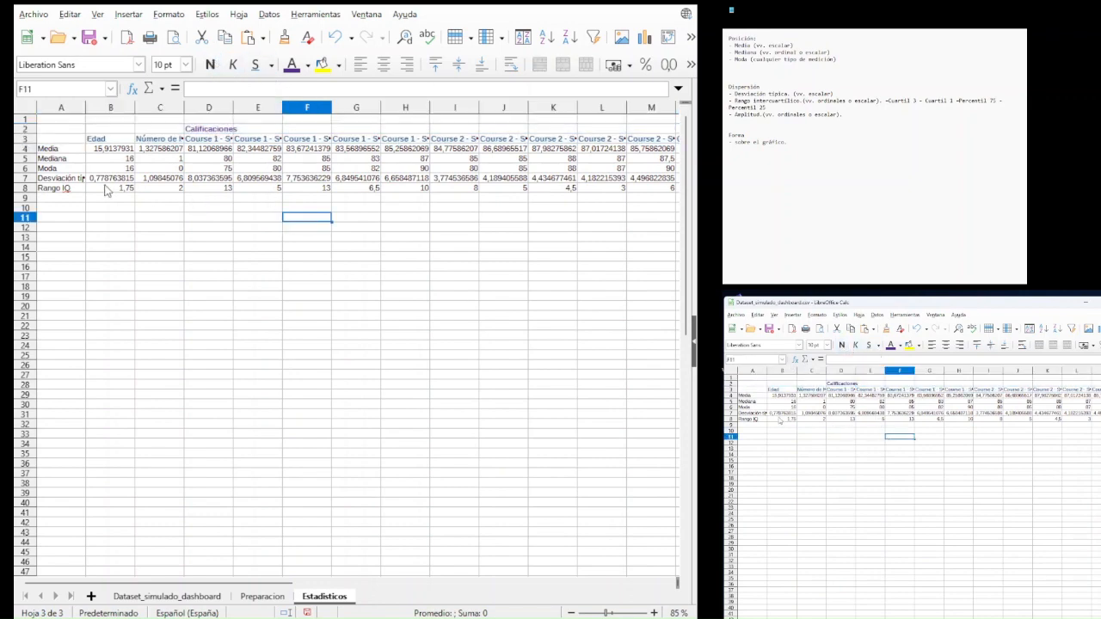
# - Make the statistic labels in A4:A8 bold and widen column A to fit the Desviación típica label
pyautogui.moveTo(62, 150); pyautogui.dragTo(64, 189)
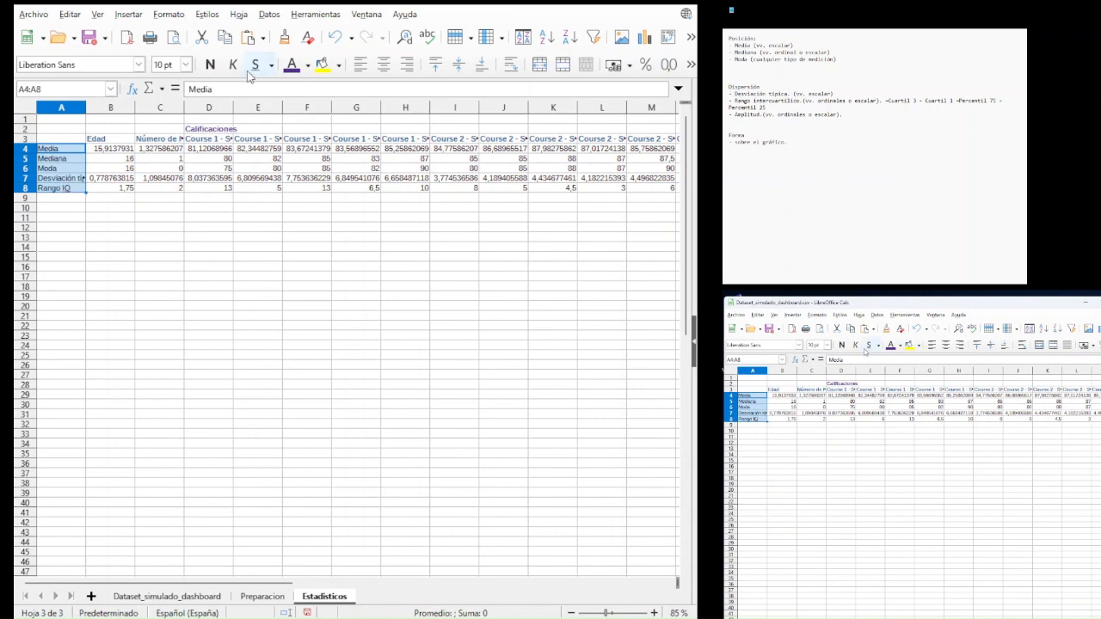
pyautogui.click(211, 65)
pyautogui.click(212, 199)
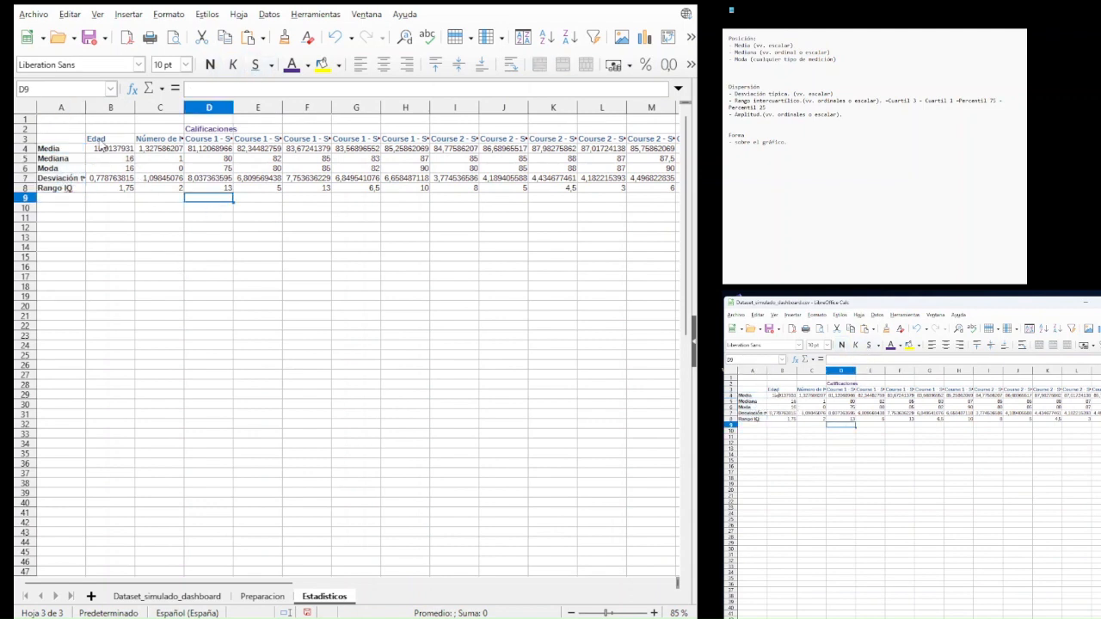
pyautogui.moveTo(87, 109); pyautogui.dragTo(105, 109)
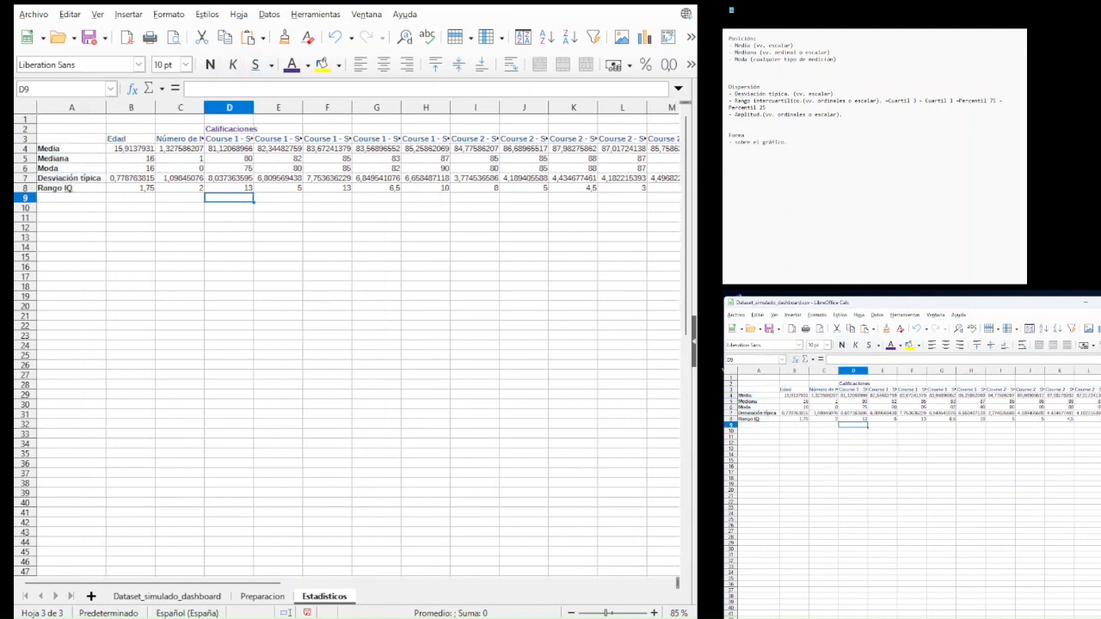
# - Review the data rows of the Preparacion sheet, from the last student records up to the column headings
pyautogui.click(258, 596)
pyautogui.scroll(6, 248, 412)
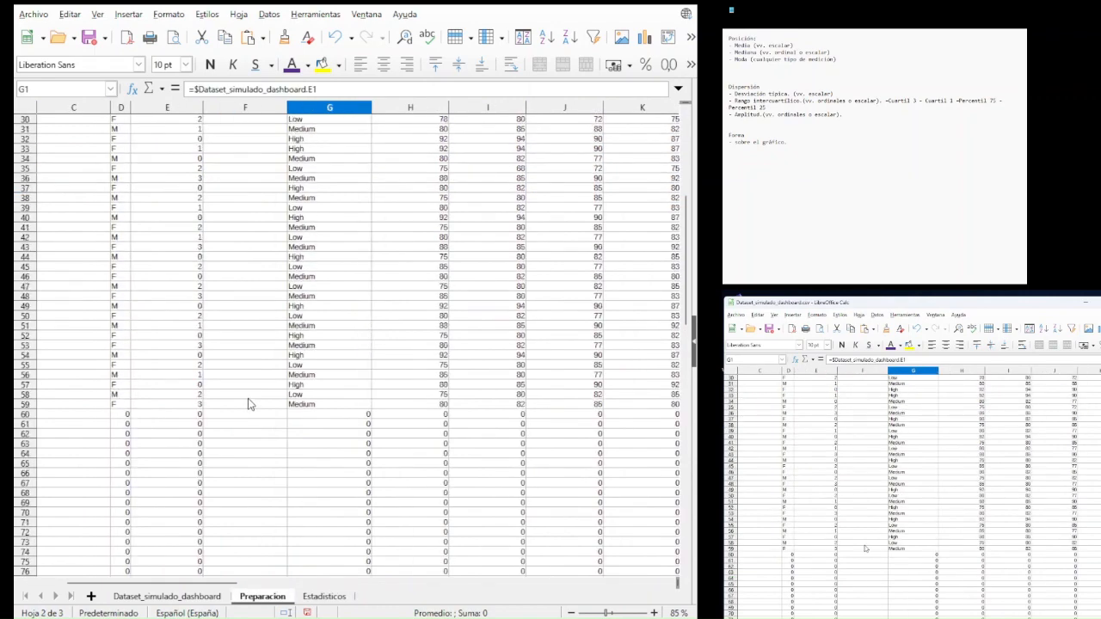
pyautogui.scroll(9, 247, 404)
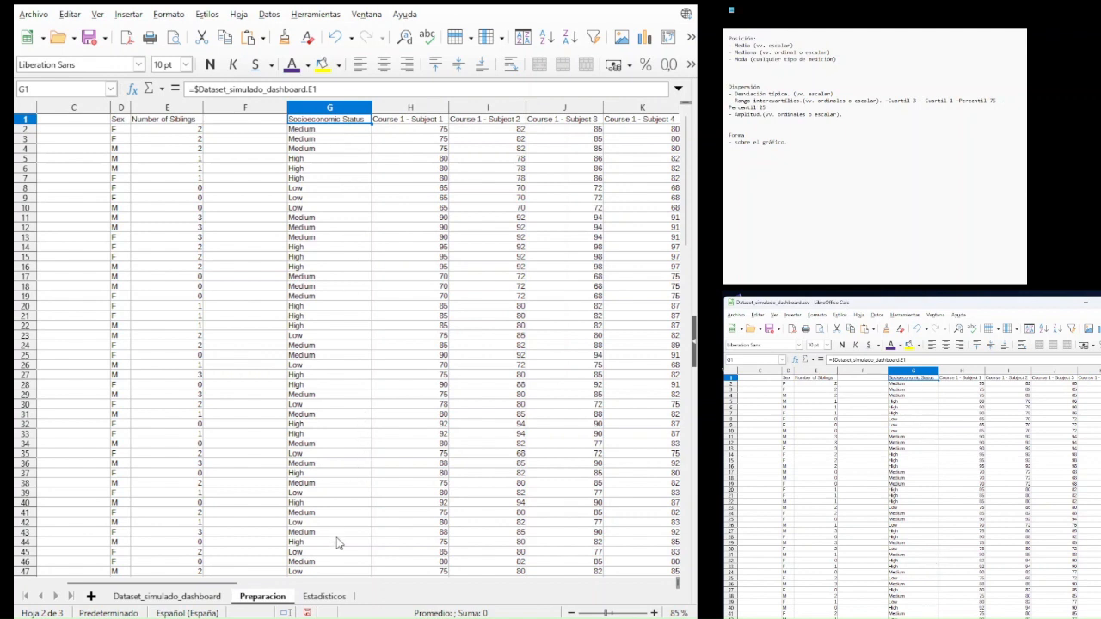
# - On the Estadisticos sheet, enter the headings Sexo in B15 and Estatus económico in C15
pyautogui.click(320, 597)
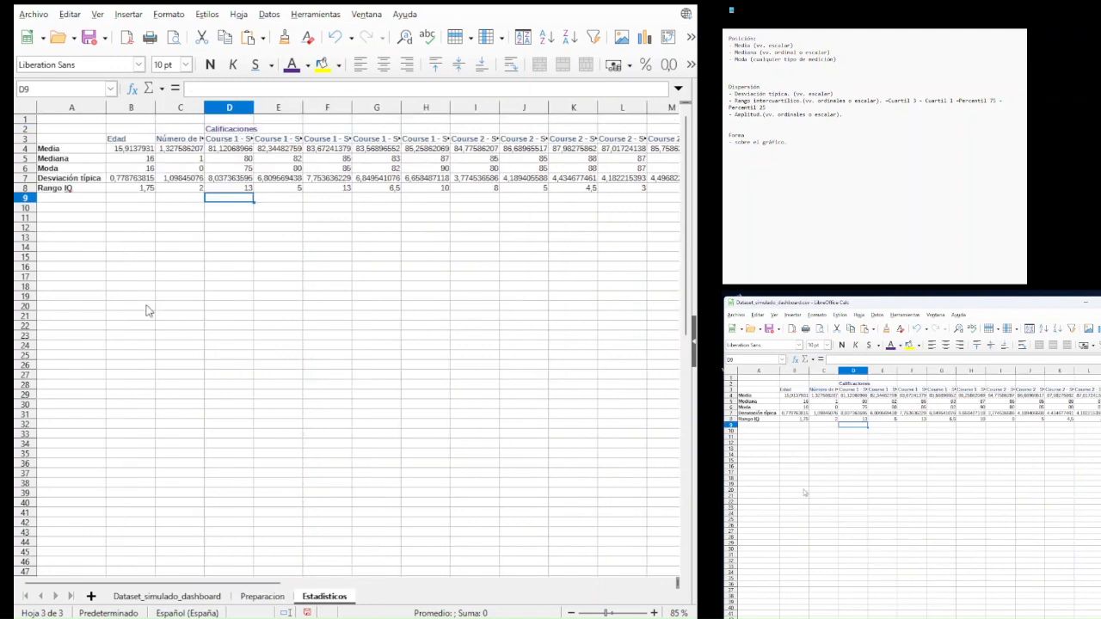
pyautogui.click(85, 271)
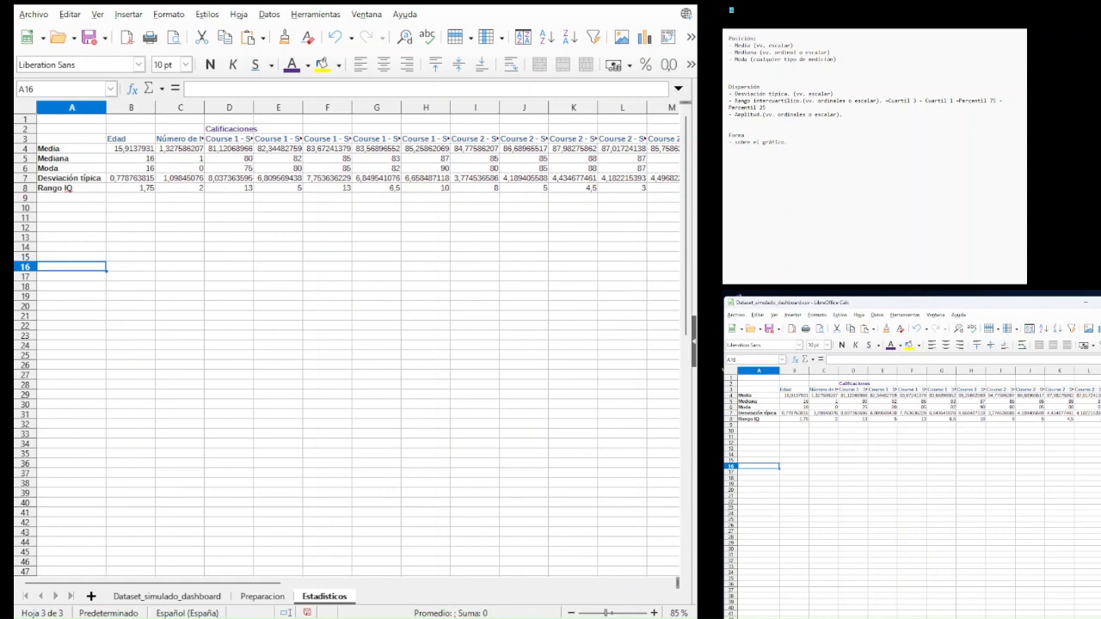
pyautogui.press('super+d')
pyautogui.press('super+d')
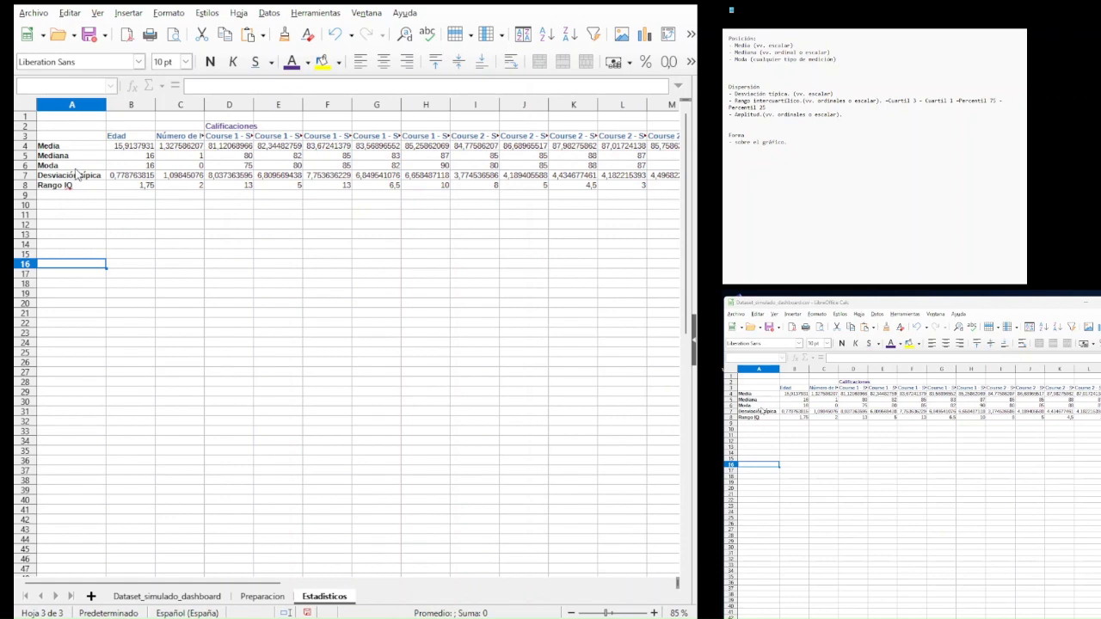
pyautogui.click(130, 259)
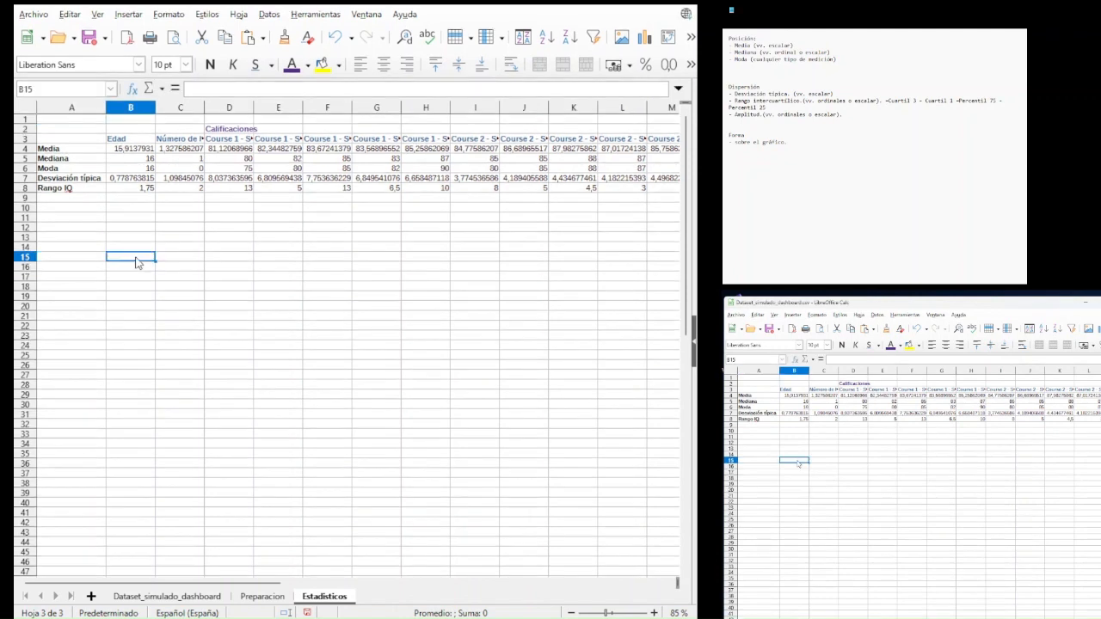
pyautogui.write('SZe')
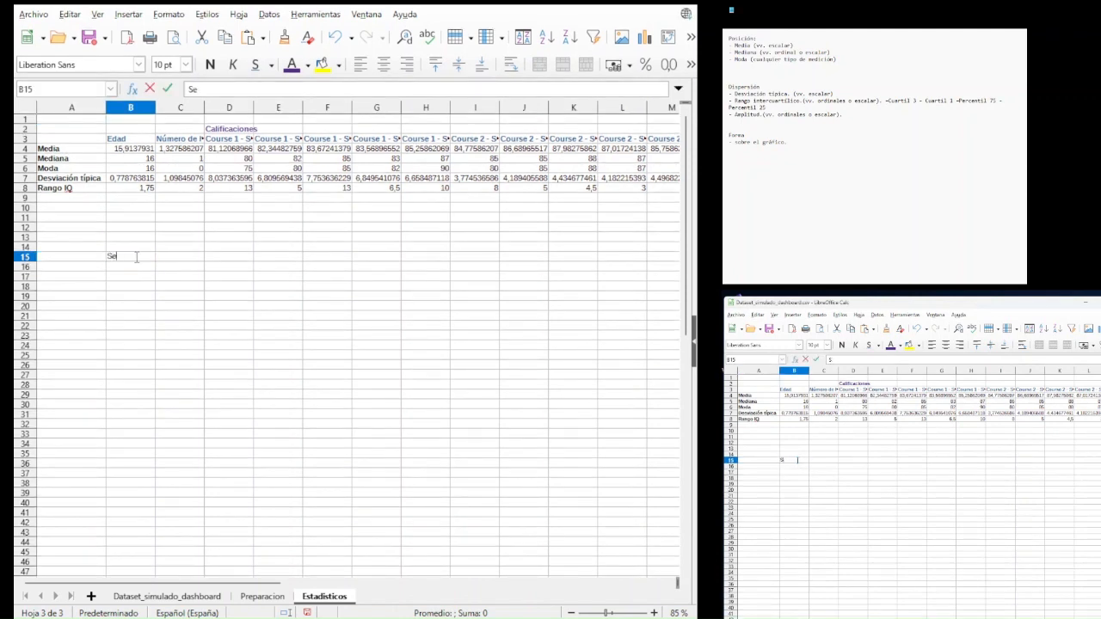
pyautogui.write('o')
pyautogui.press('Tab')
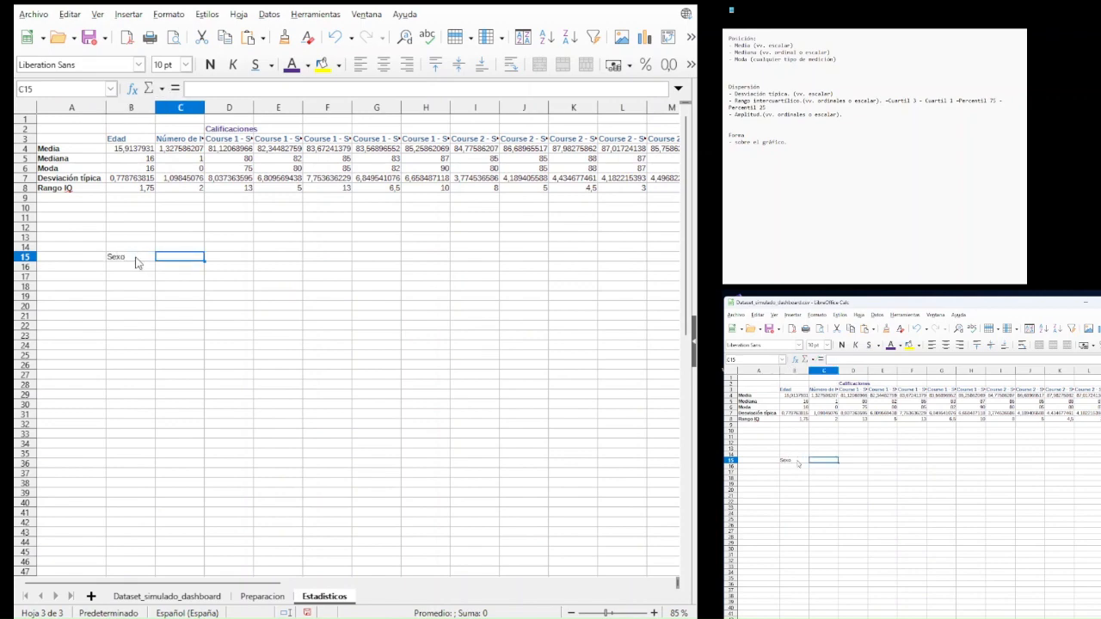
pyautogui.write('Es')
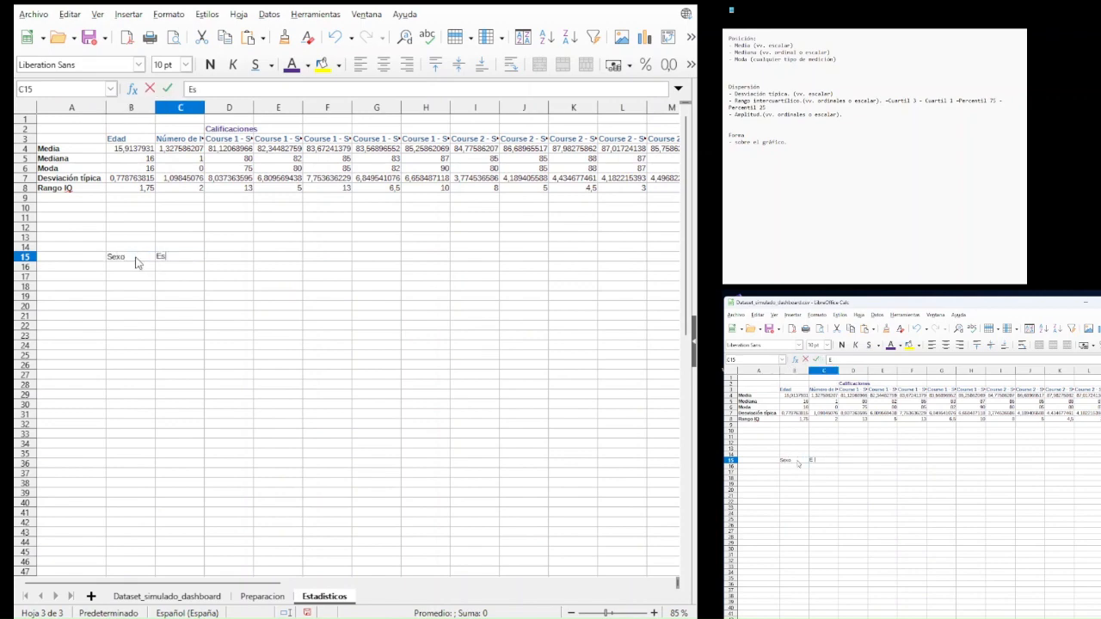
pyautogui.write('tatus económico')
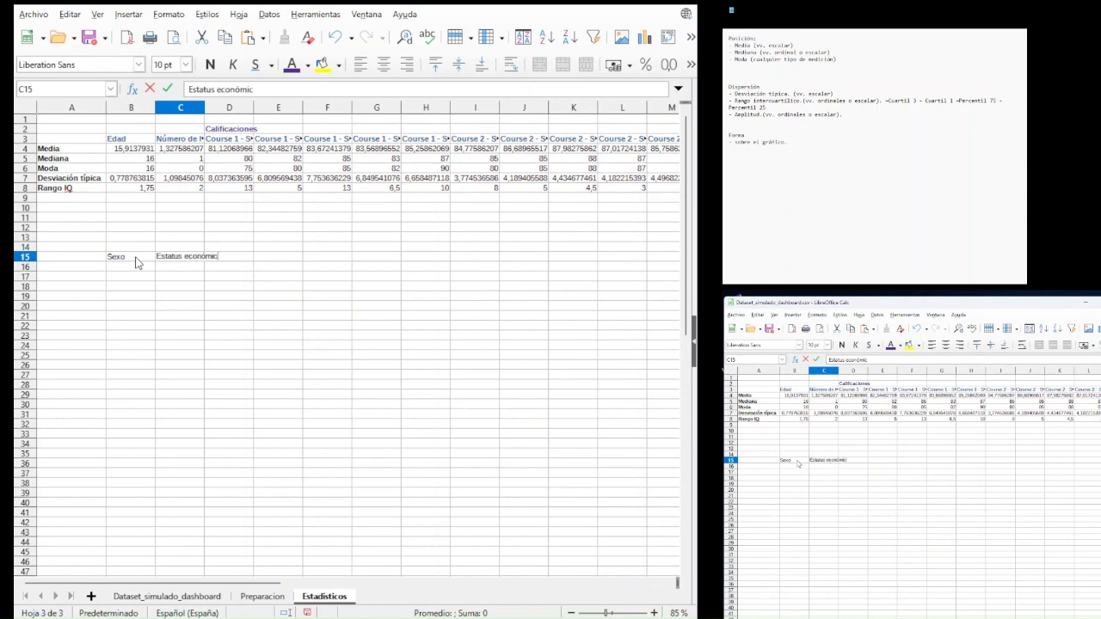
pyautogui.press('Return')
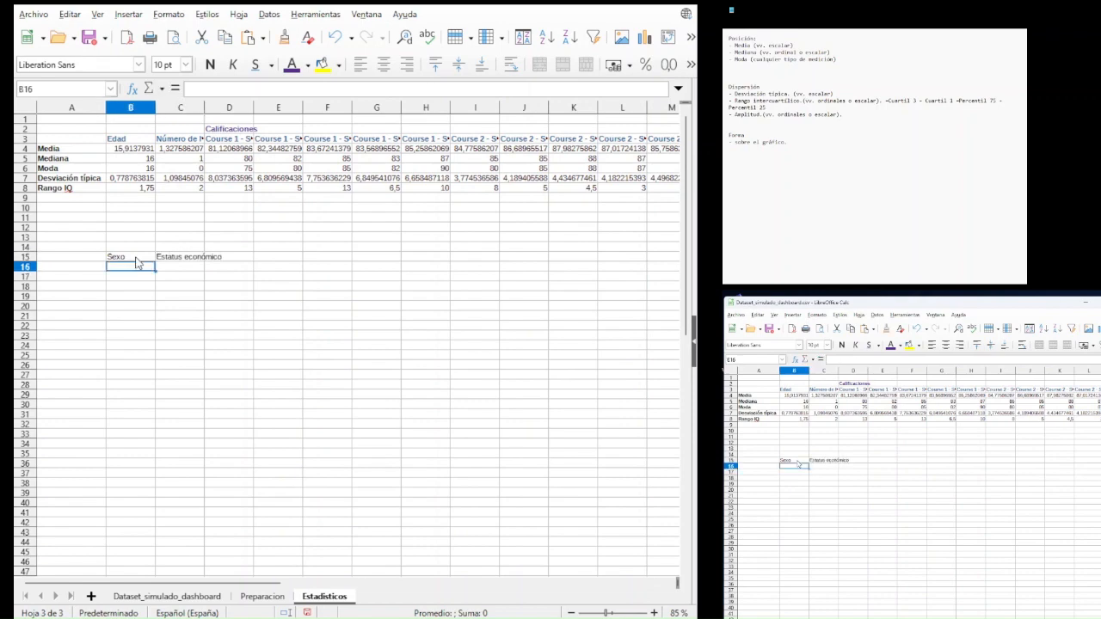
# - Enter the category labels F: in A16 and M: in A17
pyautogui.press('Left')
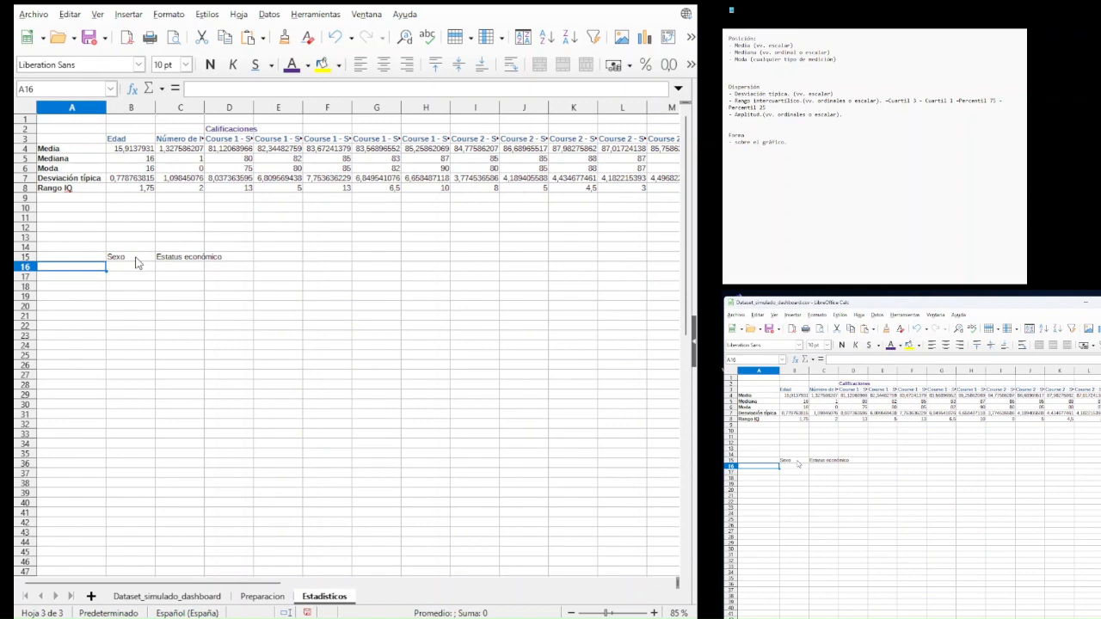
pyautogui.write('M')
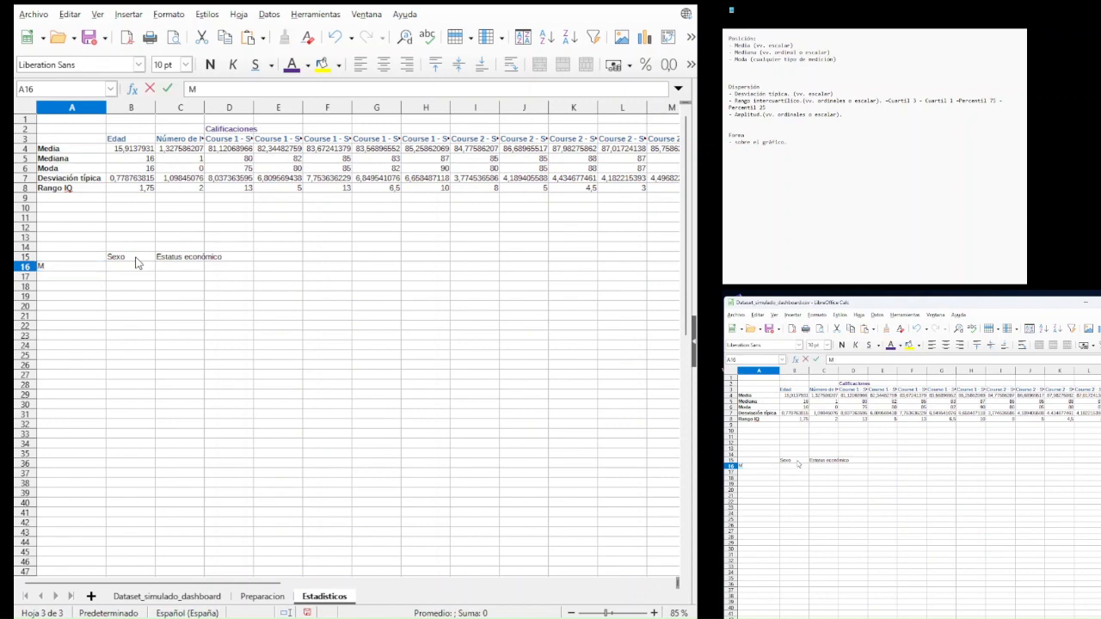
pyautogui.press('BackSpace')
pyautogui.press('Return')
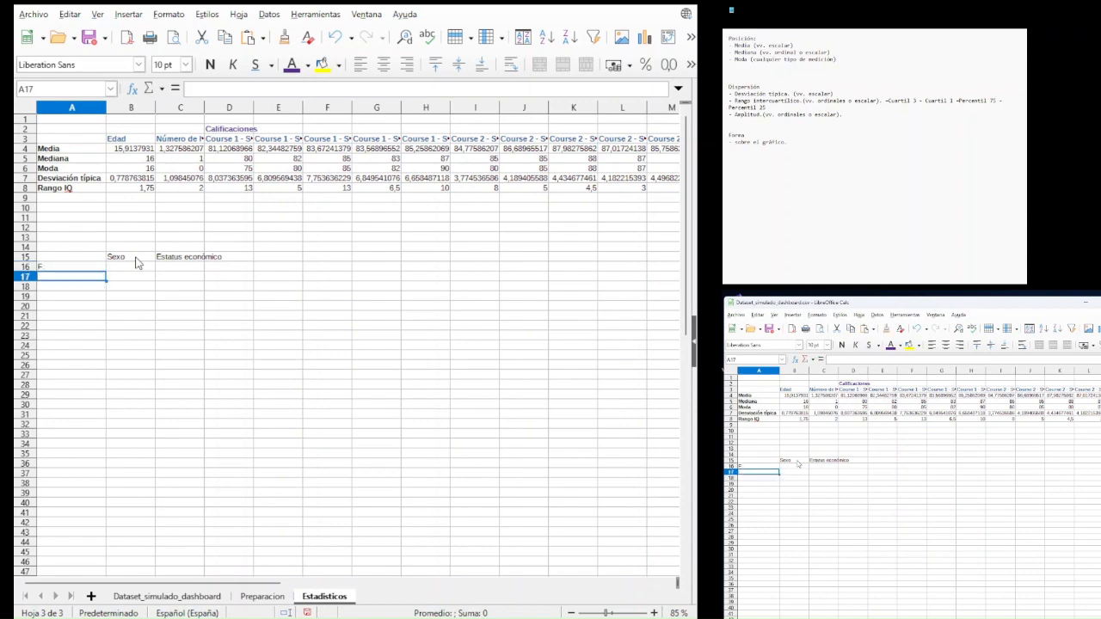
pyautogui.write('M:')
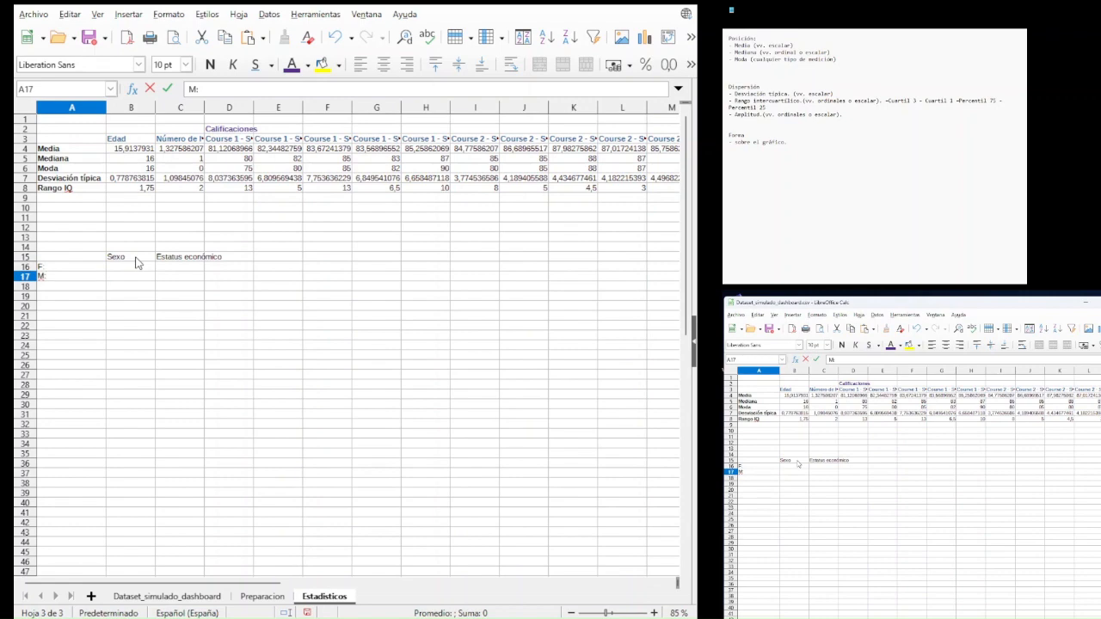
pyautogui.press('Return')
# - Clear the Estatus económico heading from C15 and right-align the F: and M: labels in A16:A17
pyautogui.click(169, 259)
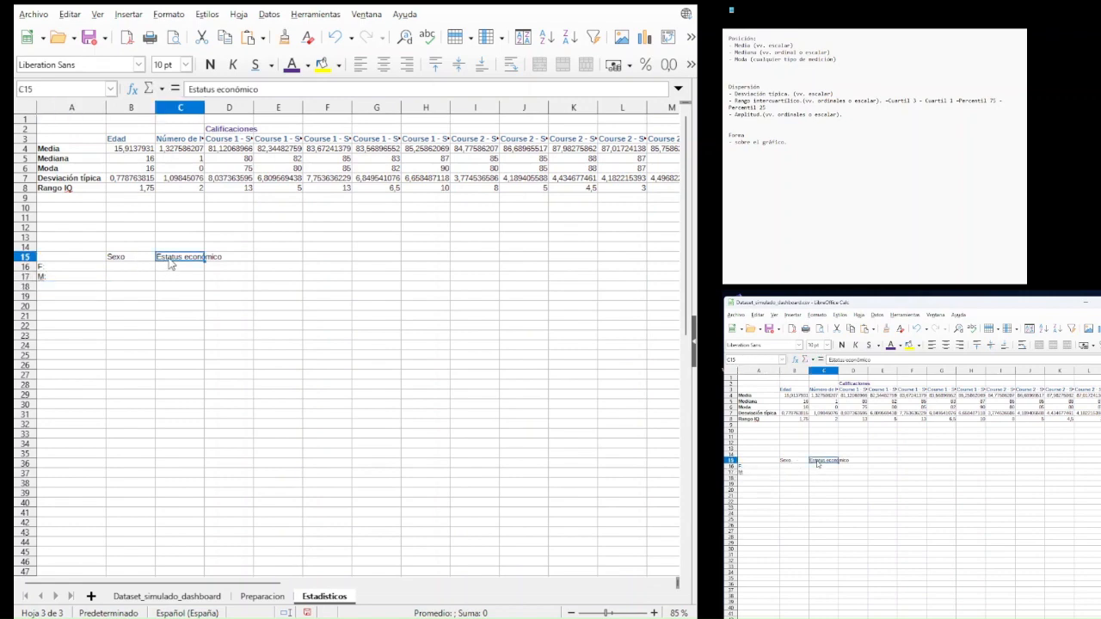
pyautogui.press('Delete')
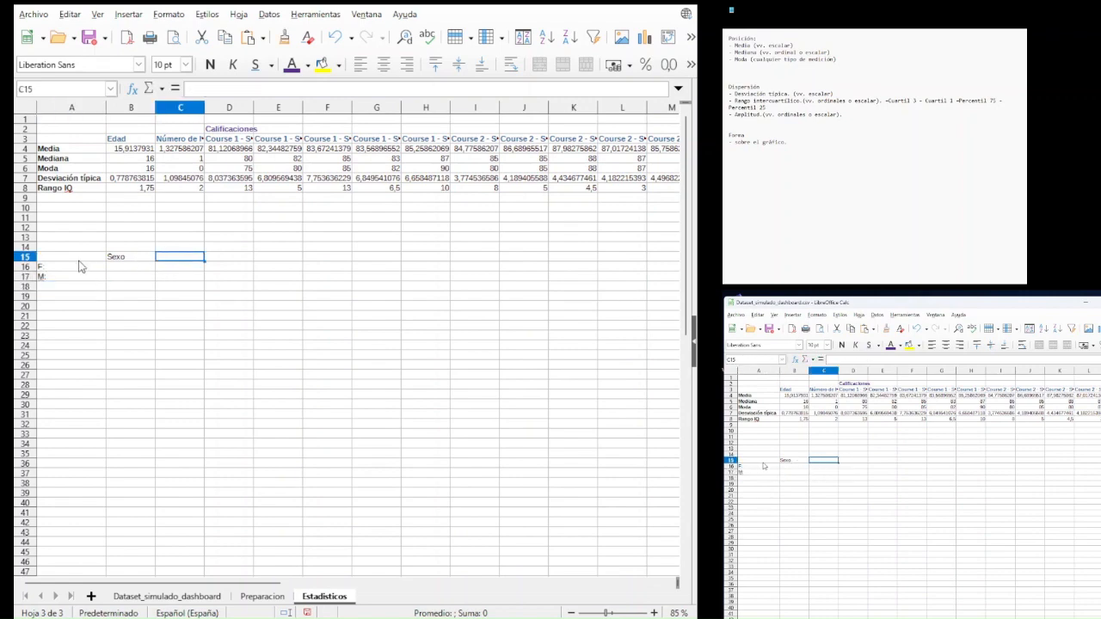
pyautogui.moveTo(82, 258); pyautogui.dragTo(80, 282)
pyautogui.click(409, 67)
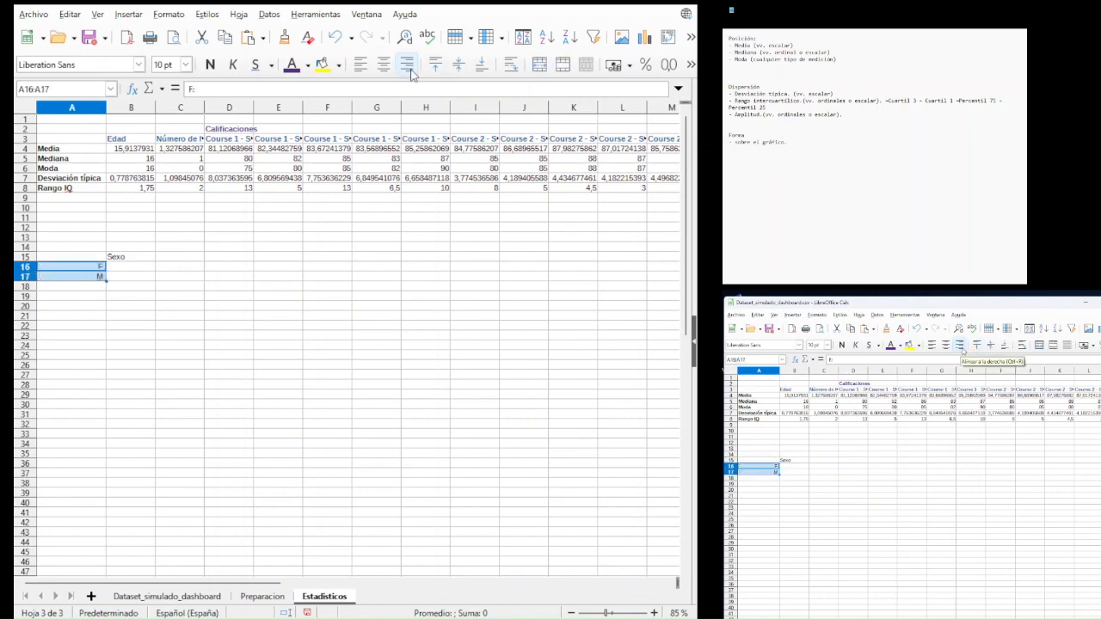
# - Enter the title "Tablas de frecuencia para variables cualitativas (nominales u ordinales)" in B13
pyautogui.click(144, 269)
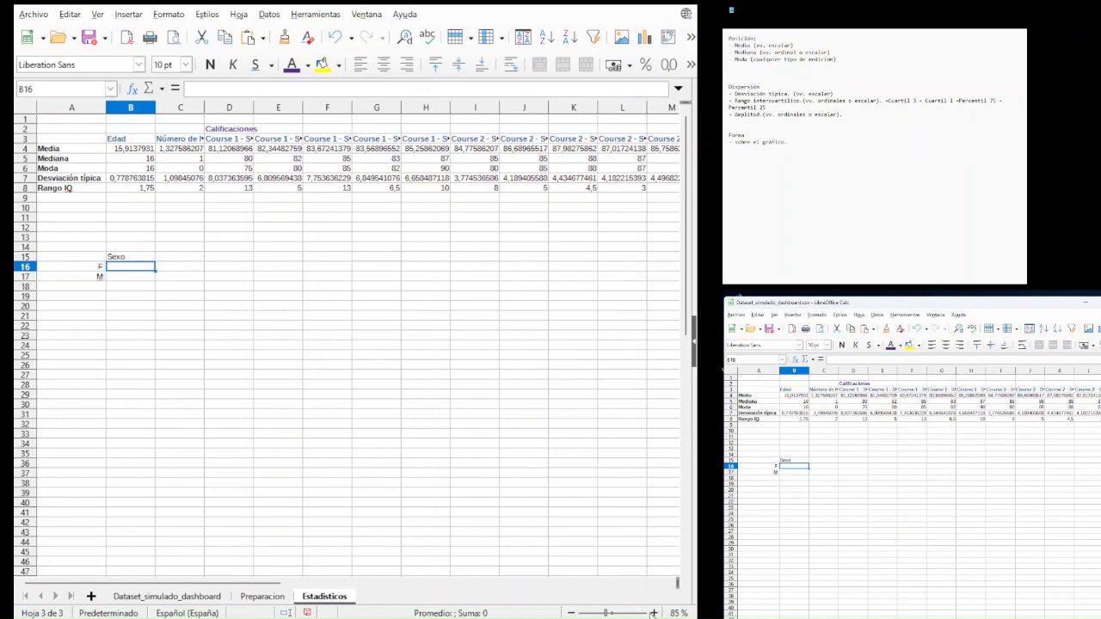
pyautogui.click(654, 614)
pyautogui.click(654, 614)
pyautogui.click(653, 613)
pyautogui.click(654, 614)
pyautogui.click(654, 613)
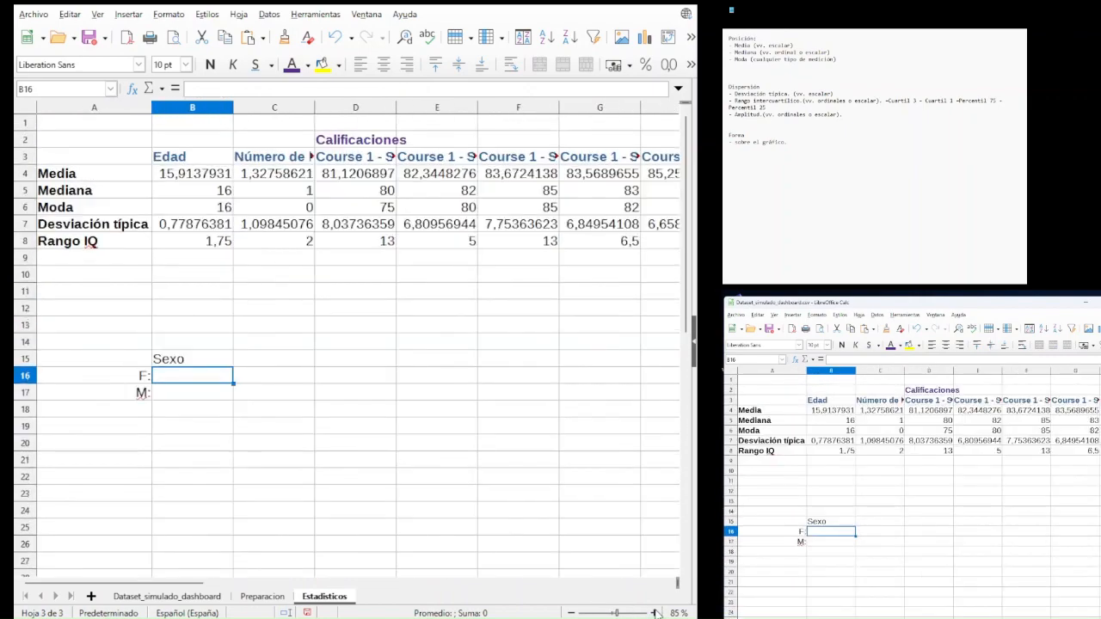
pyautogui.click(654, 613)
pyautogui.scroll(-2, 293, 481)
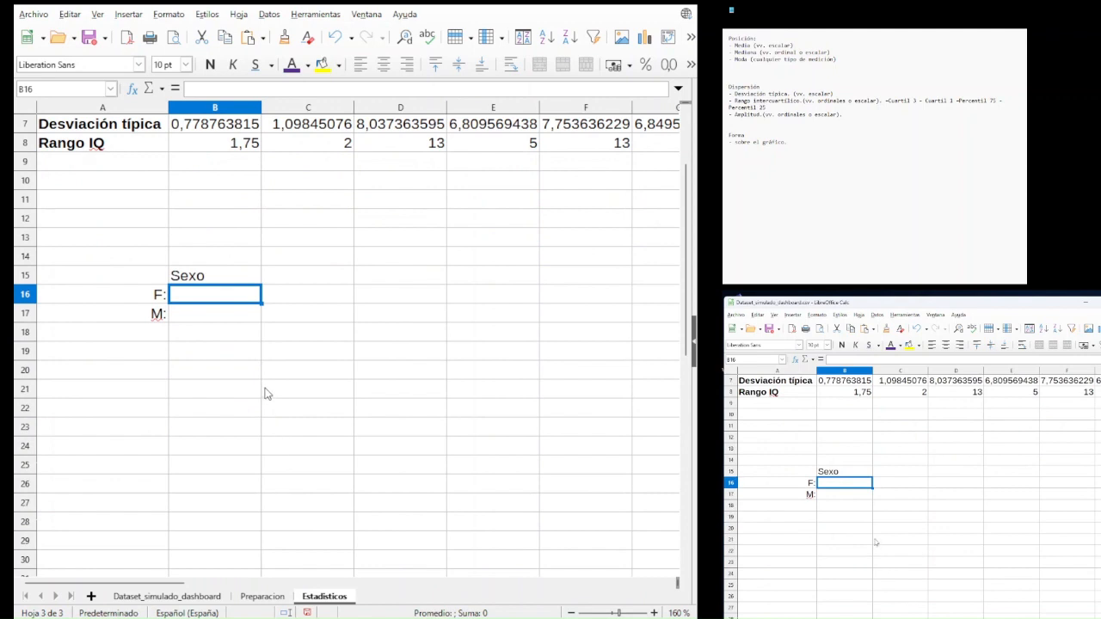
pyautogui.click(213, 241)
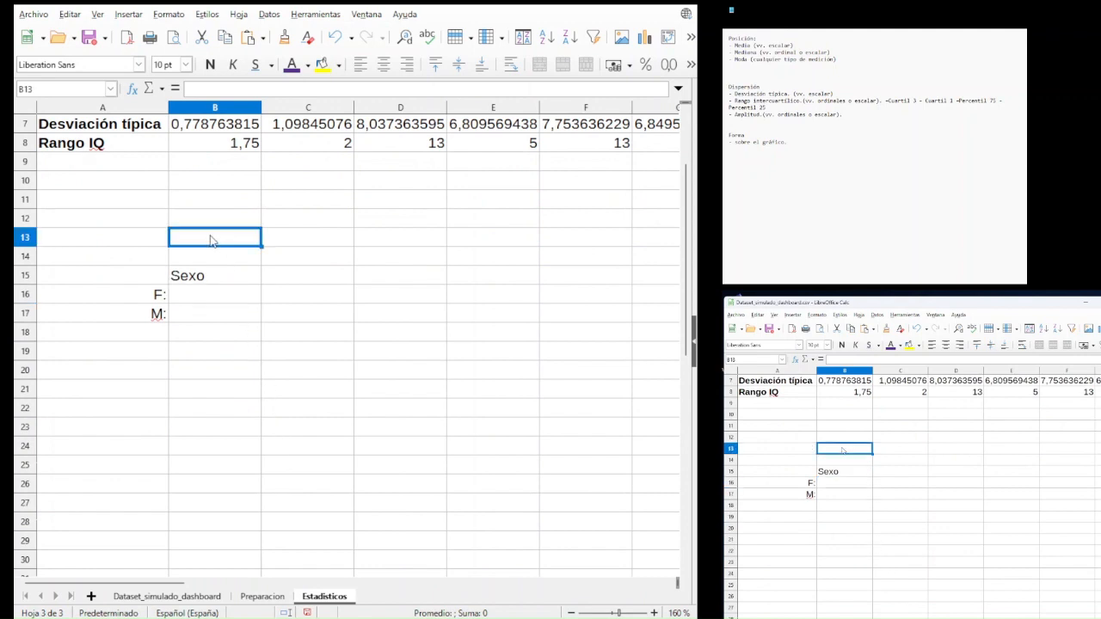
pyautogui.write('Tab')
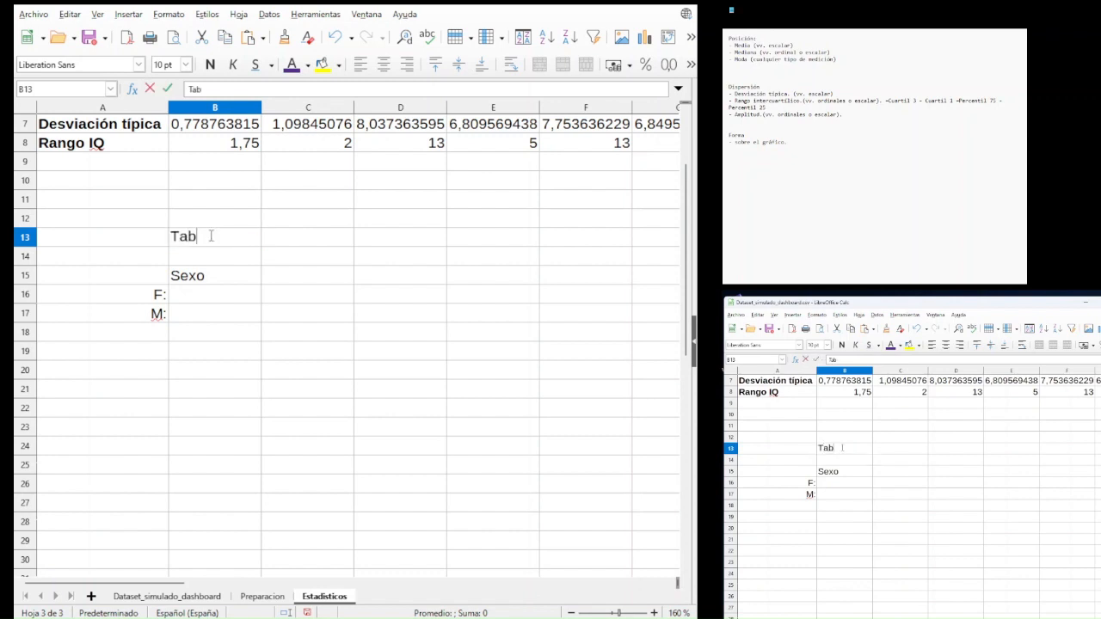
pyautogui.write('las de frecu')
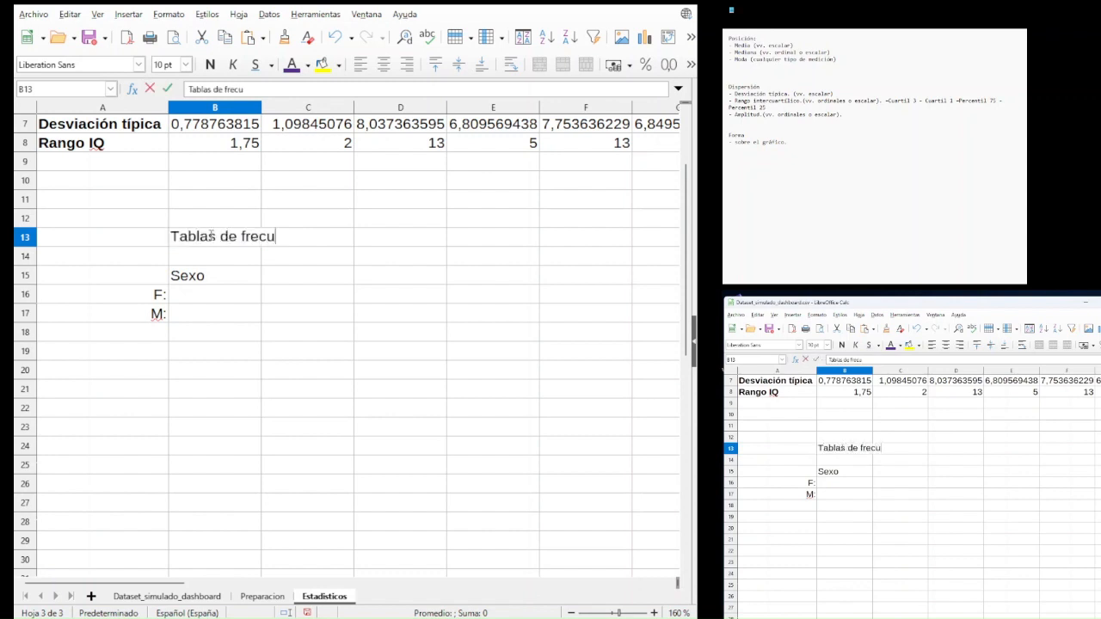
pyautogui.write('encia para varial')
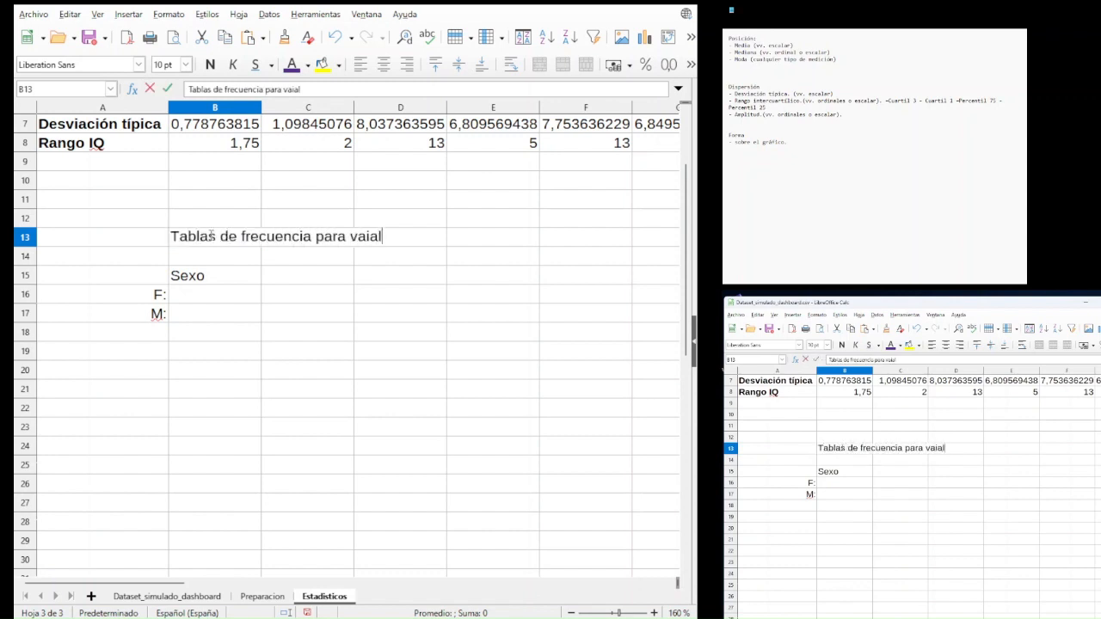
pyautogui.press('BackSpace')
pyautogui.press('BackSpace')
pyautogui.press('BackSpace')
pyautogui.write('rialbes')
pyautogui.press('BackSpace')
pyautogui.press('BackSpace')
pyautogui.press('BackSpace')
pyautogui.press('BackSpace')
pyautogui.write('bles cualtiativ')
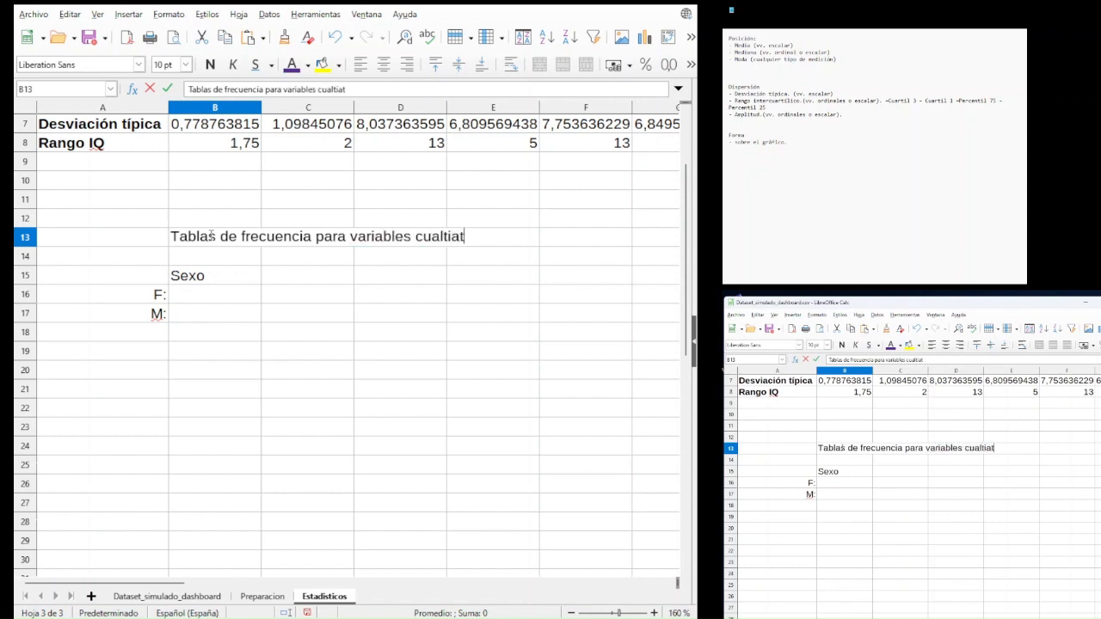
pyautogui.press('BackSpace')
pyautogui.press('BackSpace')
pyautogui.press('BackSpace')
pyautogui.press('BackSpace')
pyautogui.press('BackSpace')
pyautogui.press('BackSpace')
pyautogui.write('itativas (')
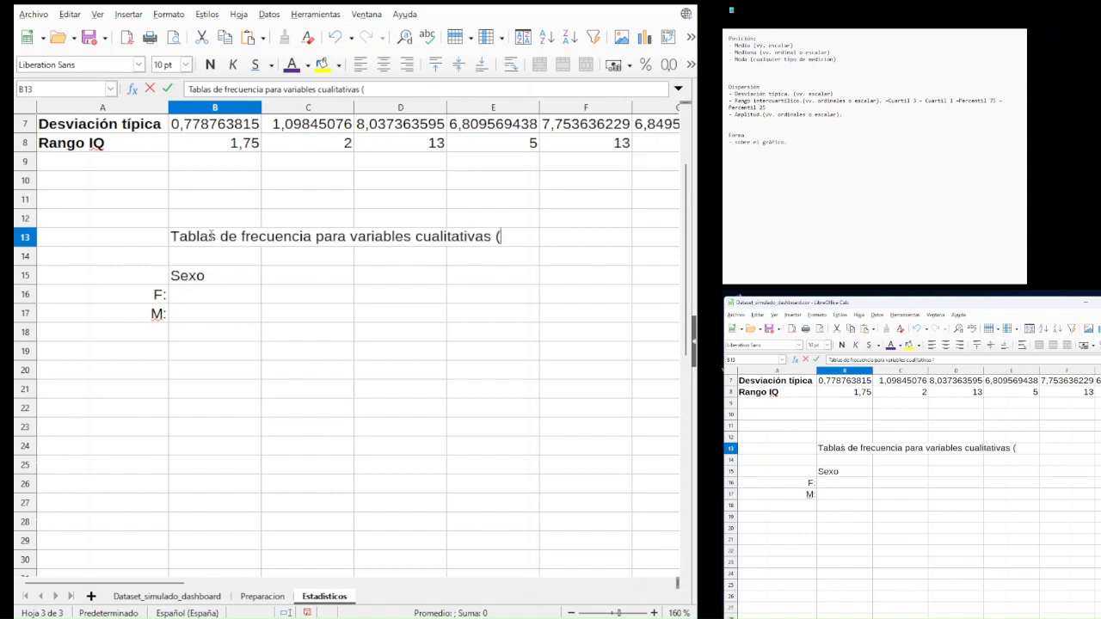
pyautogui.write('nominales u ordinales')
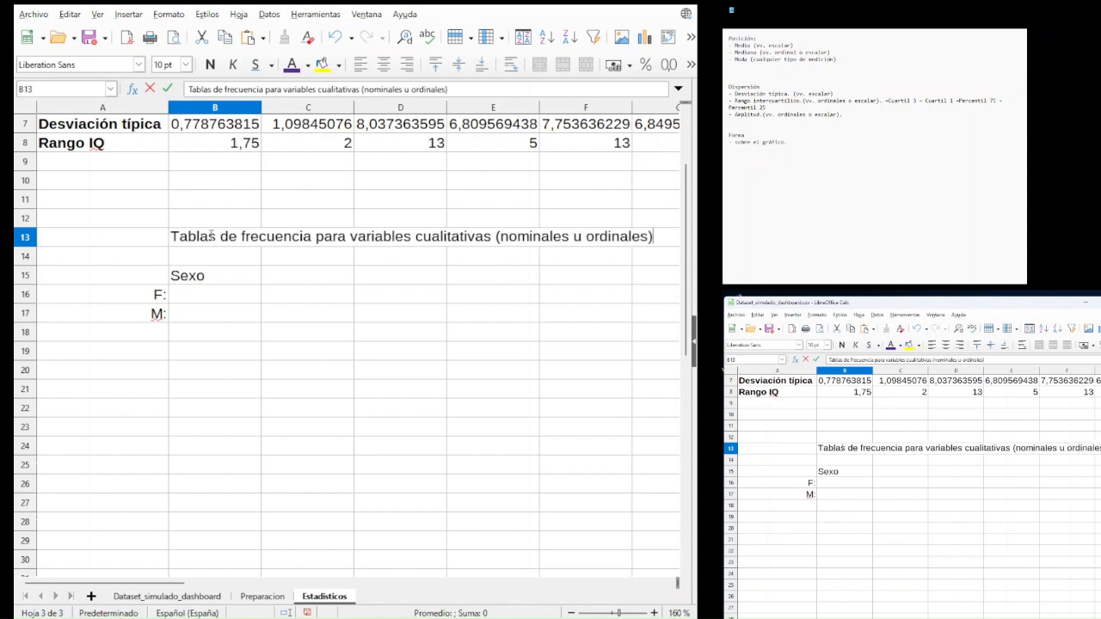
# - Start a CONTAR.SI function in B16 beside the F: label using the function wizard
pyautogui.click(191, 298)
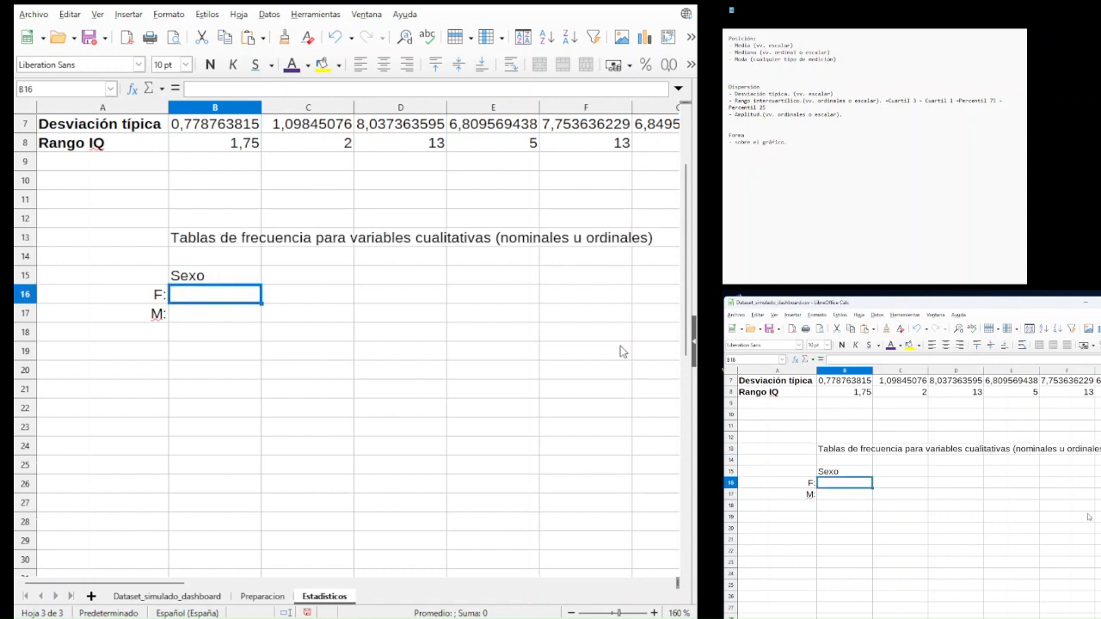
pyautogui.hotkey('ctrl', 'F2')
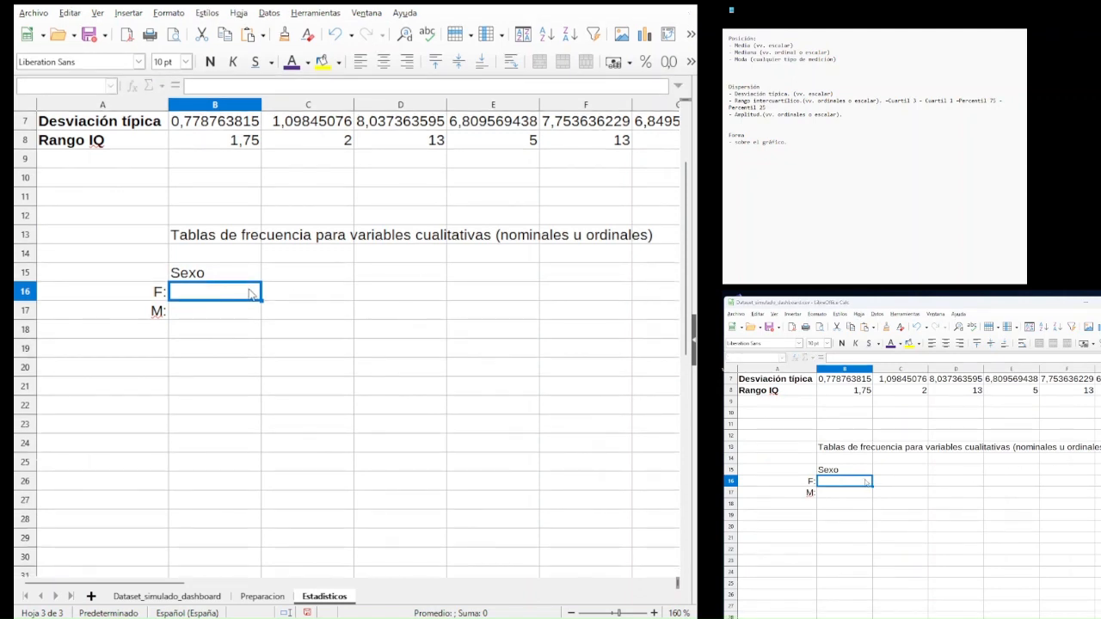
pyautogui.press('Escape')
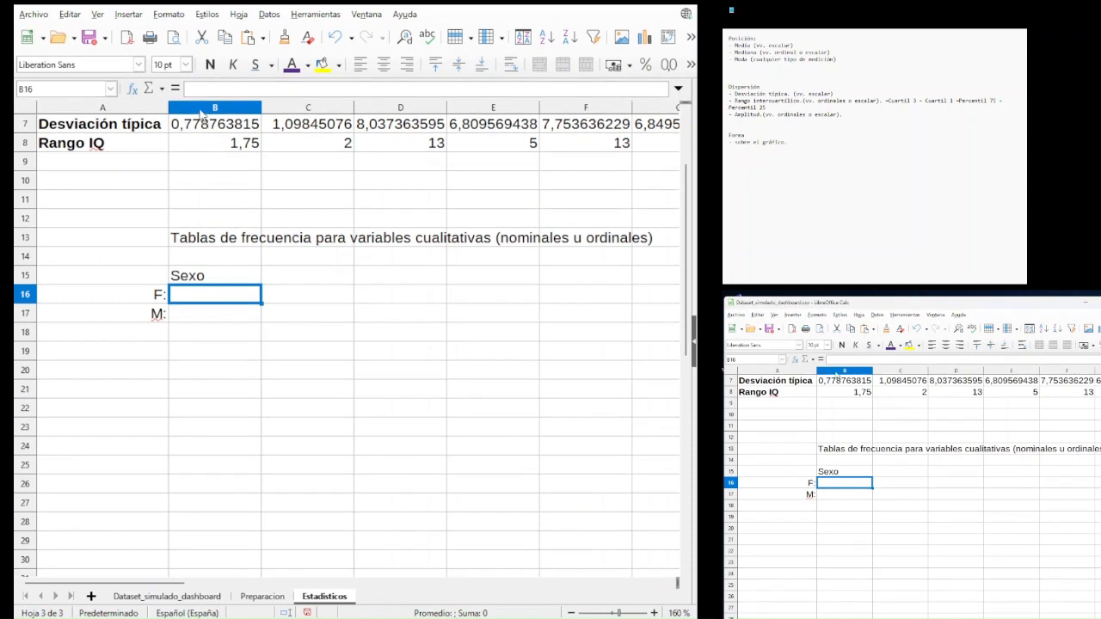
pyautogui.click(133, 91)
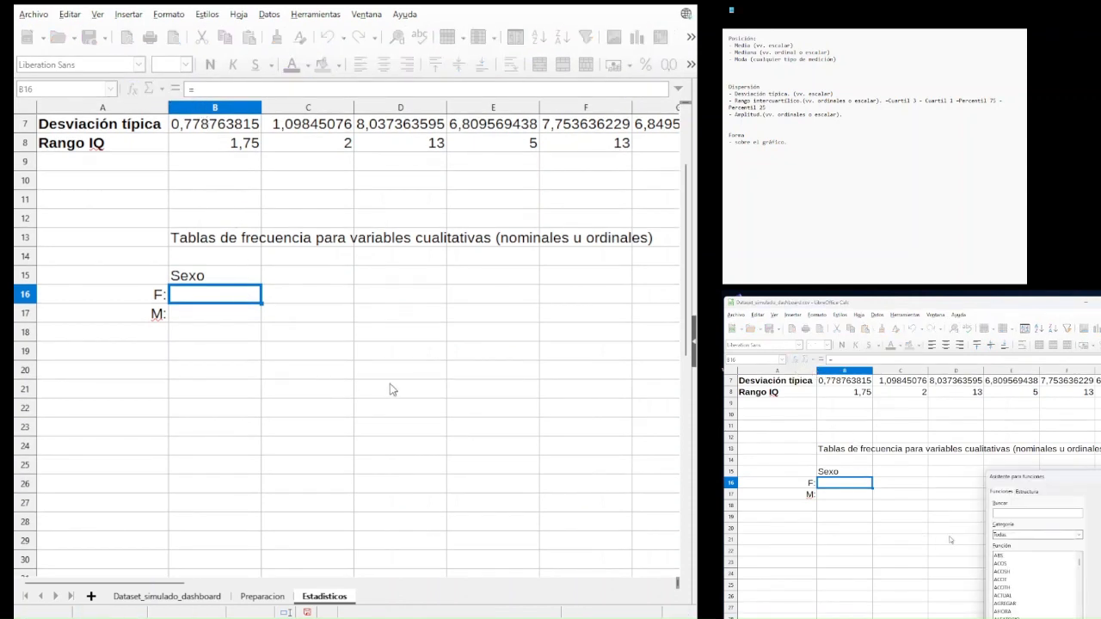
pyautogui.scroll(-5, 512, 463)
pyautogui.scroll(-6, 512, 463)
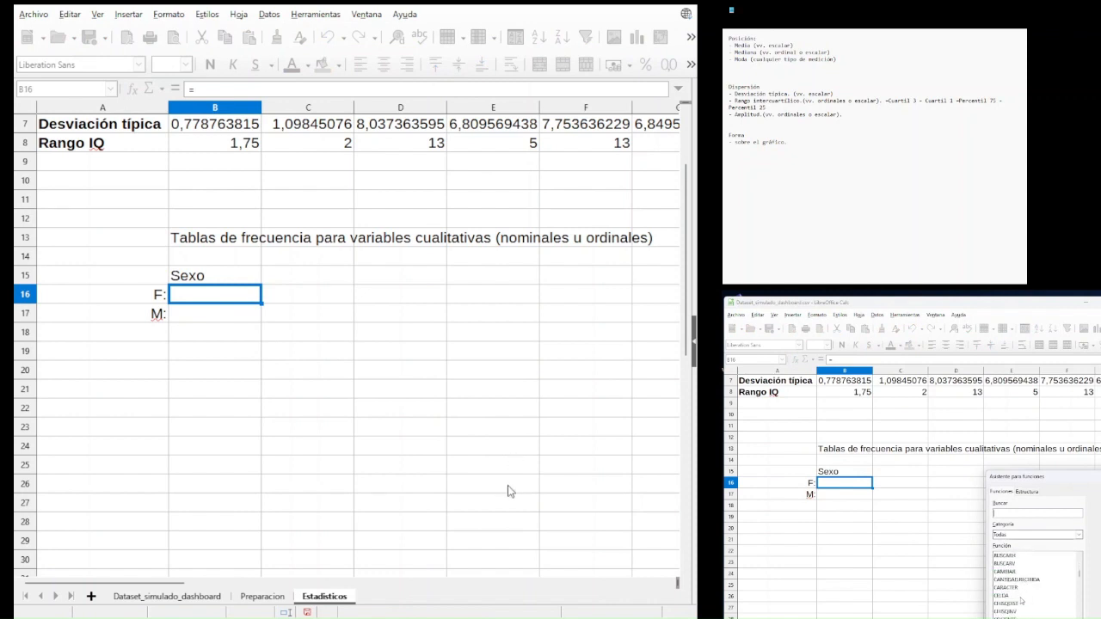
pyautogui.scroll(-3, 495, 501)
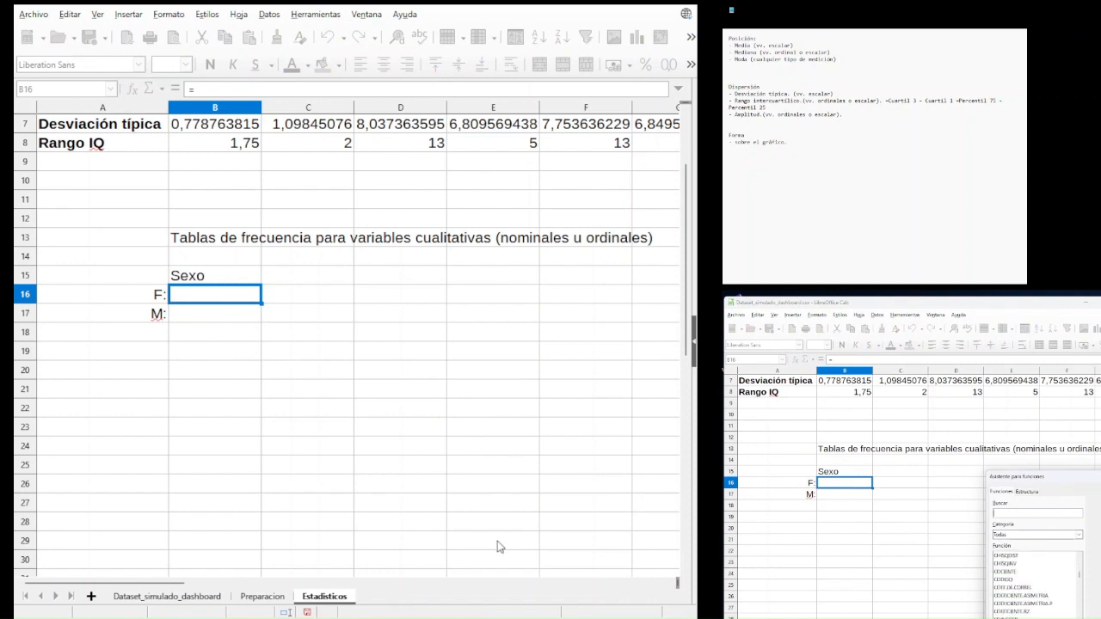
pyautogui.scroll(-2, 500, 547)
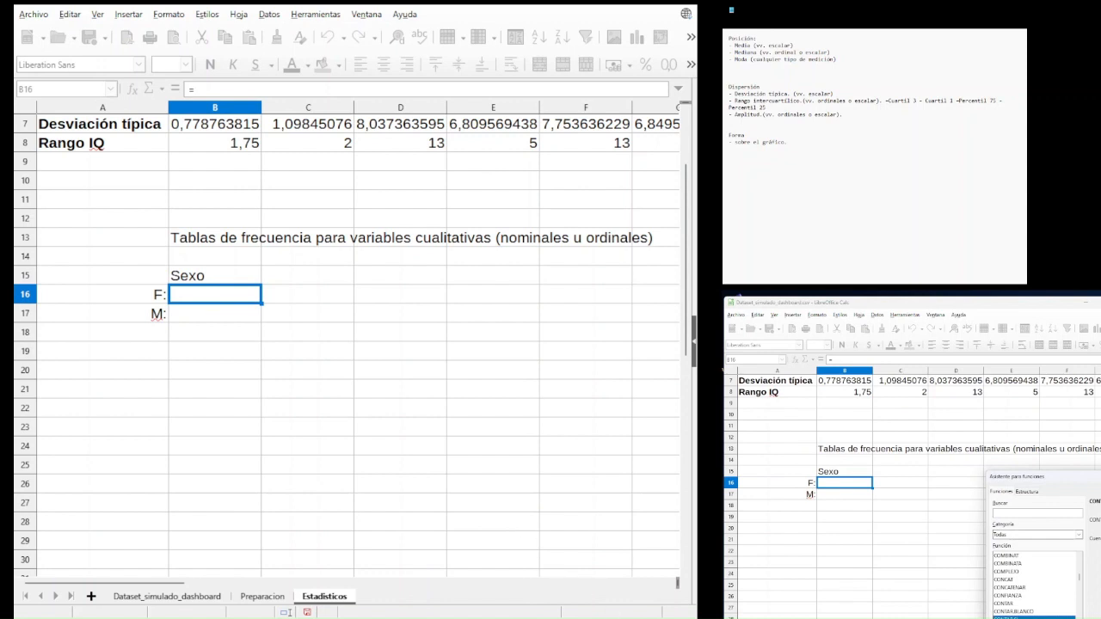
pyautogui.doubleClick(1020, 617)
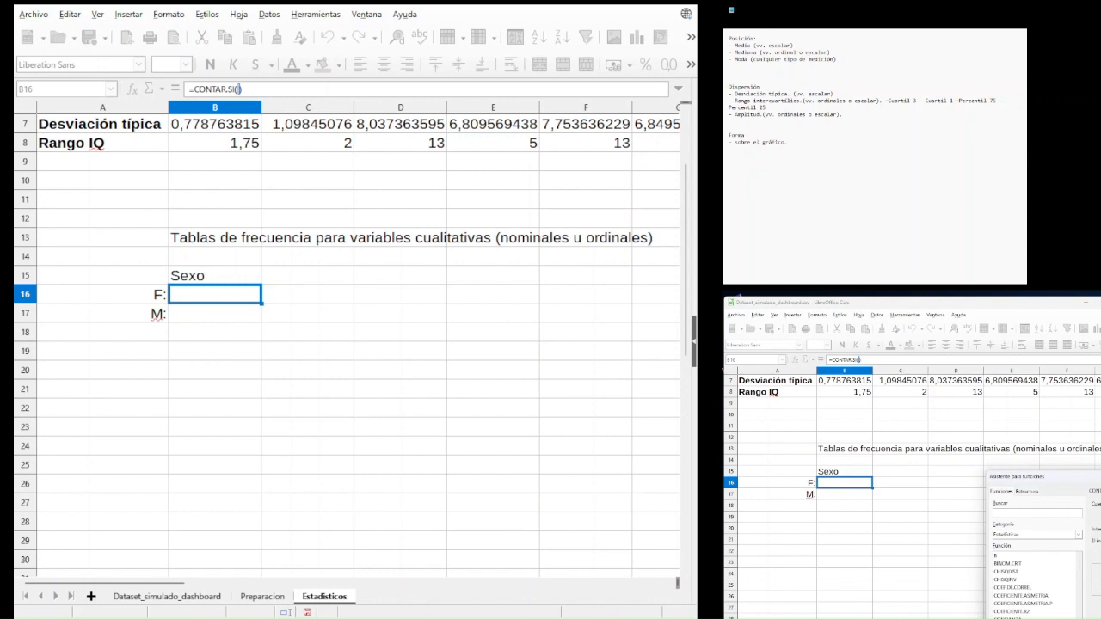
# - Set the CONTAR.SI interval to the sex values in D2:D59 of the Preparacion sheet, as $Preparacion.D$2:D$59
pyautogui.click(256, 600)
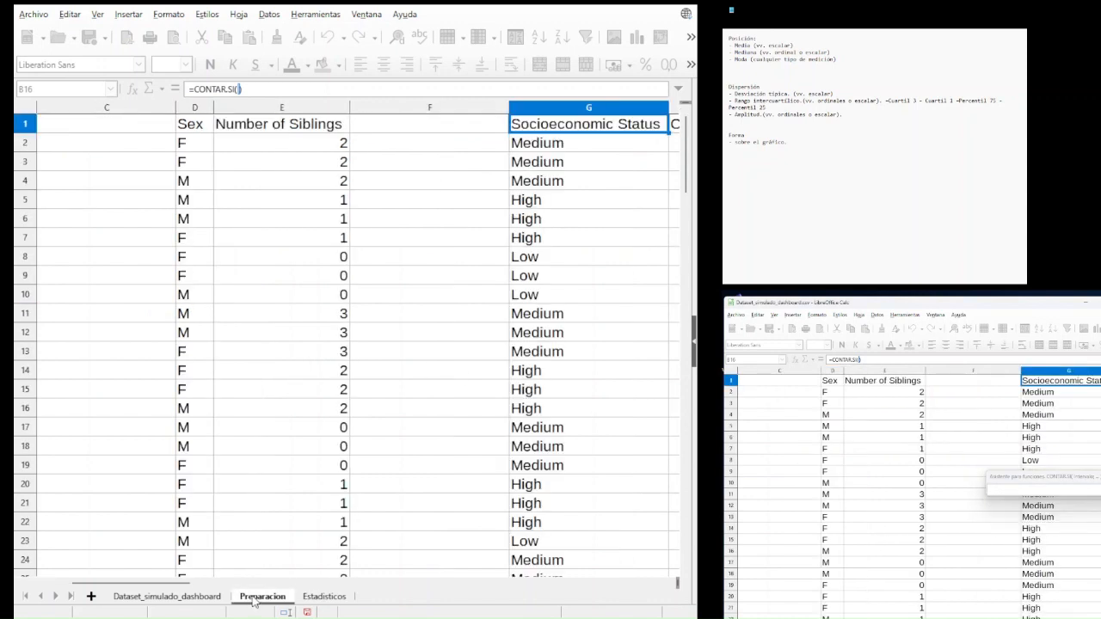
pyautogui.click(184, 143)
pyautogui.moveTo(184, 143); pyautogui.dragTo(183, 497)
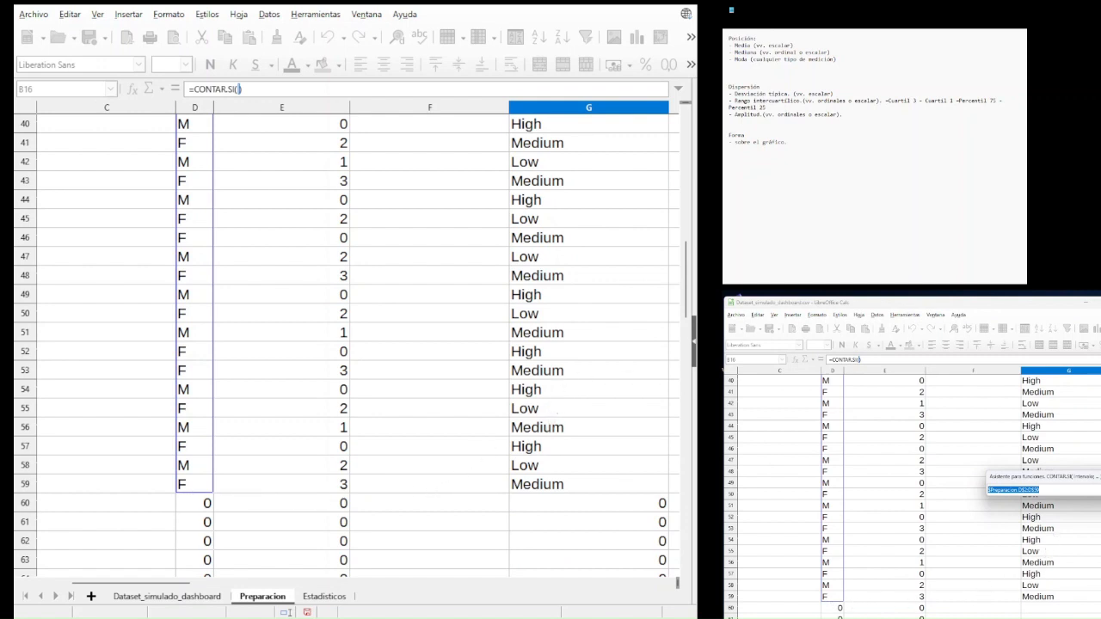
pyautogui.press('Return')
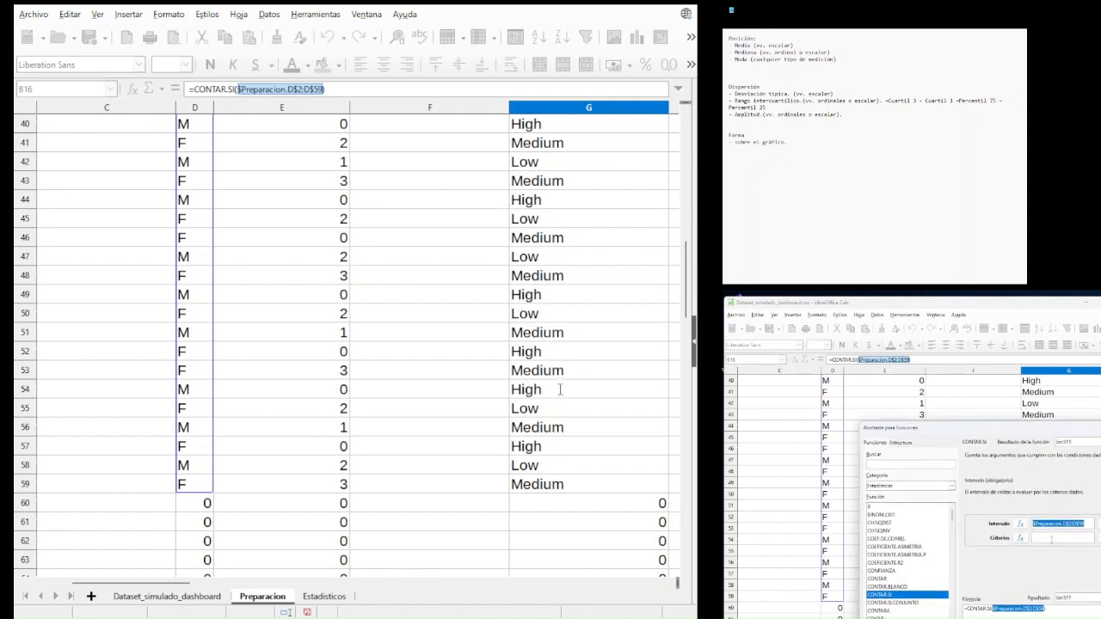
pyautogui.click(1050, 535)
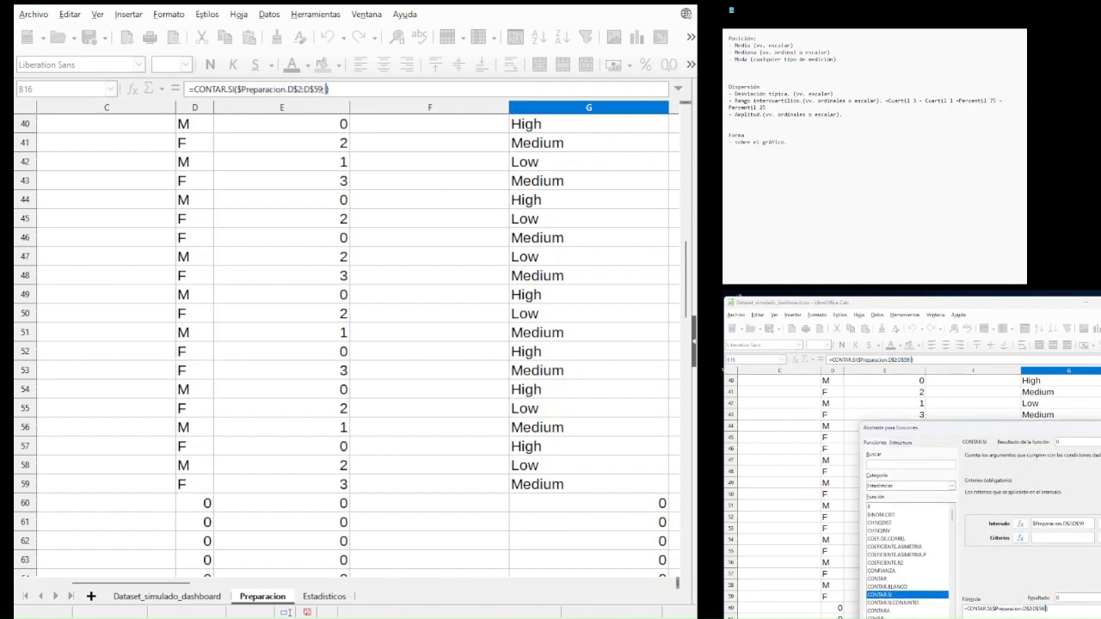
pyautogui.click(1020, 537)
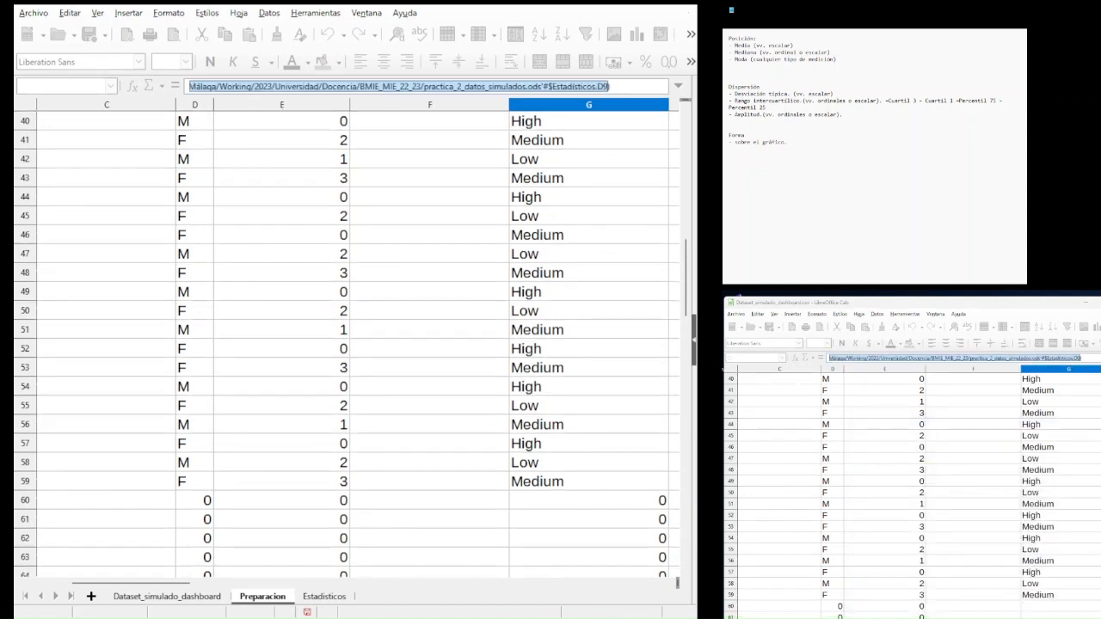
pyautogui.click(990, 548)
pyautogui.click(1020, 549)
pyautogui.click(1051, 614)
pyautogui.click(1020, 549)
pyautogui.click(989, 549)
pyautogui.click(1020, 540)
pyautogui.click(378, 168)
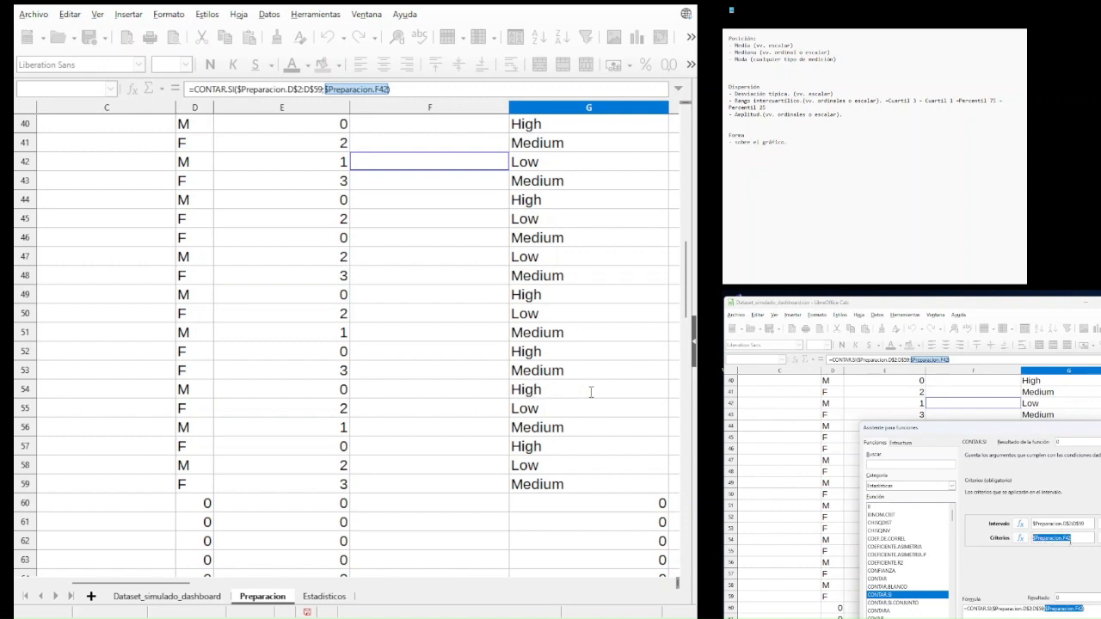
# - Set the CONTAR.SI criterion to unquoted f, accept the formula in B16, and widen column B
pyautogui.write('"')
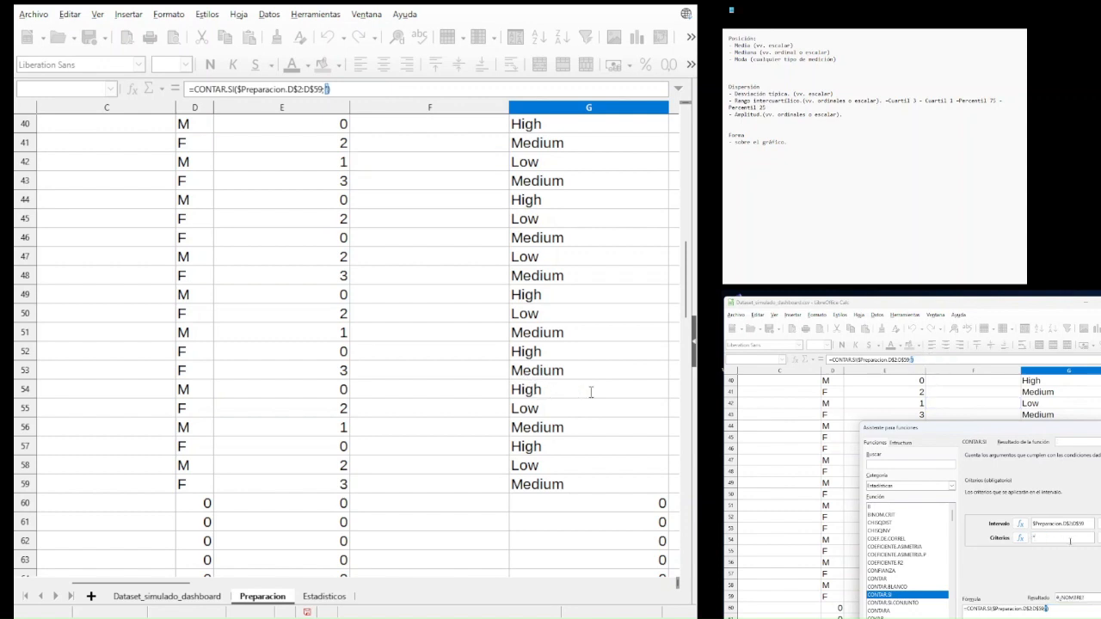
pyautogui.write('M"')
pyautogui.press('BackSpace')
pyautogui.write('F')
pyautogui.click(585, 579)
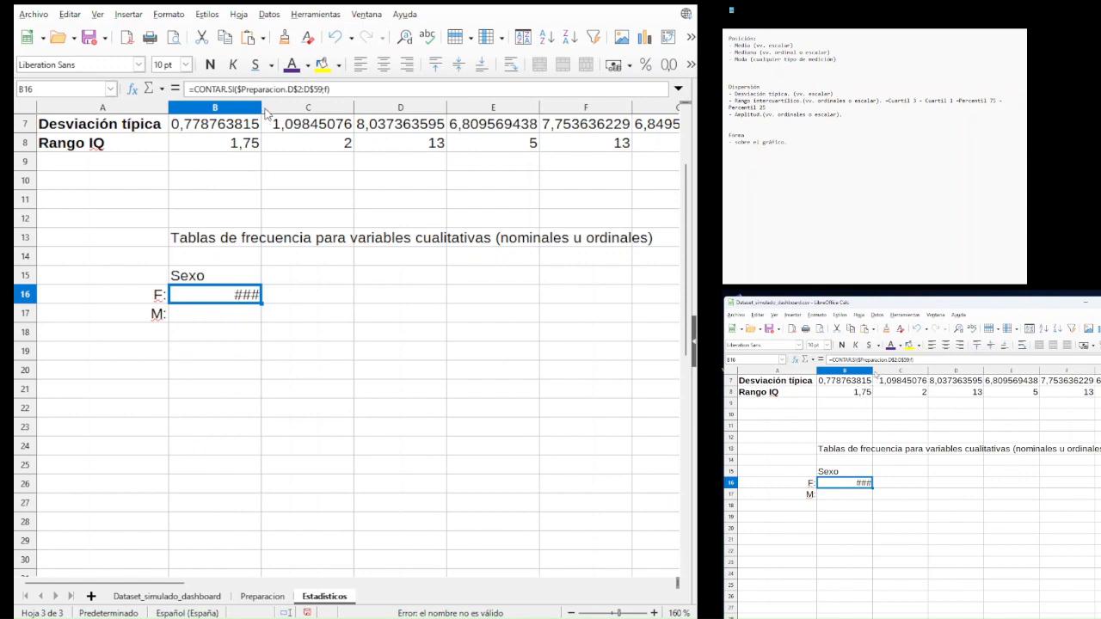
pyautogui.moveTo(262, 106); pyautogui.dragTo(303, 106)
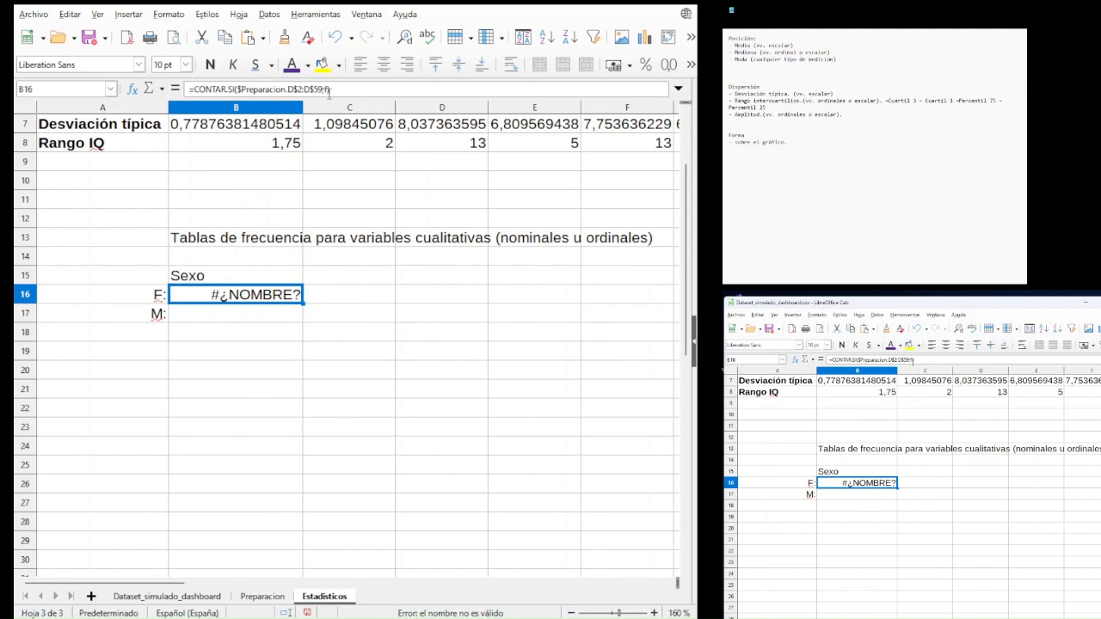
pyautogui.click(328, 90)
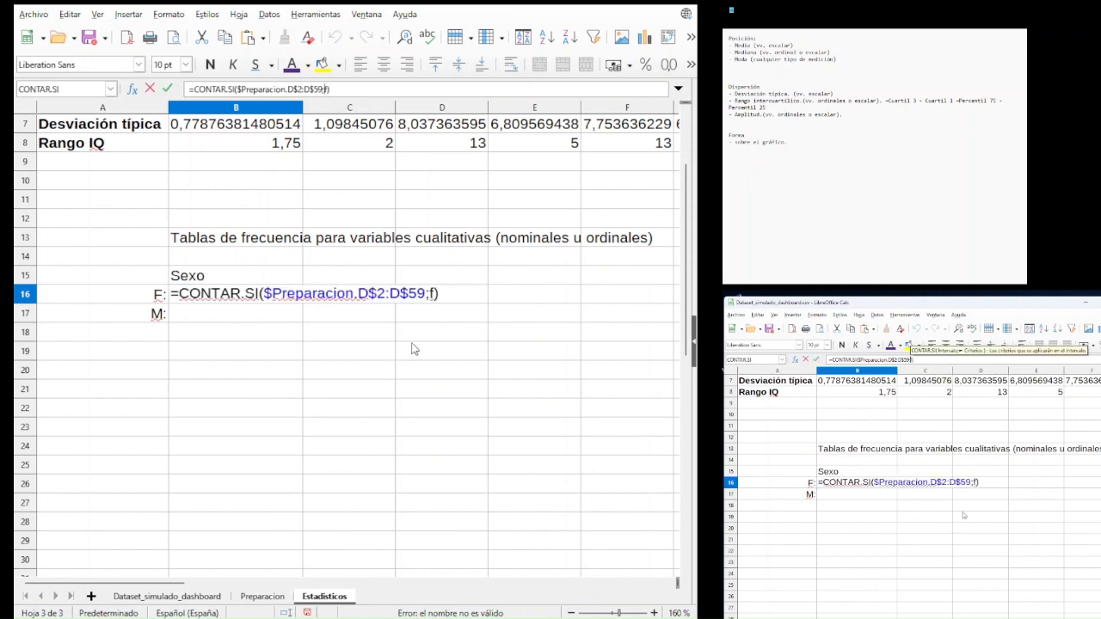
pyautogui.doubleClick(434, 293)
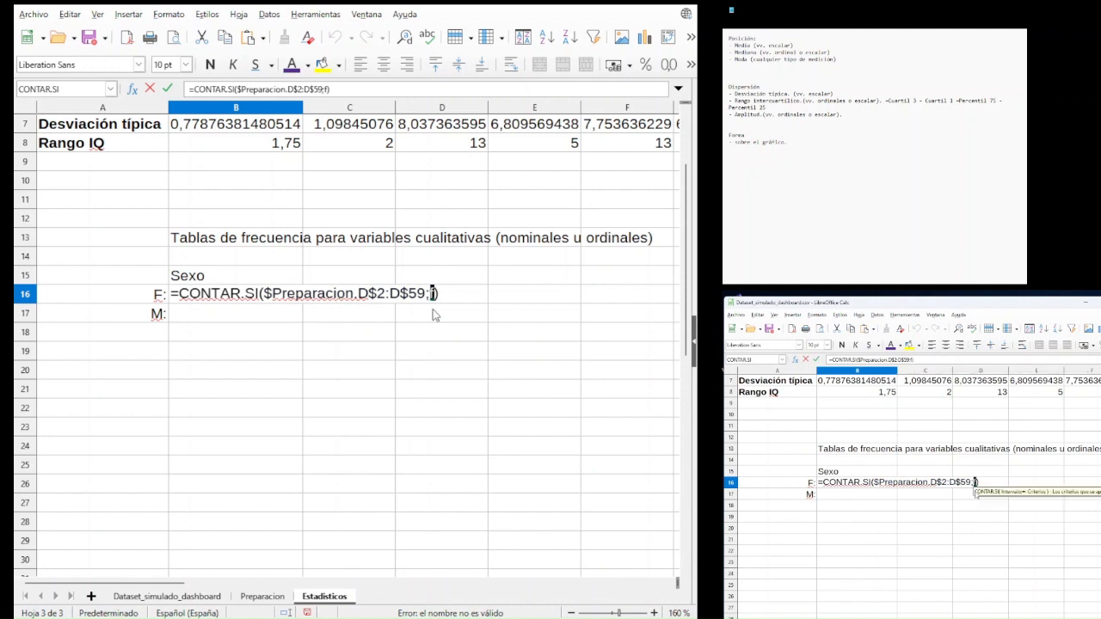
pyautogui.click(377, 314)
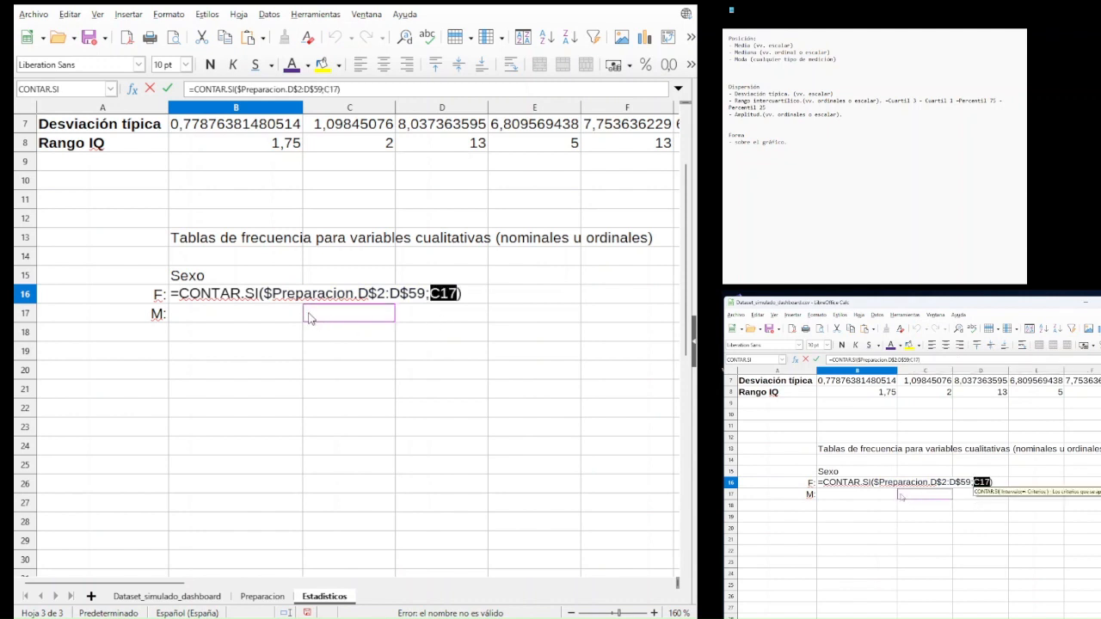
pyautogui.press('Escape')
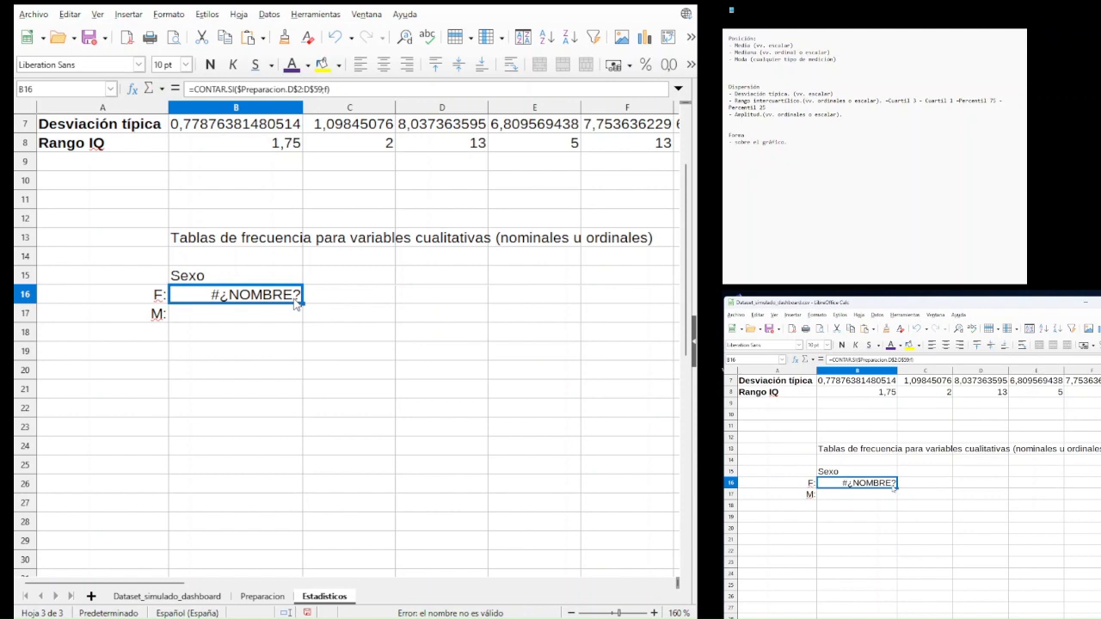
# - Correct the criterion of the CONTAR.SI formula in B16 to the quoted text "F"
pyautogui.click(132, 89)
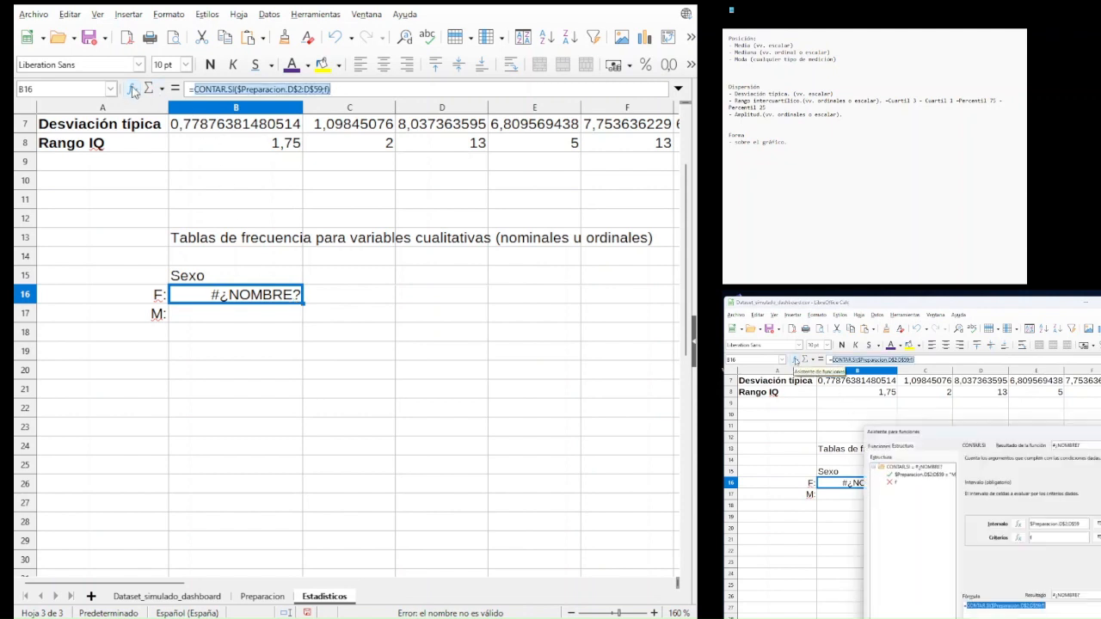
pyautogui.click(1052, 537)
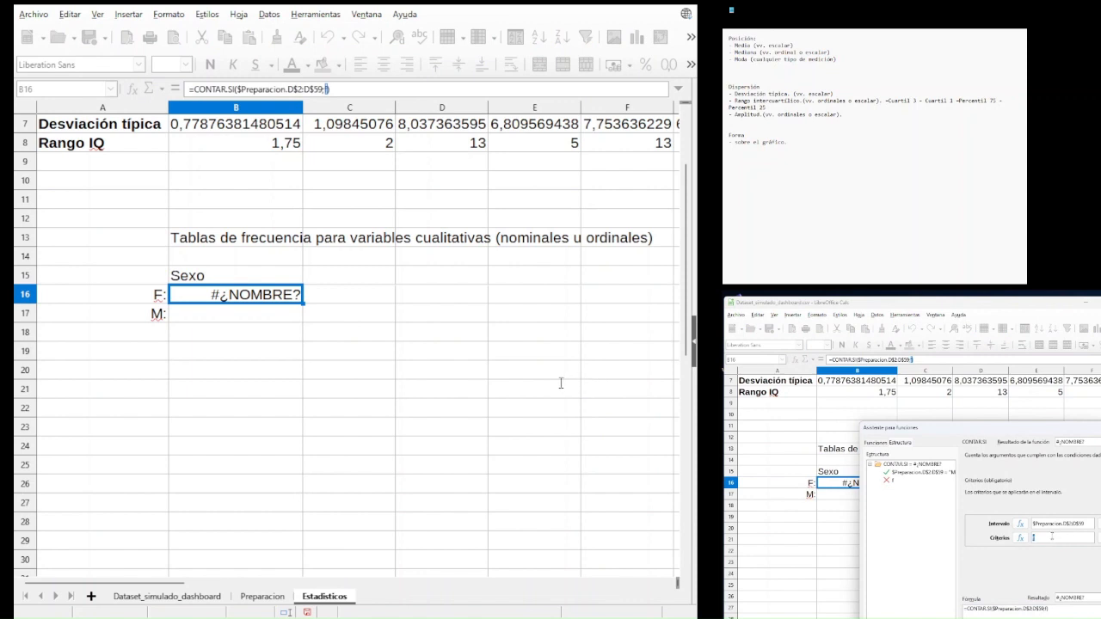
pyautogui.write('"F"')
pyautogui.press('Return')
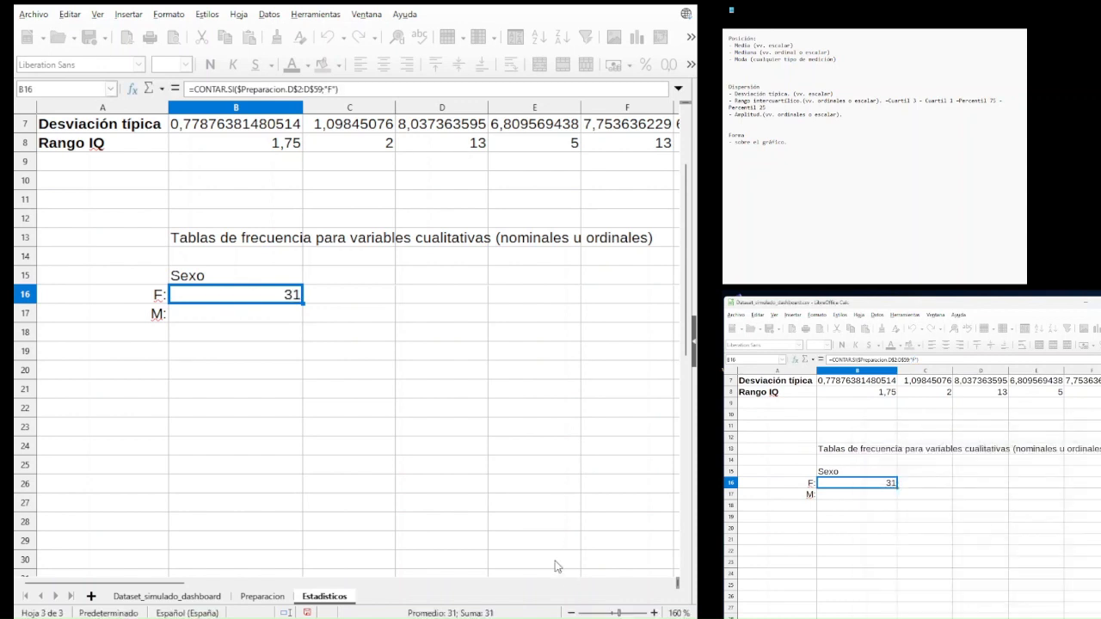
# - Start a CONTAR.SI function in B17 beside the M: label using the function wizard
pyautogui.click(275, 317)
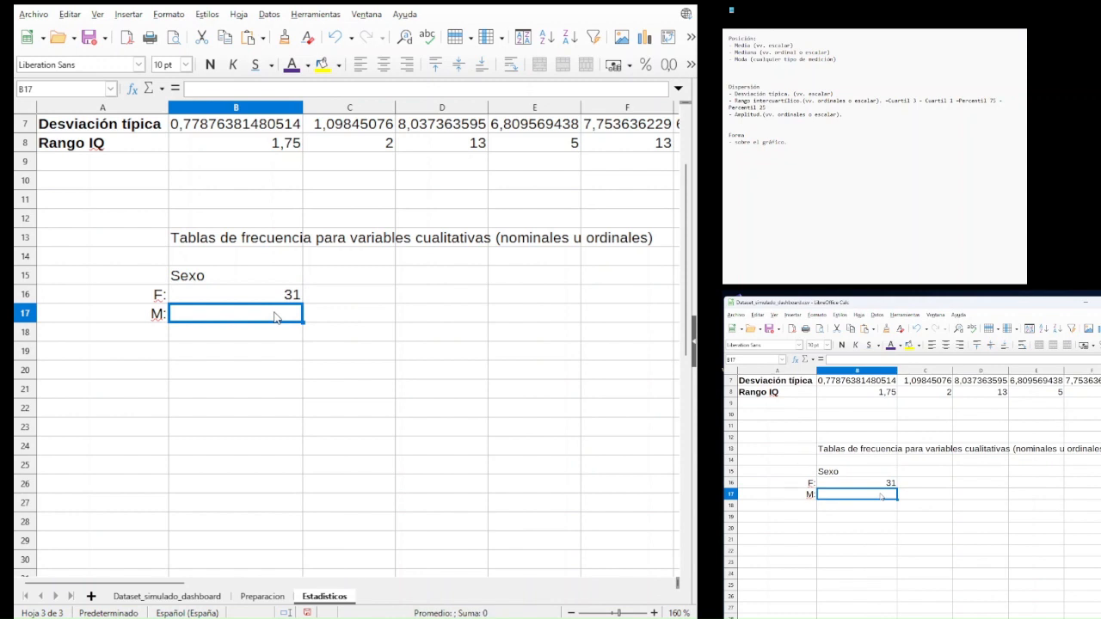
pyautogui.click(132, 89)
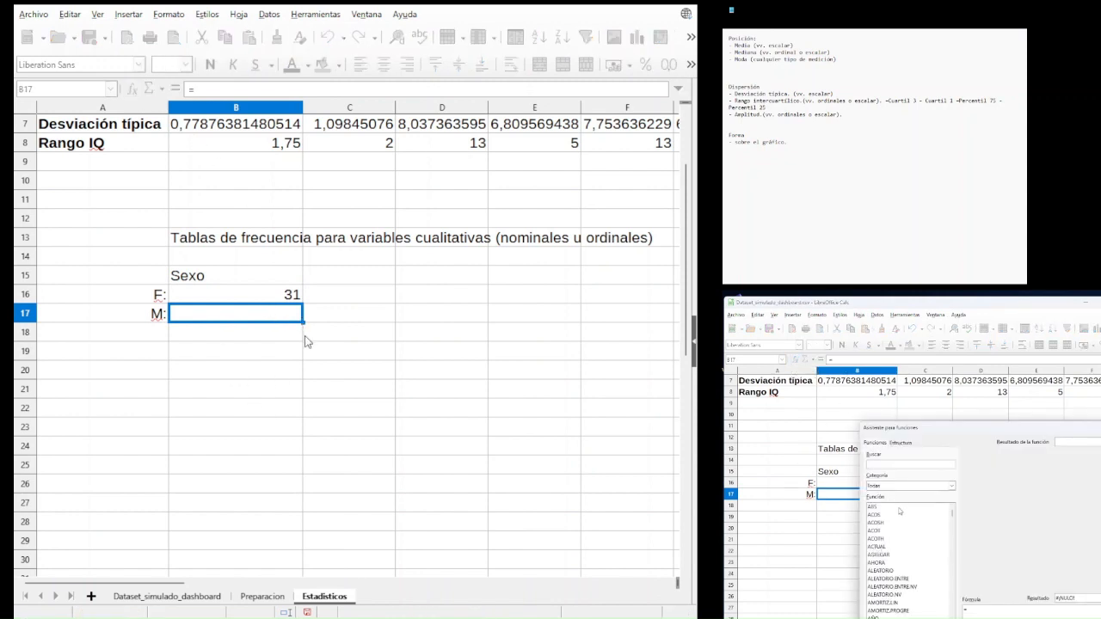
pyautogui.scroll(-15, 901, 517)
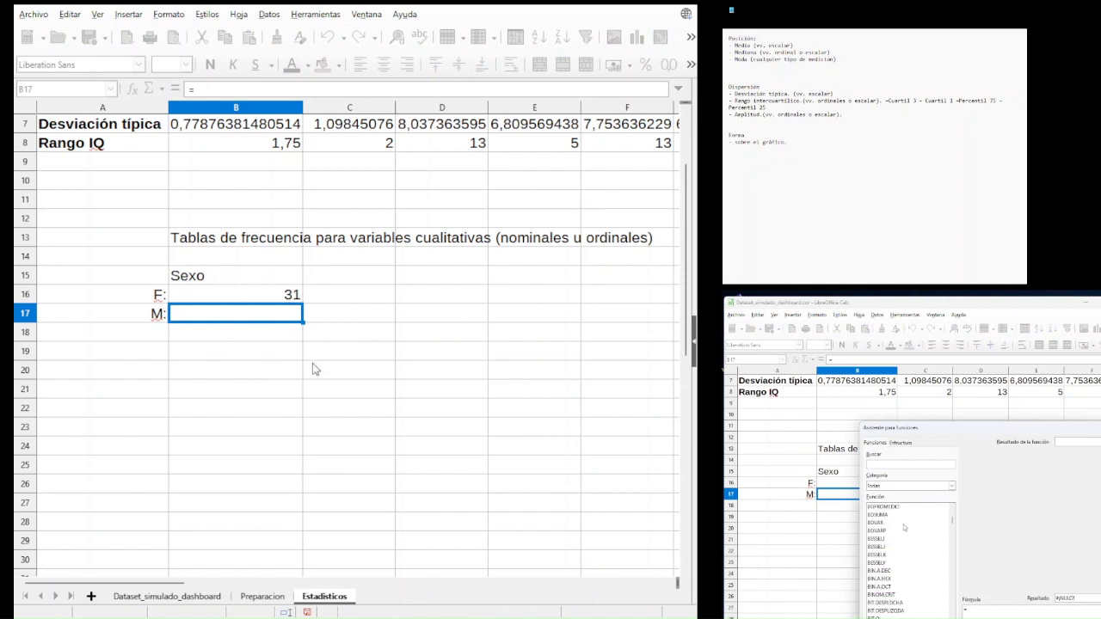
pyautogui.scroll(-12, 903, 526)
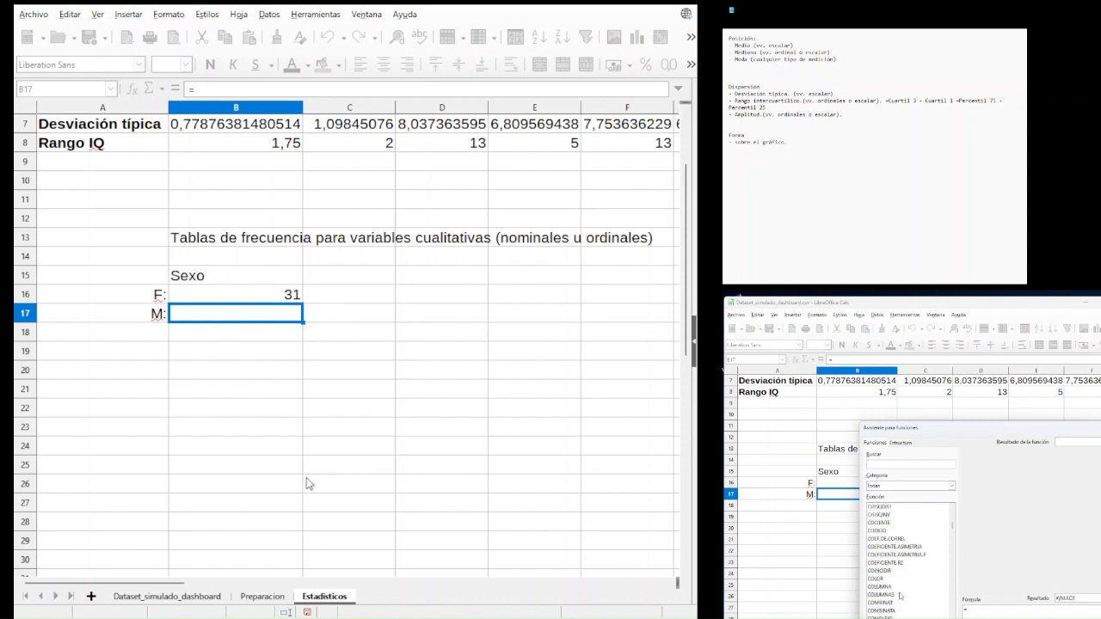
pyautogui.click(895, 618)
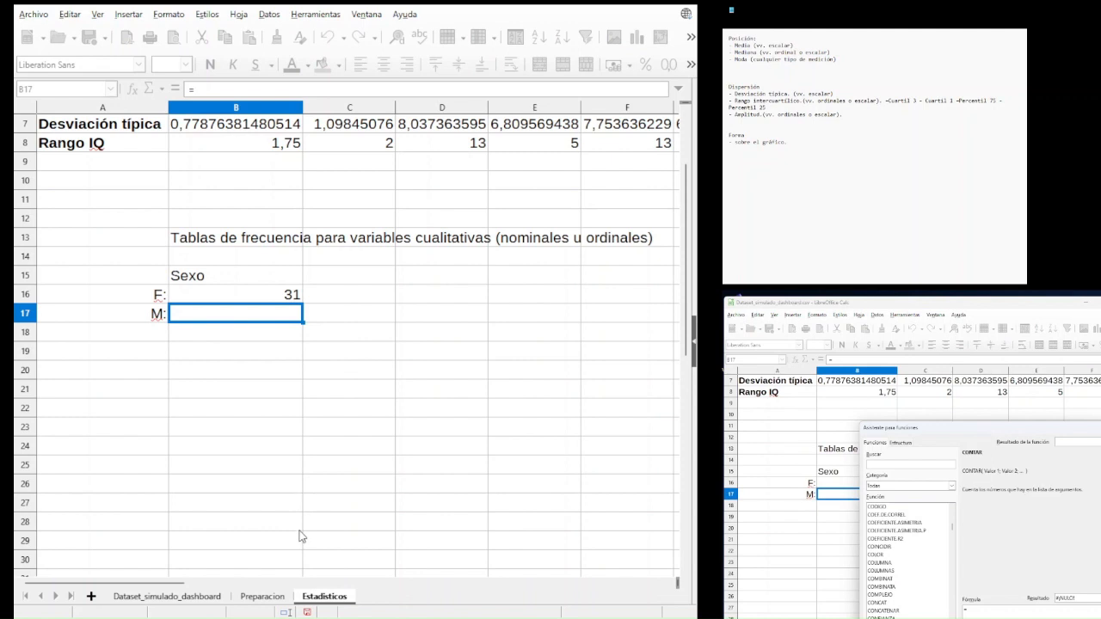
pyautogui.scroll(-3, 897, 615)
pyautogui.click(906, 571)
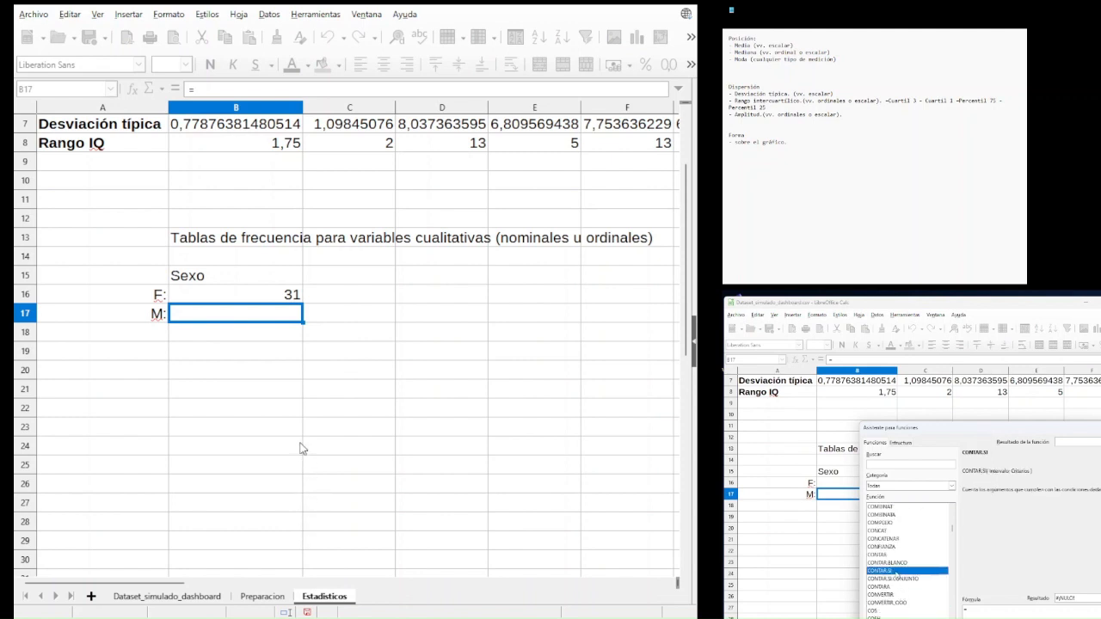
pyautogui.click(523, 580)
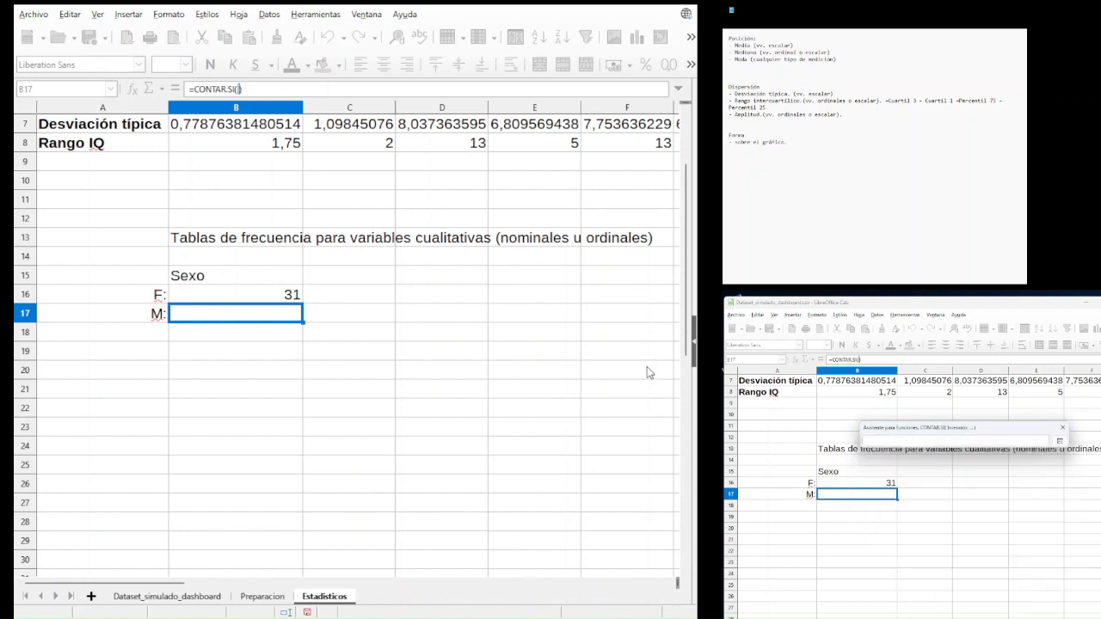
# - Set the interval of the B17 CONTAR.SI function to Preparacion cells D2:D59, as $Preparacion.D$2:D$59
pyautogui.click(262, 596)
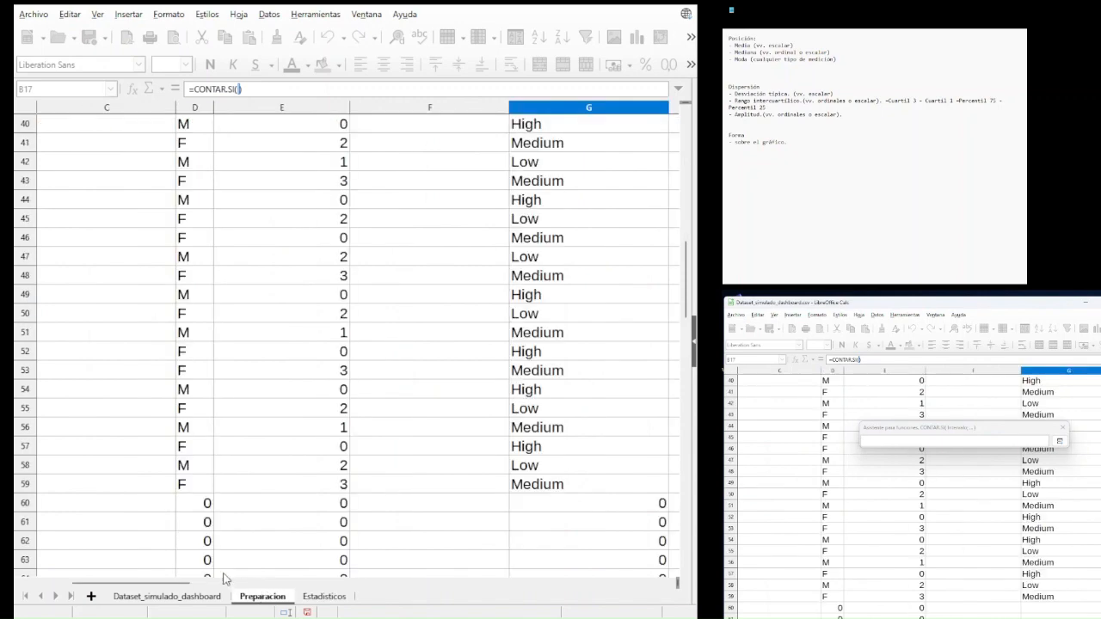
pyautogui.scroll(12, 207, 278)
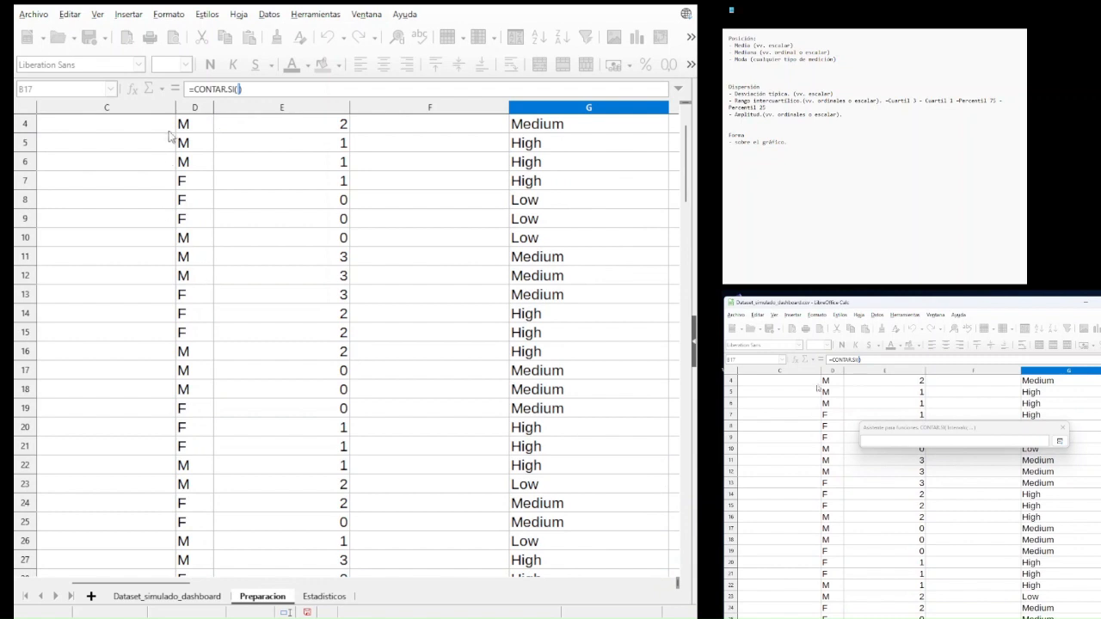
pyautogui.scroll(1, 191, 131)
pyautogui.moveTo(195, 148); pyautogui.dragTo(189, 290)
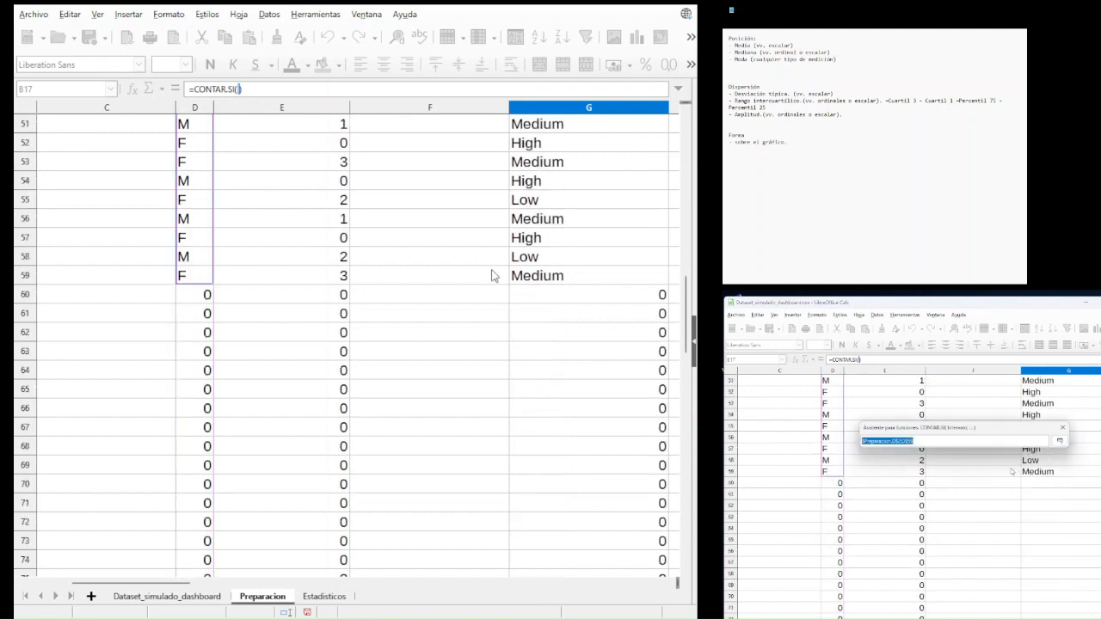
pyautogui.click(572, 227)
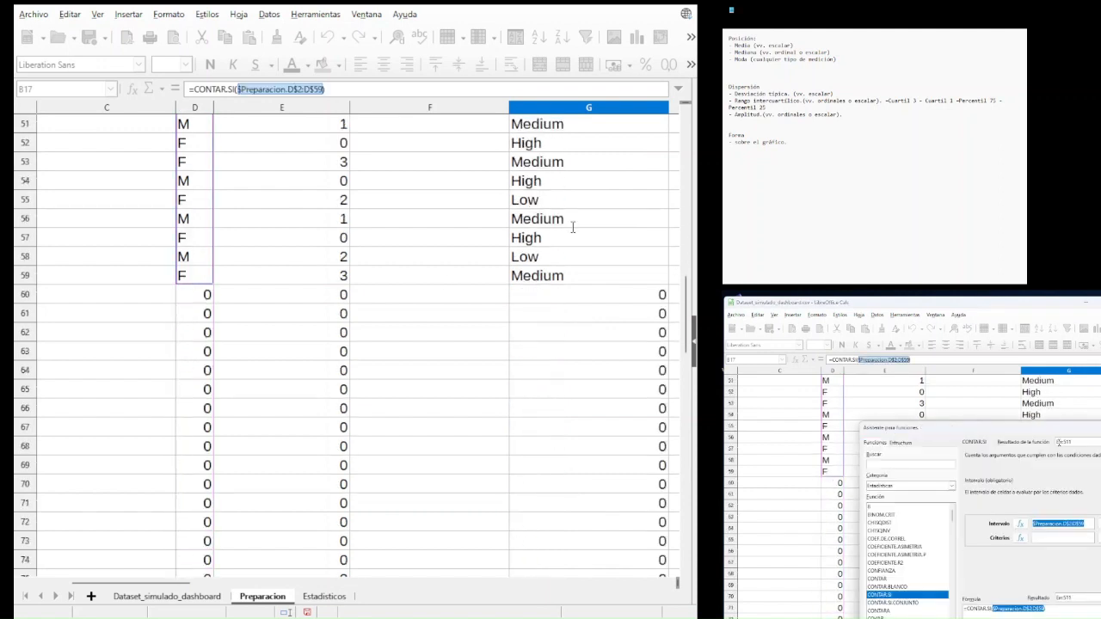
# - Set the criterion of the B17 CONTAR.SI function to "M" and accept the formula
pyautogui.click(603, 392)
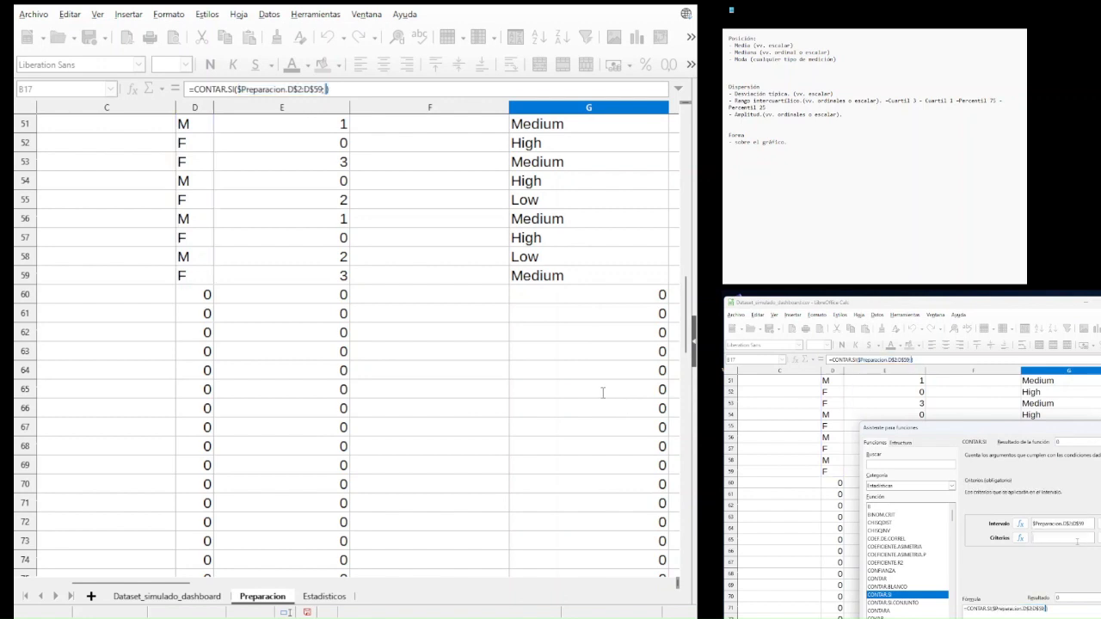
pyautogui.write('"M"')
pyautogui.press('Return')
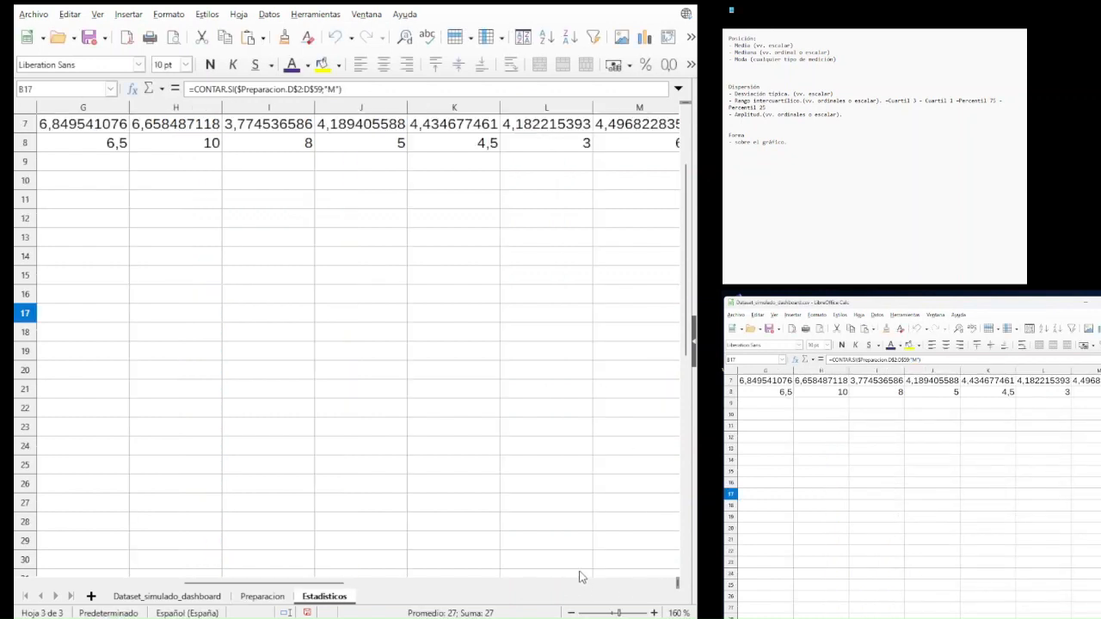
# - Review the Sex and Socioeconomic Status columns in the Preparacion sheet, and return to the Sexo frequency table in Estadísticos
pyautogui.click(282, 596)
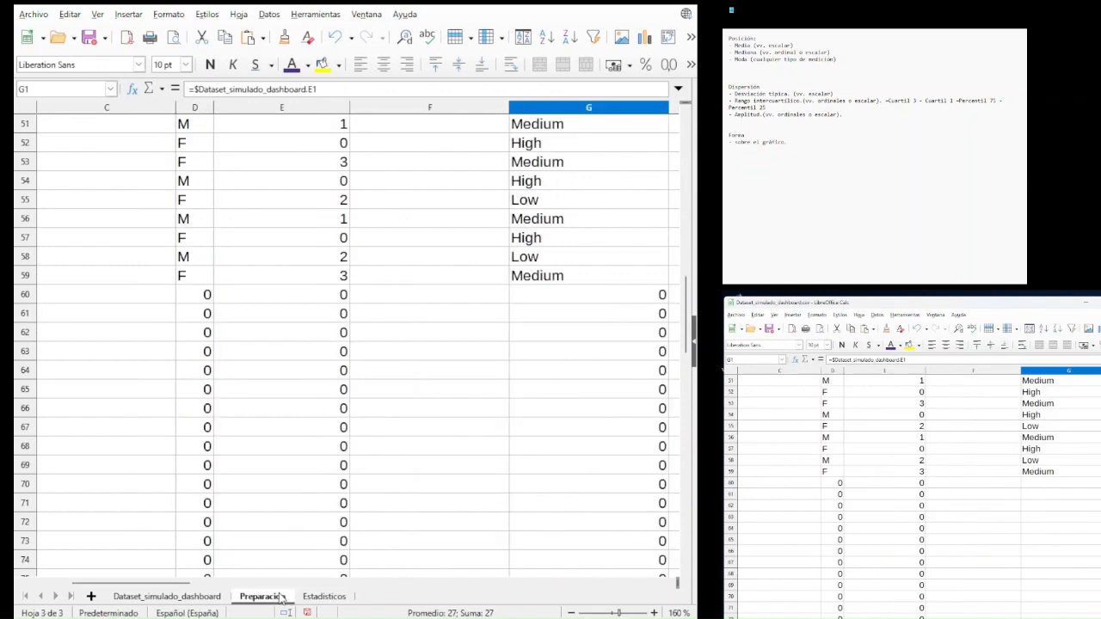
pyautogui.scroll(-3, 382, 520)
pyautogui.scroll(14, 382, 517)
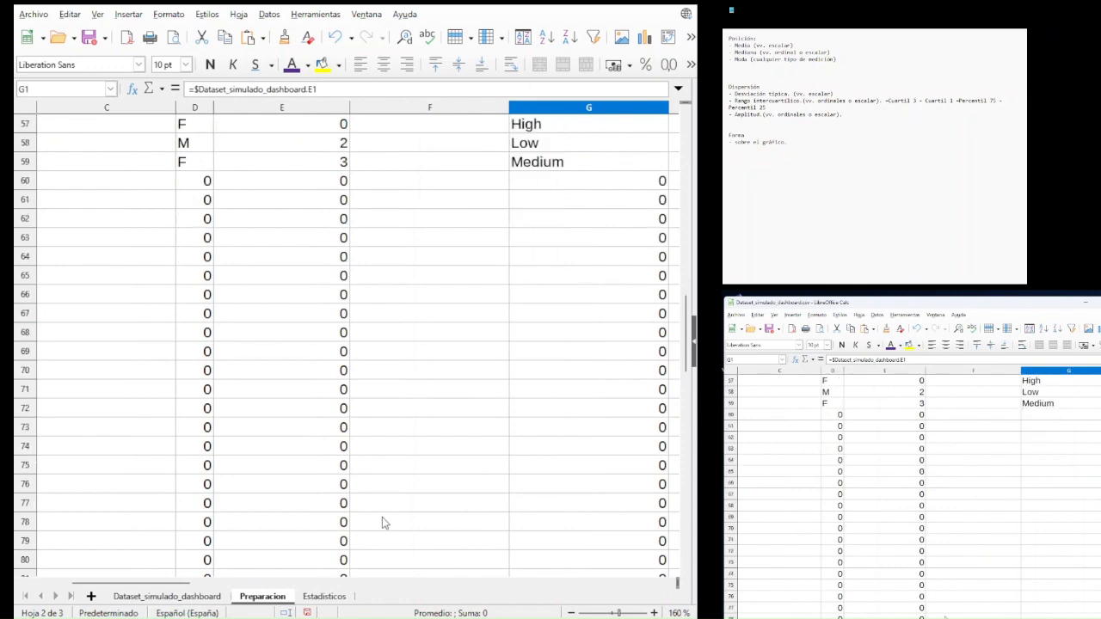
pyautogui.scroll(6, 385, 482)
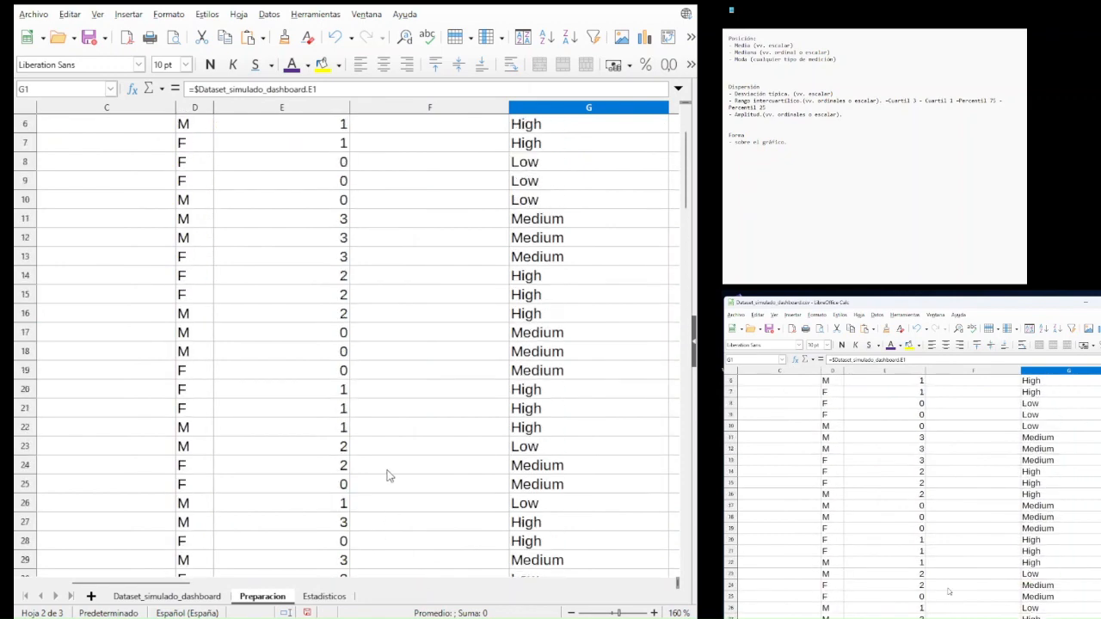
pyautogui.scroll(-2, 387, 423)
pyautogui.click(327, 596)
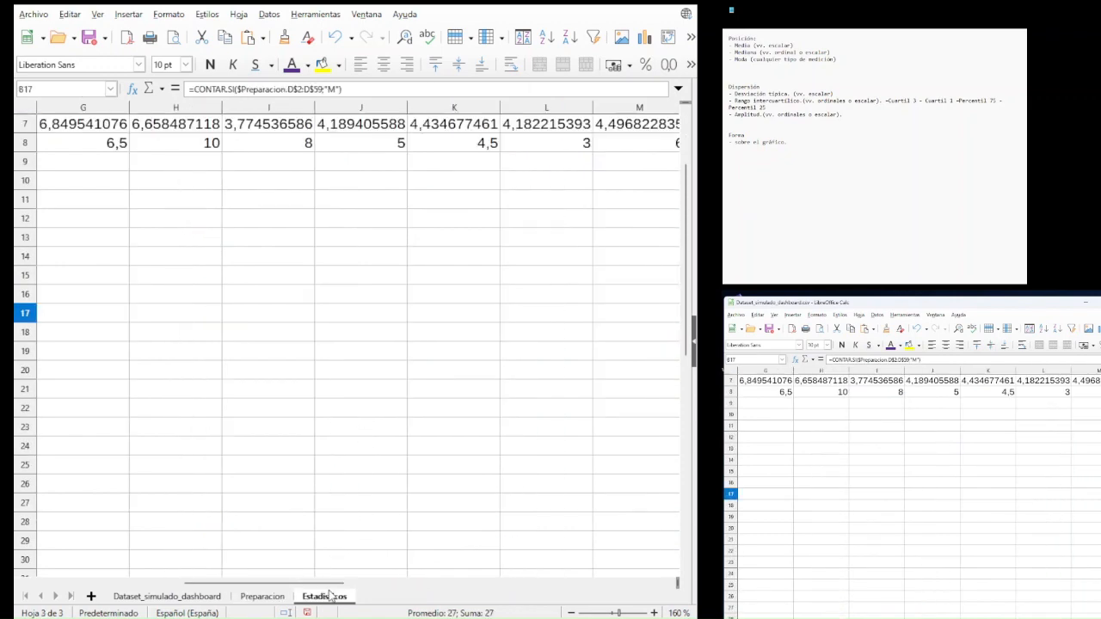
pyautogui.moveTo(295, 585); pyautogui.dragTo(144, 585)
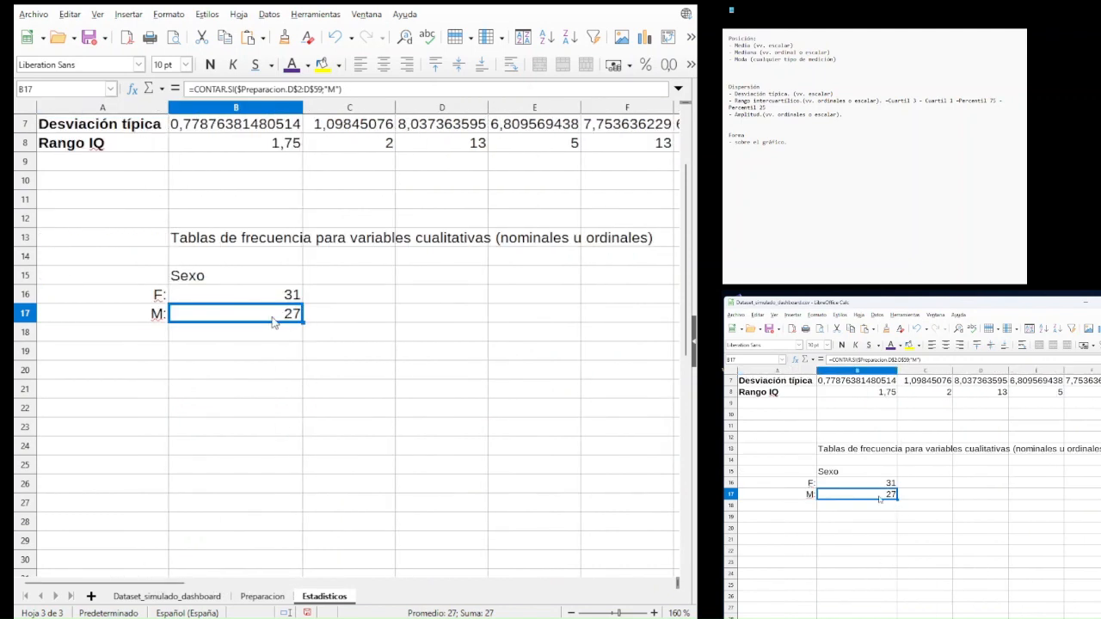
# - Make the Sexo heading in B15 bold and the F: and M: labels in A16:A17 bold italic
pyautogui.click(281, 377)
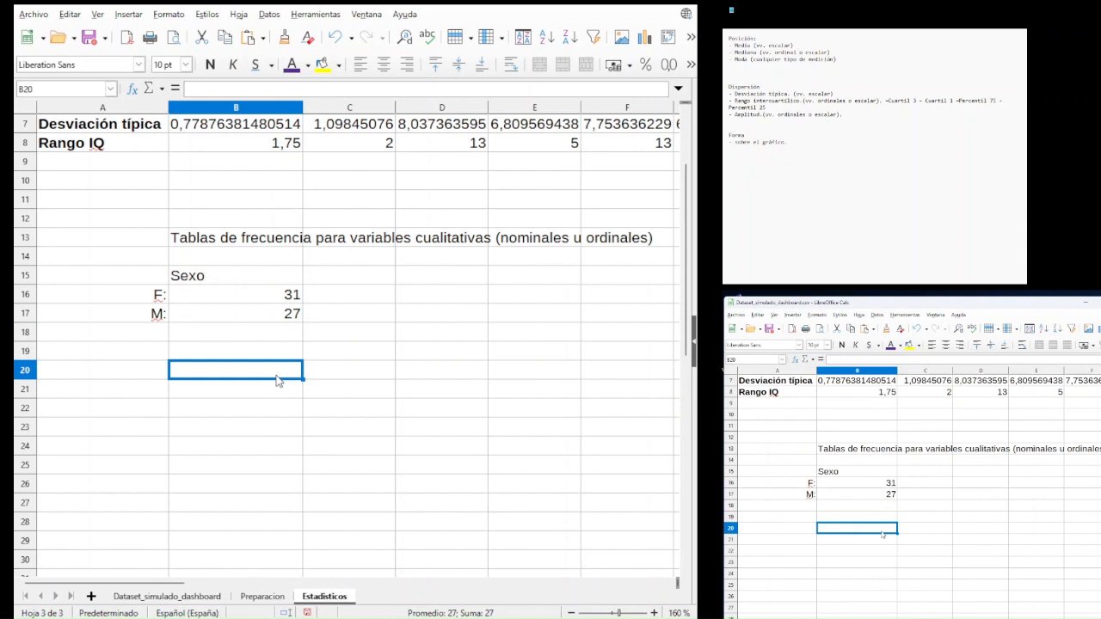
pyautogui.click(217, 277)
pyautogui.moveTo(164, 277); pyautogui.dragTo(241, 319)
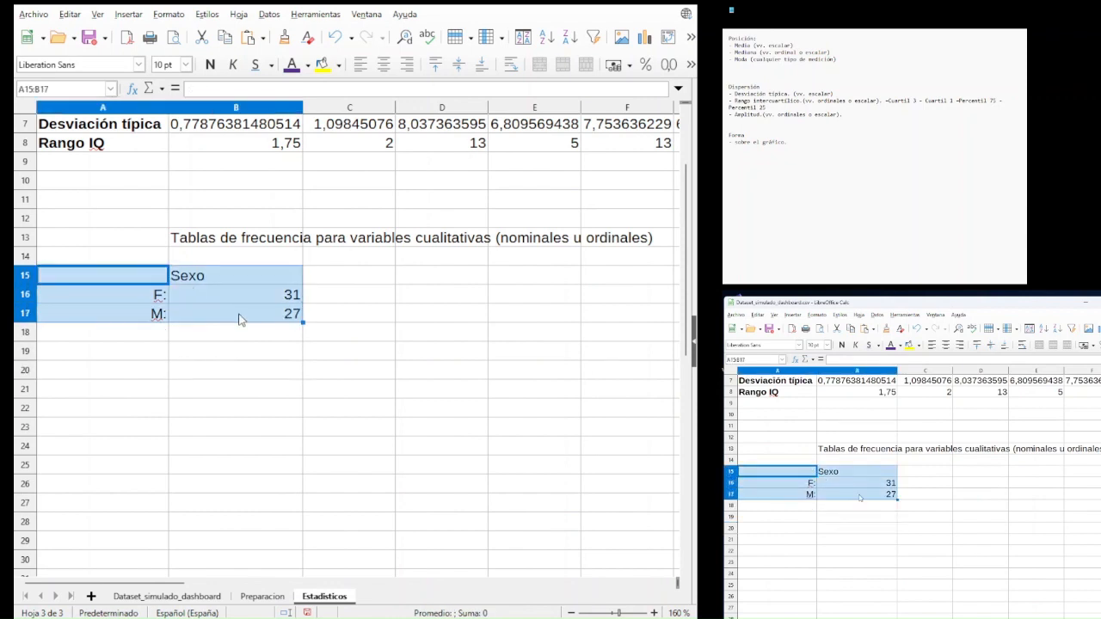
pyautogui.click(213, 275)
pyautogui.click(210, 65)
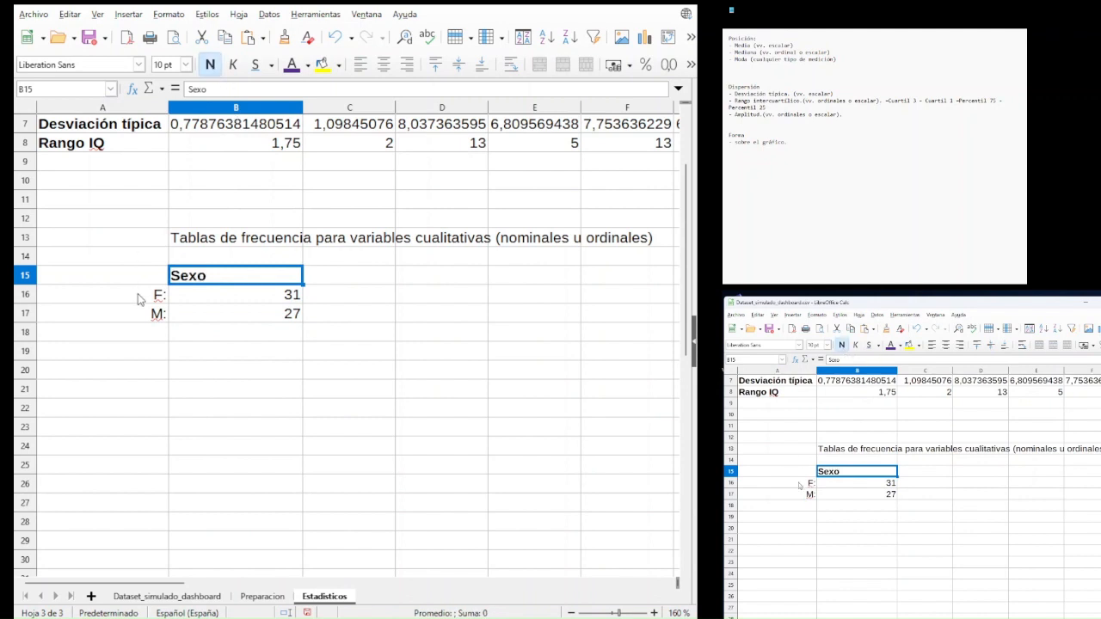
pyautogui.moveTo(142, 294); pyautogui.dragTo(143, 316)
pyautogui.click(210, 65)
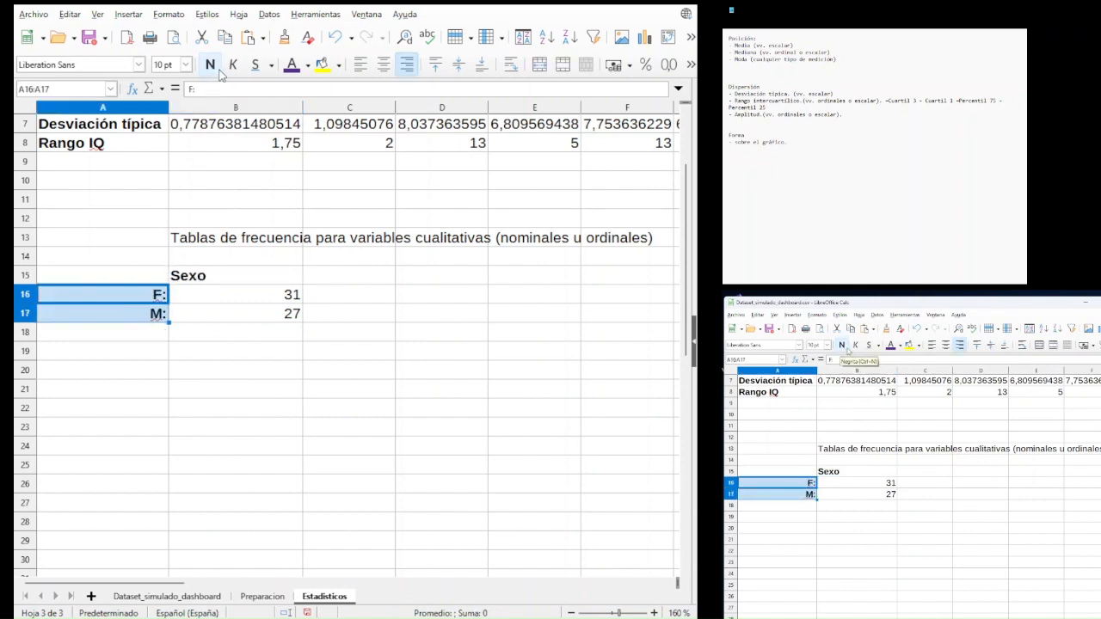
pyautogui.click(232, 64)
pyautogui.click(286, 368)
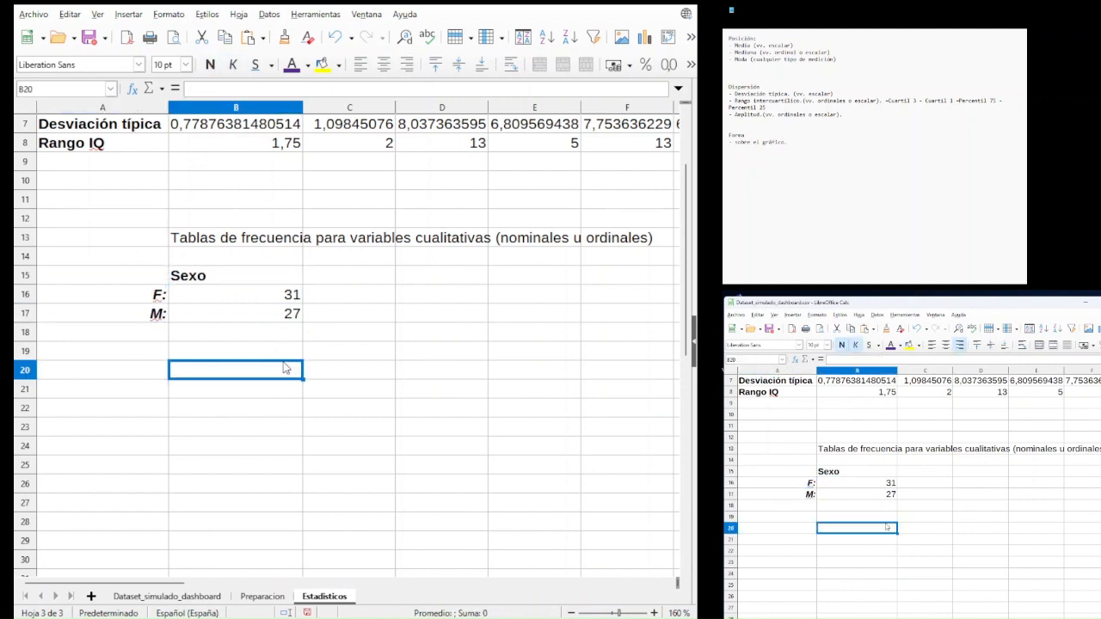
# - Enter the heading Estatus in B21 for a second frequency table below the Sexo table
pyautogui.click(193, 389)
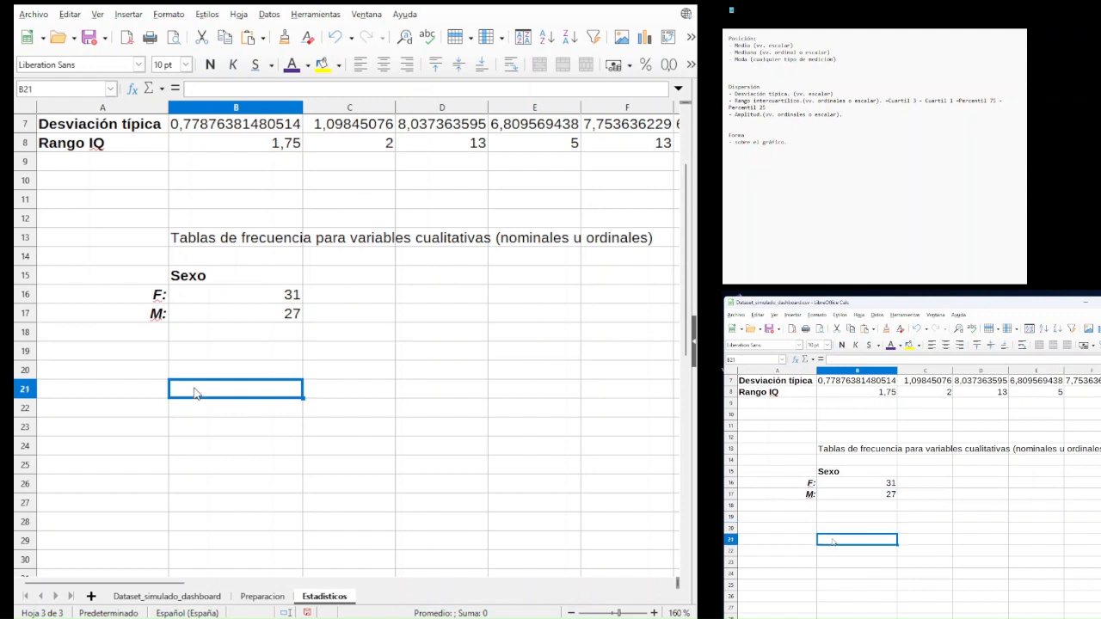
pyautogui.write('Estáu')
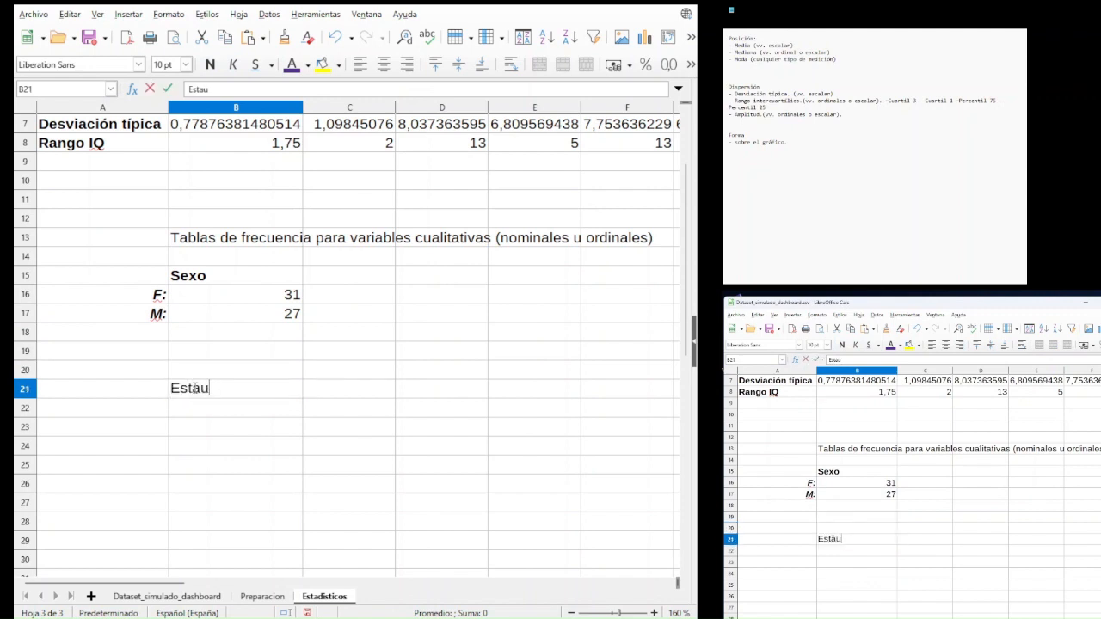
pyautogui.write('t')
pyautogui.press('BackSpace')
pyautogui.press('BackSpace')
pyautogui.write('ut')
pyautogui.press('BackSpace')
pyautogui.press('BackSpace')
pyautogui.write('tus')
pyautogui.press('Return')
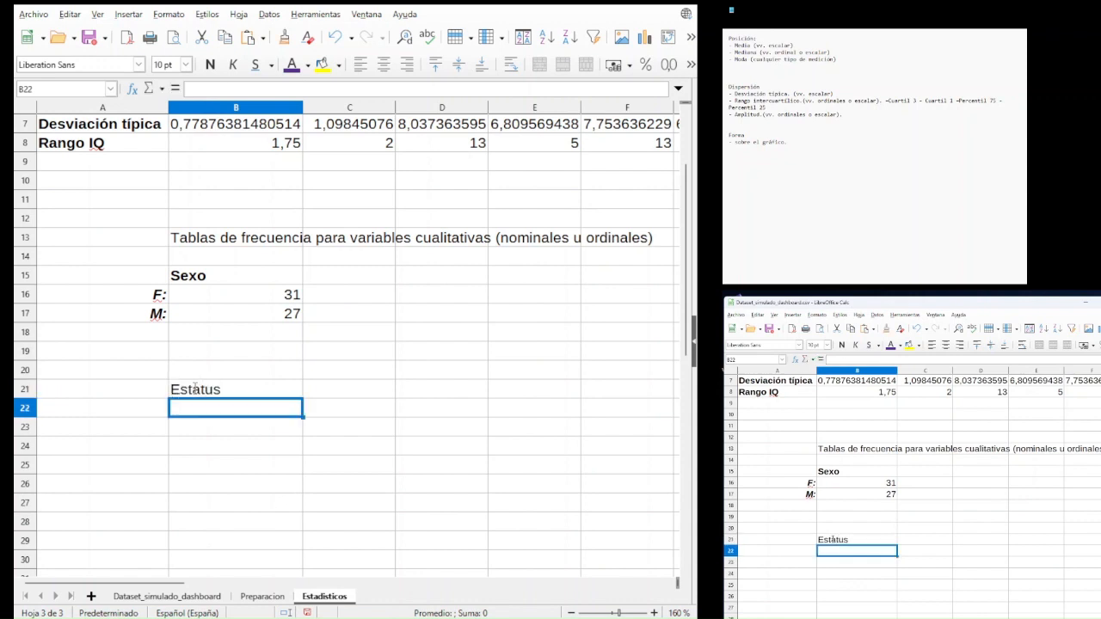
# - Enter the category labels Alto, Medio and Bajo in cells A22 to A24
pyautogui.press('Down')
pyautogui.press('Up')
pyautogui.press('Left')
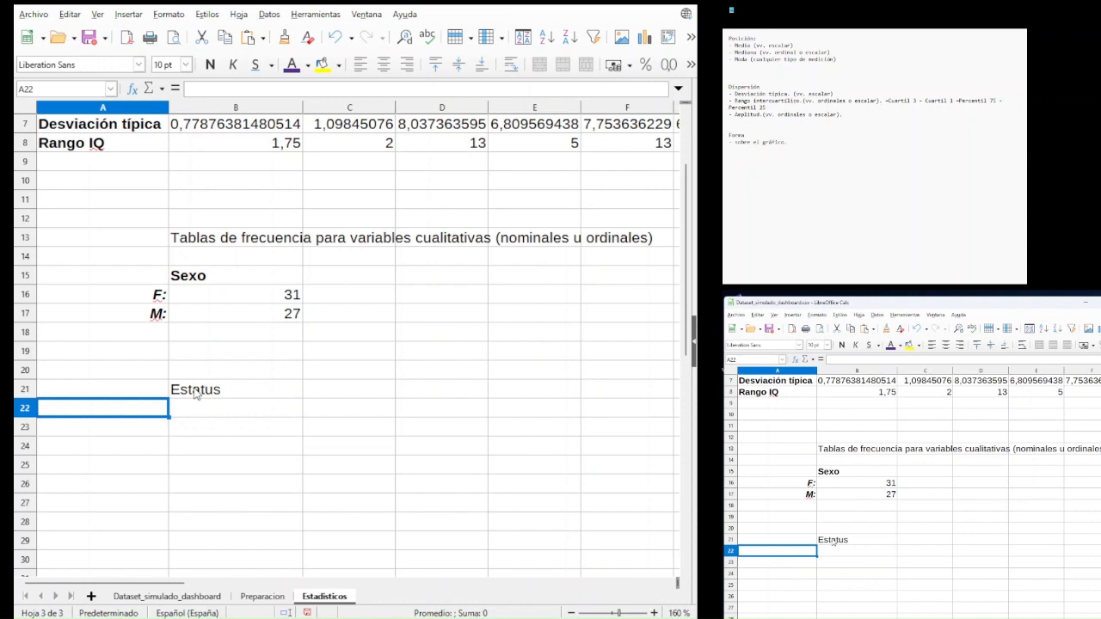
pyautogui.write('Alto')
pyautogui.press('Return')
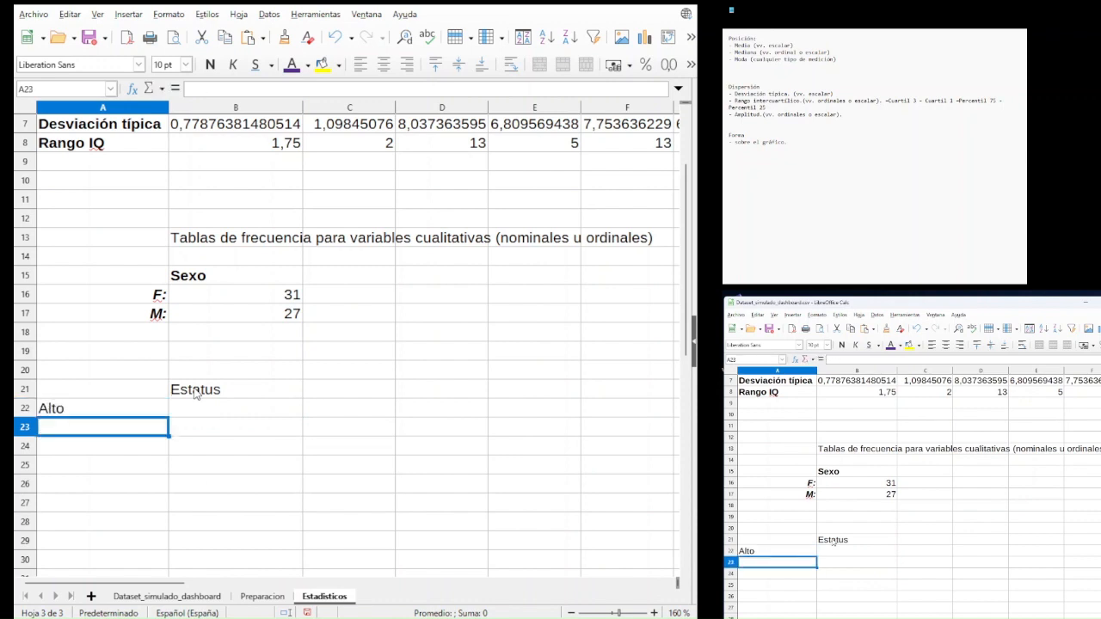
pyautogui.write('Medio')
pyautogui.press('Return')
pyautogui.write('Bajo')
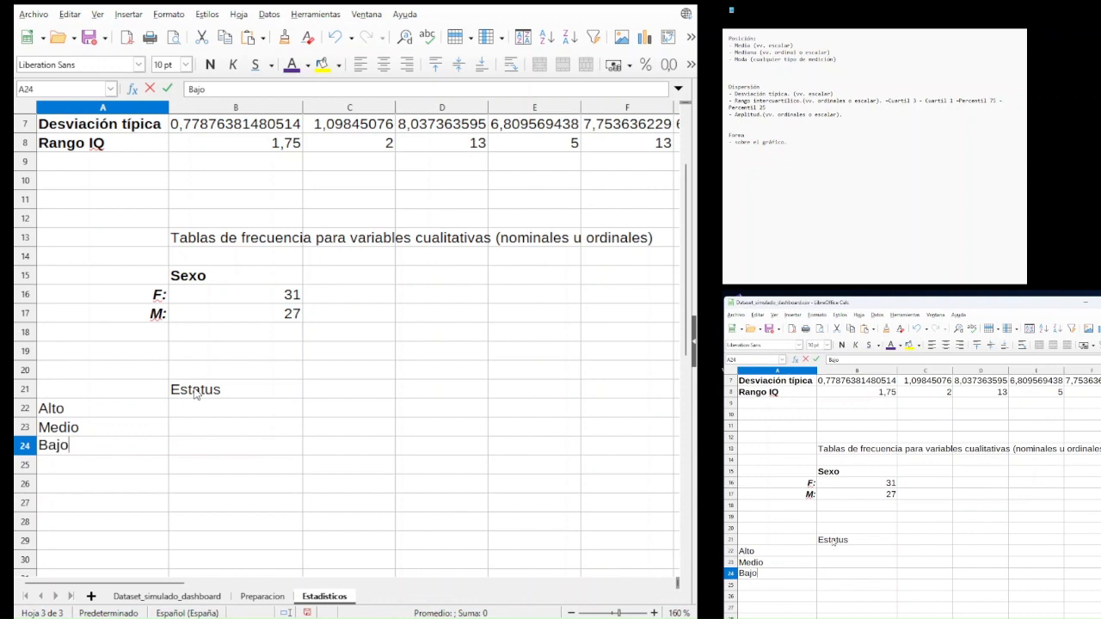
pyautogui.press('Return')
# - Right-align the Alto, Medio and Bajo labels in bold italic, and make the Estatus heading bold
pyautogui.moveTo(159, 408); pyautogui.dragTo(163, 440)
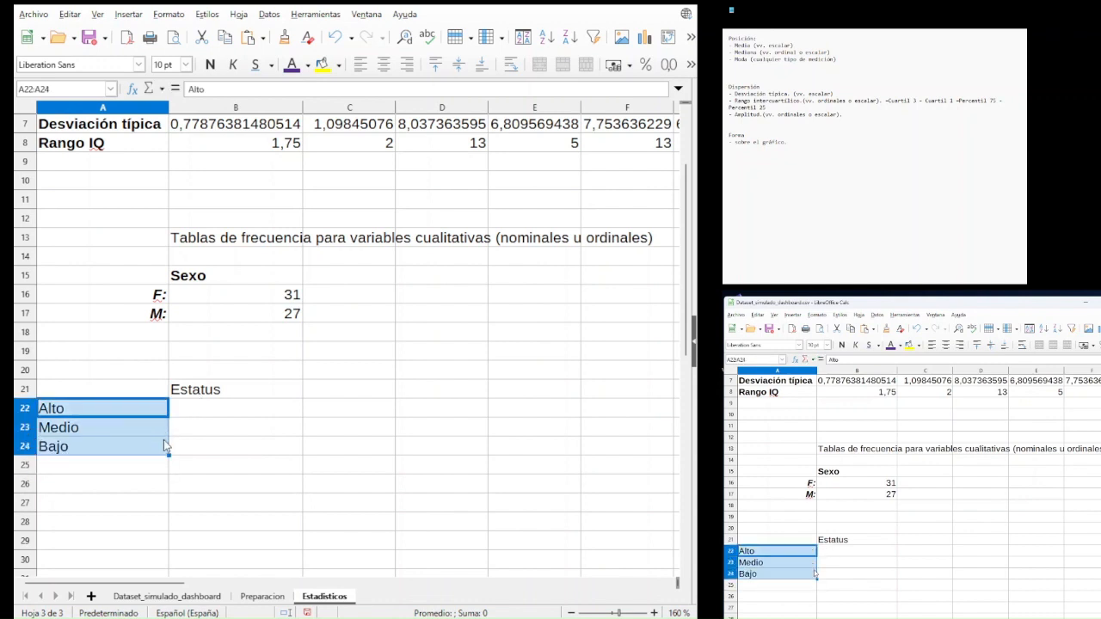
pyautogui.click(406, 64)
pyautogui.click(233, 391)
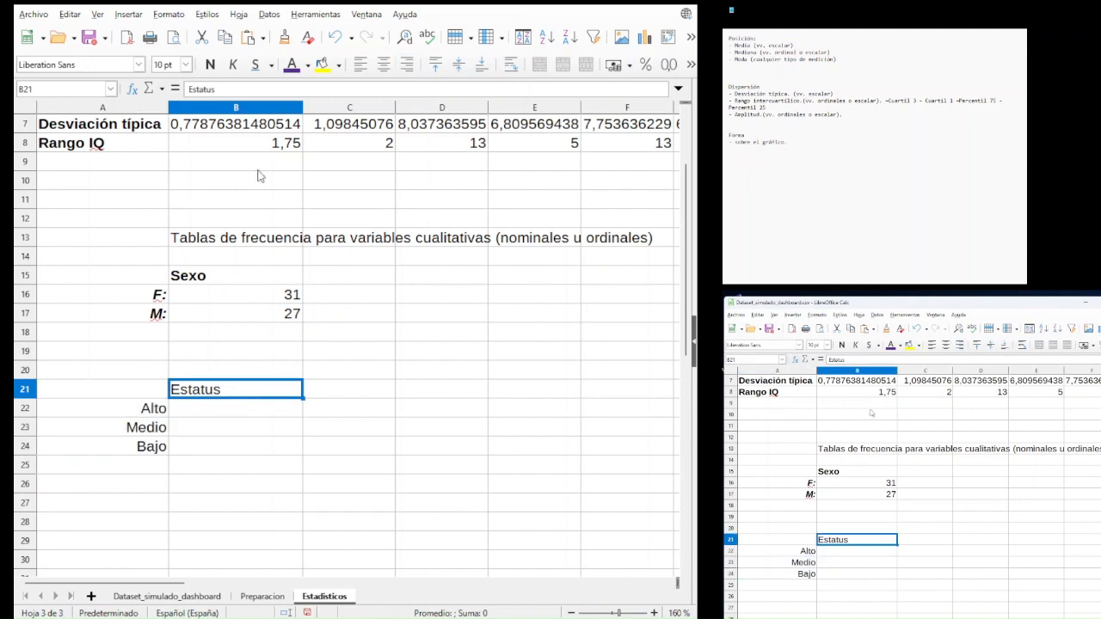
pyautogui.click(210, 65)
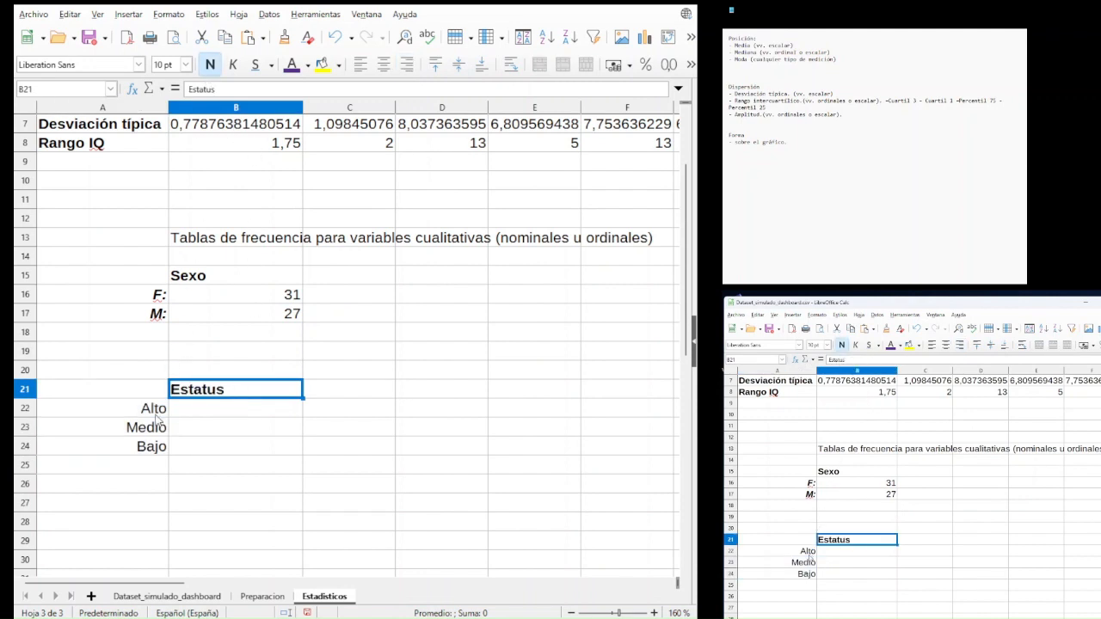
pyautogui.moveTo(157, 409); pyautogui.dragTo(151, 447)
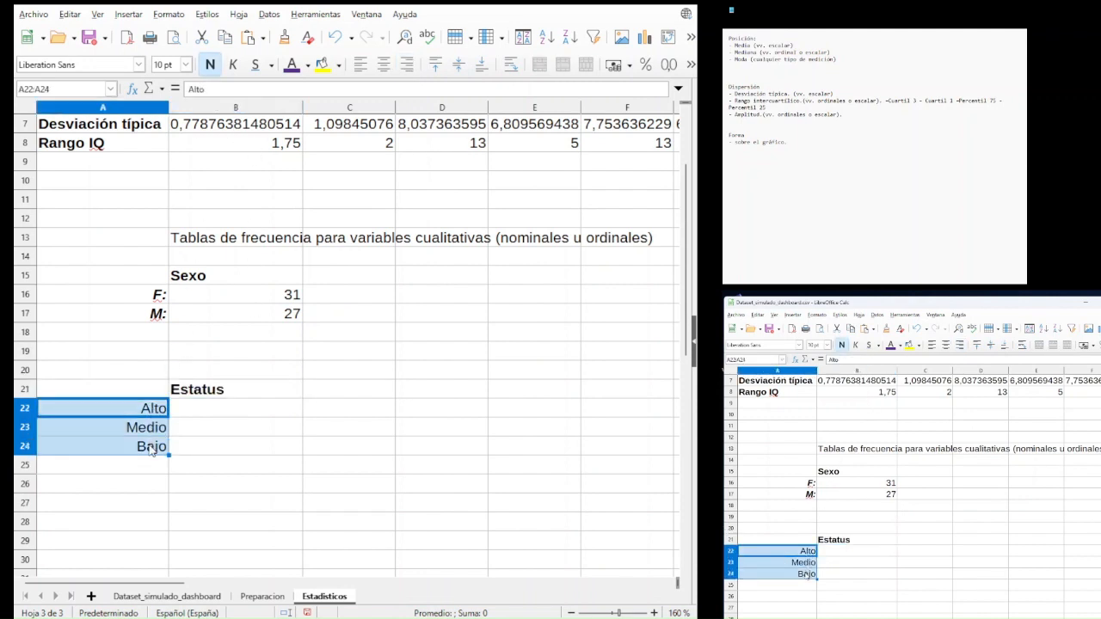
pyautogui.click(233, 67)
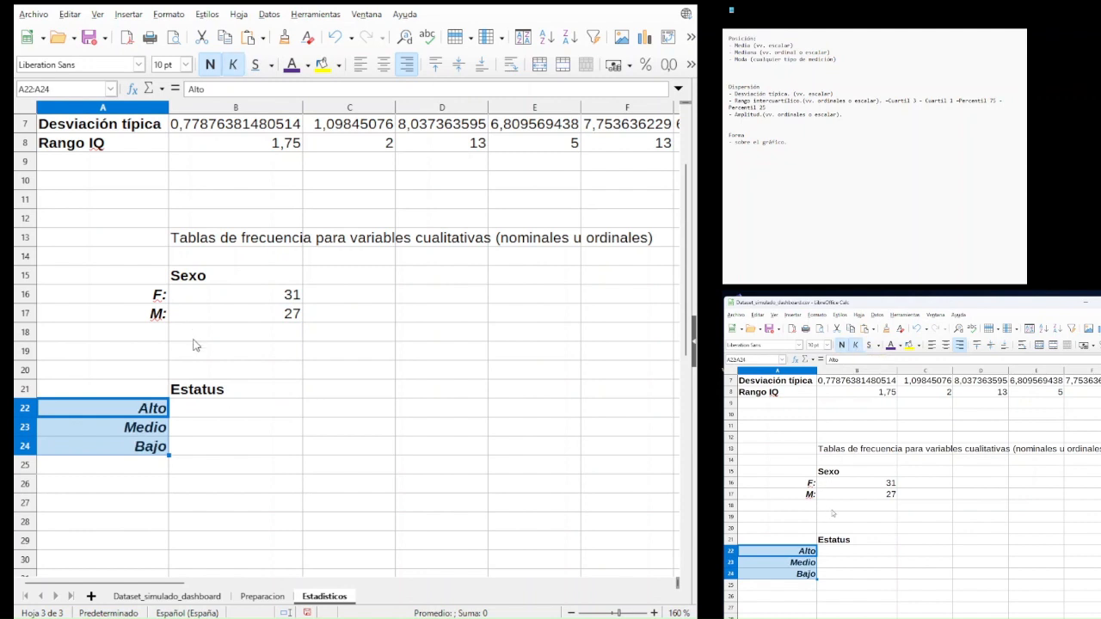
# - Start a CONTAR.SI function in B22 beside the Alto label using the function wizard
pyautogui.click(204, 407)
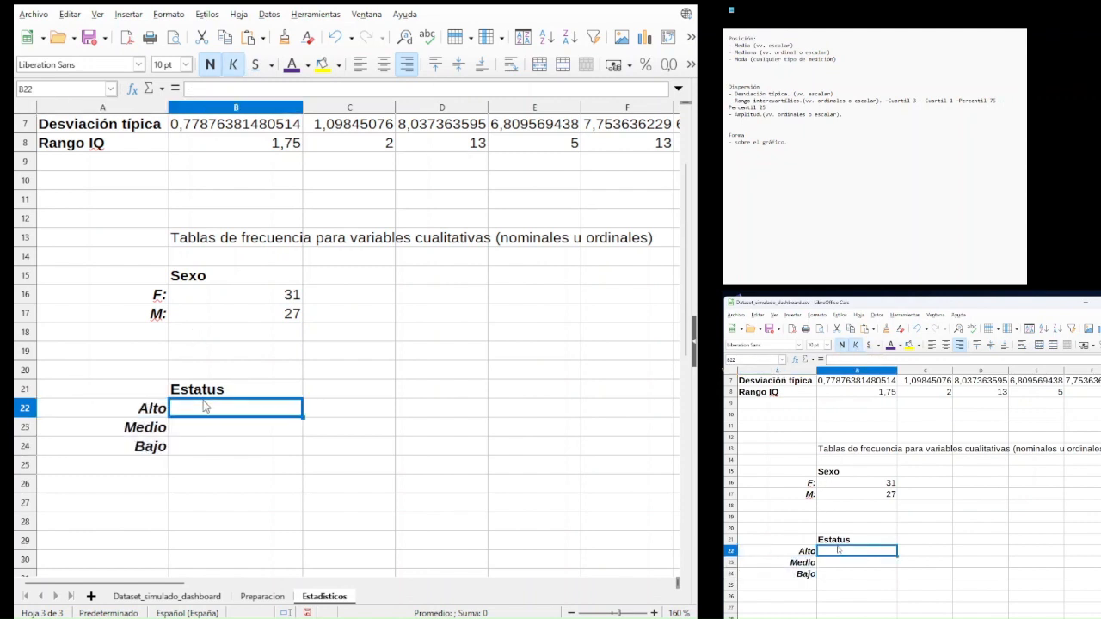
pyautogui.click(132, 89)
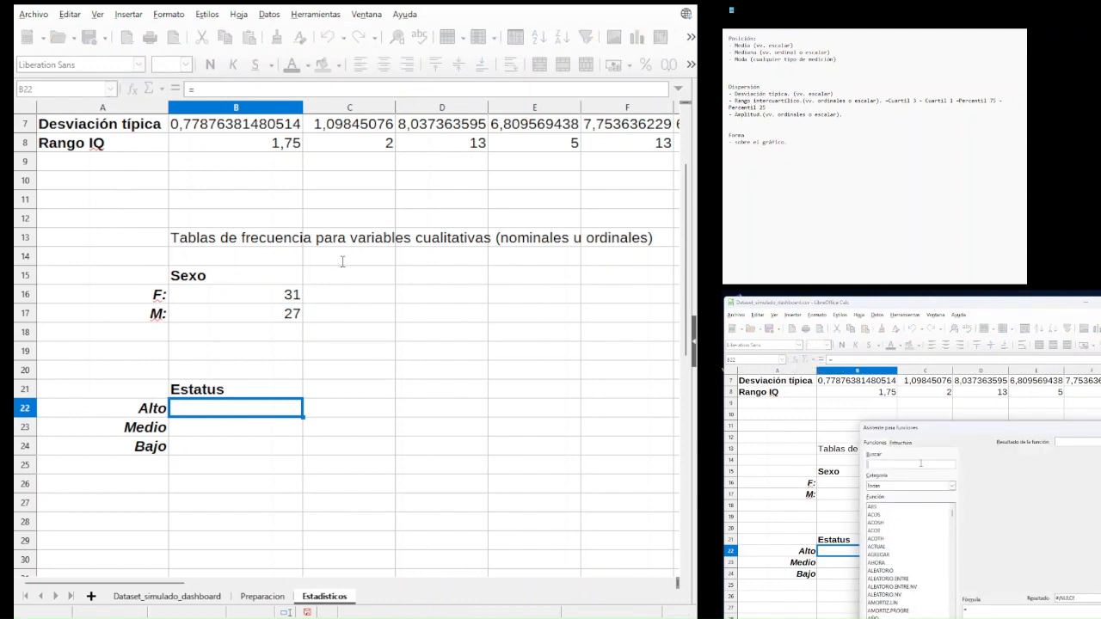
pyautogui.write('contar')
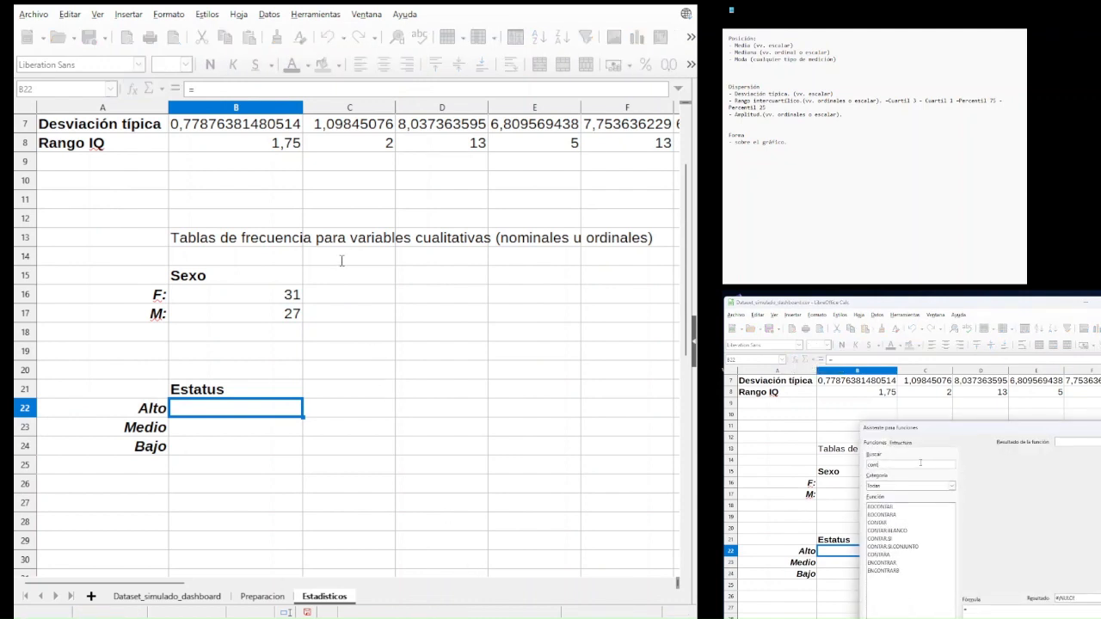
pyautogui.click(924, 539)
pyautogui.doubleClick(924, 539)
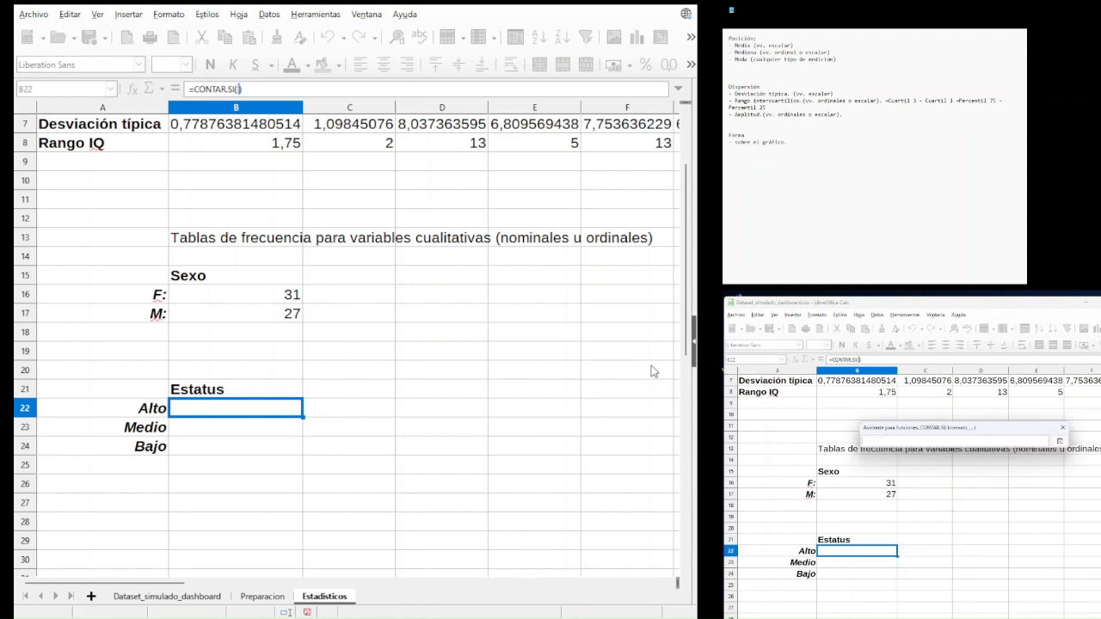
# - Set the interval of the B22 CONTAR.SI function to the Socioeconomic Status data, $Preparacion.G$2:G$59
pyautogui.click(268, 597)
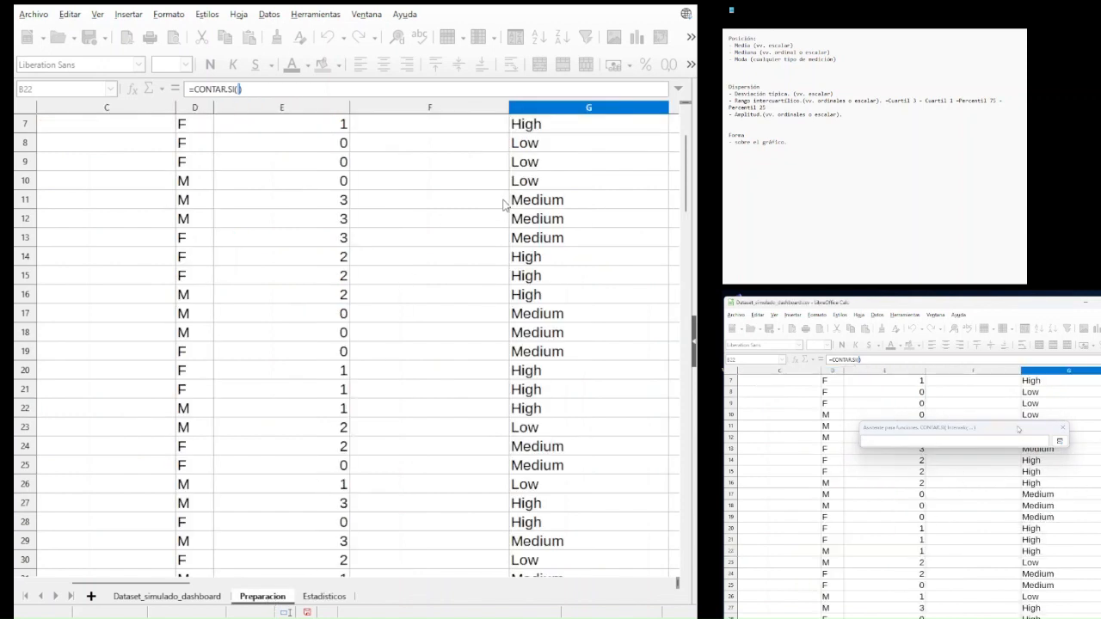
pyautogui.moveTo(509, 206); pyautogui.dragTo(337, 206)
pyautogui.scroll(2, 336, 206)
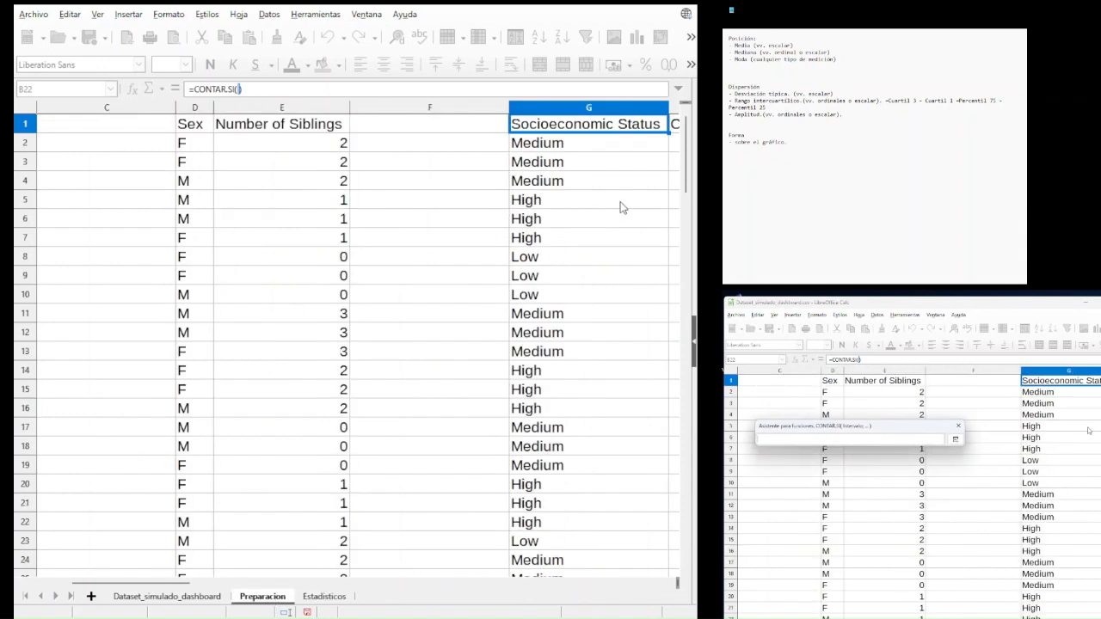
pyautogui.moveTo(590, 147); pyautogui.dragTo(565, 516)
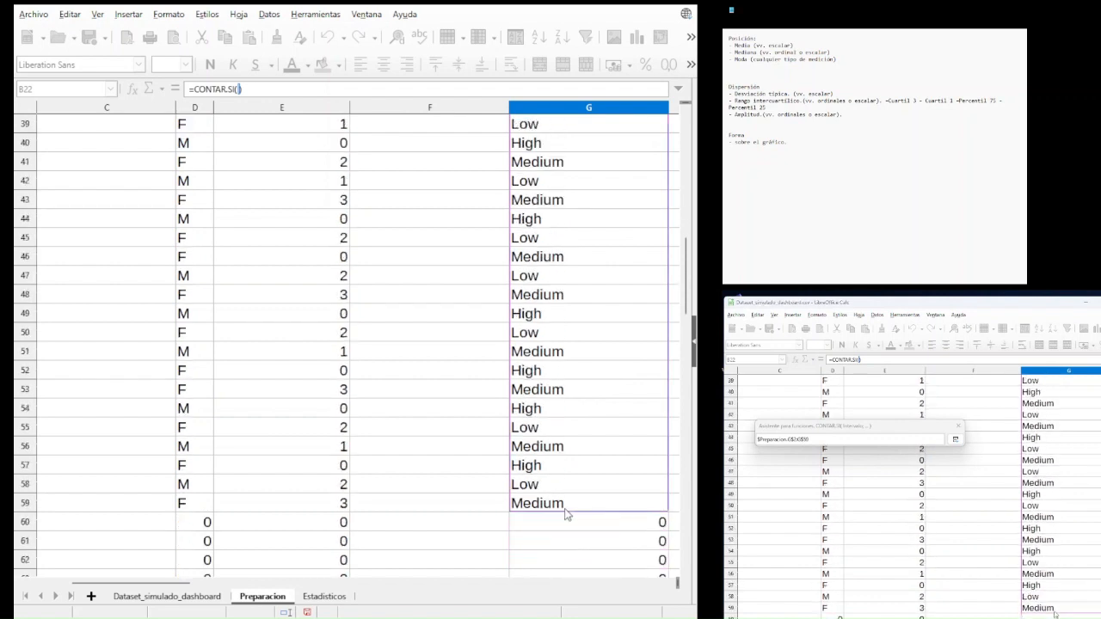
pyautogui.click(955, 440)
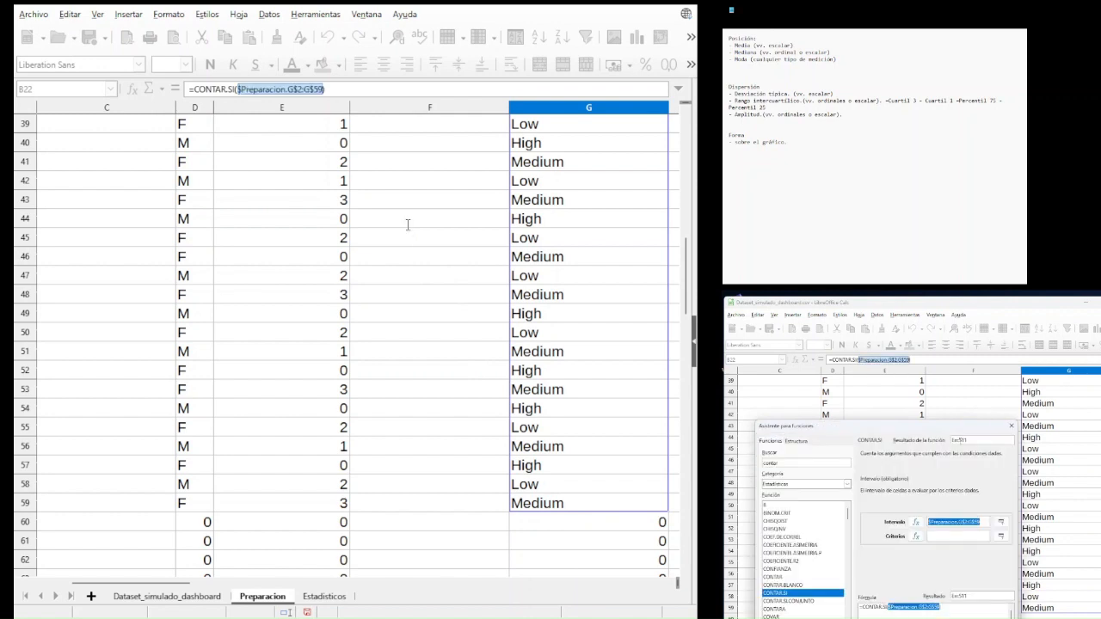
# - Set the criterion of the B22 CONTAR.SI function to "High", accept the formula, and select B23 beside Medio
pyautogui.click(955, 536)
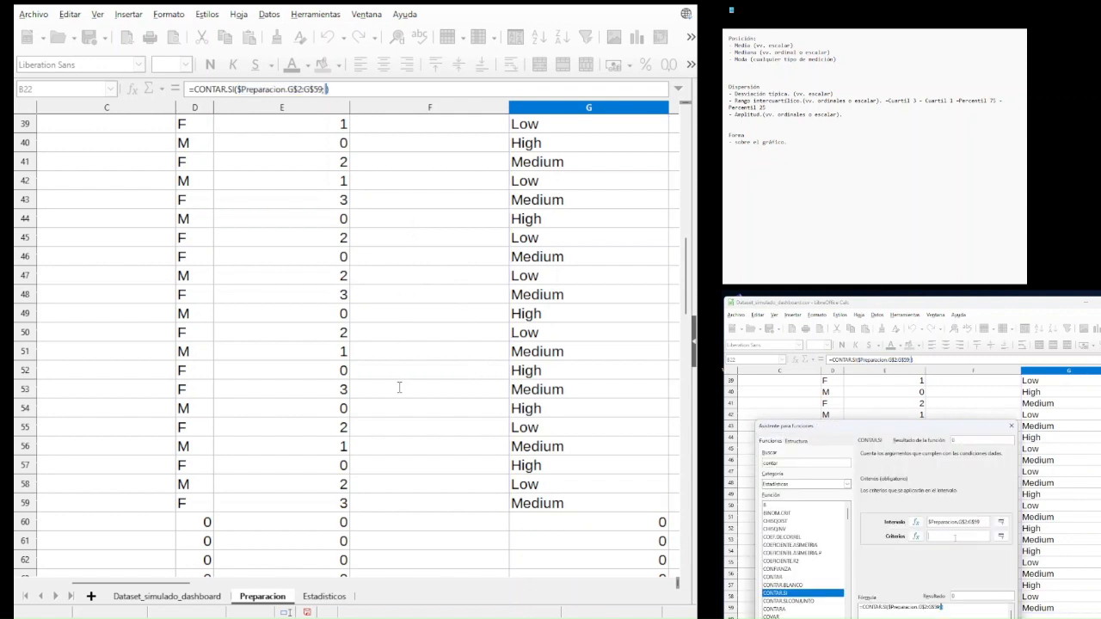
pyautogui.write('1')
pyautogui.press('BackSpace')
pyautogui.write('High')
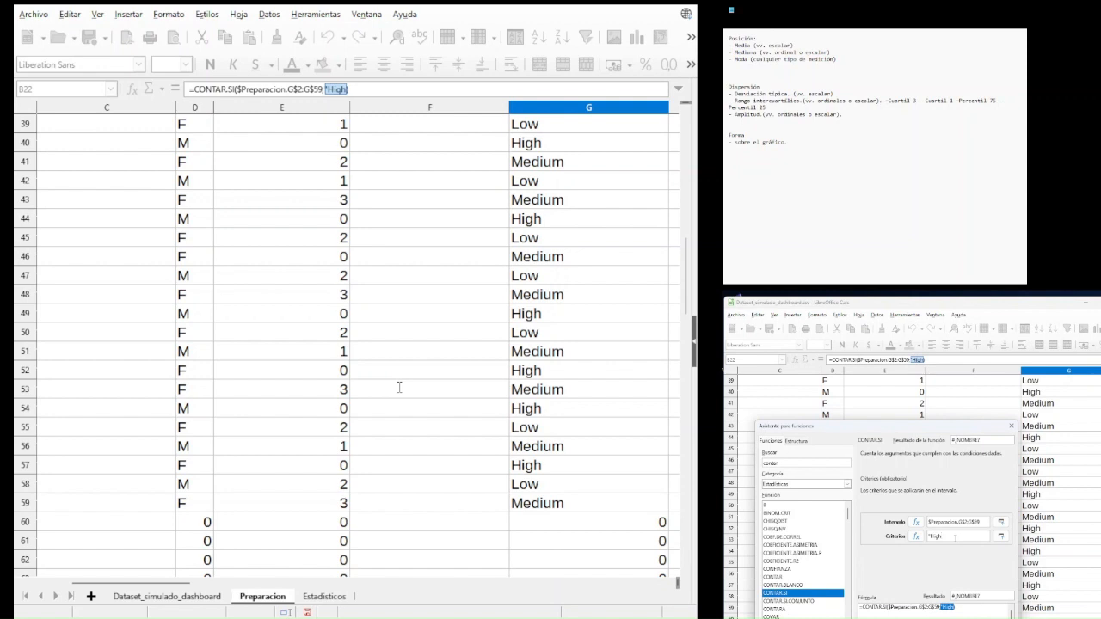
pyautogui.write('"')
pyautogui.click(411, 585)
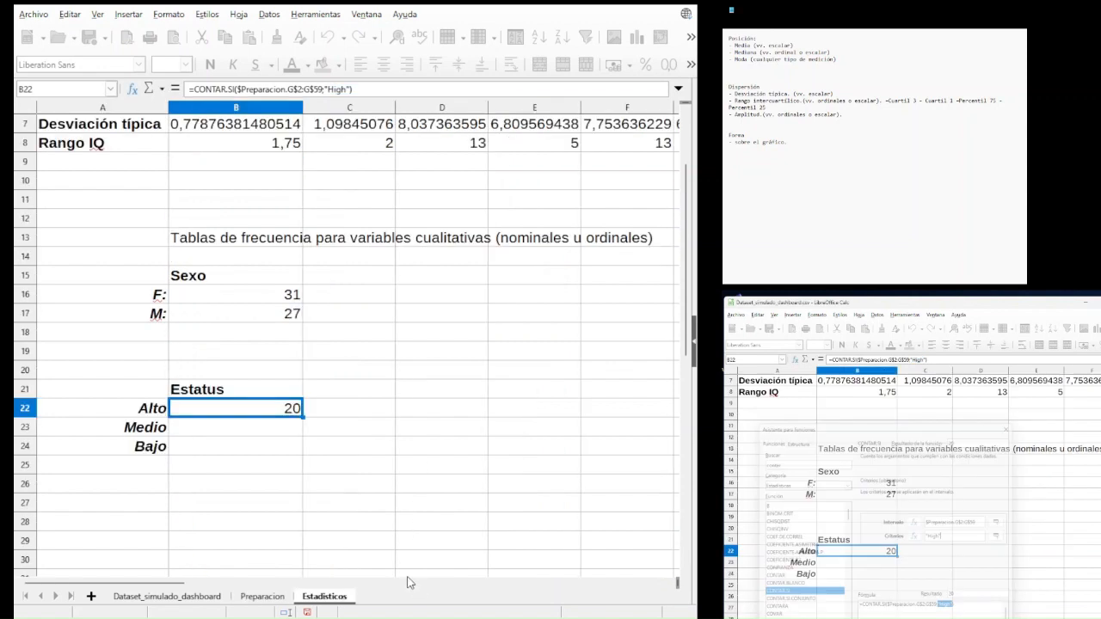
pyautogui.click(246, 430)
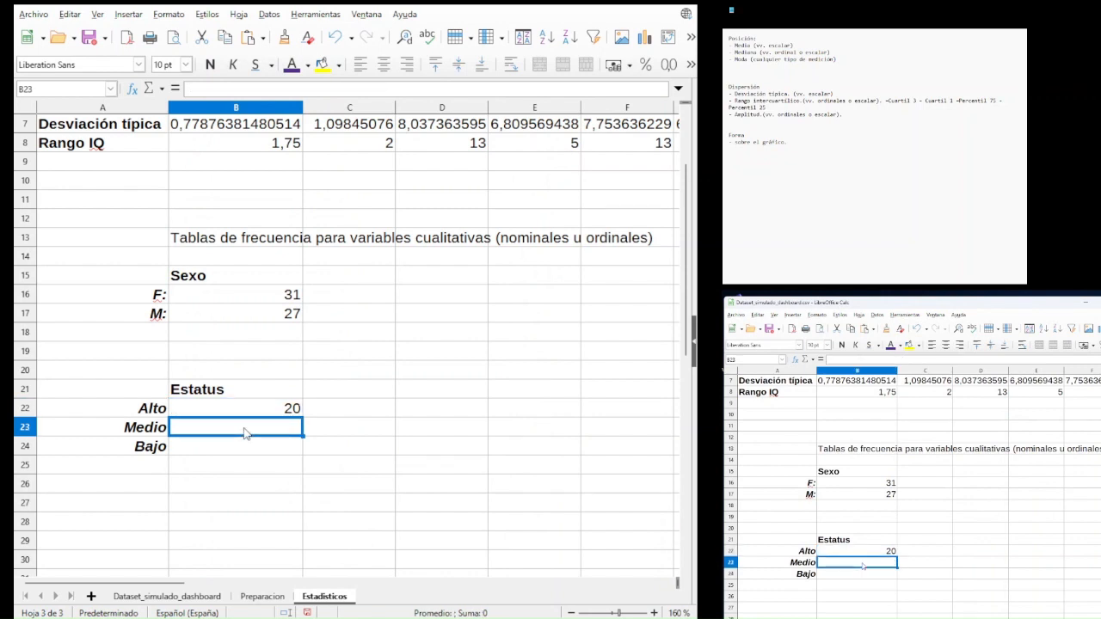
# - Start a CONTAR.SI function in B23 beside the Medio label using the function wizard
pyautogui.click(131, 88)
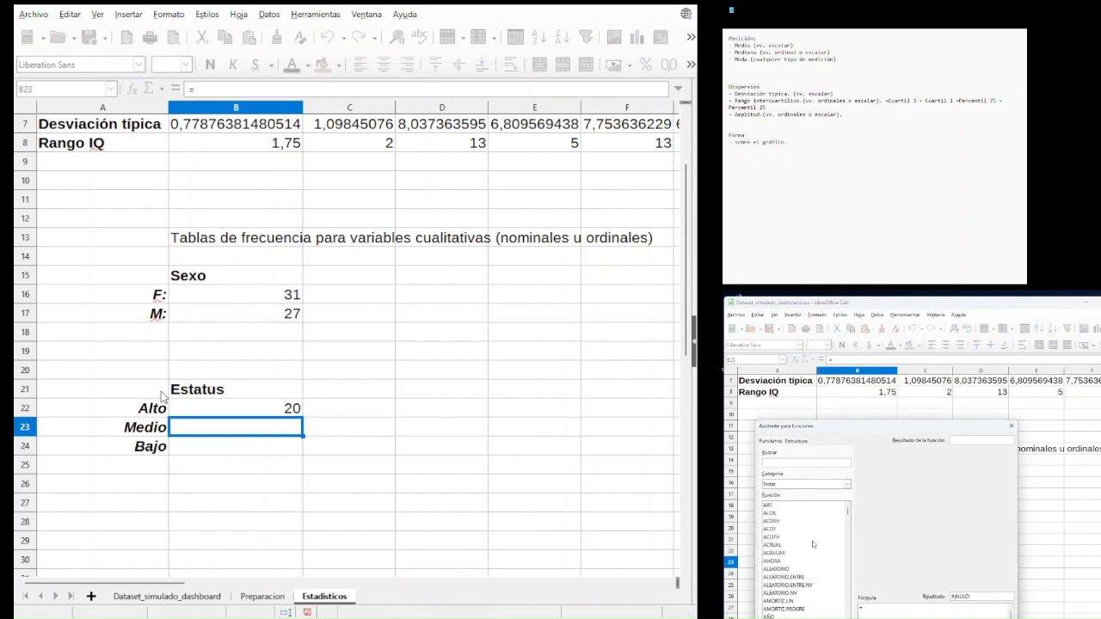
pyautogui.scroll(-8, 813, 544)
pyautogui.scroll(-12, 812, 550)
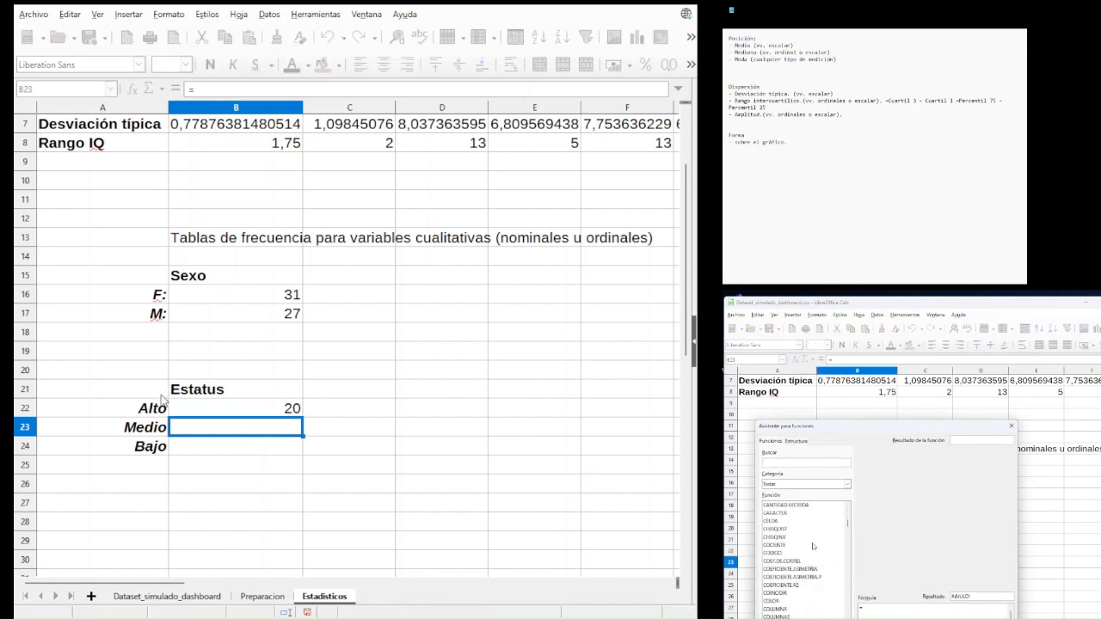
pyautogui.scroll(-7, 813, 565)
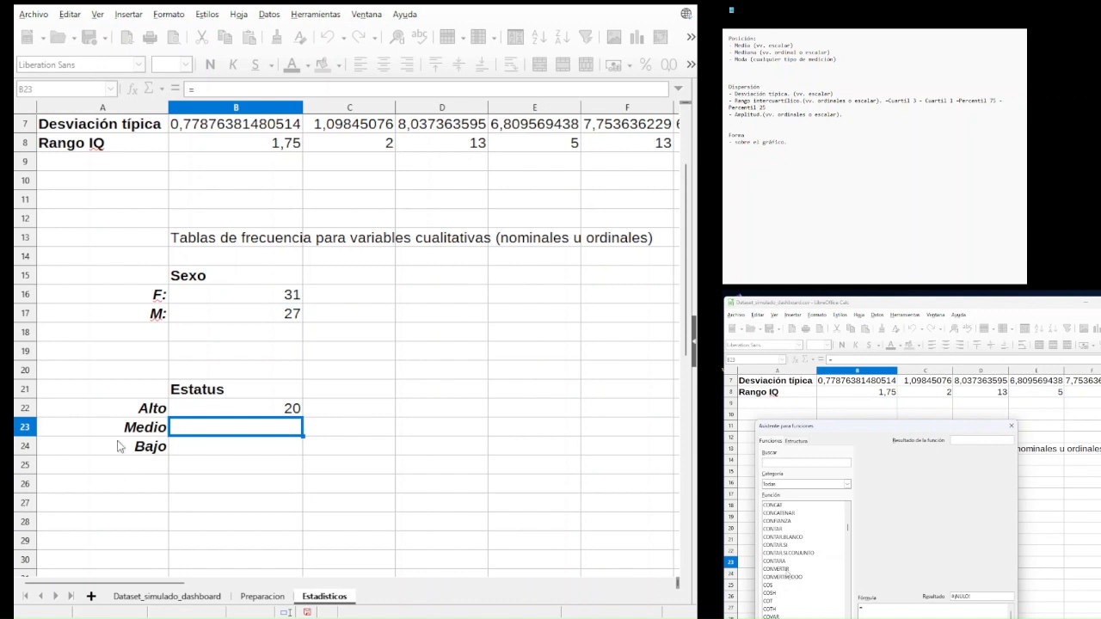
pyautogui.click(783, 546)
pyautogui.click(333, 579)
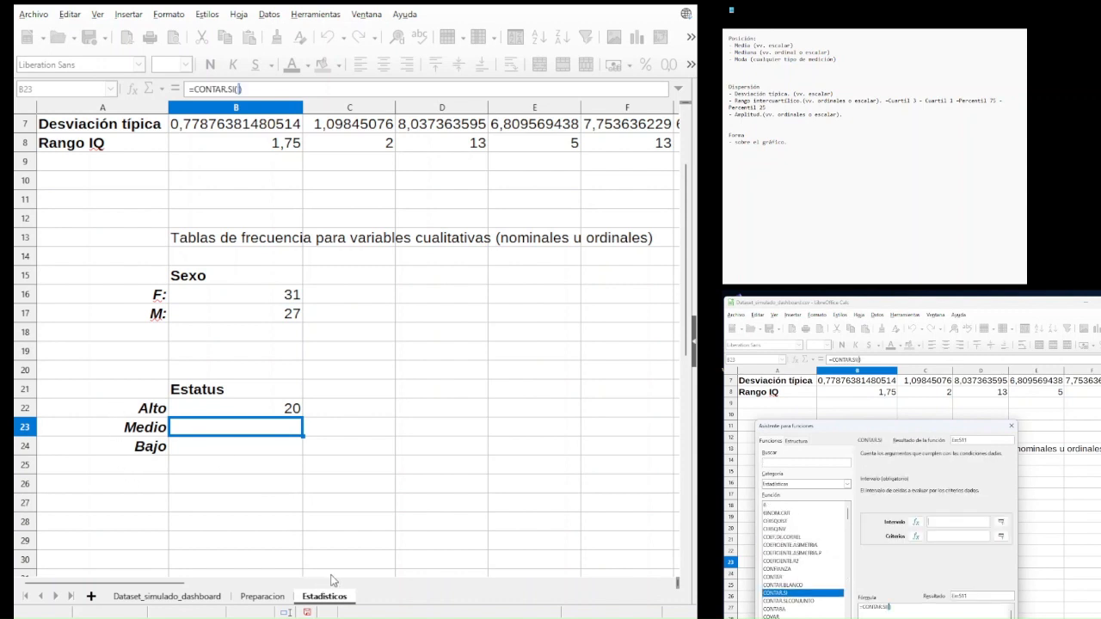
# - Set the interval of the B23 CONTAR.SI function to the Socioeconomic Status data, $Preparacion.G$2:G$59
pyautogui.click(1000, 521)
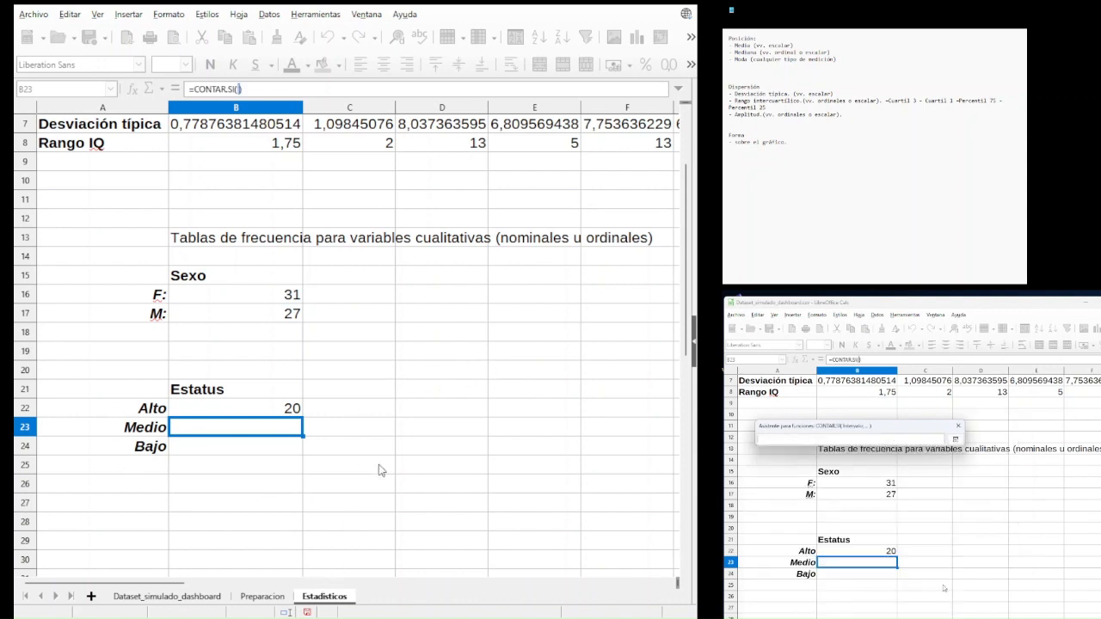
pyautogui.click(277, 596)
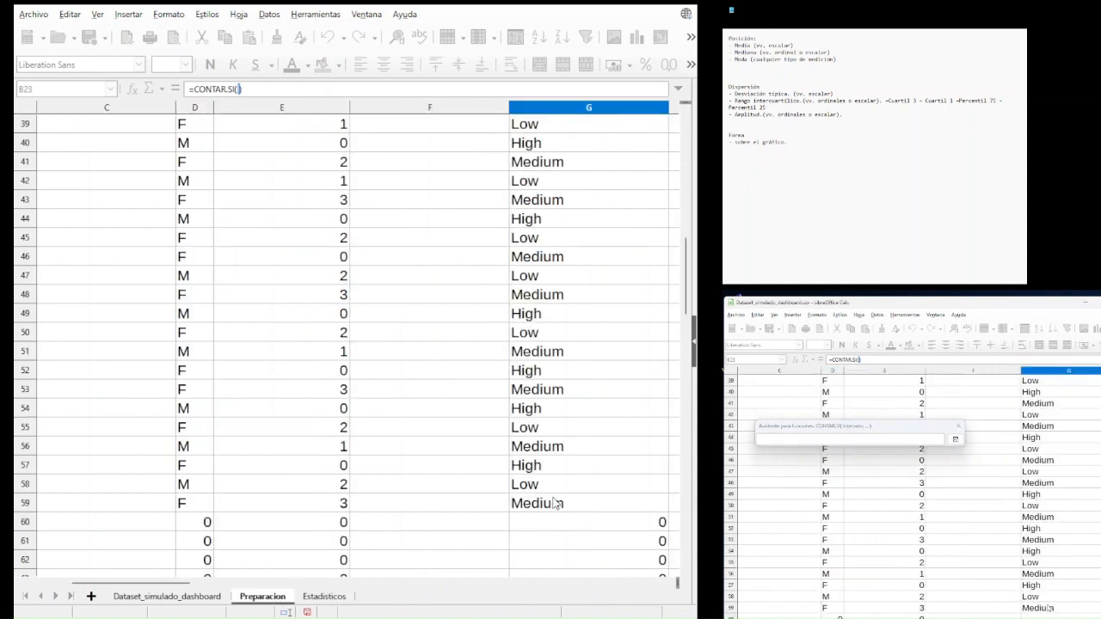
pyautogui.scroll(13, 602, 201)
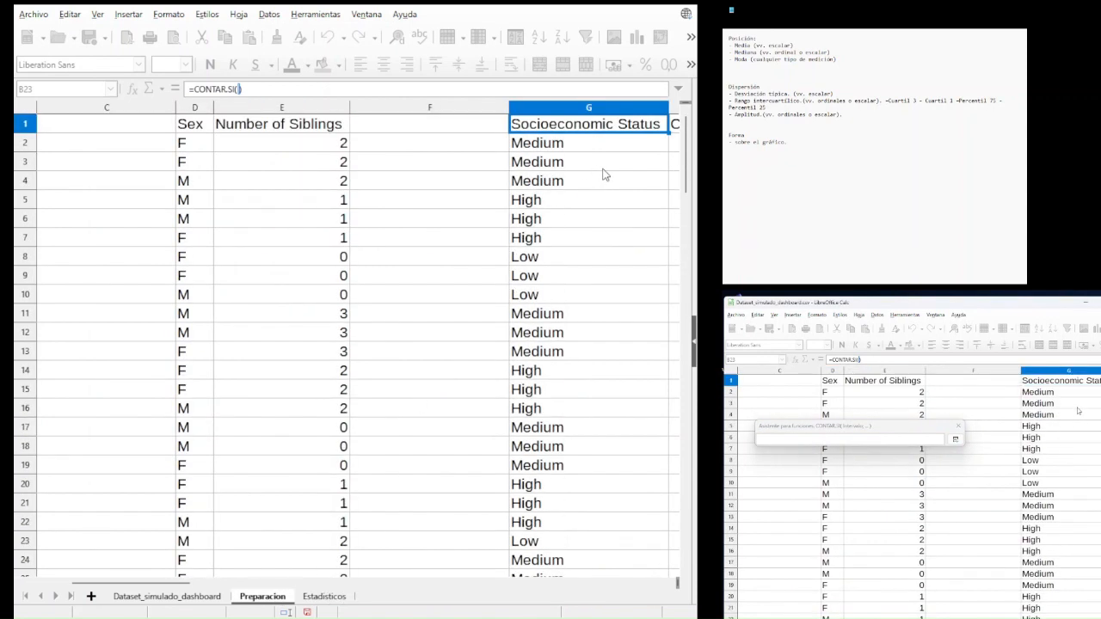
pyautogui.click(589, 147)
pyautogui.moveTo(590, 148); pyautogui.dragTo(556, 398)
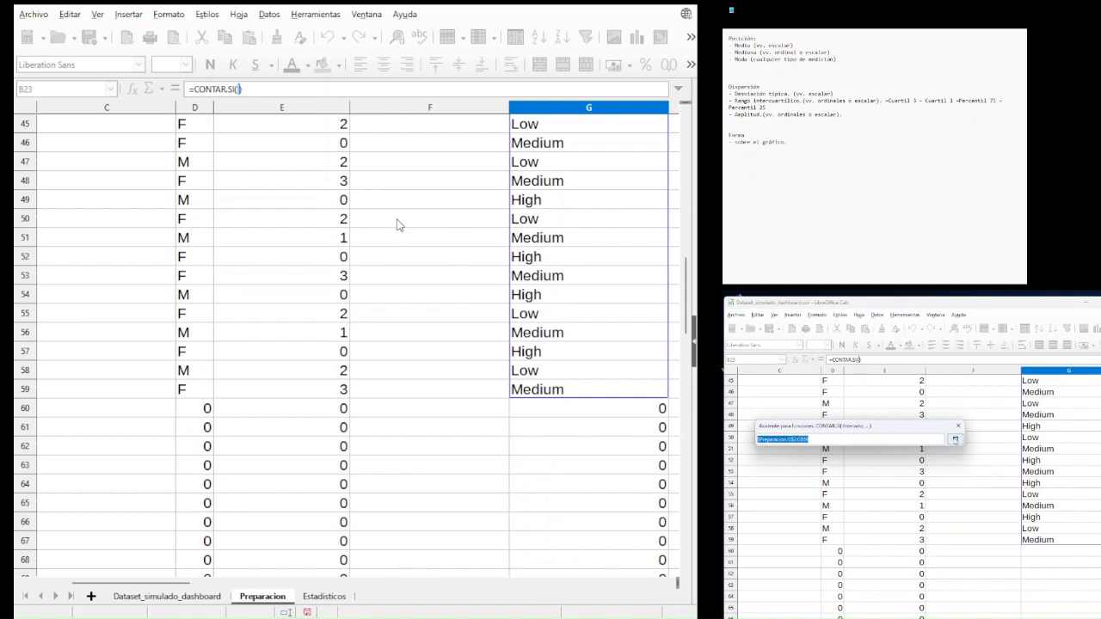
pyautogui.click(955, 439)
# - Set the criterion of the B23 CONTAR.SI function to "Medium" and accept the formula
pyautogui.click(954, 535)
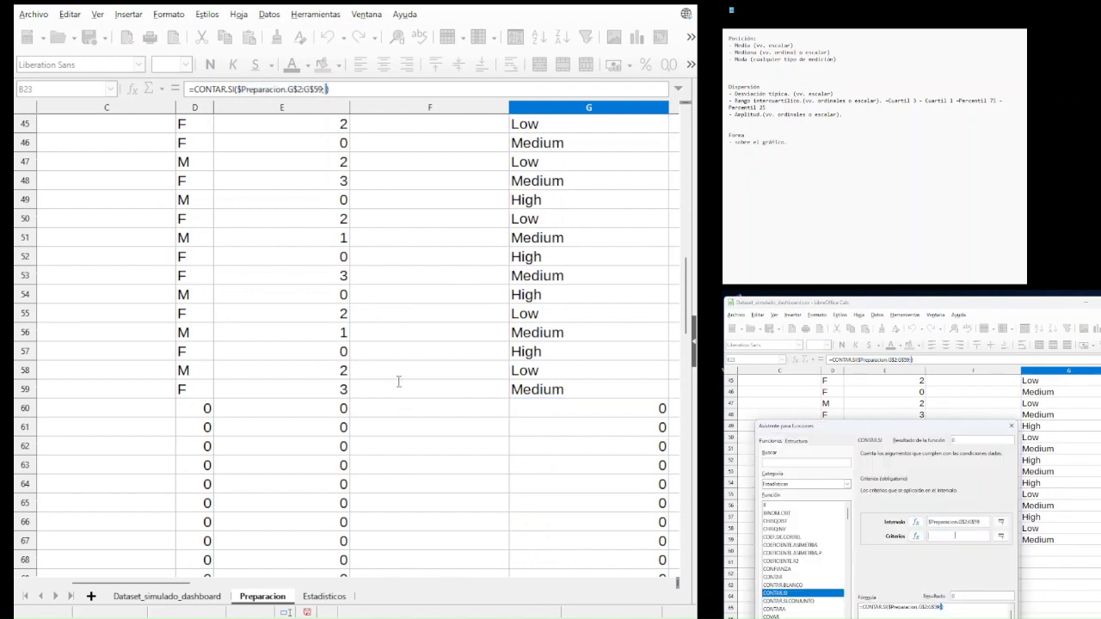
pyautogui.write('"Medium')
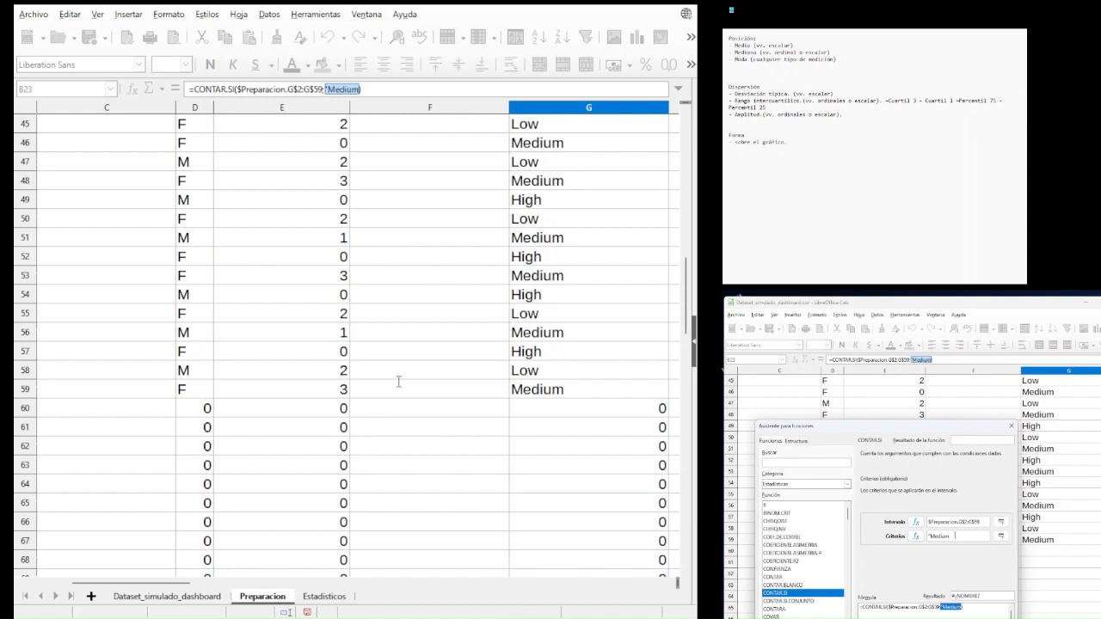
pyautogui.write('"')
pyautogui.press('Return')
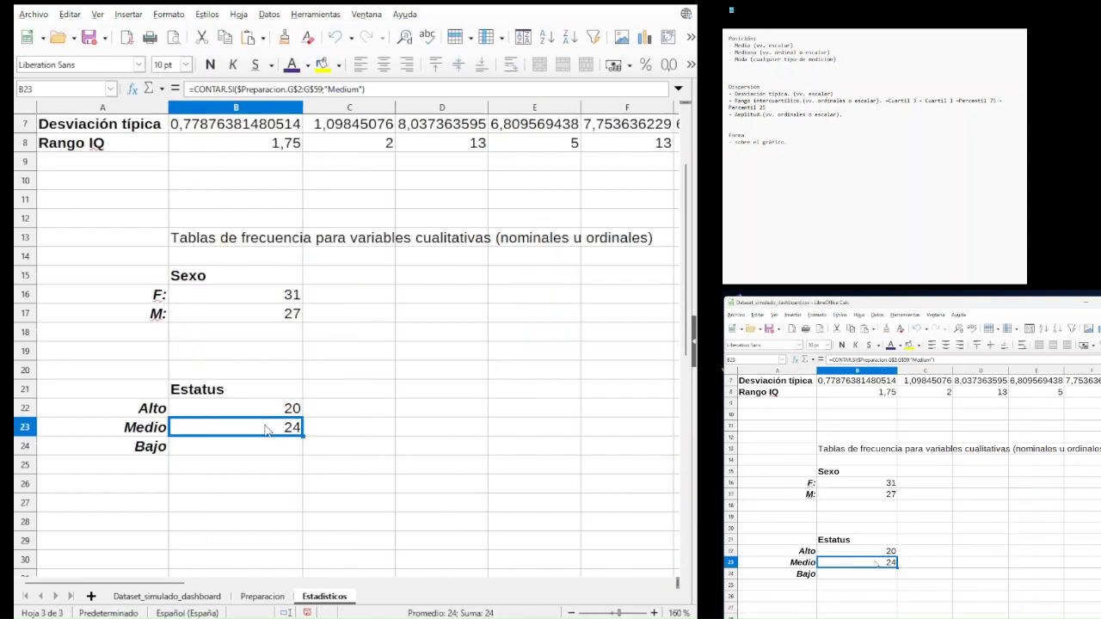
# - Start a CONTAR.SI function in B24 beside the Bajo label, finding it in the function wizard with the search text "cont"
pyautogui.click(269, 446)
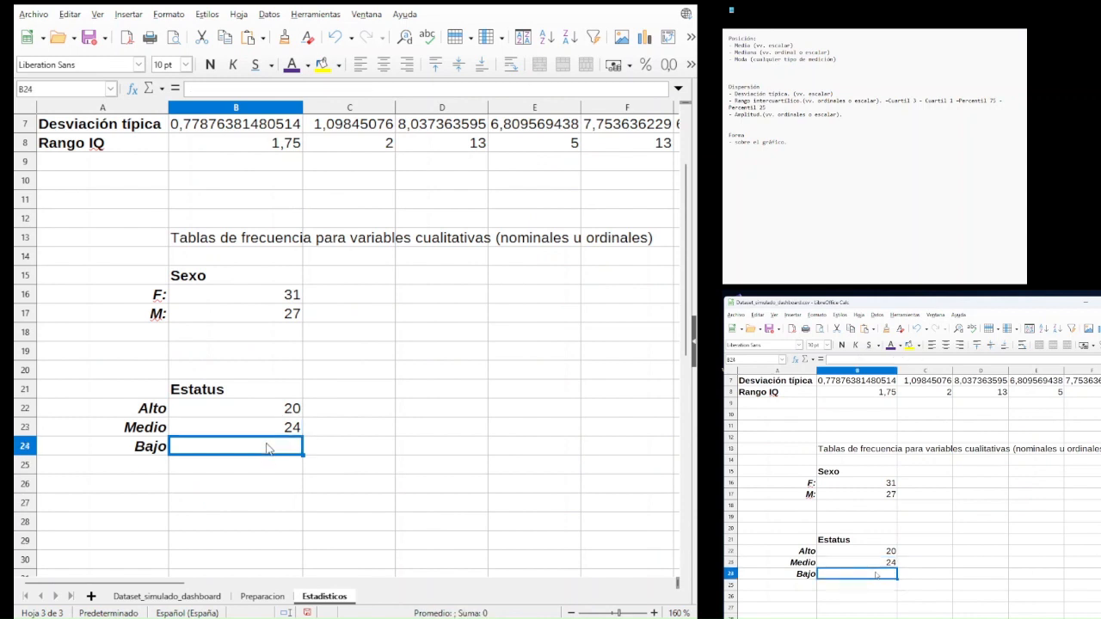
pyautogui.click(131, 89)
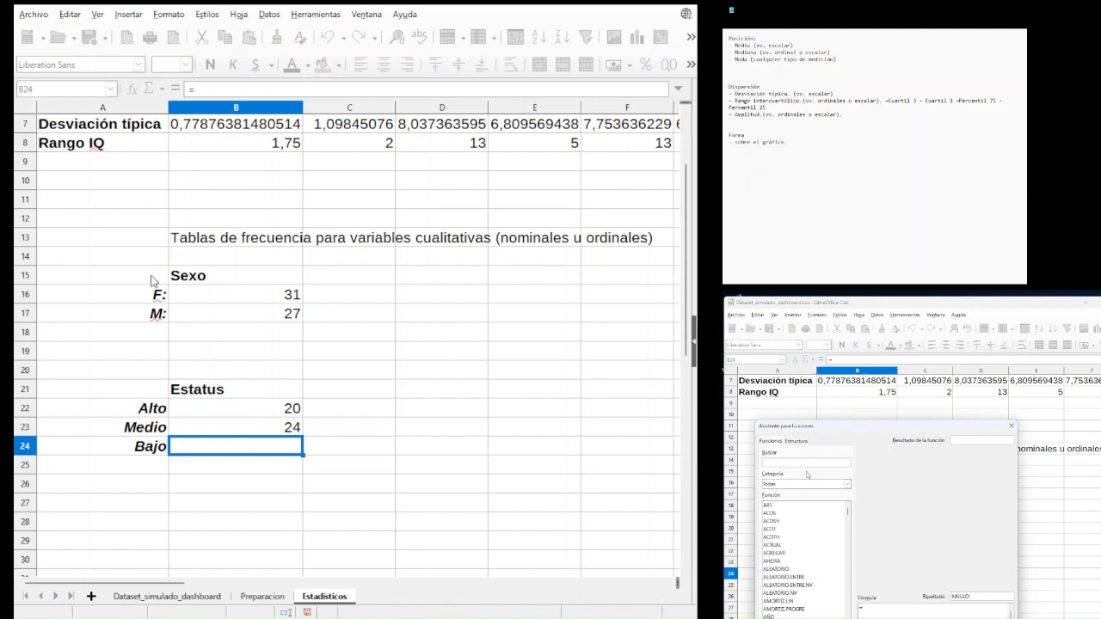
pyautogui.write('cont')
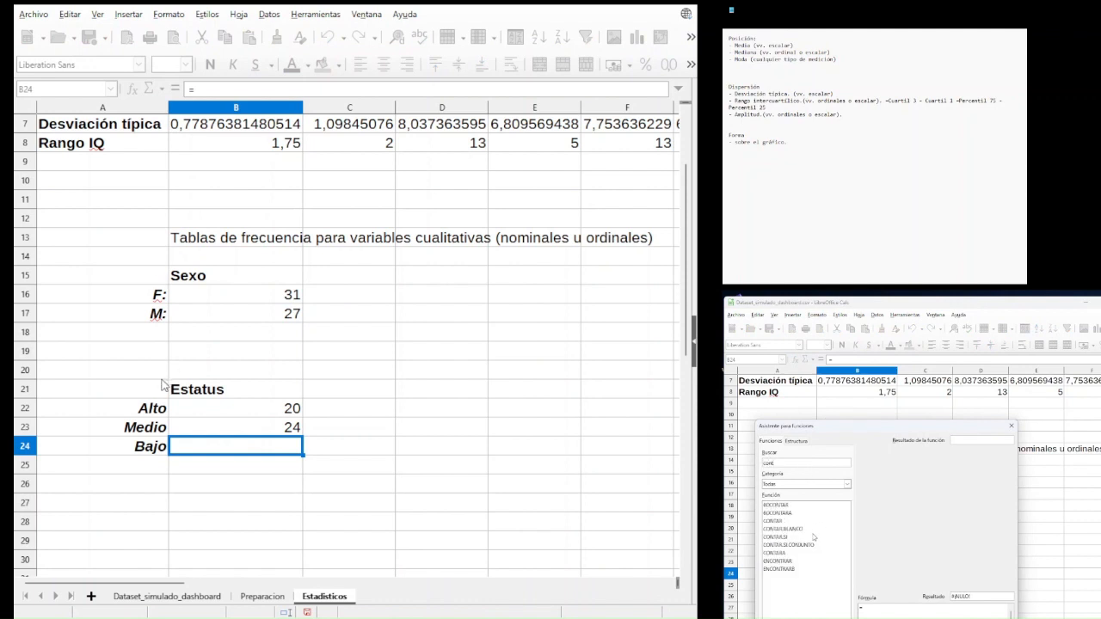
pyautogui.click(813, 535)
pyautogui.click(338, 570)
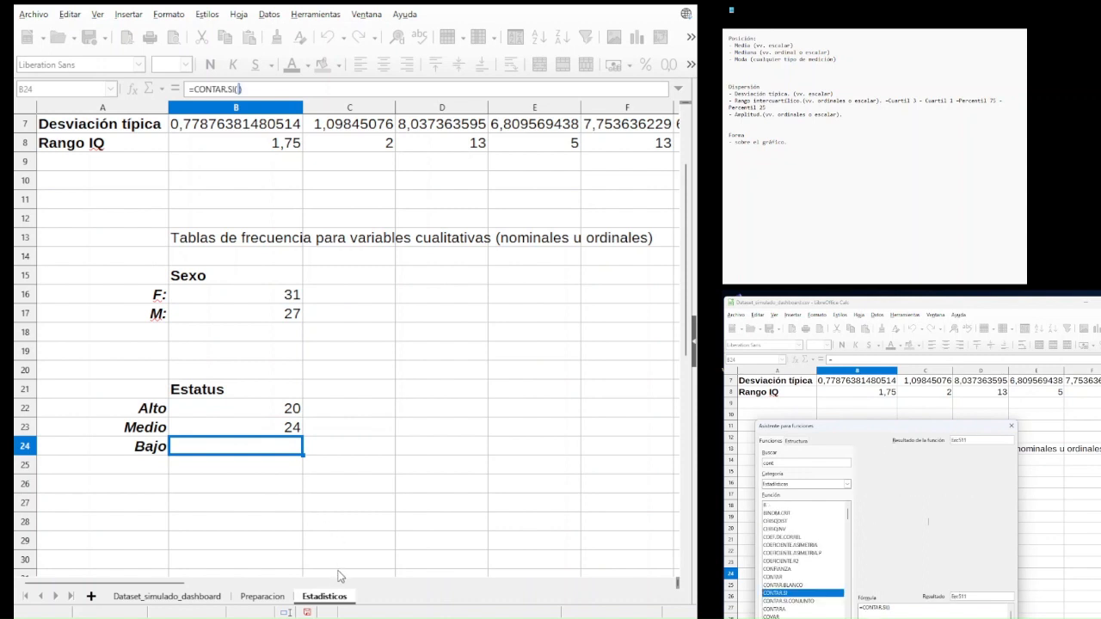
# - Set the interval of the B24 CONTAR.SI function to the Socioeconomic Status data, $Preparacion.G$2:G$59
pyautogui.click(468, 362)
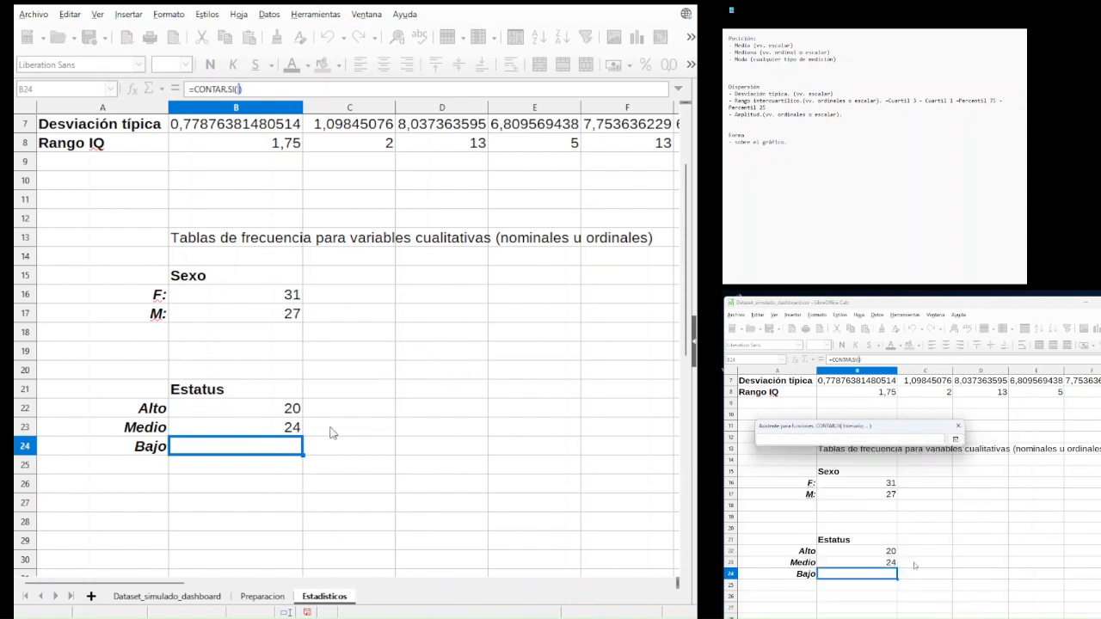
pyautogui.click(262, 597)
pyautogui.scroll(15, 621, 287)
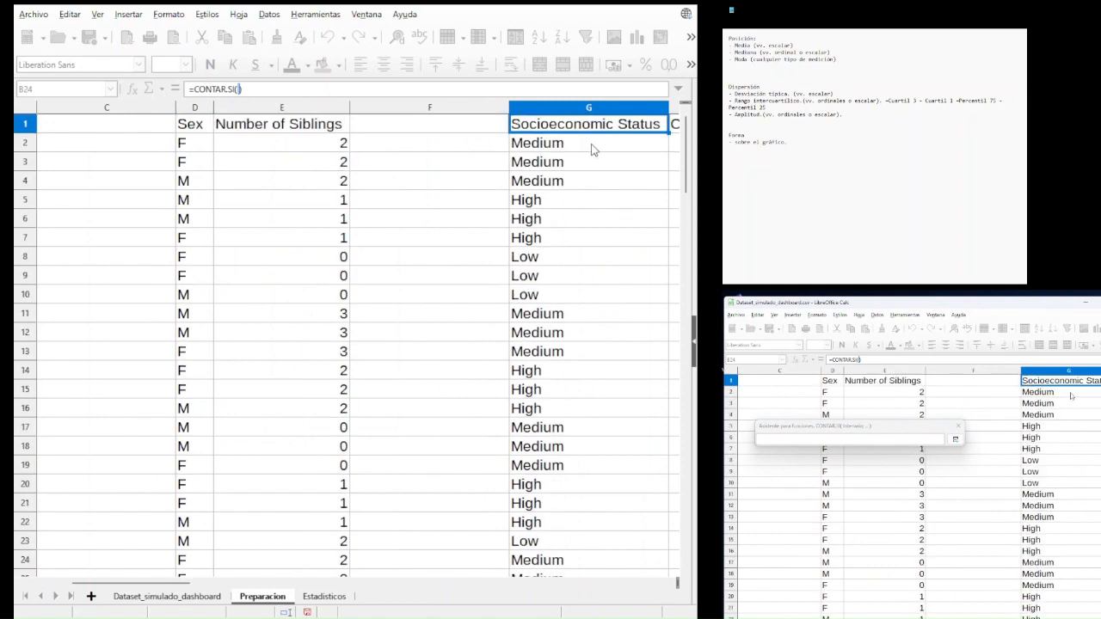
pyautogui.moveTo(593, 148); pyautogui.dragTo(565, 283)
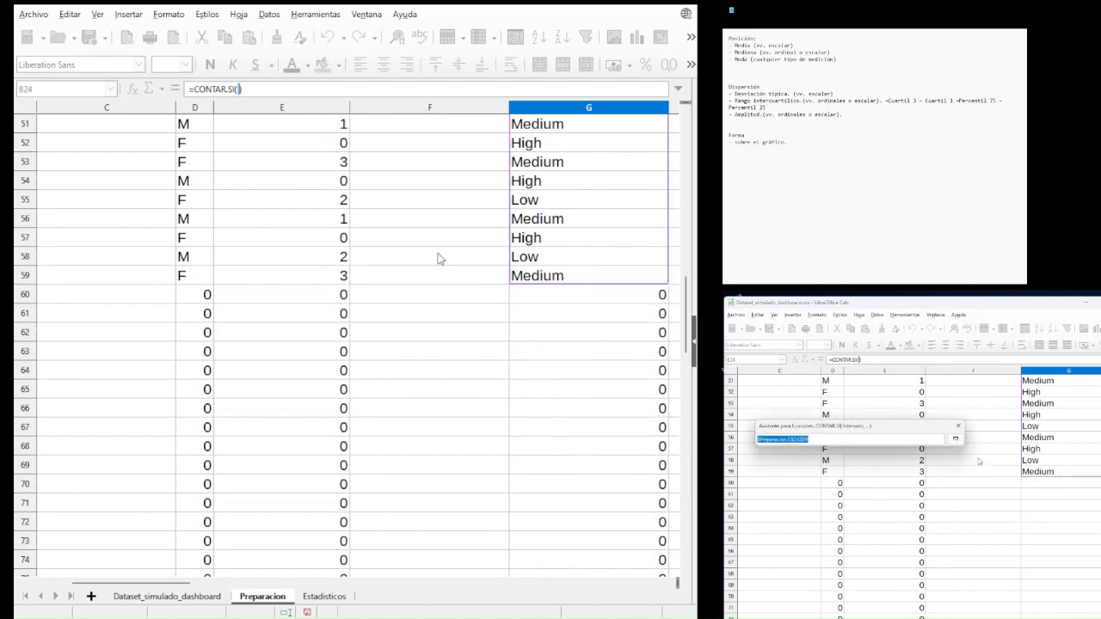
pyautogui.click(955, 439)
# - Set the criterion of the B24 CONTAR.SI function to "Low" and accept the formula
pyautogui.click(967, 538)
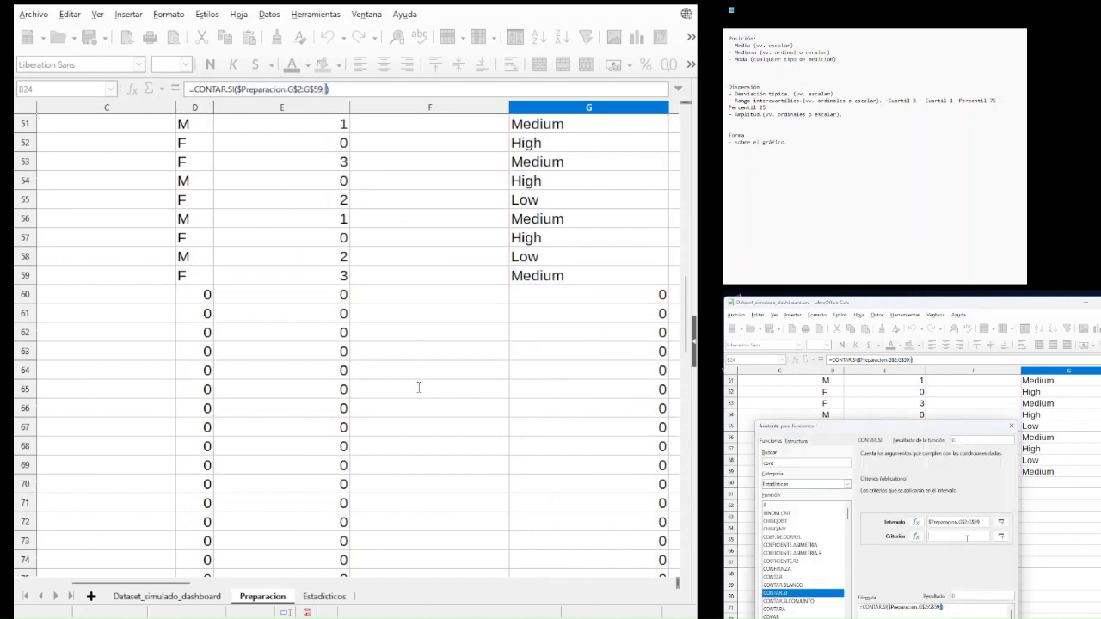
pyautogui.write('"Low"')
pyautogui.press('Return')
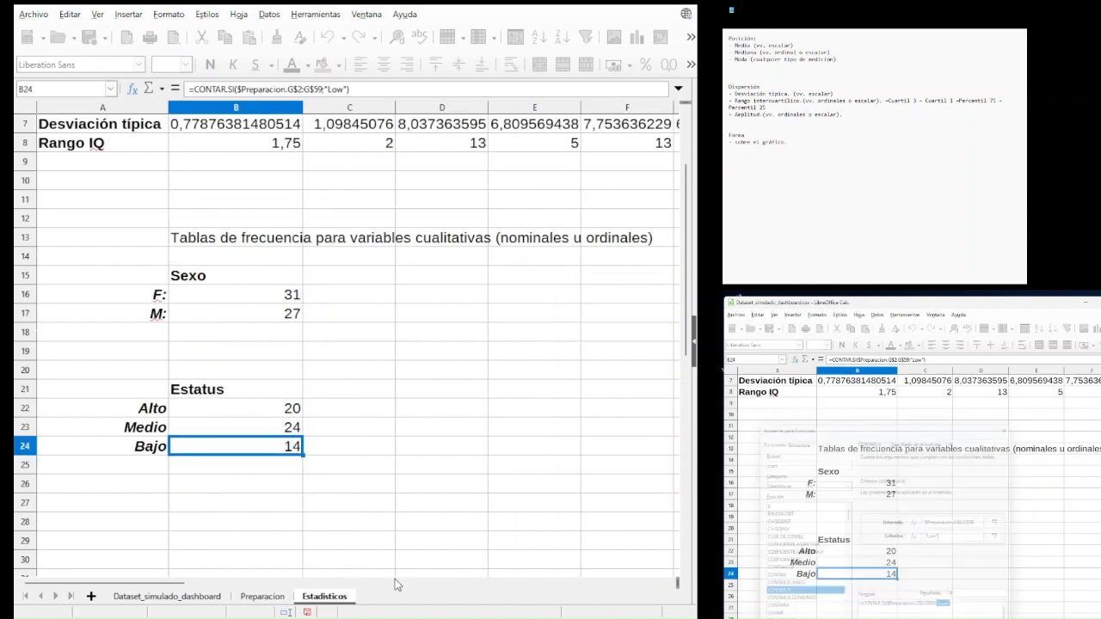
pyautogui.click(317, 482)
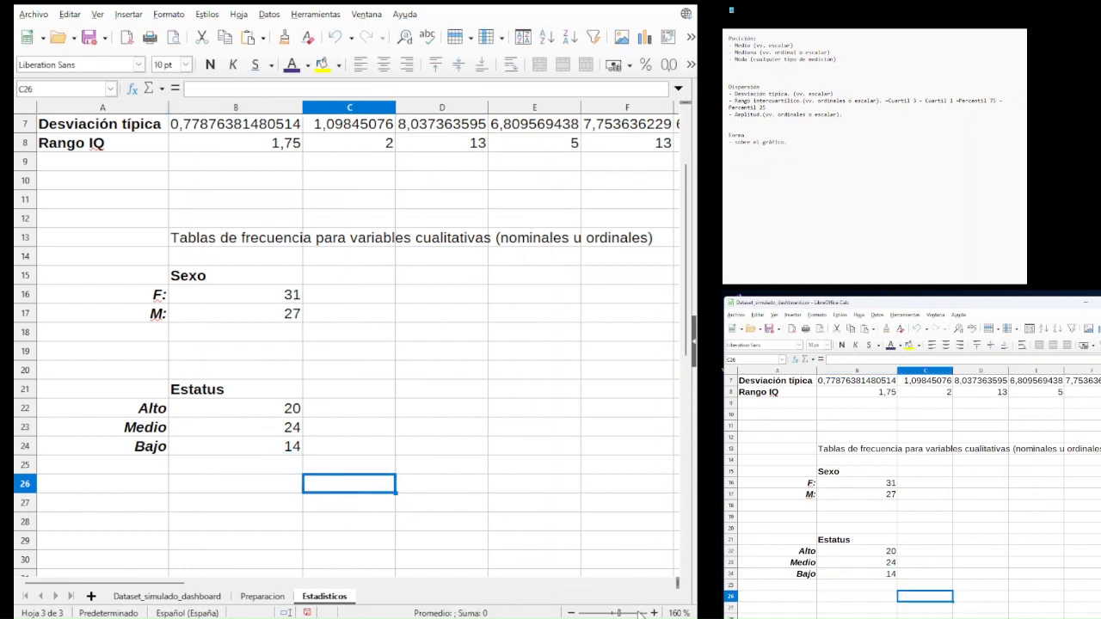
# - Add the row label Amplitud in A9, below Rango IQ
pyautogui.click(572, 614)
pyautogui.click(572, 613)
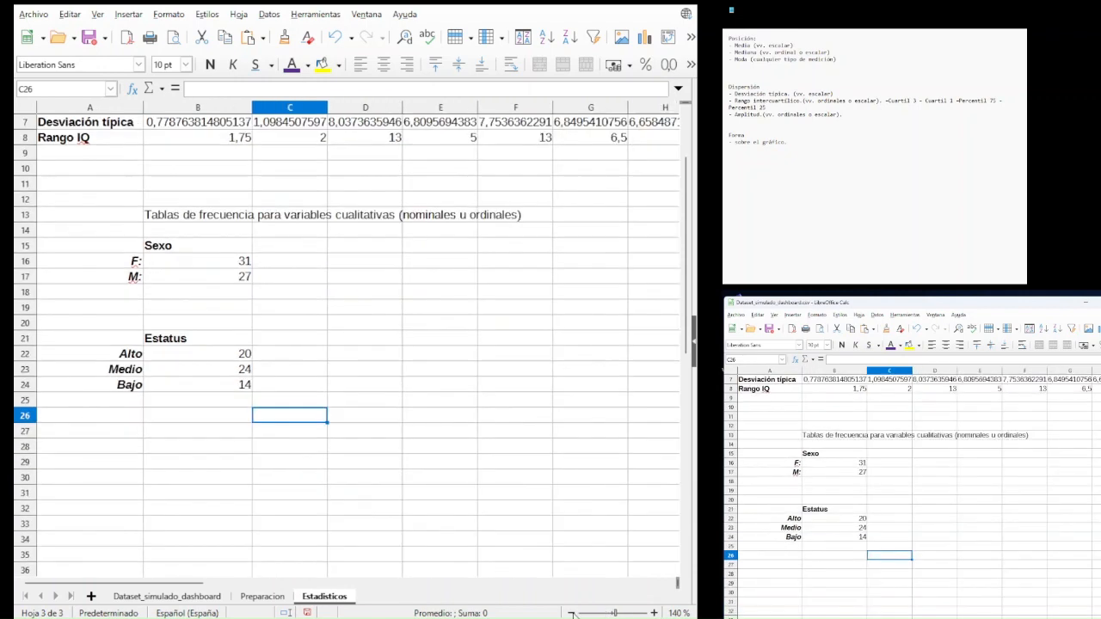
pyautogui.click(572, 614)
pyautogui.click(572, 613)
pyautogui.click(572, 613)
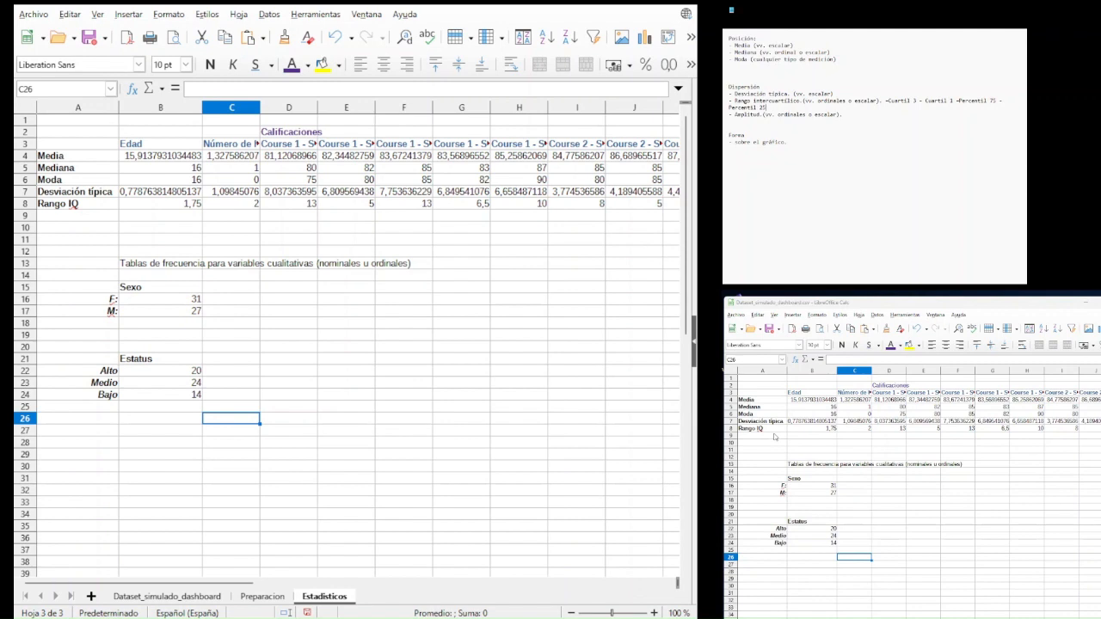
pyautogui.click(99, 217)
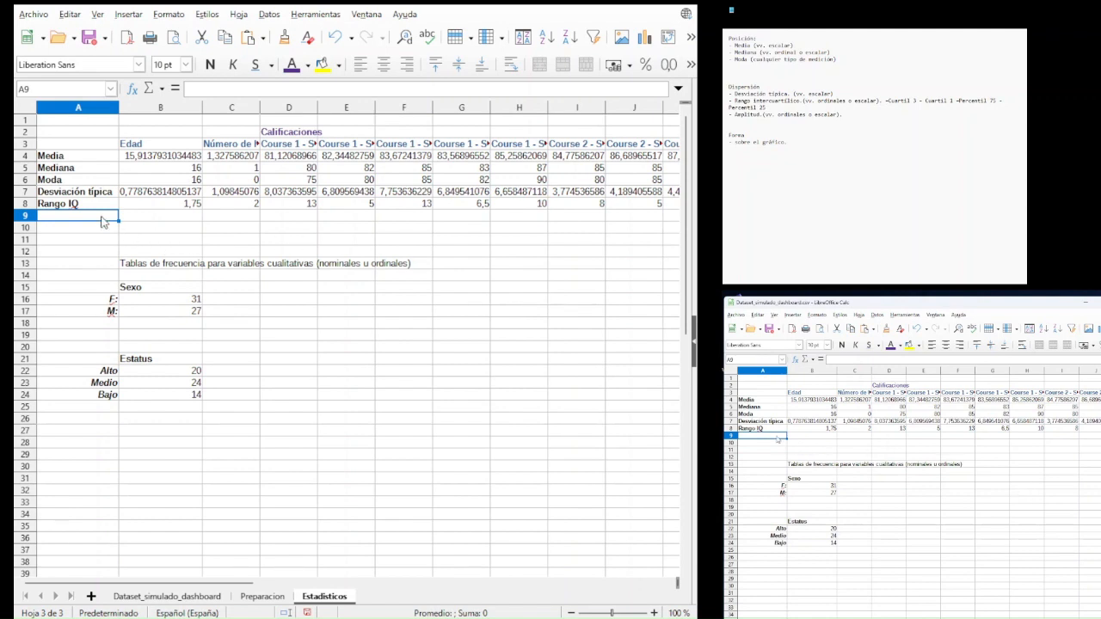
pyautogui.write('M')
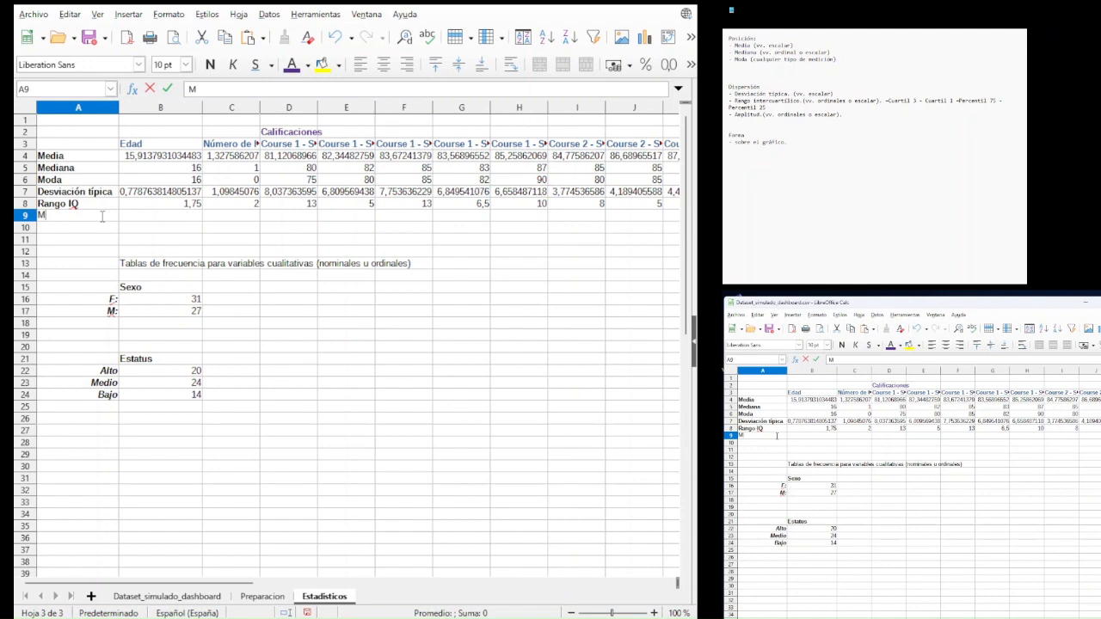
pyautogui.press('BackSpace')
pyautogui.write('Amplitud')
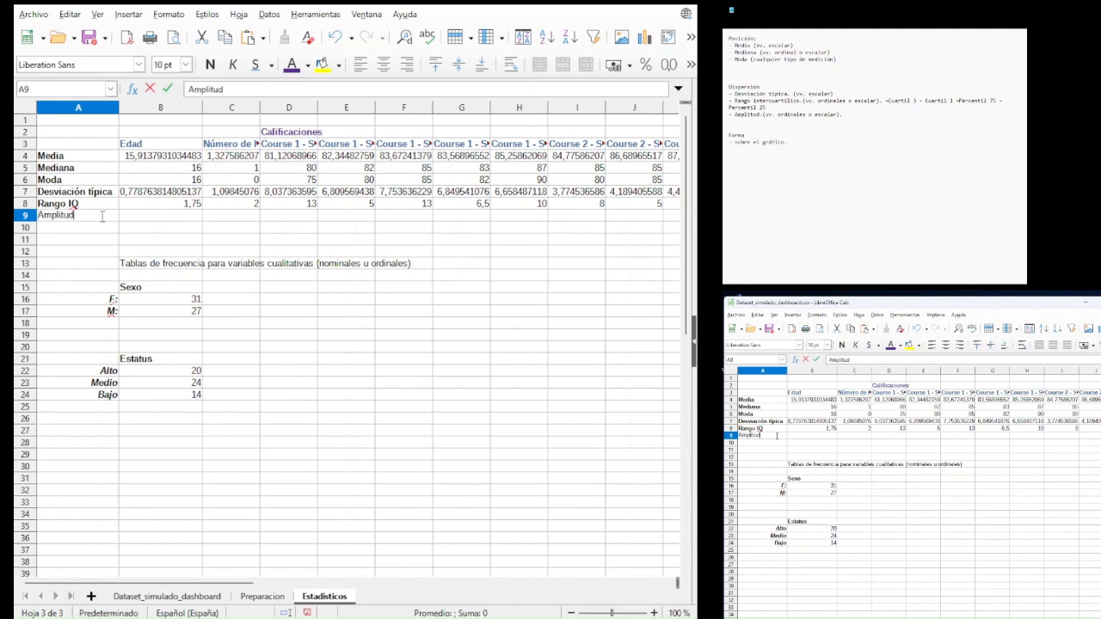
pyautogui.press('Tab')
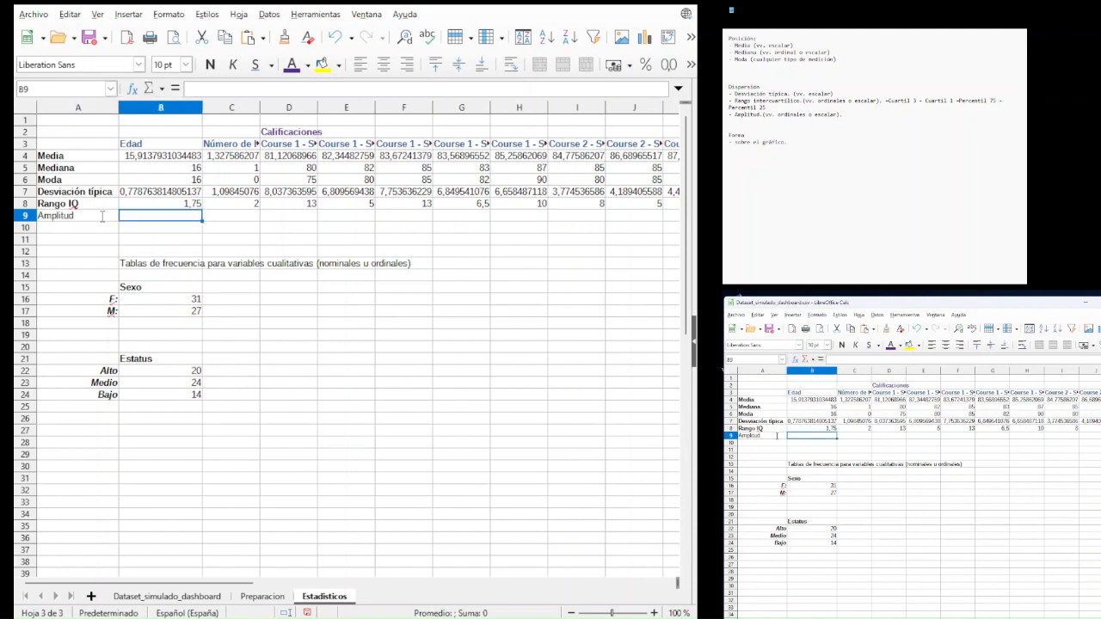
# - Open the function wizard for B9 beside Amplitud and look up the MAX function
pyautogui.click(135, 89)
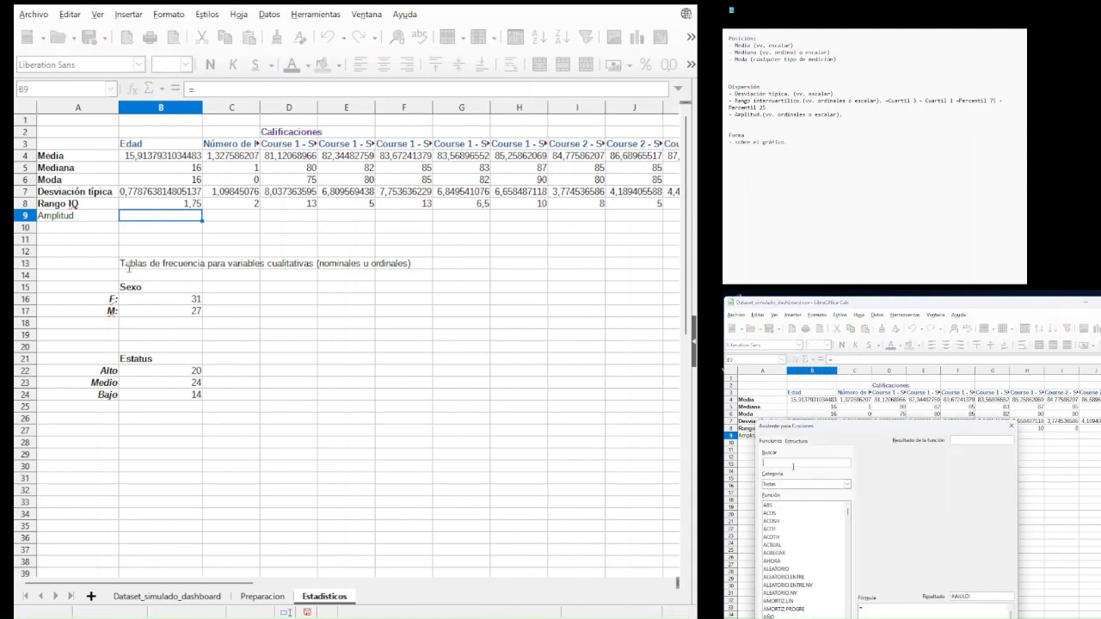
pyautogui.write('max')
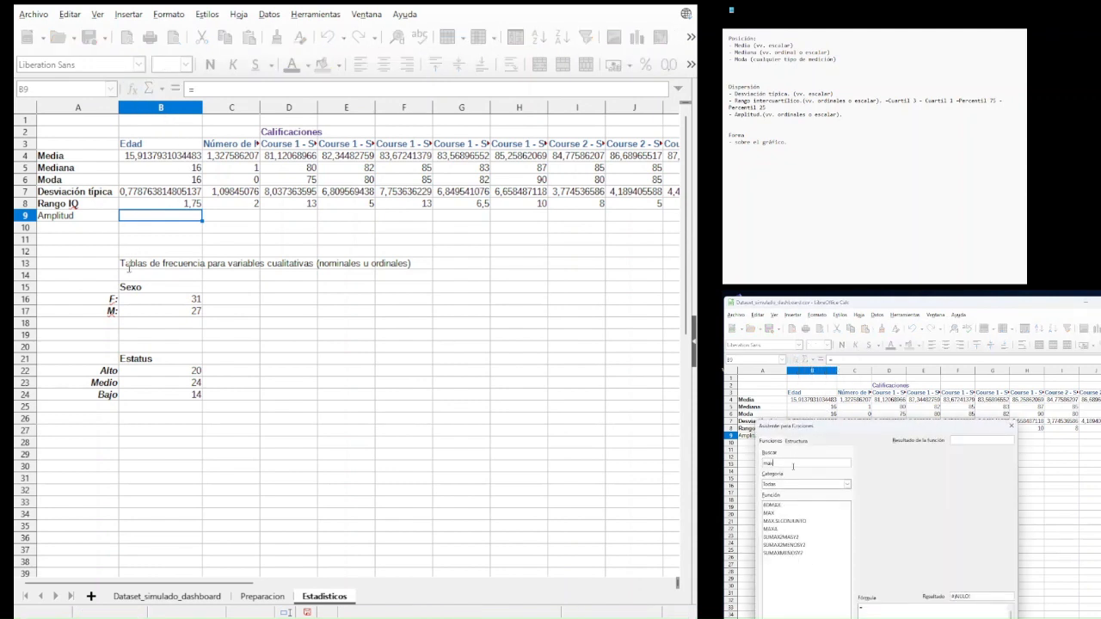
pyautogui.click(789, 512)
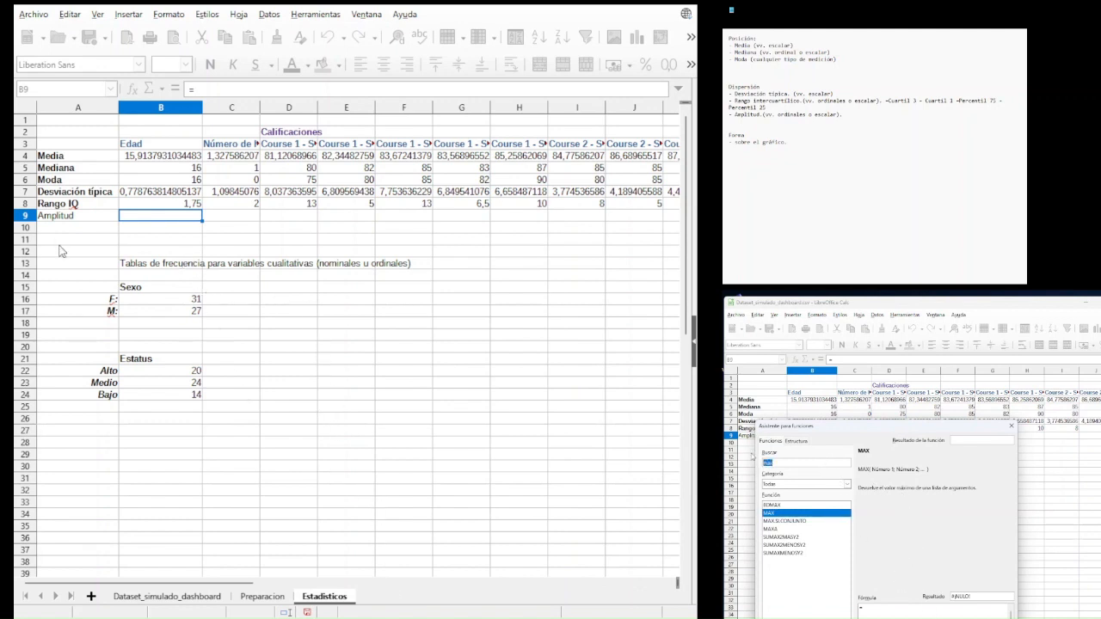
# - Search the function wizard for a range function using "ampl" and "rango", and clear the search
pyautogui.write('ampl')
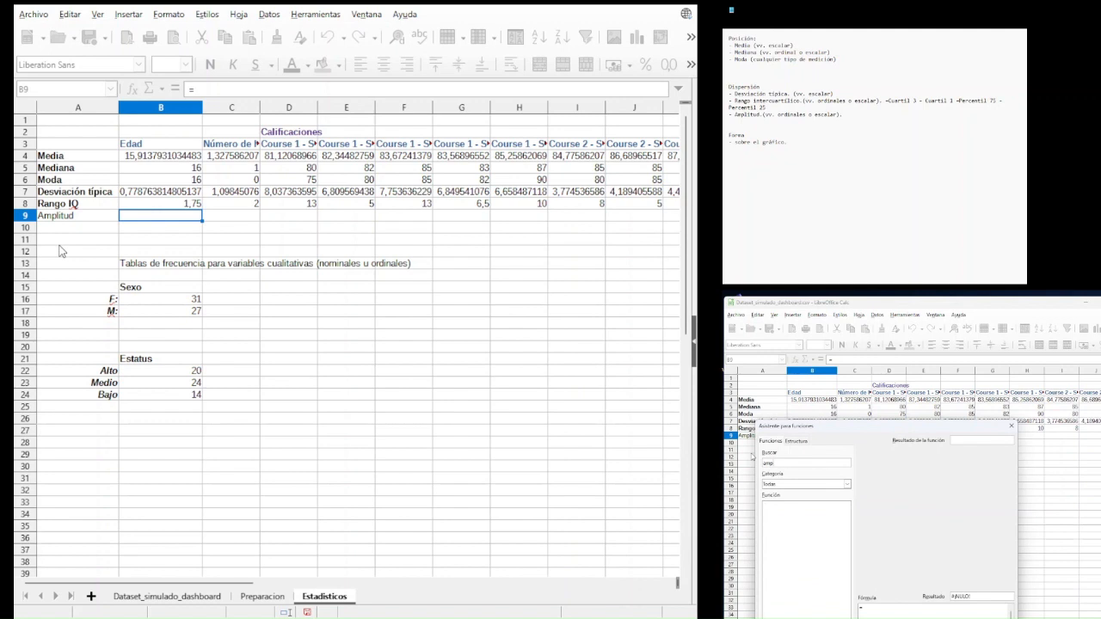
pyautogui.press('BackSpace')
pyautogui.press('BackSpace')
pyautogui.press('BackSpace')
pyautogui.press('BackSpace')
pyautogui.write('rang')
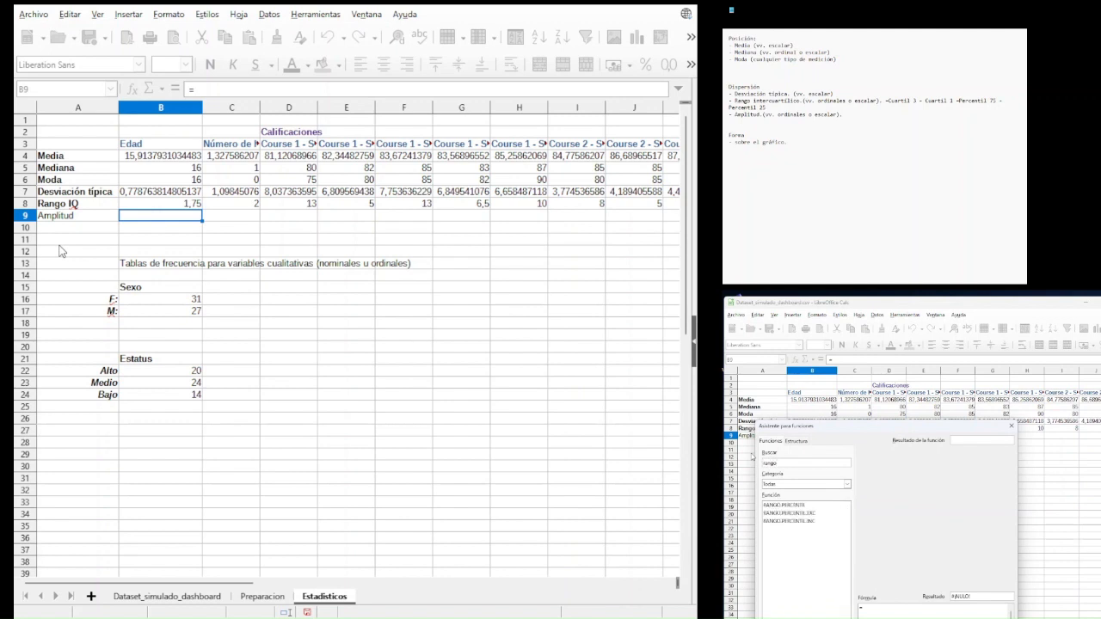
pyautogui.write('o')
pyautogui.press('BackSpace')
pyautogui.press('BackSpace')
pyautogui.press('BackSpace')
pyautogui.press('BackSpace')
pyautogui.press('BackSpace')
# - Search the function wizard for "max" and insert the MAX function in B9
pyautogui.write('ma')
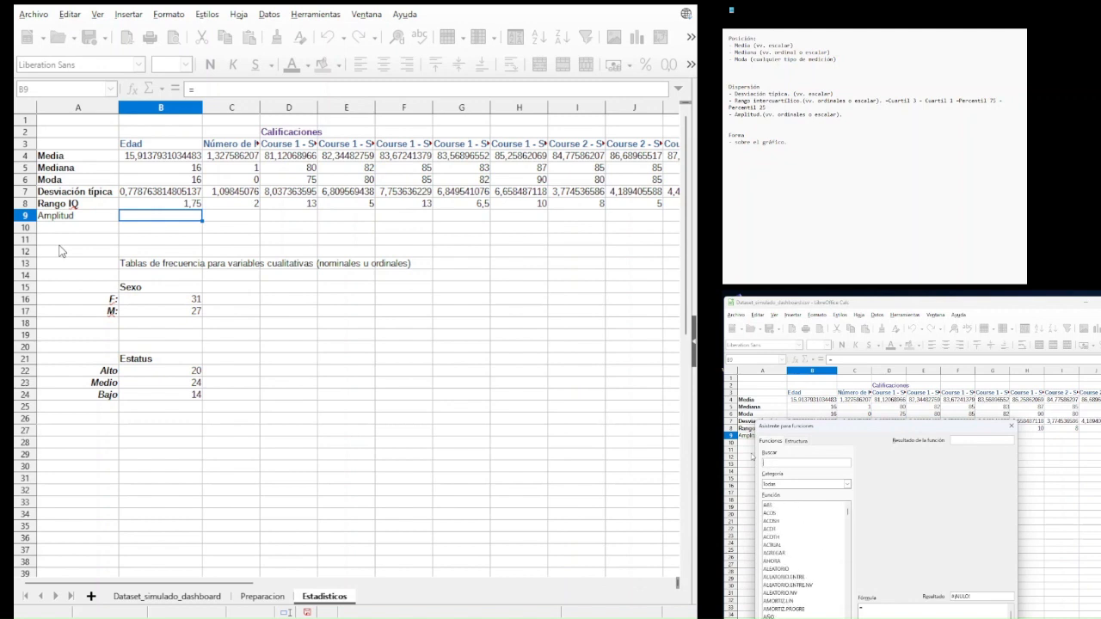
pyautogui.write('x')
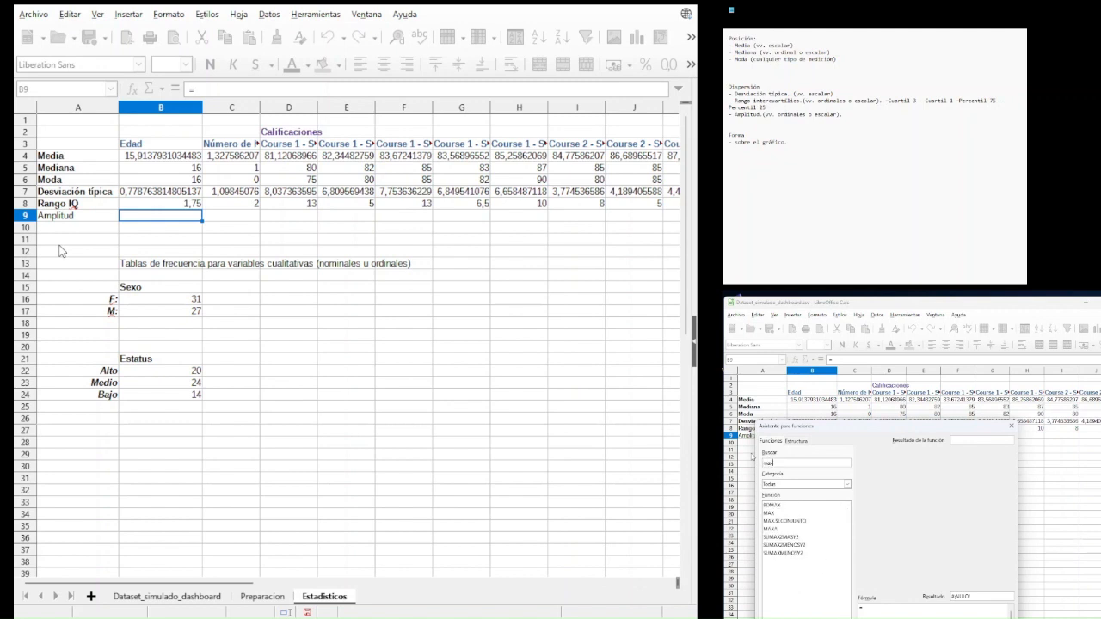
pyautogui.click(787, 514)
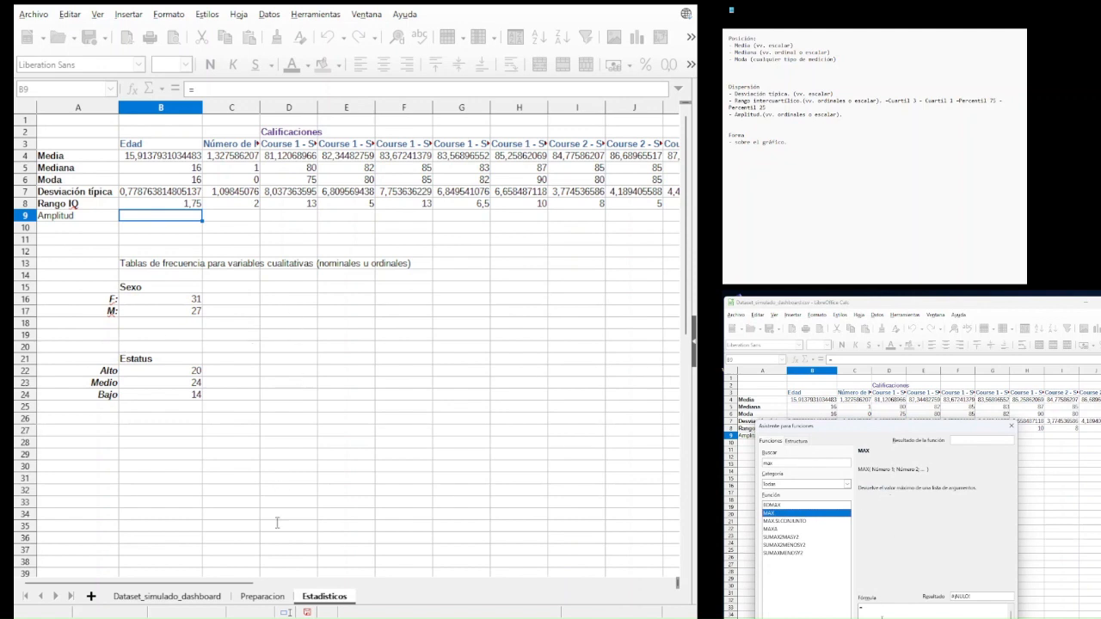
pyautogui.doubleClick(787, 514)
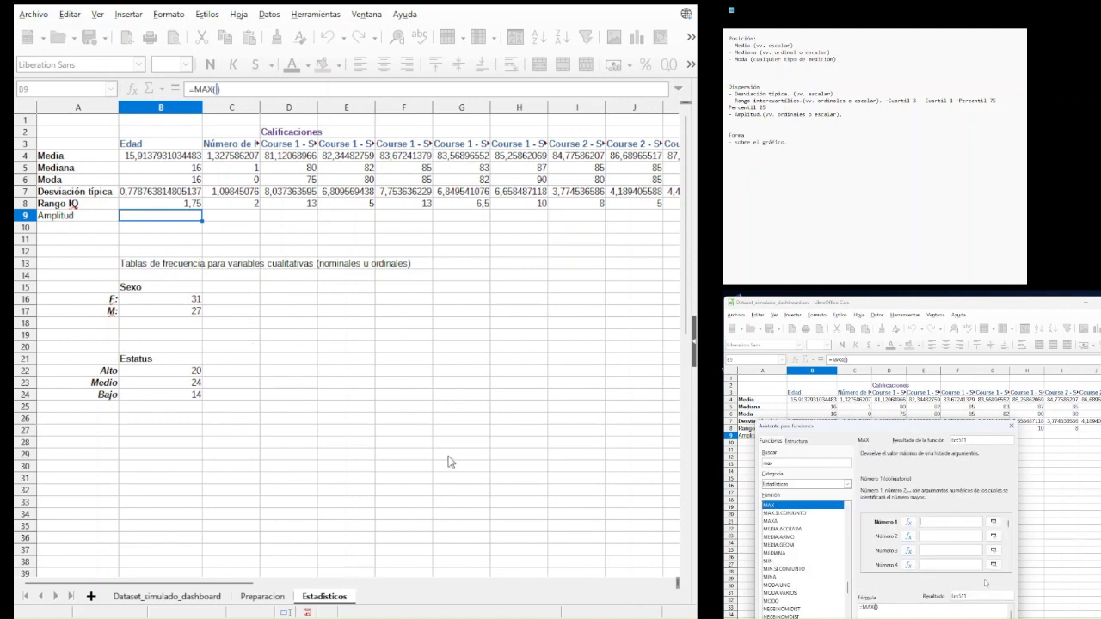
# - Set the first MAX argument to the ages in Preparacion B2:B59 and accept the formula in B9
pyautogui.click(470, 365)
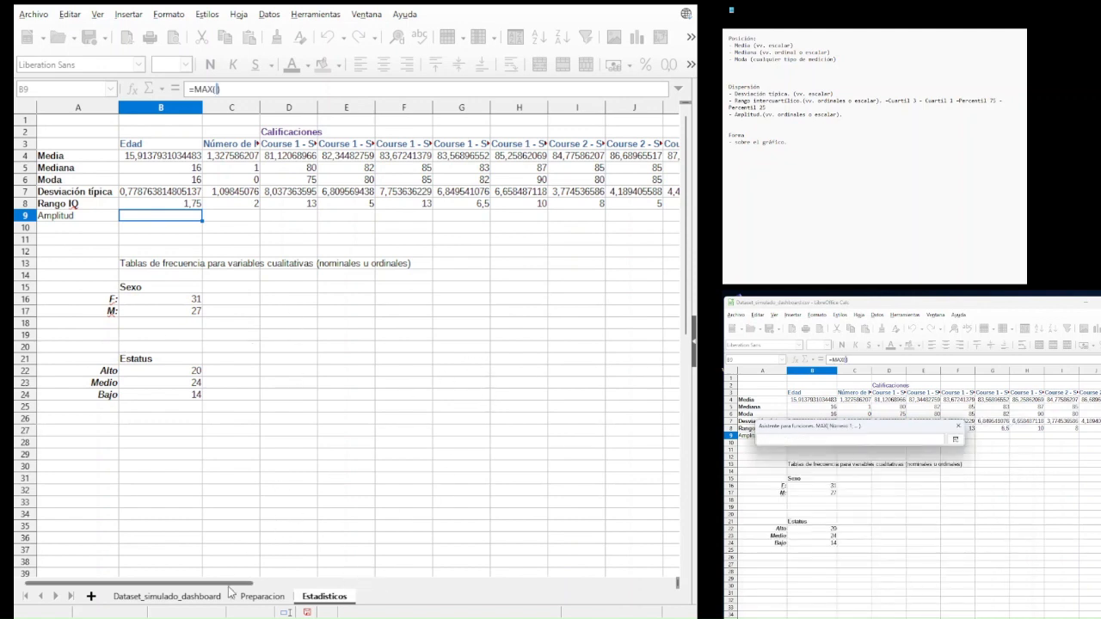
pyautogui.click(256, 599)
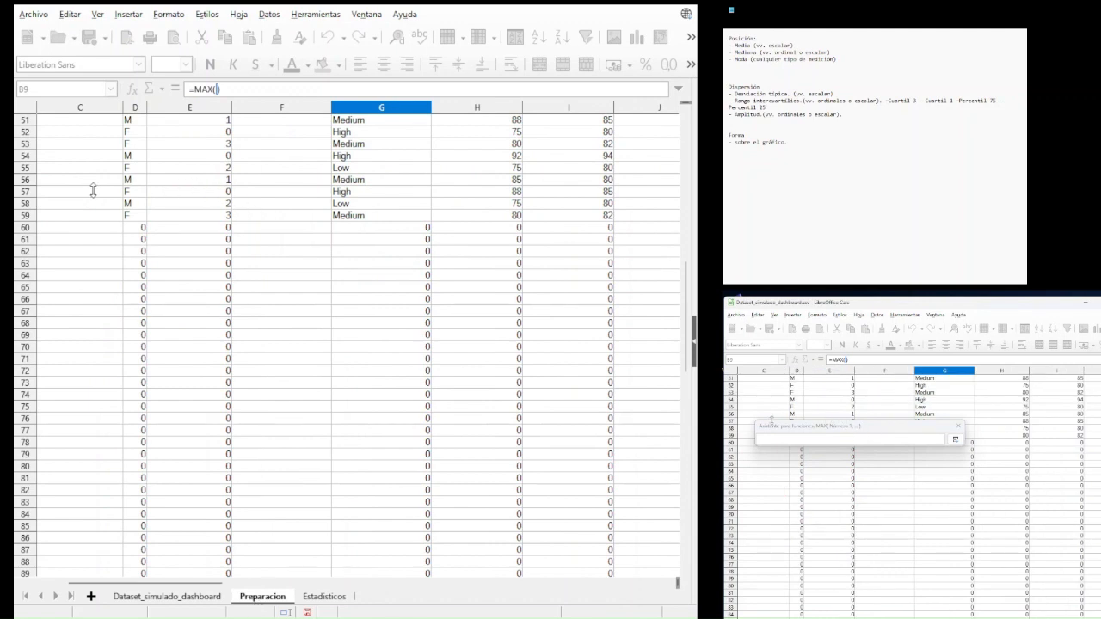
pyautogui.moveTo(120, 206); pyautogui.dragTo(290, 264)
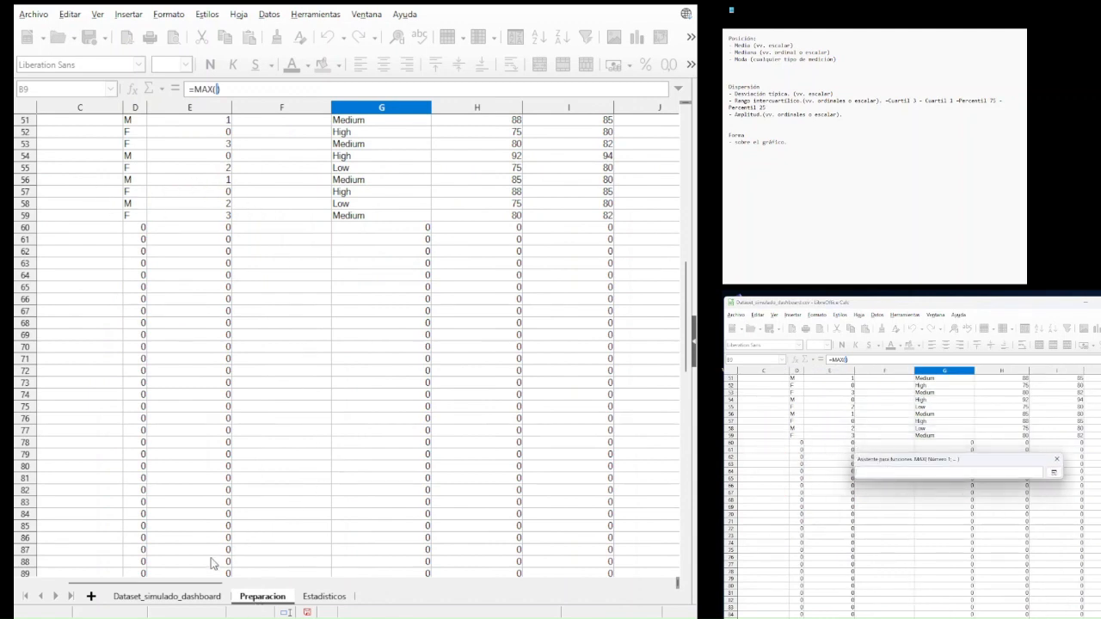
pyautogui.moveTo(215, 581); pyautogui.dragTo(97, 573)
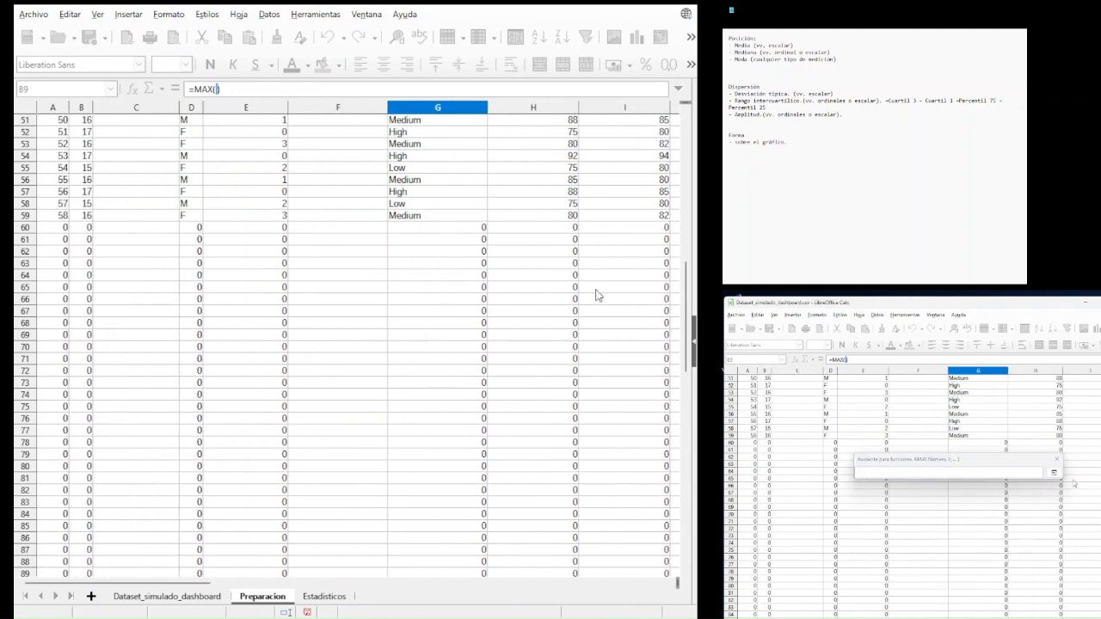
pyautogui.scroll(17, 693, 331)
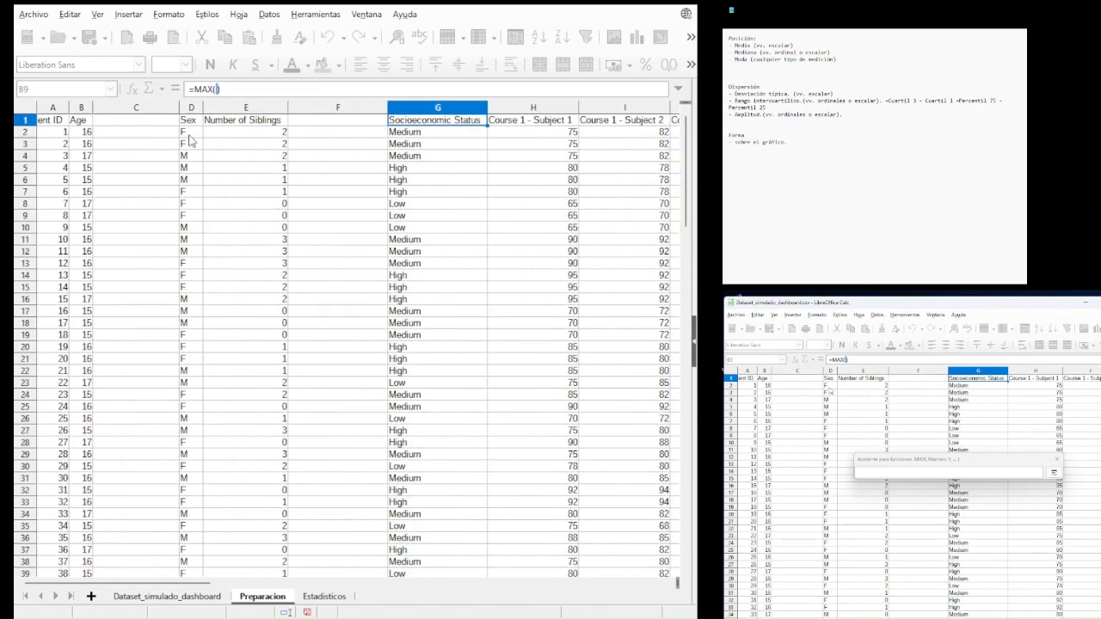
pyautogui.moveTo(86, 133); pyautogui.dragTo(92, 479)
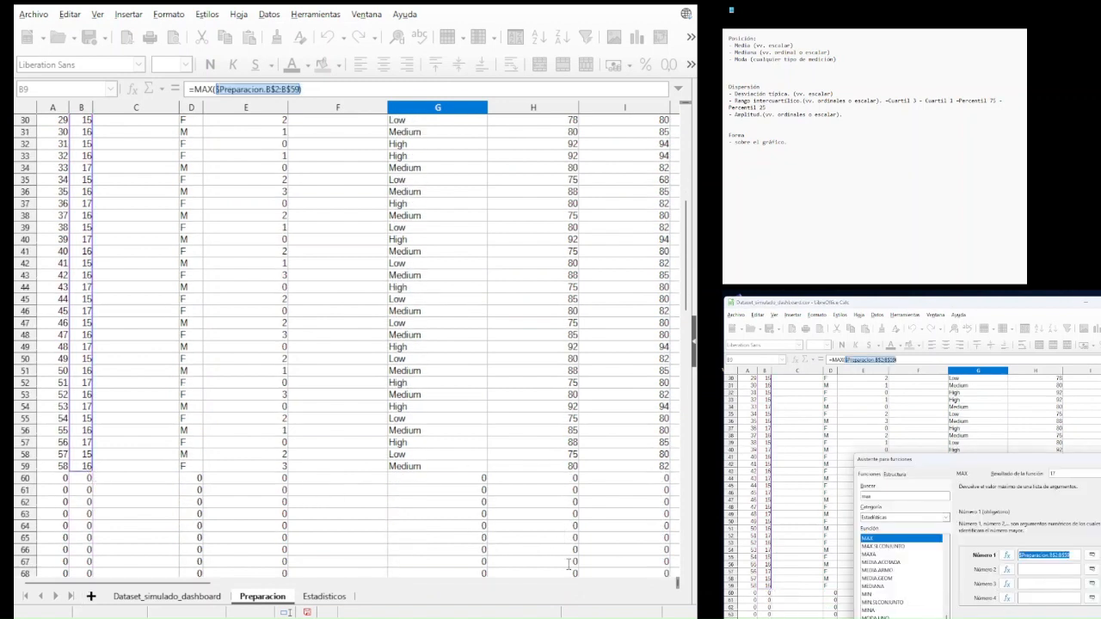
pyautogui.press('Return')
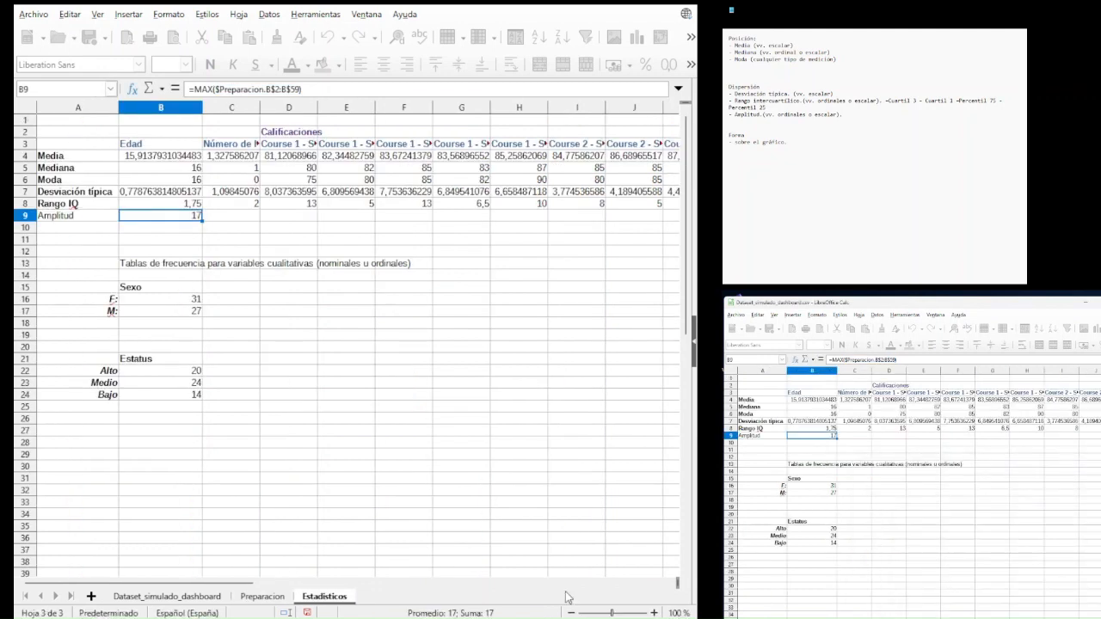
# - Append a minus sign to the MAX formula in B9, open the function wizard from it and cancel the wizard
pyautogui.click(362, 89)
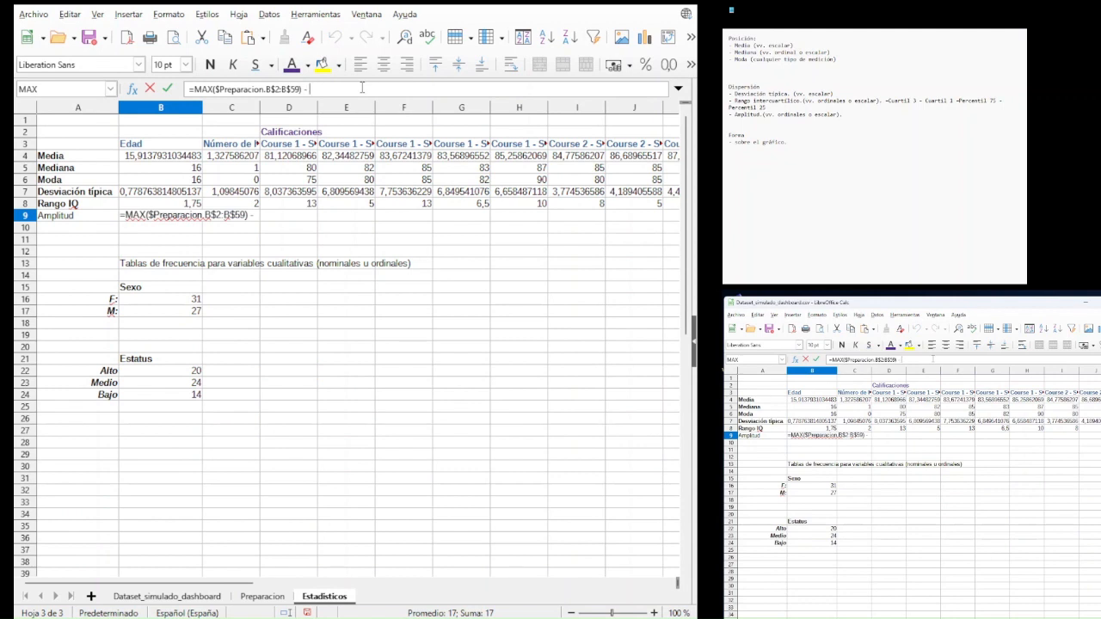
pyautogui.write('-')
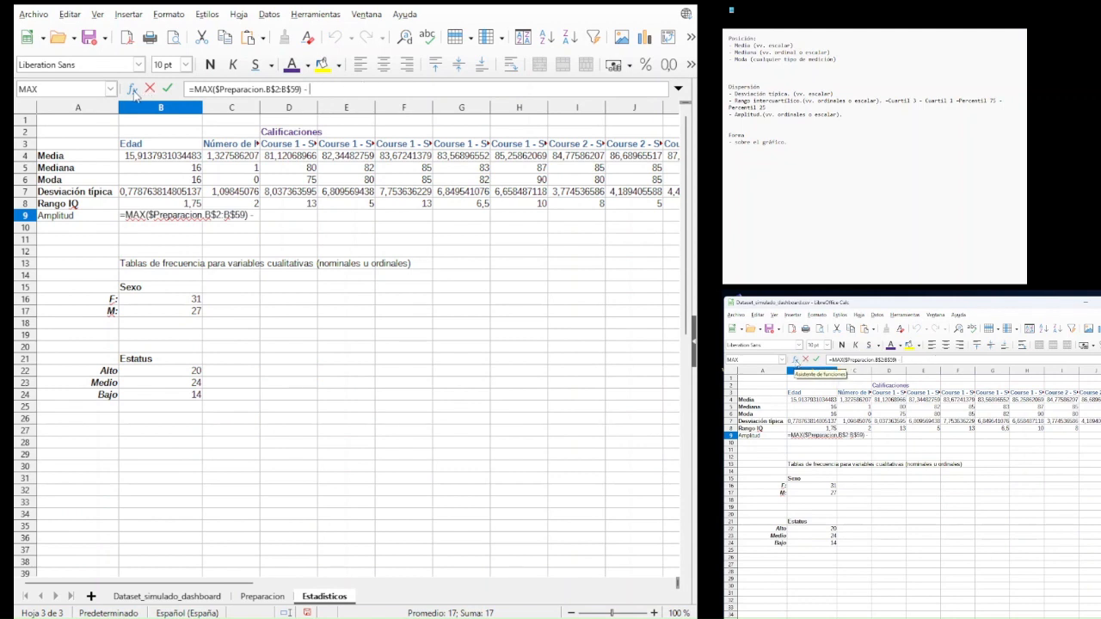
pyautogui.press('Return')
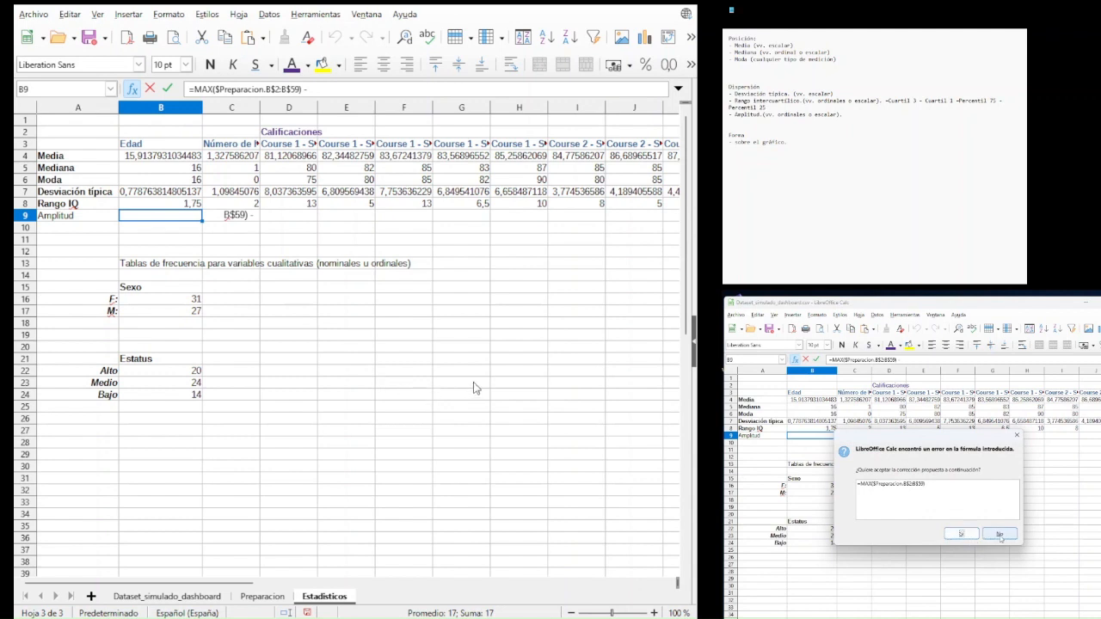
pyautogui.click(999, 534)
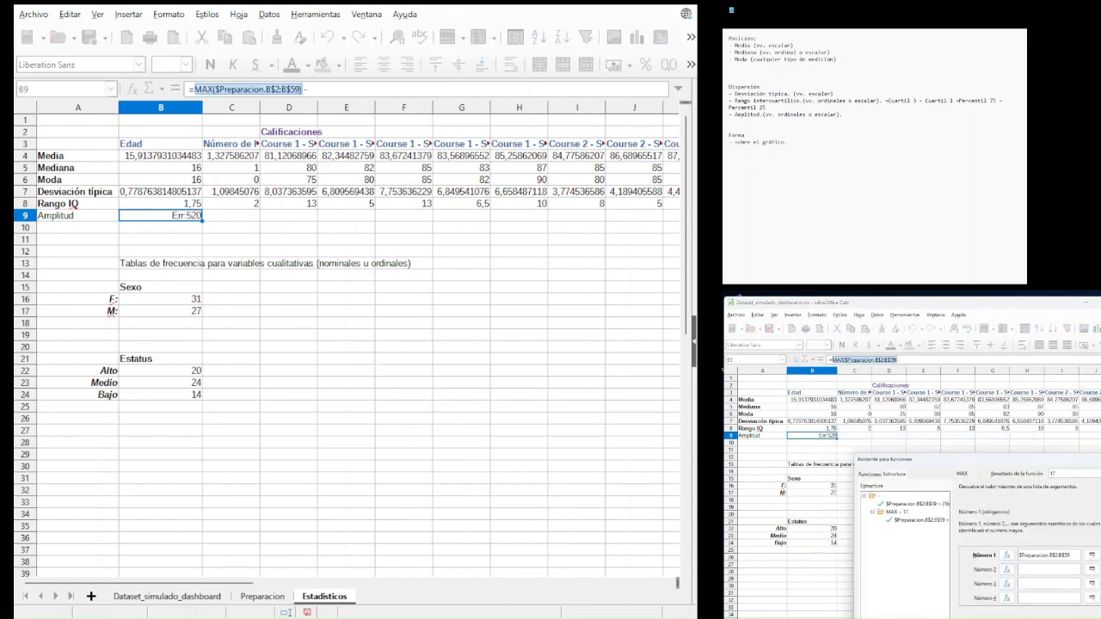
pyautogui.press('Escape')
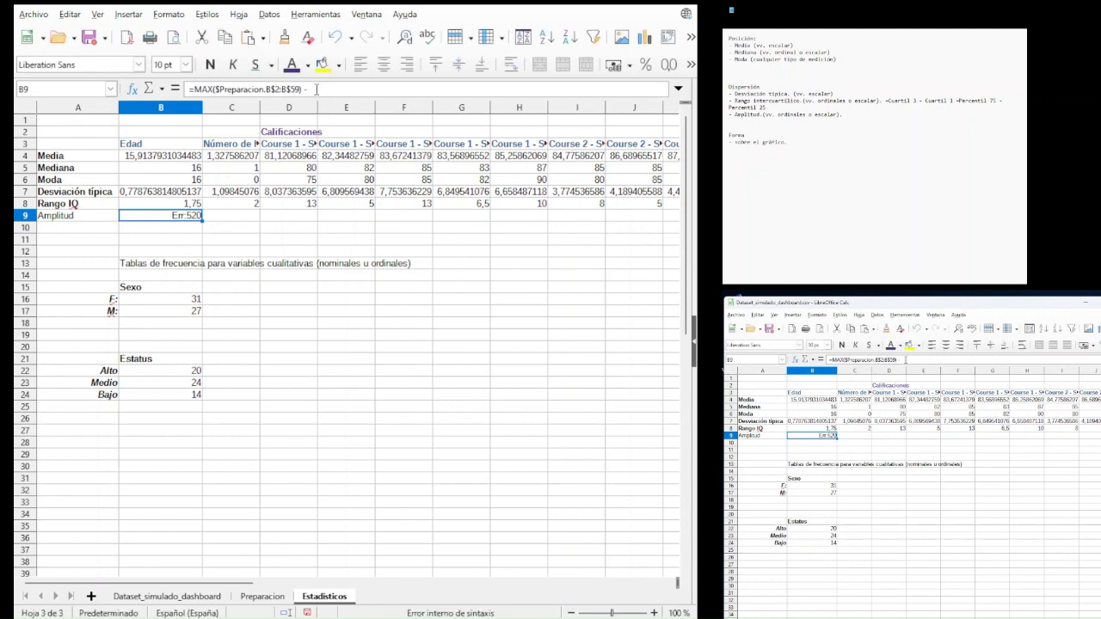
# - Complete the B9 formula by subtracting min($Preparacion.B$2:B$59) from the MAX term and accept it
pyautogui.click(316, 88)
pyautogui.write('min')
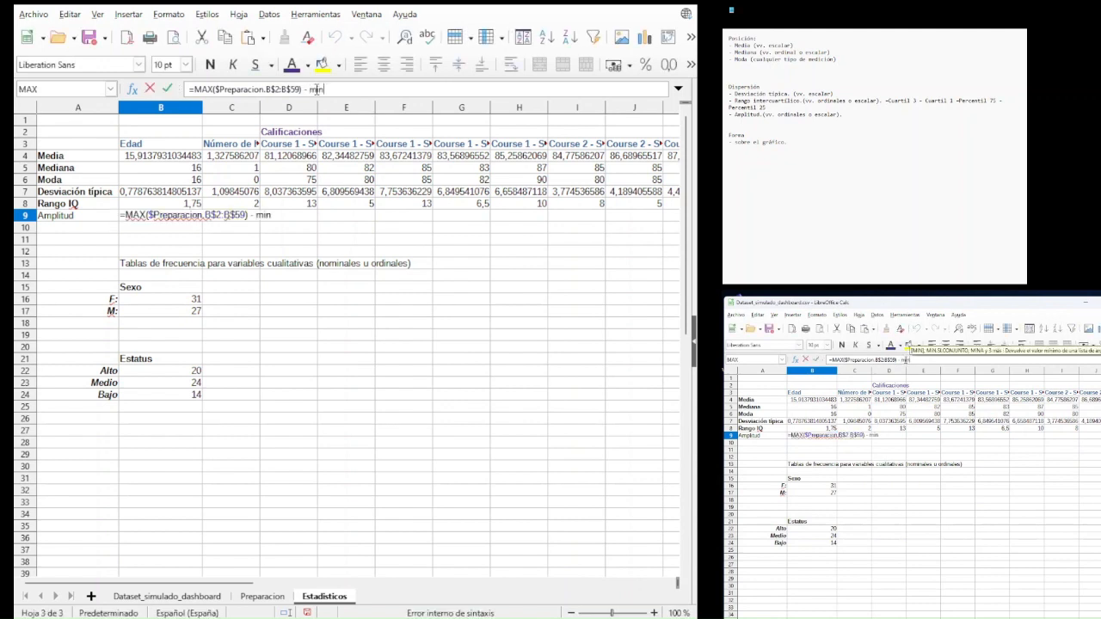
pyautogui.write('(')
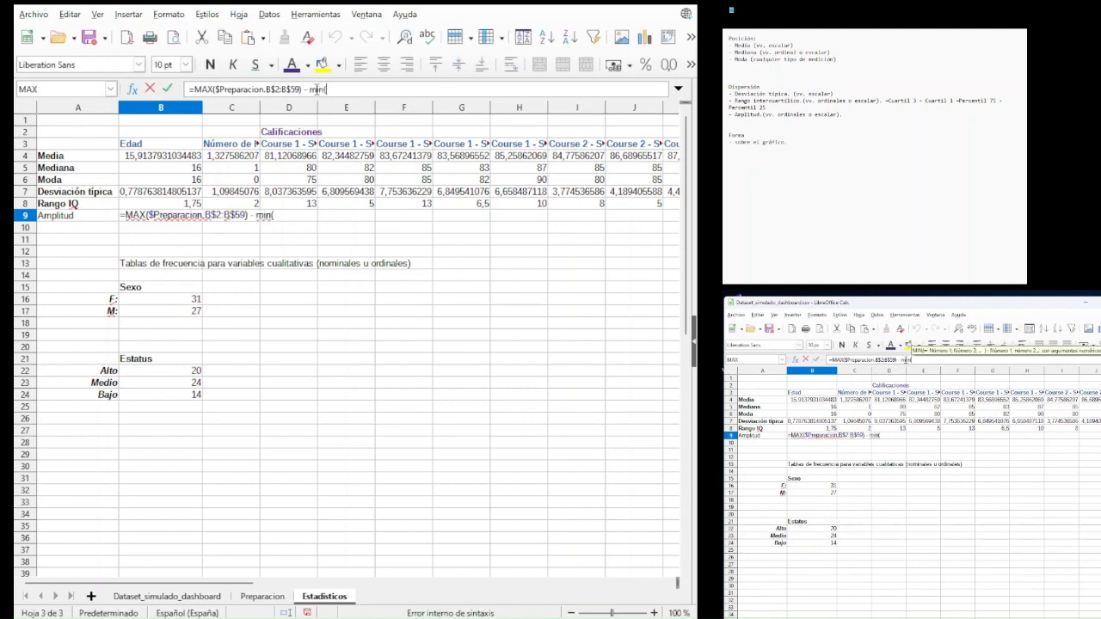
pyautogui.moveTo(305, 89); pyautogui.dragTo(220, 89)
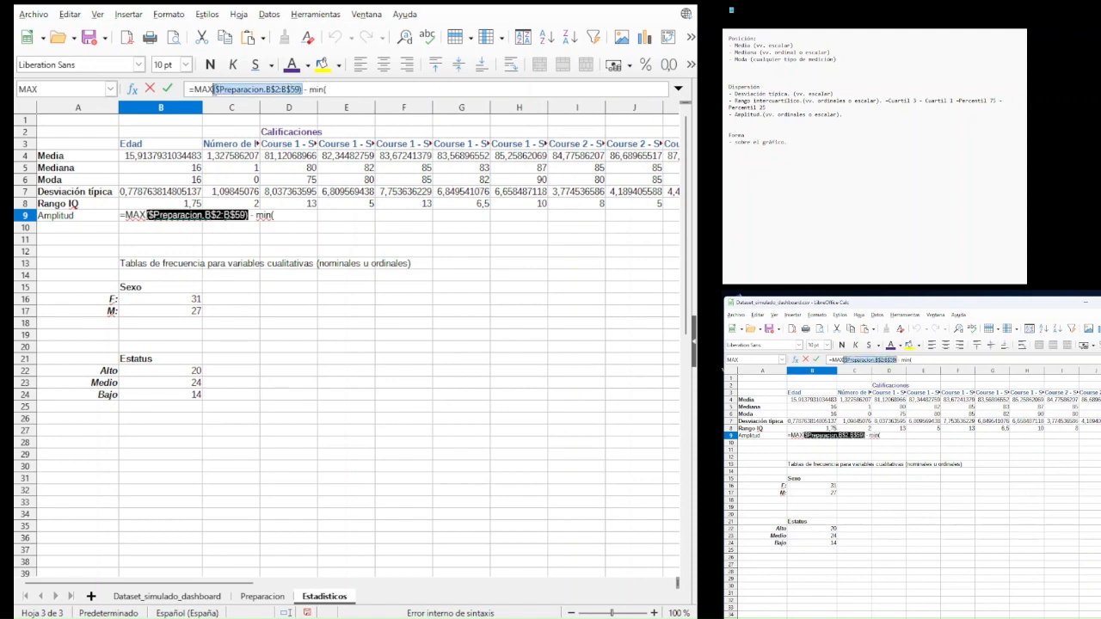
pyautogui.click(337, 88)
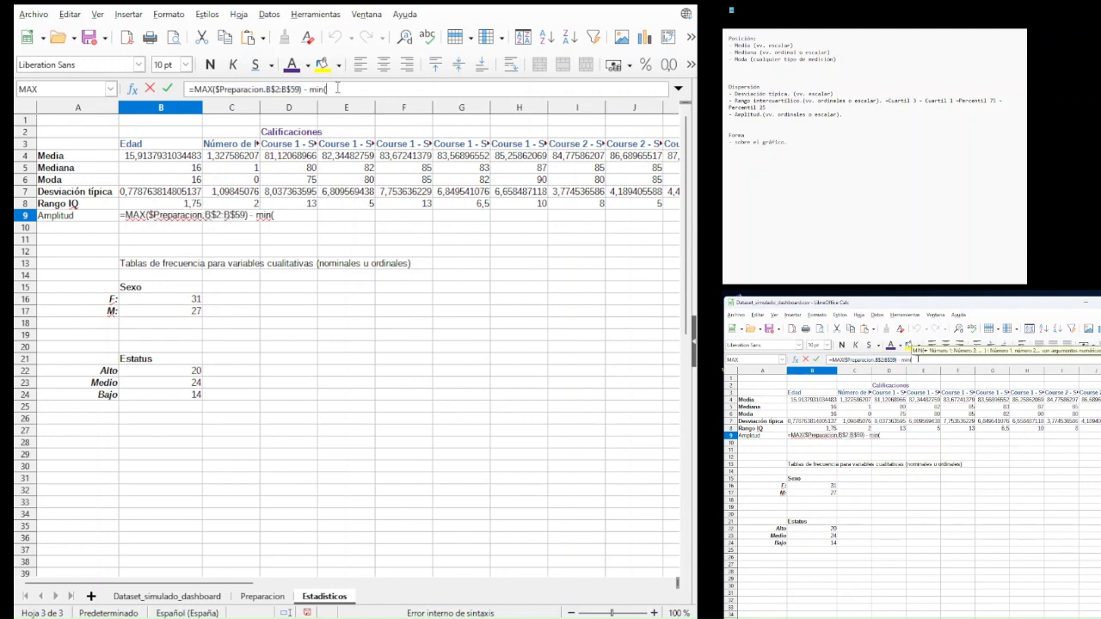
pyautogui.press('BackSpace')
pyautogui.write('(')
pyautogui.write('$Preparacion.B$2:B$59)')
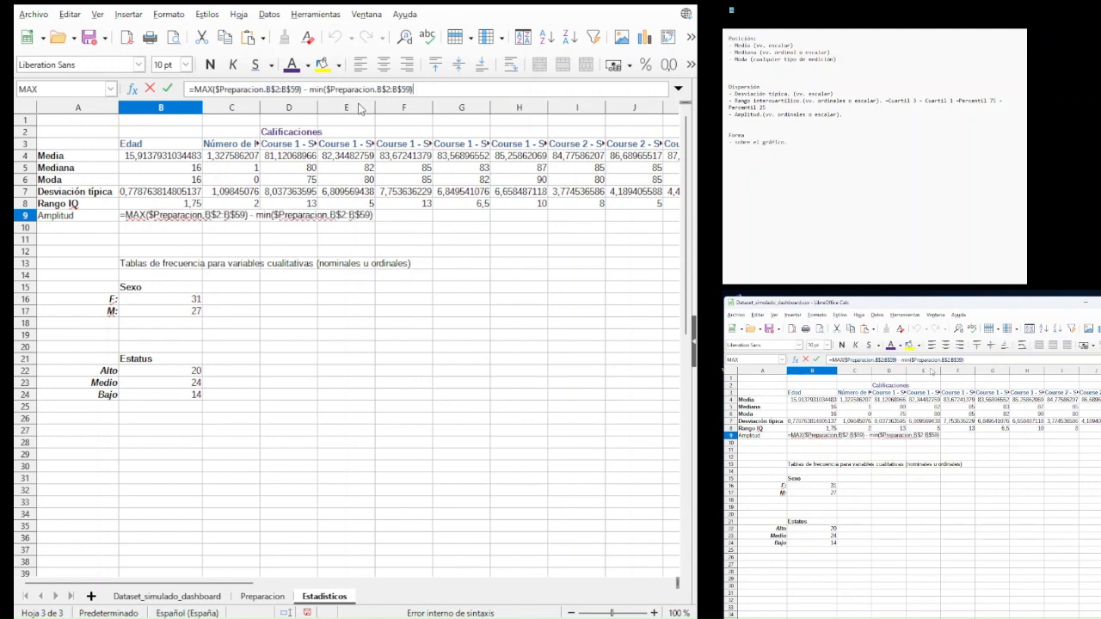
pyautogui.press('Return')
pyautogui.click(190, 216)
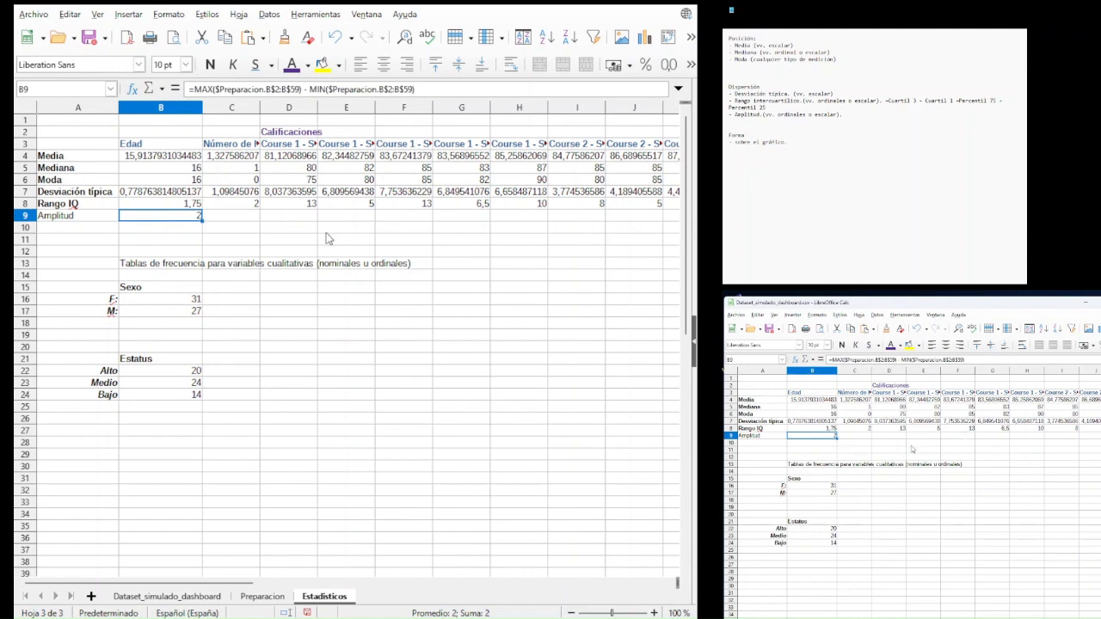
pyautogui.click(295, 216)
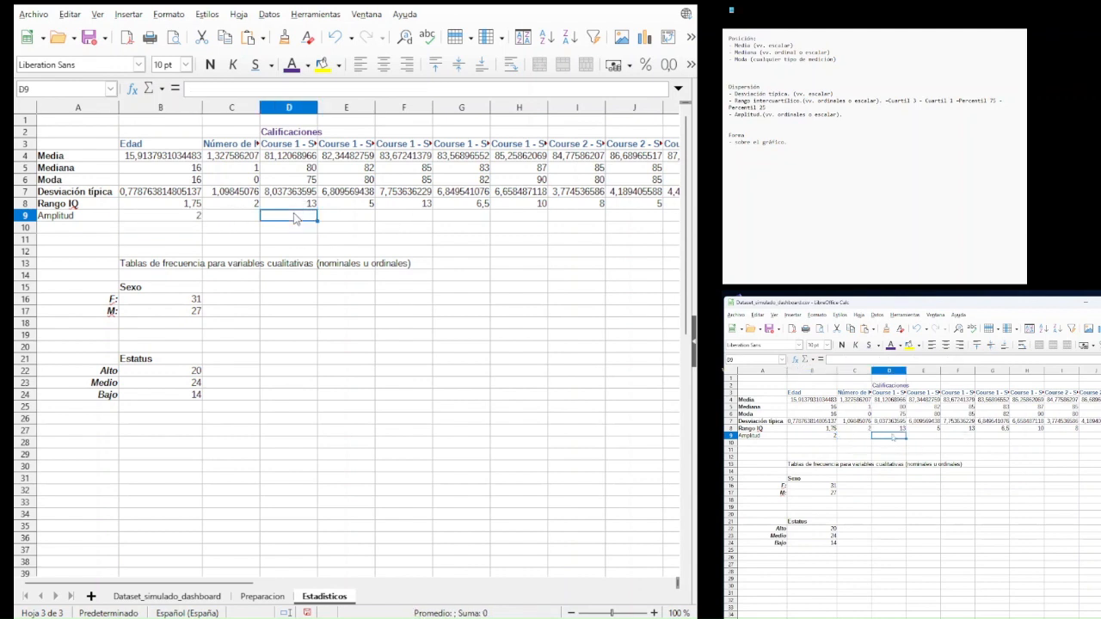
pyautogui.moveTo(317, 221)
pyautogui.mouseDown()
pyautogui.moveTo(456, 226)
pyautogui.moveTo(329, 229)
pyautogui.mouseUp()
# - Insert a column chart of the Estatus frequency table from A21:B24
pyautogui.moveTo(102, 359); pyautogui.dragTo(158, 398)
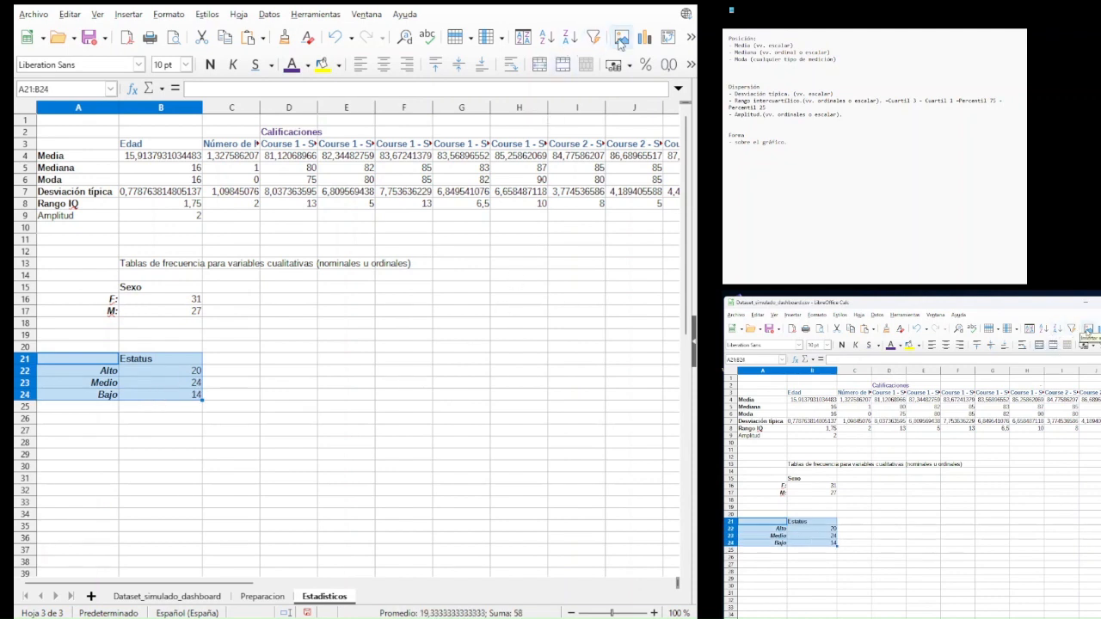
pyautogui.click(645, 39)
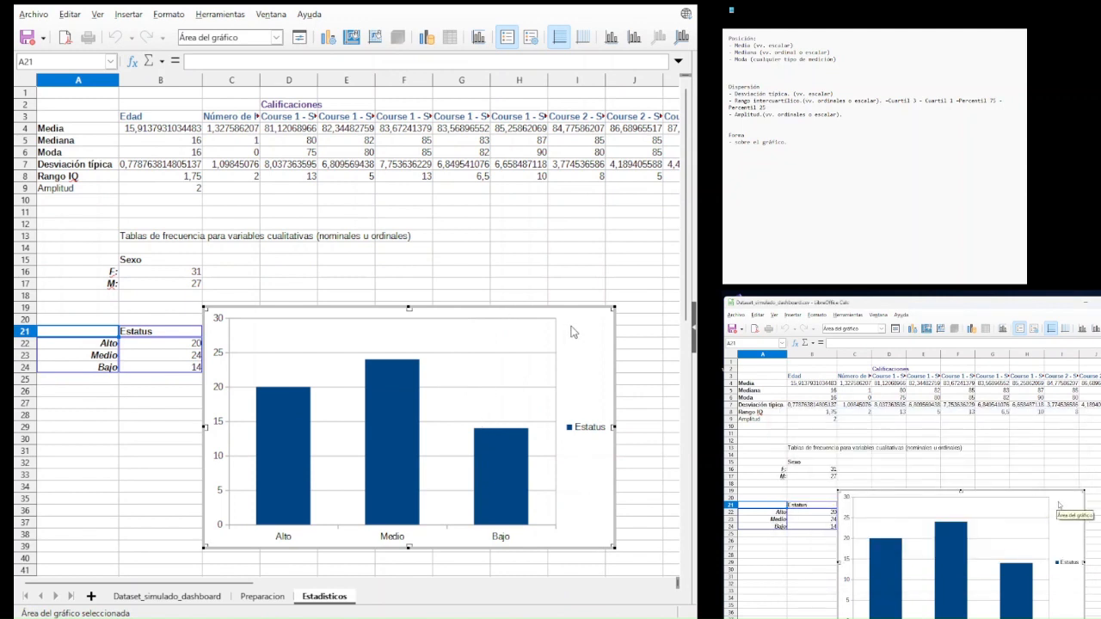
pyautogui.click(561, 274)
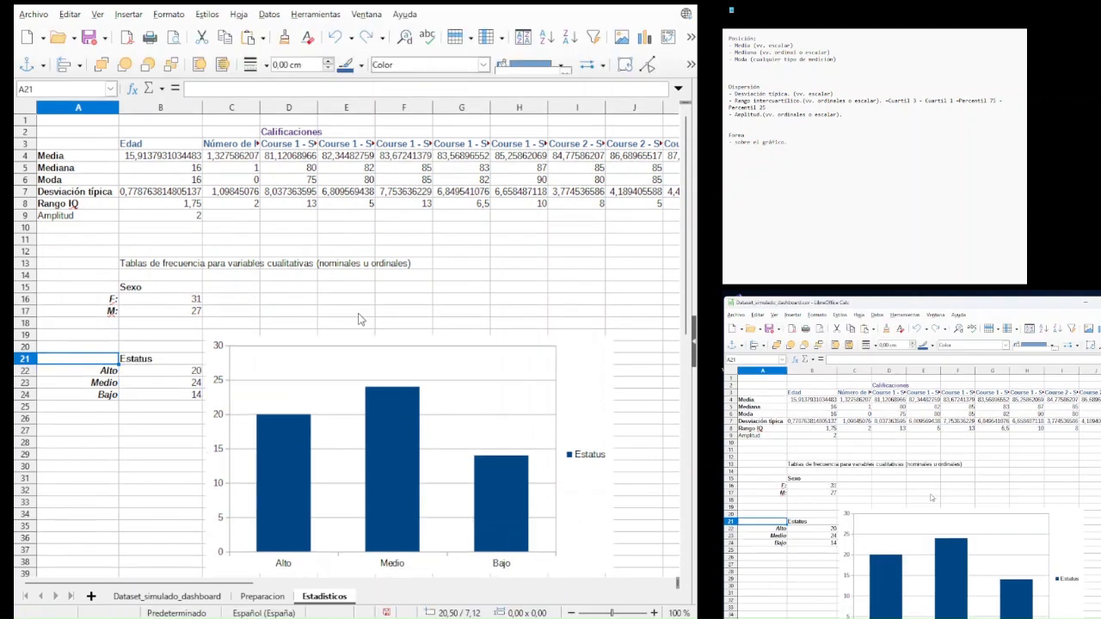
# - Move the Estatus chart away from its table and shrink it to about 11.5 × 6.5 cm
pyautogui.moveTo(570, 393); pyautogui.dragTo(613, 395)
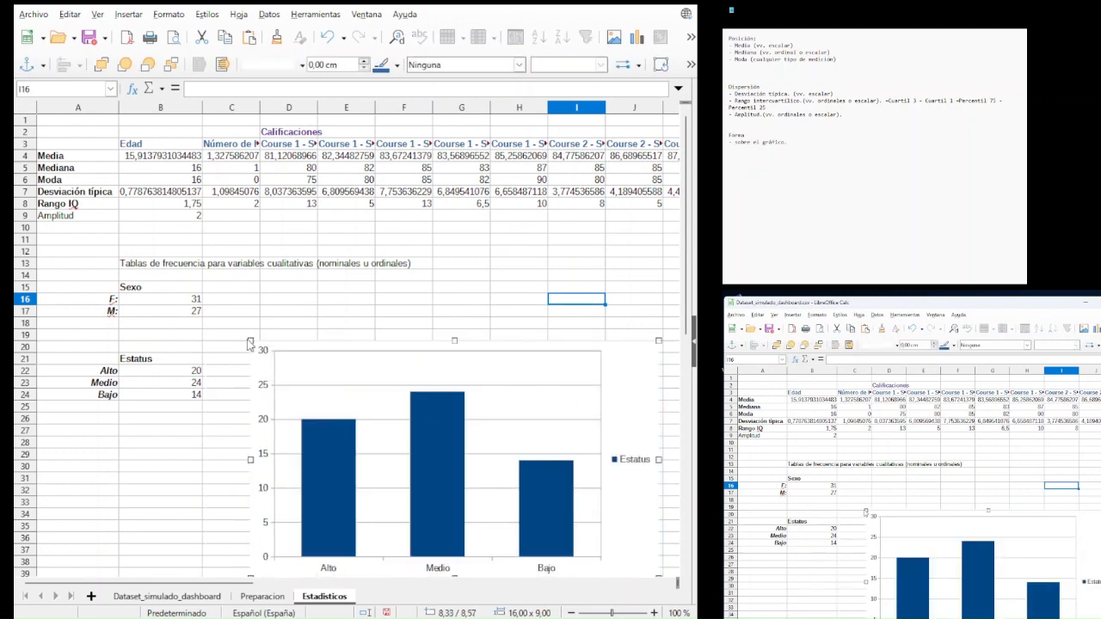
pyautogui.moveTo(247, 340); pyautogui.dragTo(338, 349)
pyautogui.click(340, 349)
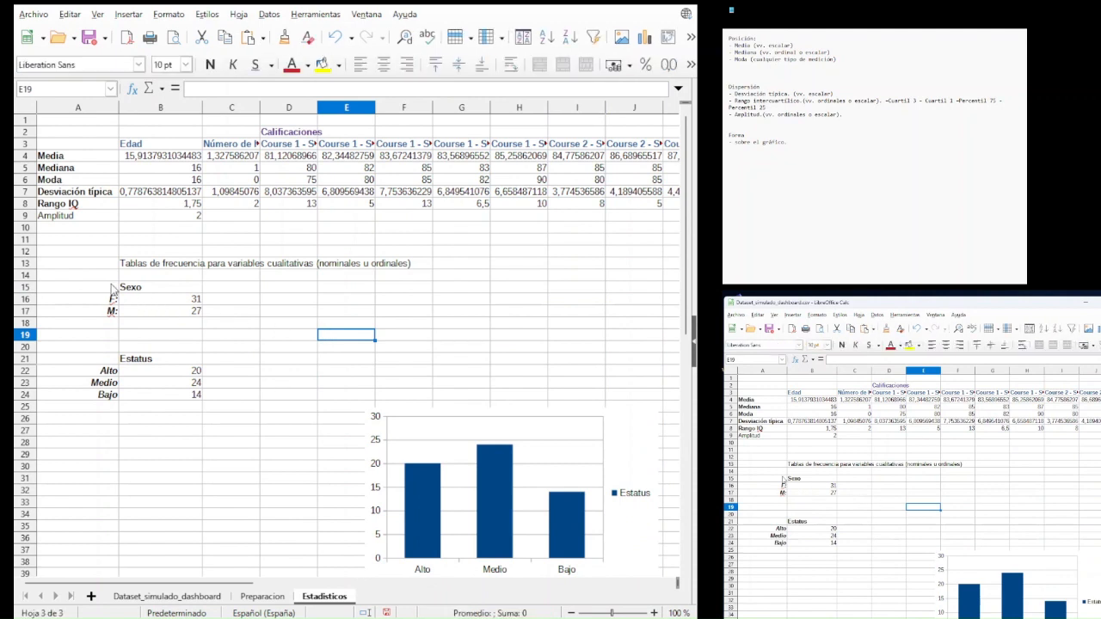
# - Insert a normal column chart of the Sexo frequency table from A15:B17
pyautogui.moveTo(118, 286); pyautogui.dragTo(187, 312)
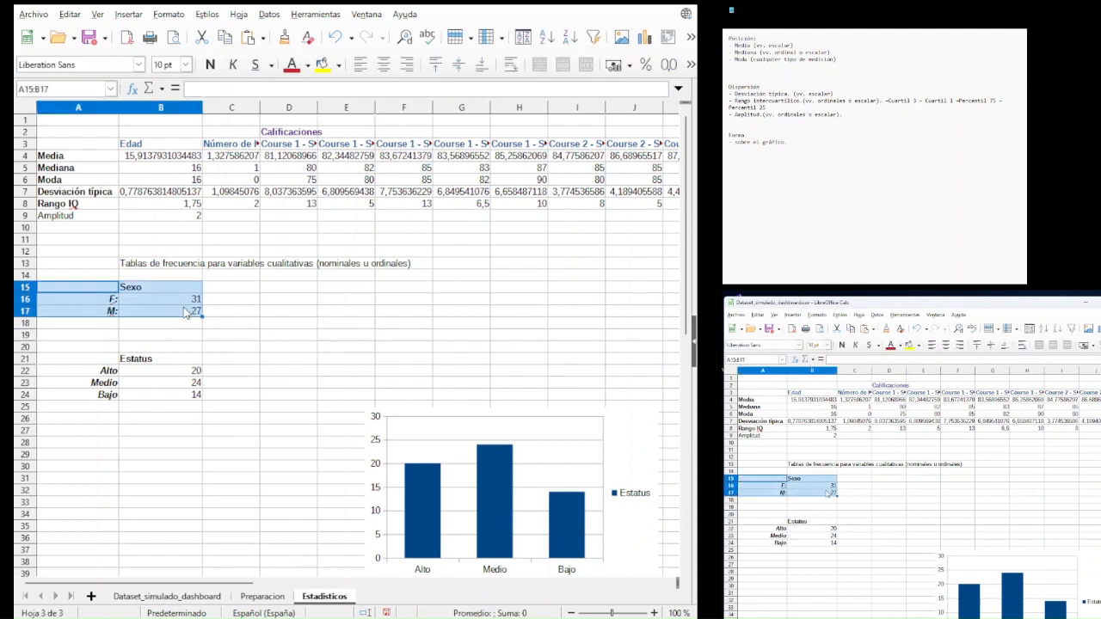
pyautogui.click(645, 38)
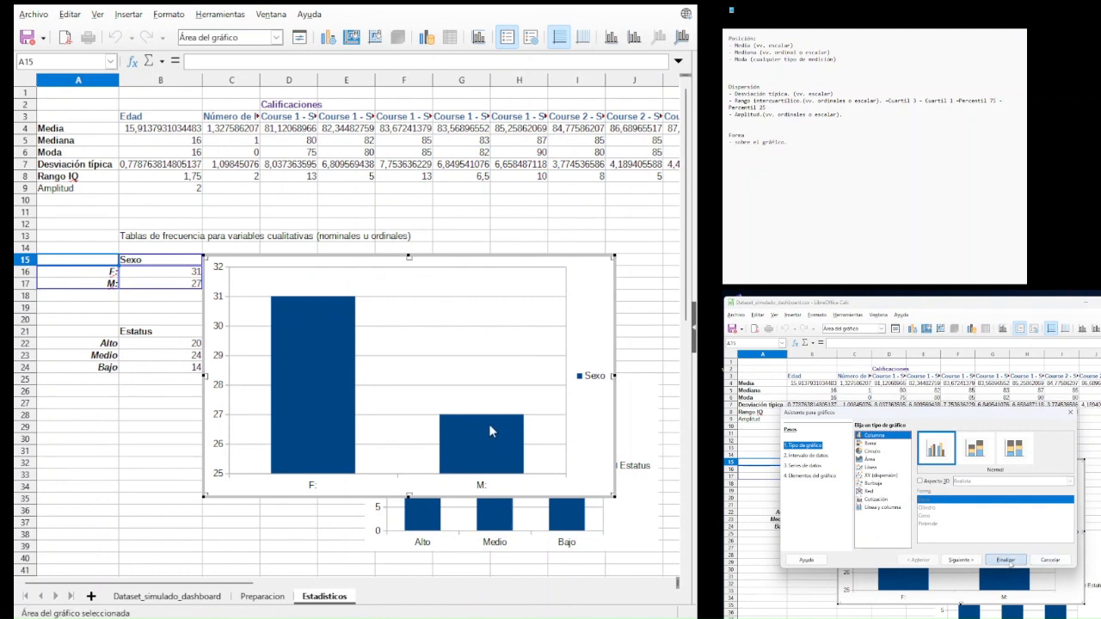
pyautogui.click(1006, 560)
pyautogui.click(466, 340)
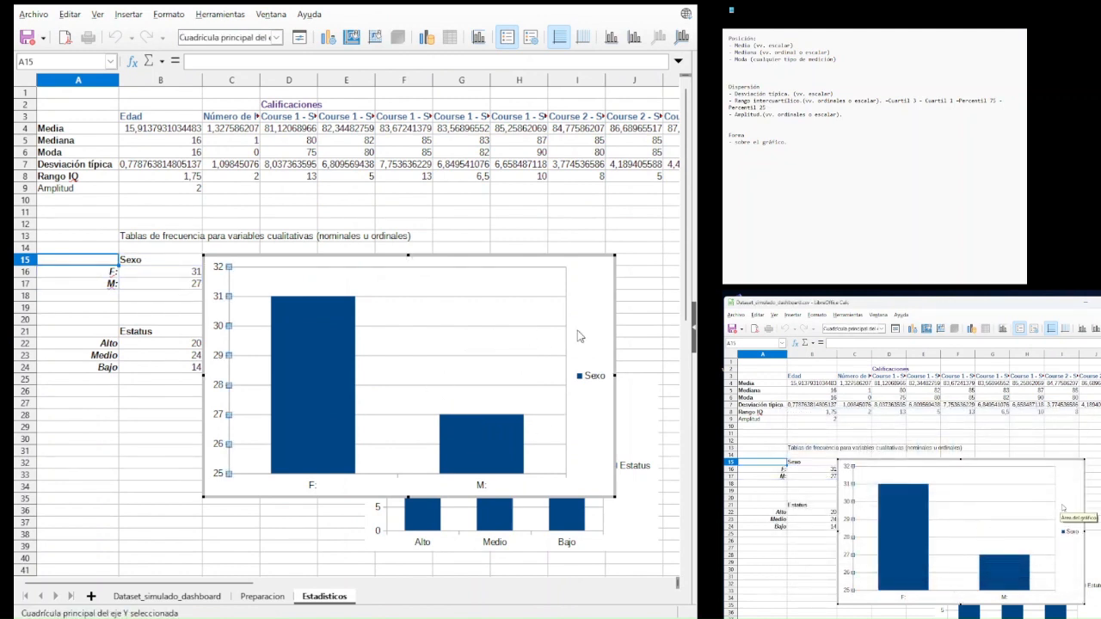
# - Shrink the Sexo chart and place it above the Estatus chart, beside the Sexo table
pyautogui.click(594, 292)
pyautogui.moveTo(549, 255); pyautogui.dragTo(556, 239)
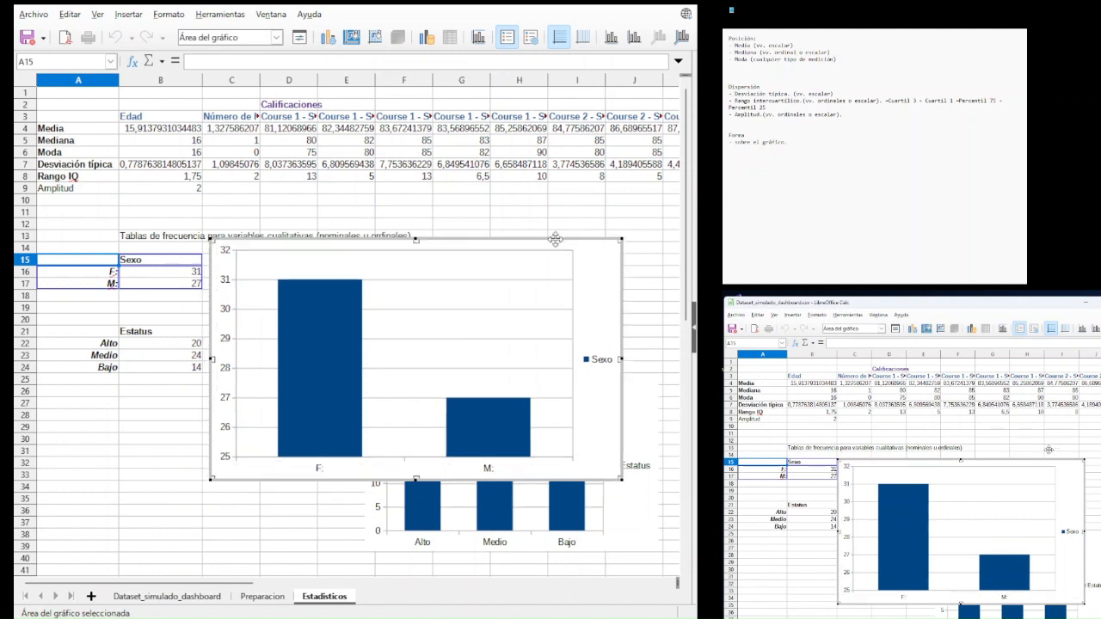
pyautogui.moveTo(212, 239); pyautogui.dragTo(360, 355)
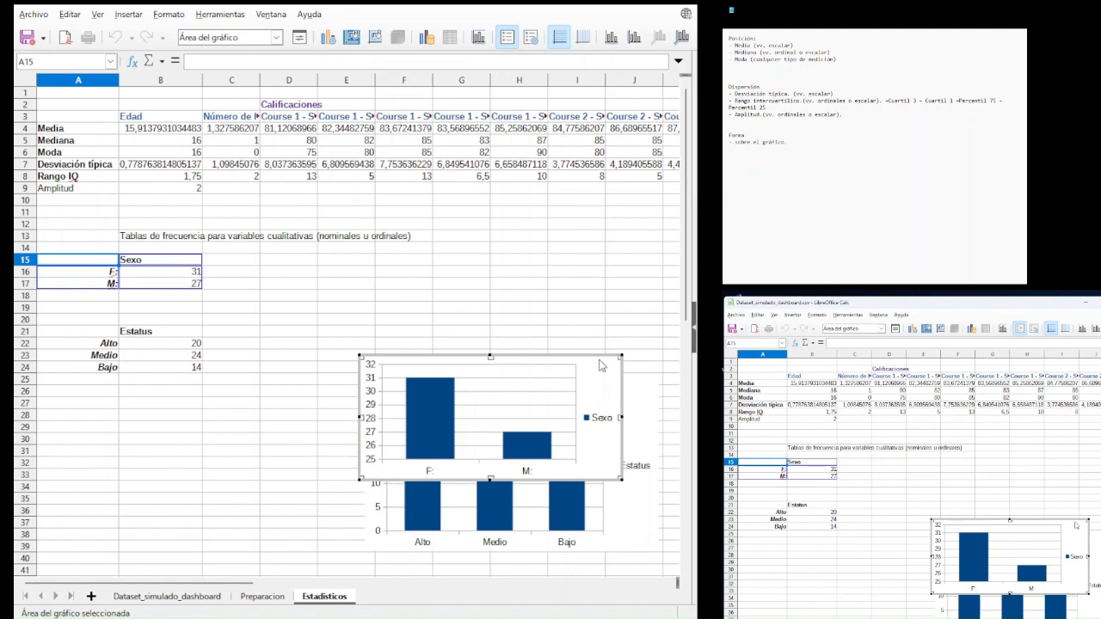
pyautogui.moveTo(600, 364); pyautogui.dragTo(633, 225)
pyautogui.click(247, 491)
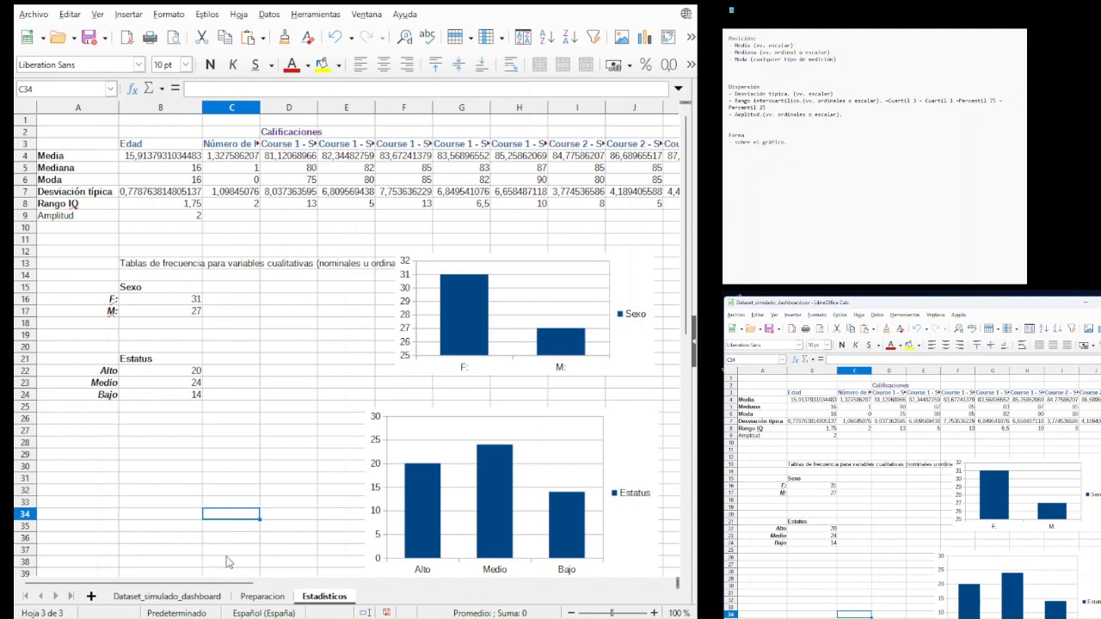
# - Delete the Sexo and Estatus charts from the Estadísticos sheet
pyautogui.click(549, 340)
pyautogui.press('Delete')
pyautogui.click(549, 418)
pyautogui.press('Delete')
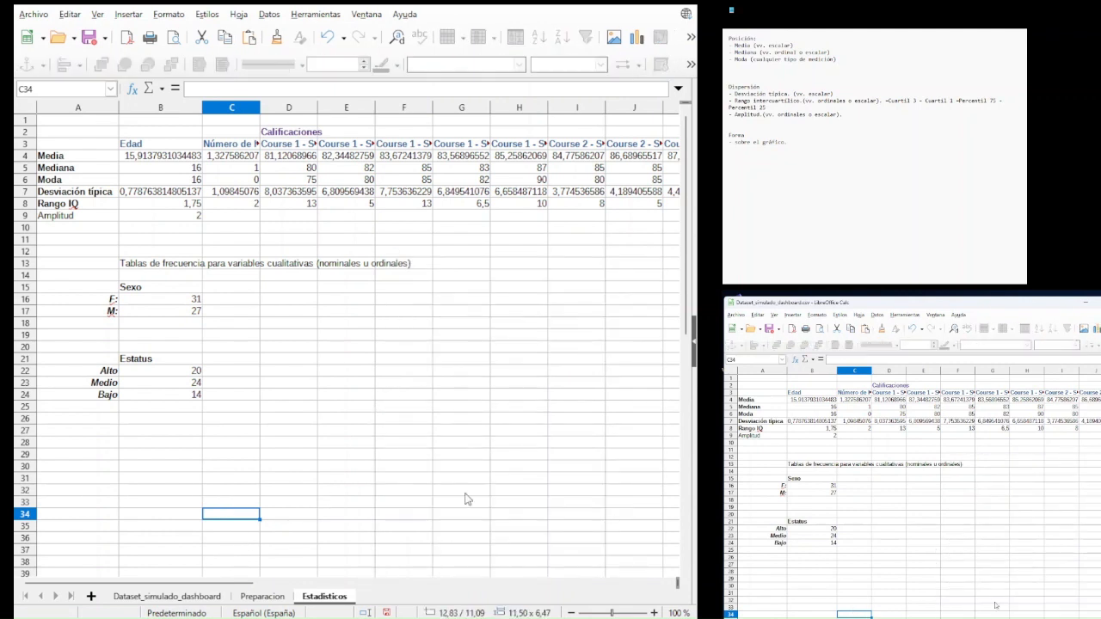
# - Add a new sheet after Estadísticos and name it Graficos
pyautogui.click(91, 596)
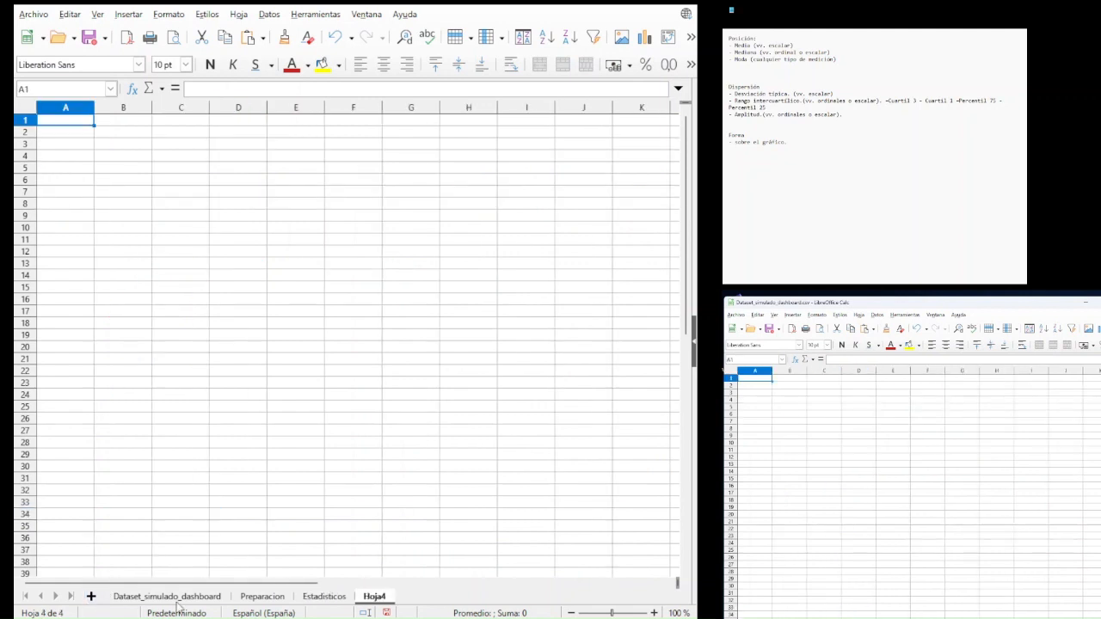
pyautogui.doubleClick(375, 597)
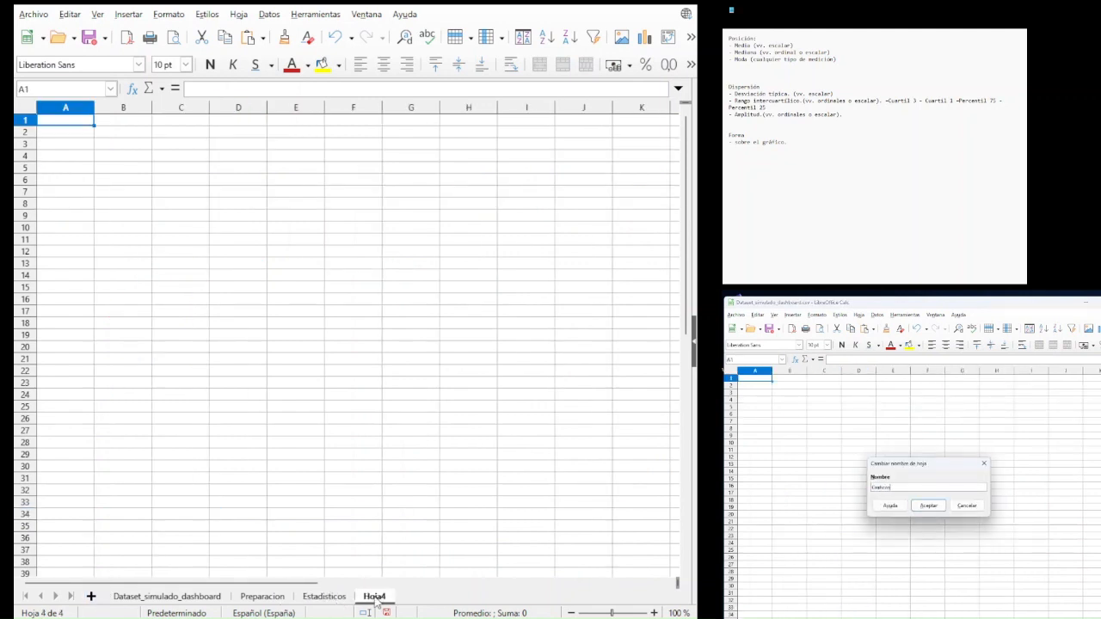
pyautogui.write('Graficos')
pyautogui.press('Return')
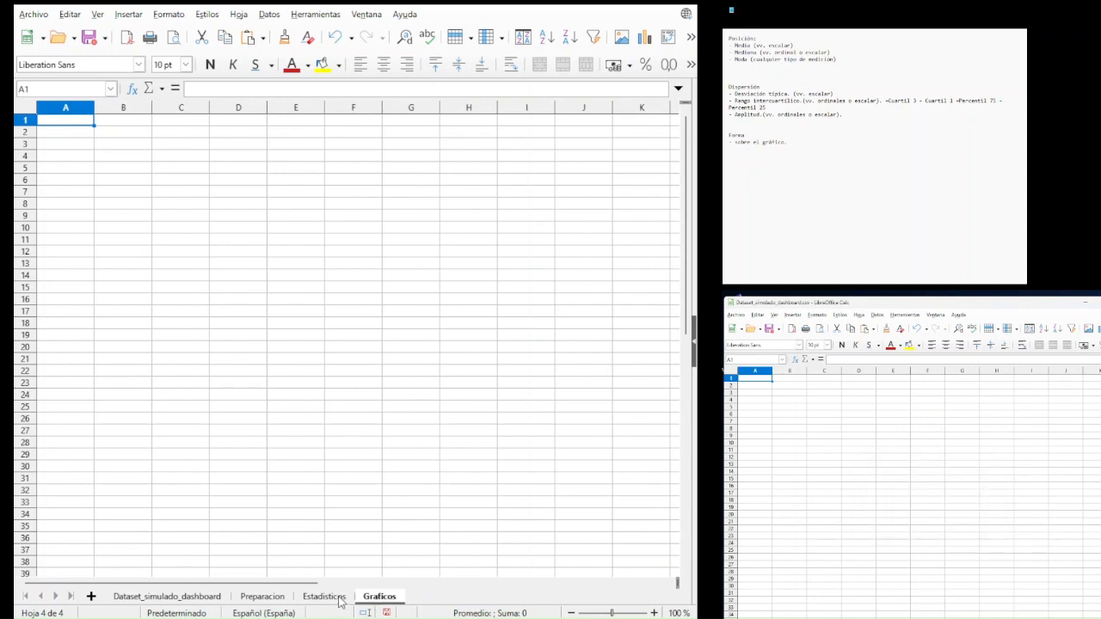
# - Insert a column chart on the Graficos sheet from the Sexo table in Estadísticos A15:B17, and move it down to around row 8
pyautogui.click(176, 160)
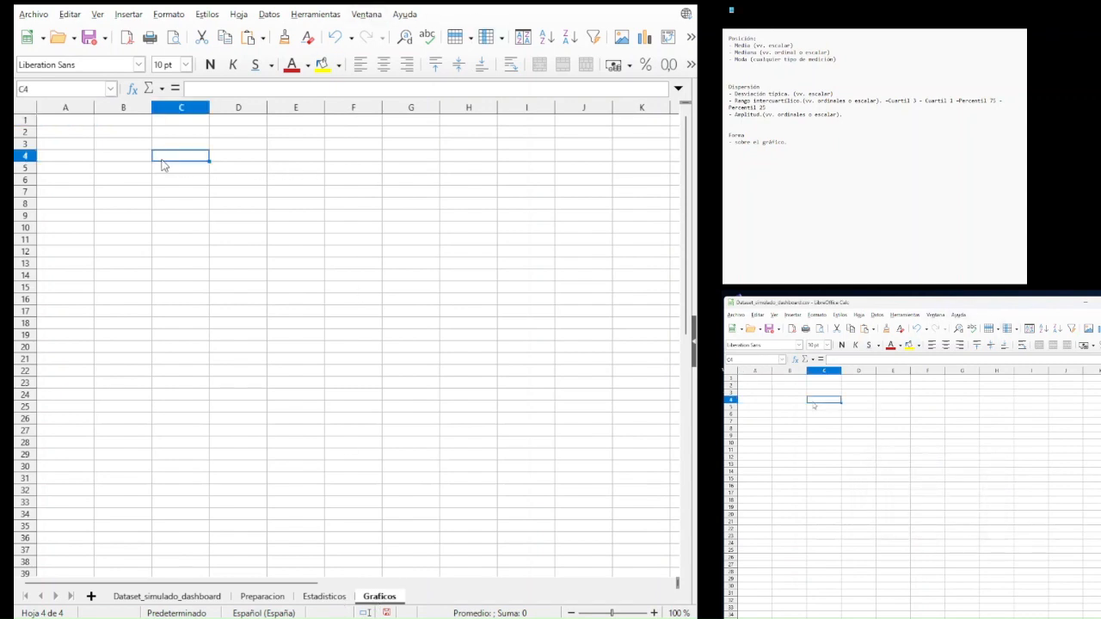
pyautogui.click(642, 39)
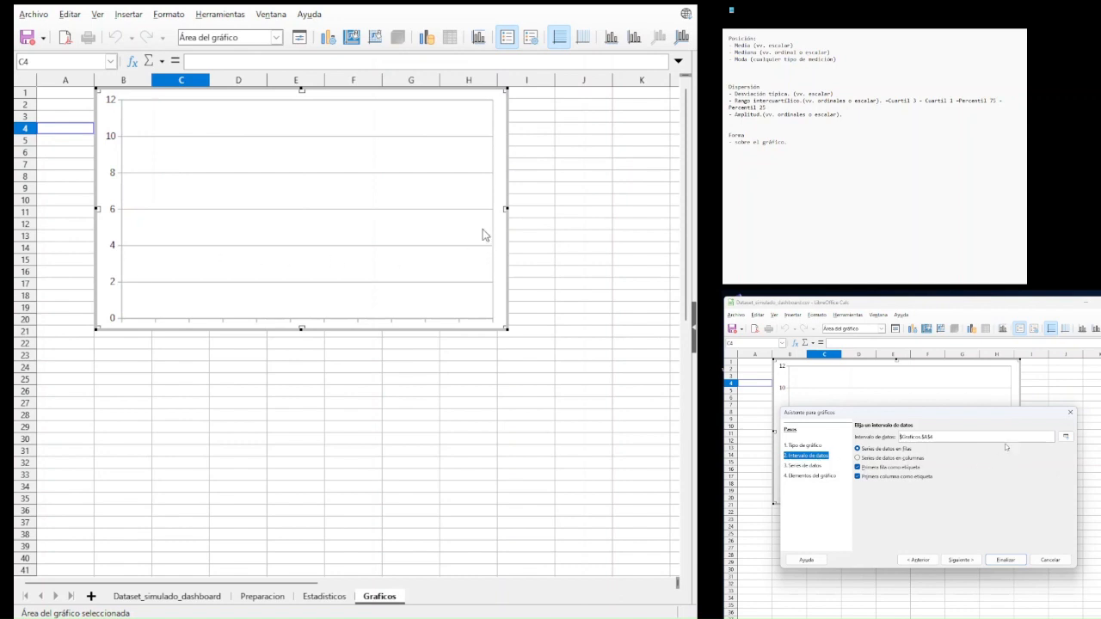
pyautogui.click(1066, 437)
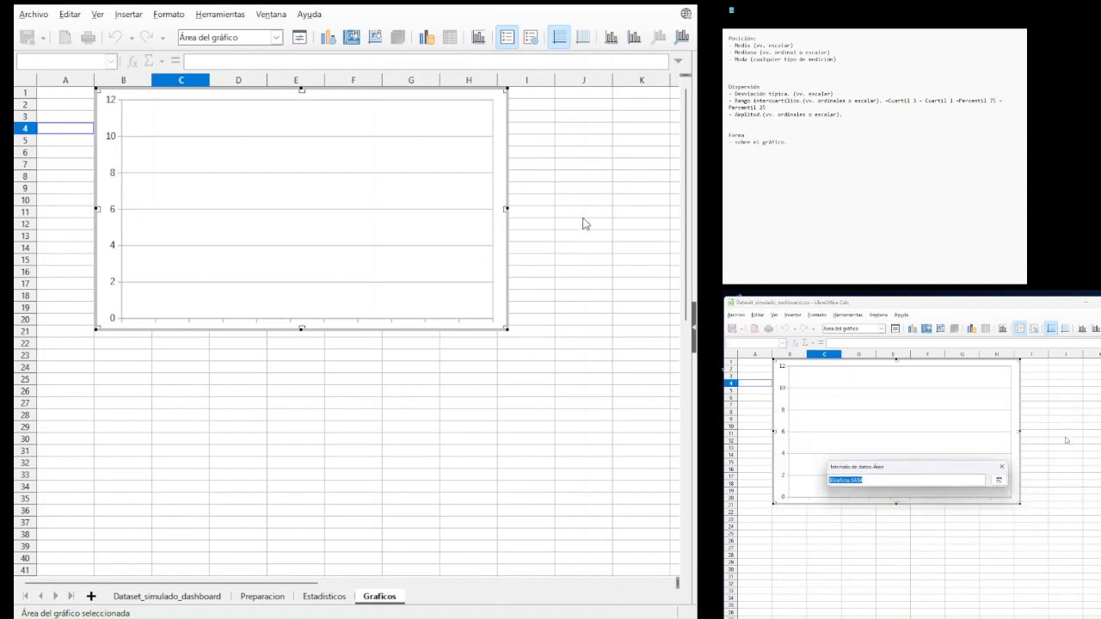
pyautogui.click(325, 596)
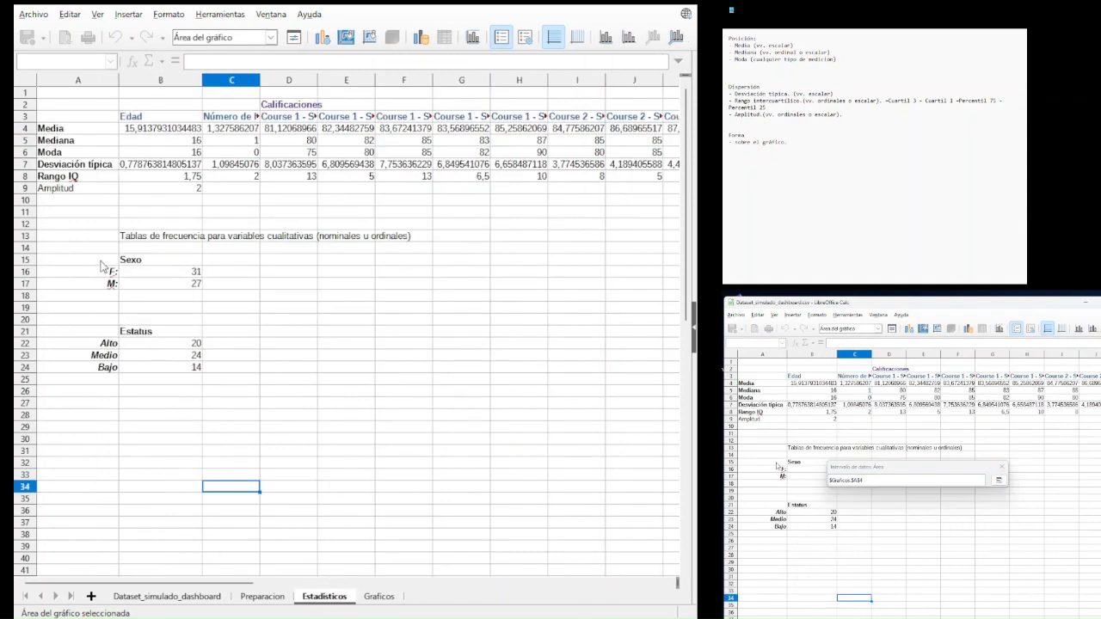
pyautogui.moveTo(100, 265); pyautogui.dragTo(142, 288)
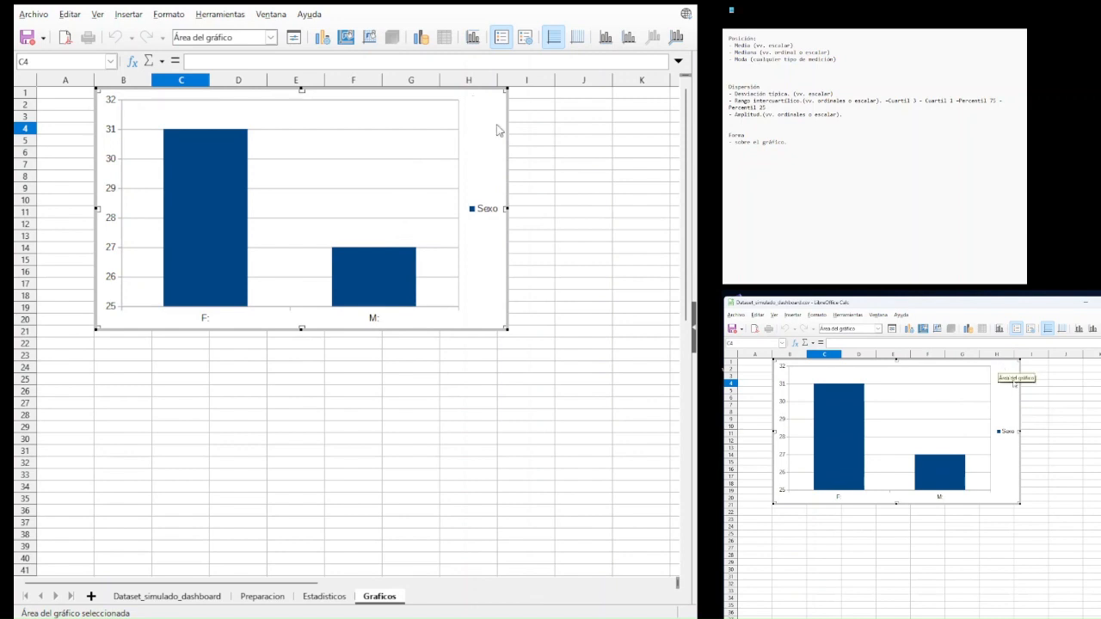
pyautogui.moveTo(503, 129); pyautogui.dragTo(572, 210)
pyautogui.click(510, 499)
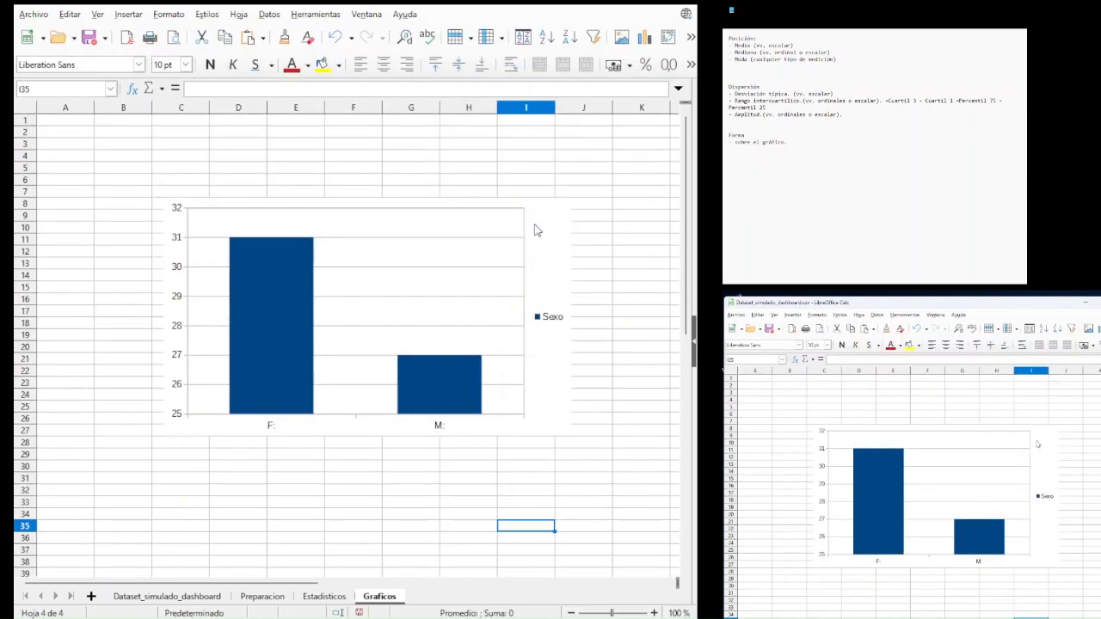
# - Insert a 3D horizontal bar chart on the Graficos sheet from the Estatus table in Estadísticos A21:B24
pyautogui.click(644, 37)
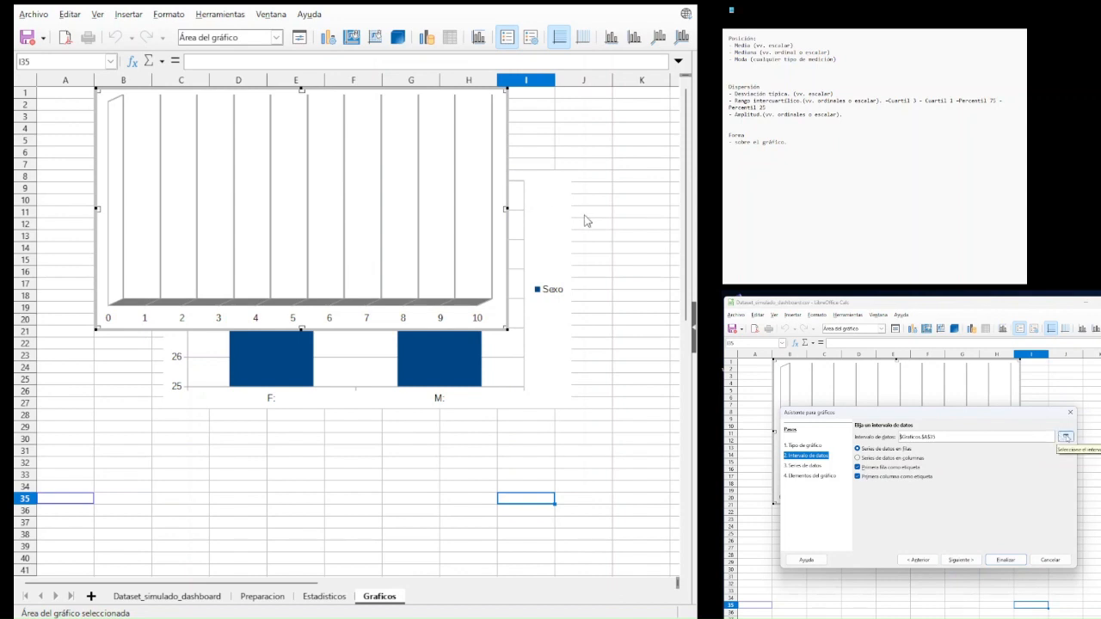
pyautogui.click(1066, 438)
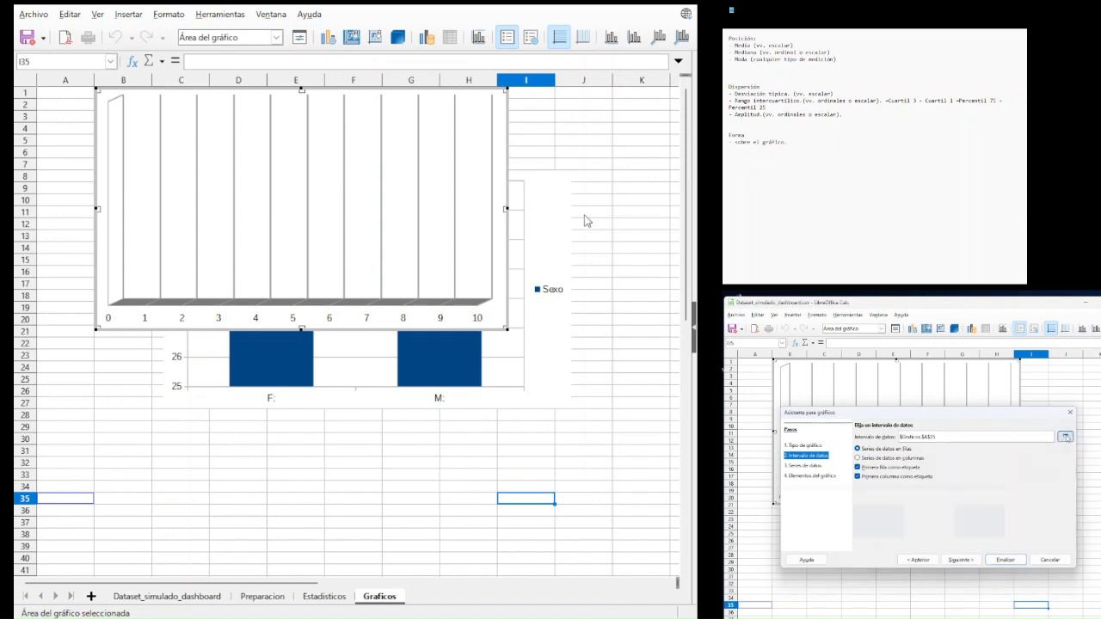
pyautogui.click(323, 596)
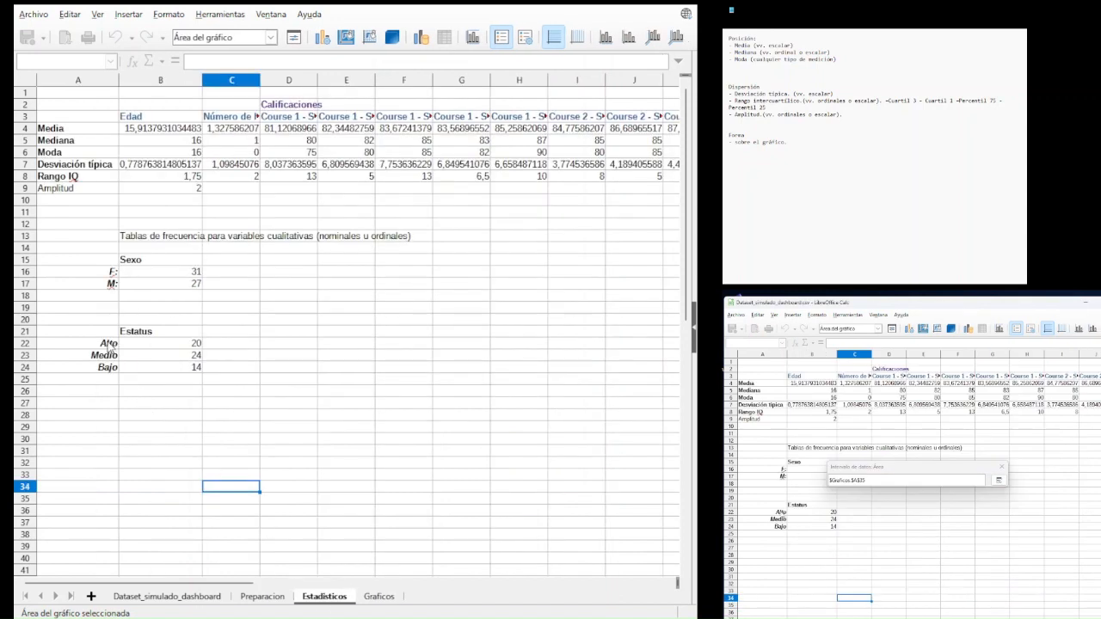
pyautogui.click(106, 334)
pyautogui.moveTo(109, 343); pyautogui.dragTo(168, 371)
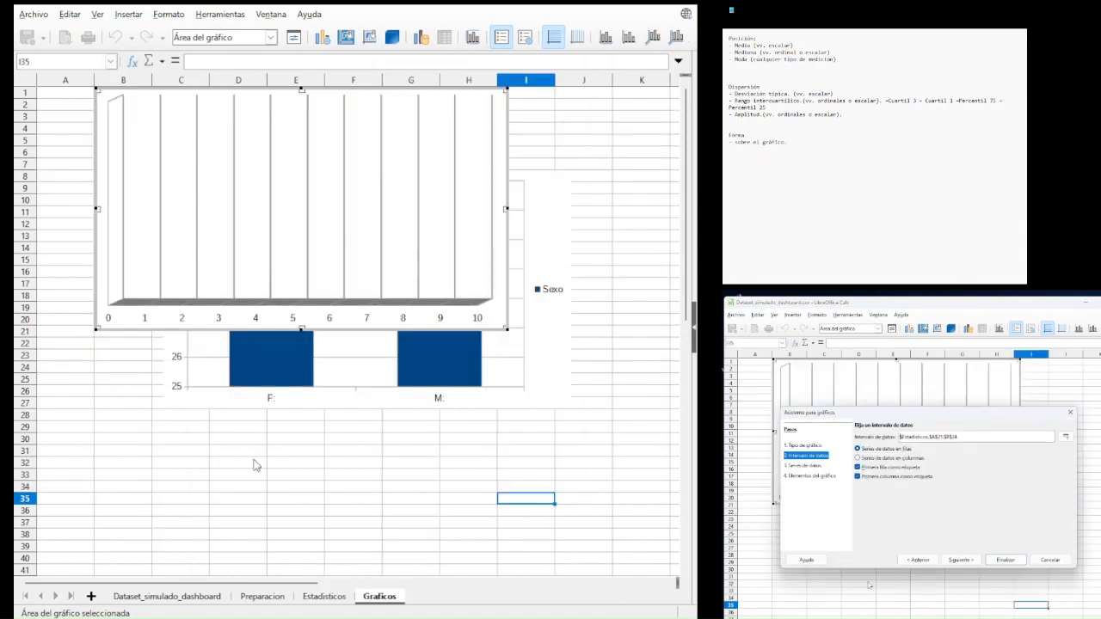
pyautogui.click(961, 561)
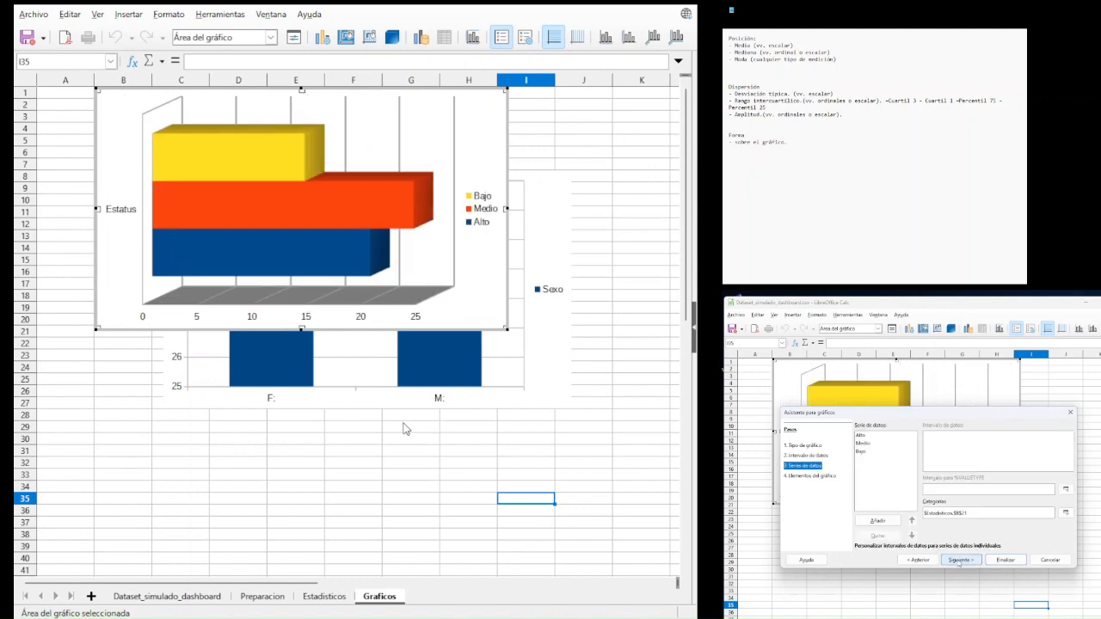
pyautogui.click(998, 563)
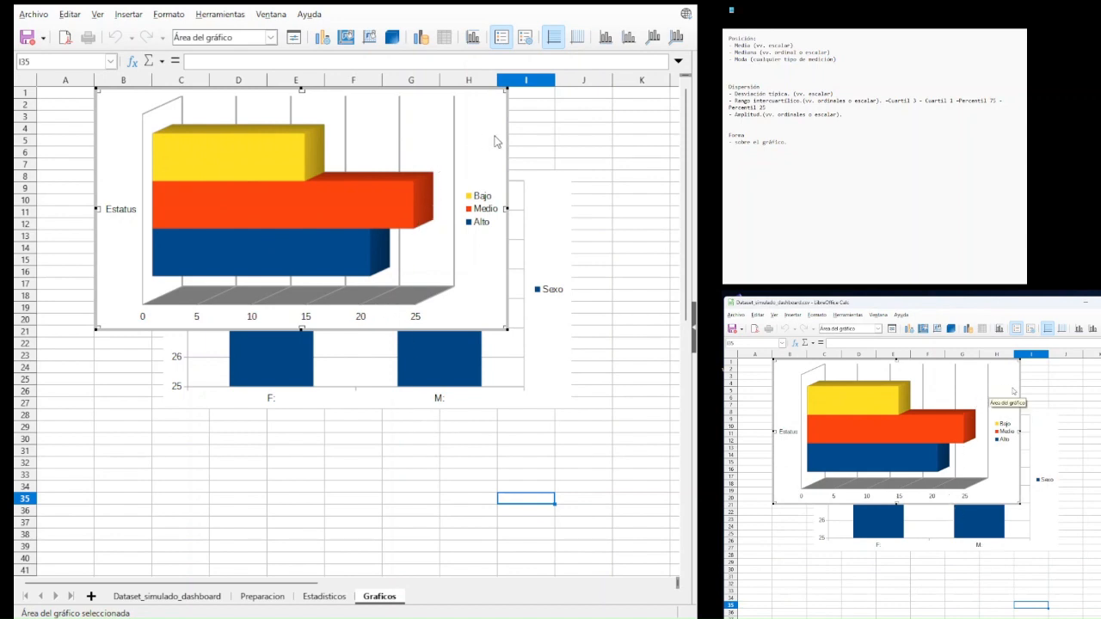
# - Move the Estatus chart below the Sexo chart, leaving a few empty rows between them
pyautogui.moveTo(507, 135); pyautogui.dragTo(528, 458)
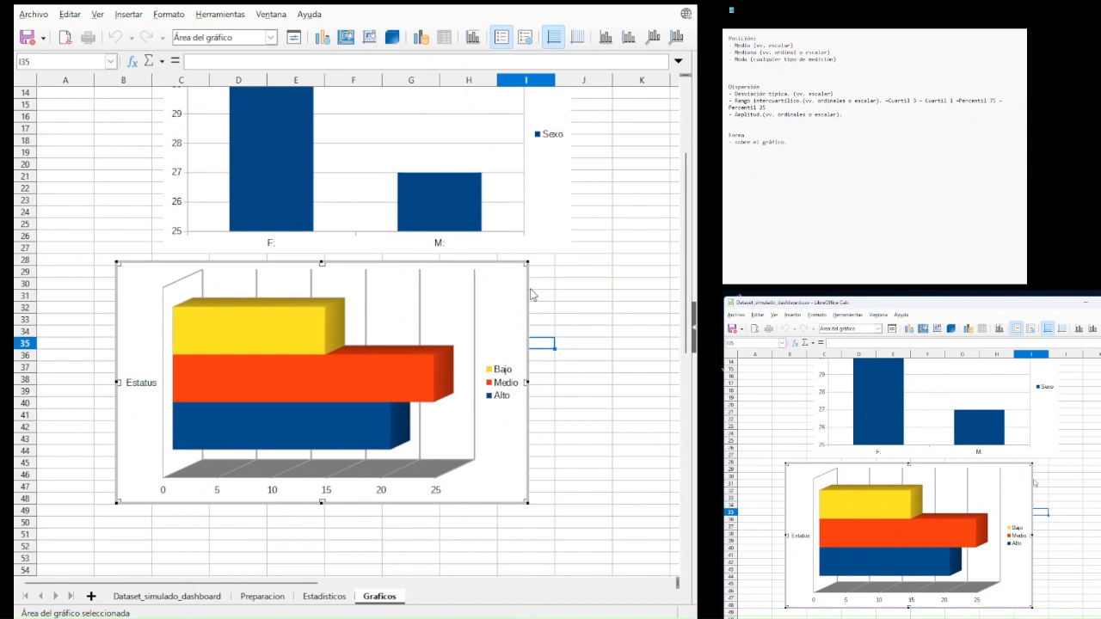
pyautogui.moveTo(527, 291); pyautogui.dragTo(546, 329)
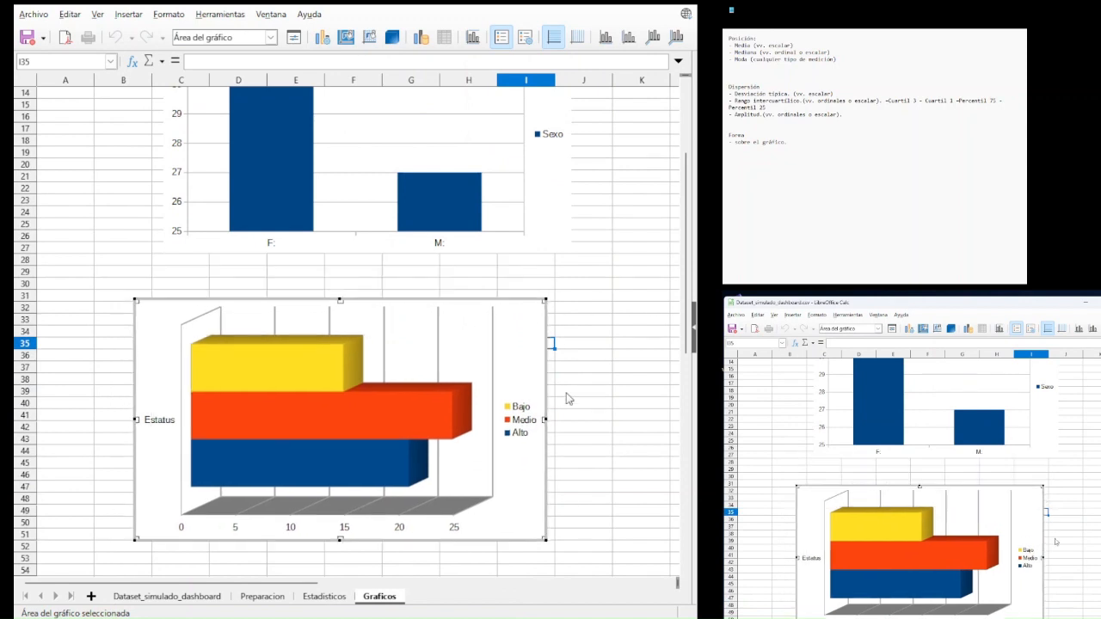
pyautogui.click(626, 552)
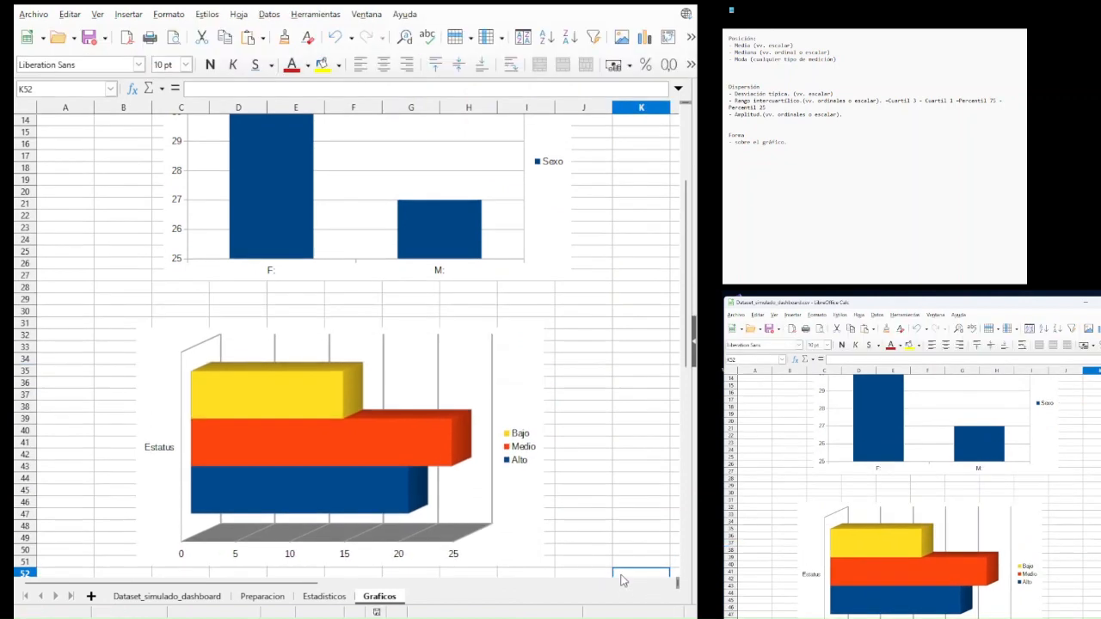
# - Zoom the sheet out to 65 % and move the Estatus chart beside the Sexo chart, level with its upper edge
pyautogui.click(572, 614)
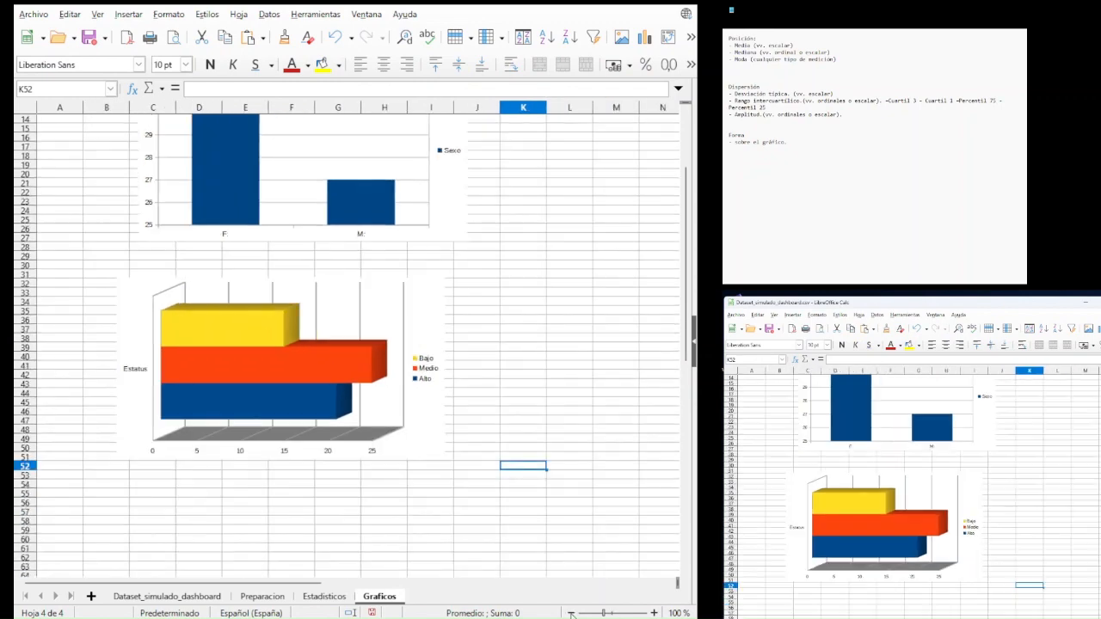
pyautogui.click(572, 614)
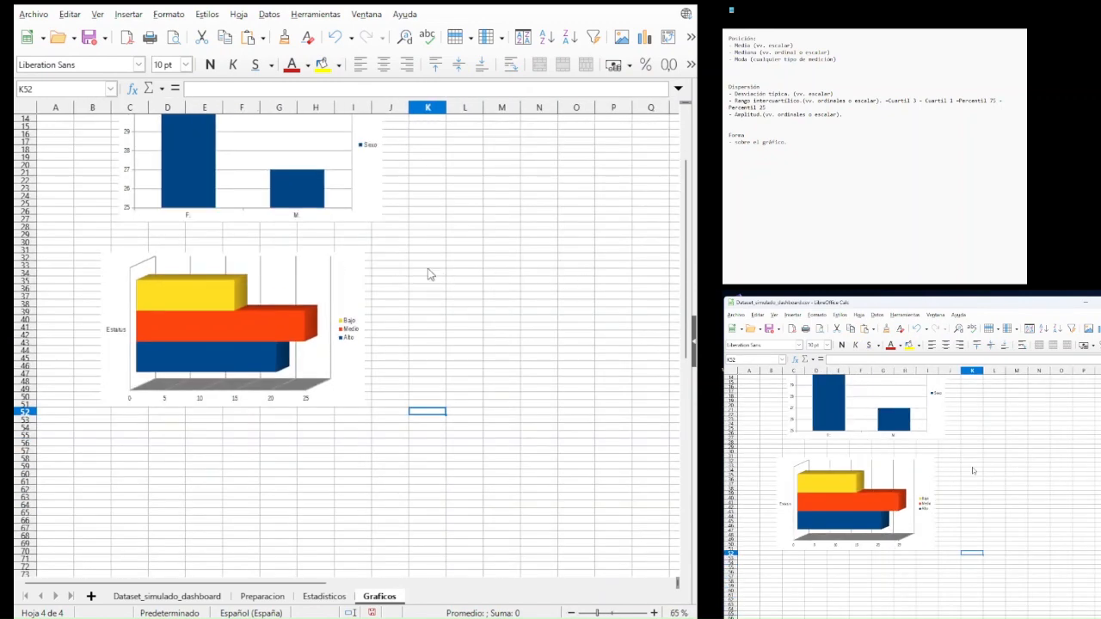
pyautogui.scroll(4, 514, 238)
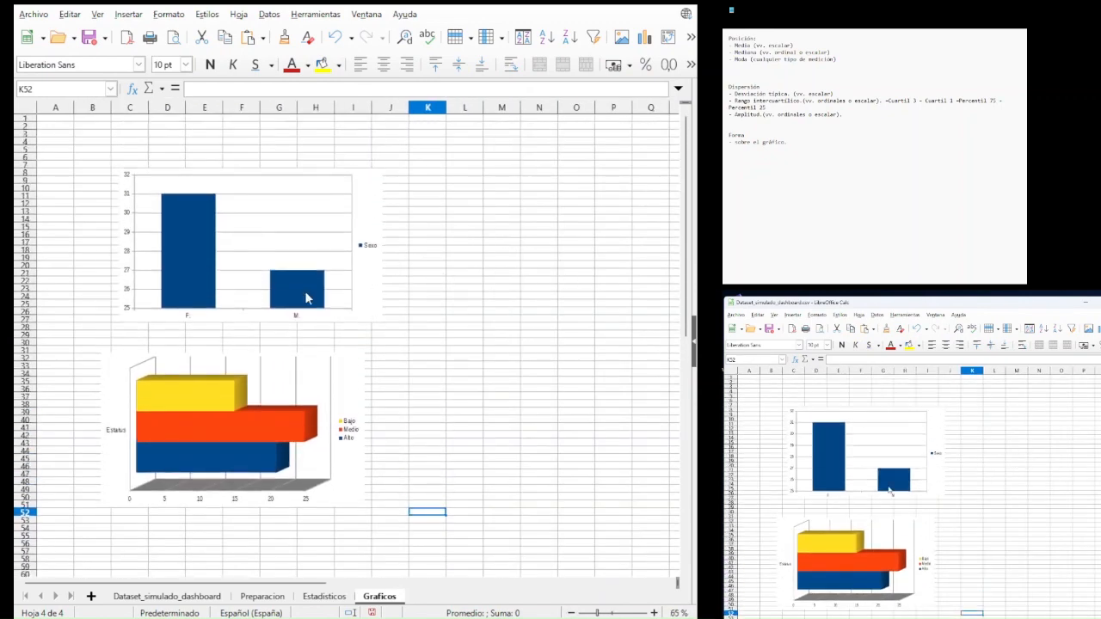
pyautogui.moveTo(293, 368); pyautogui.dragTo(590, 182)
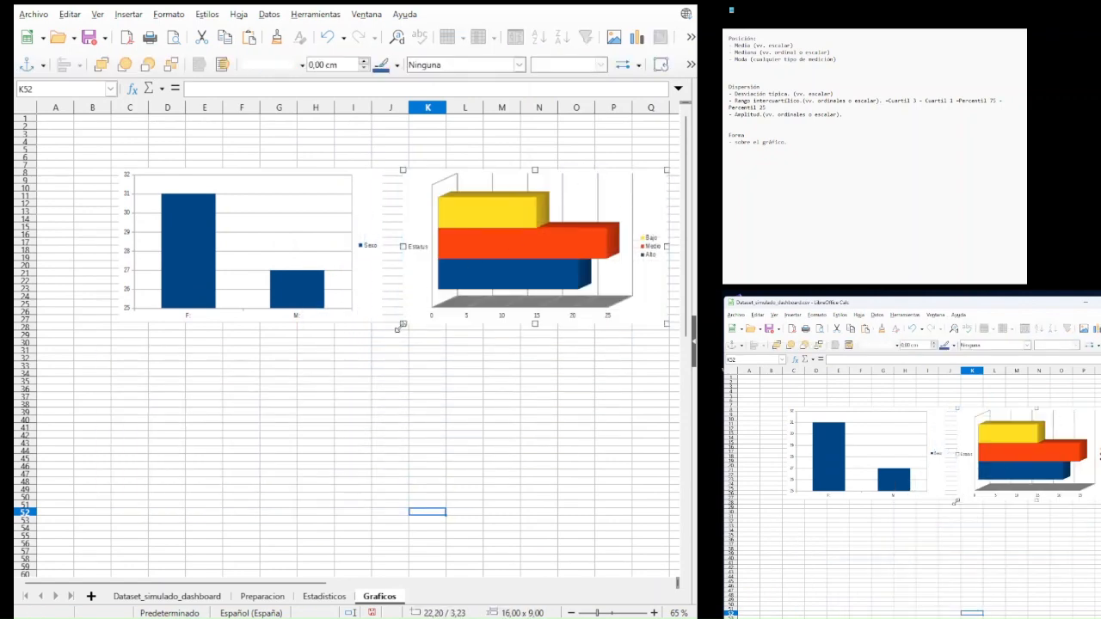
# - Shrink the charts slightly and shift both toward column A, keeping them side by side with a small gap
pyautogui.moveTo(403, 324); pyautogui.dragTo(357, 303)
pyautogui.click(348, 258)
pyautogui.moveTo(344, 232); pyautogui.dragTo(273, 248)
pyautogui.moveTo(498, 230); pyautogui.dragTo(425, 235)
pyautogui.moveTo(475, 307); pyautogui.dragTo(480, 319)
pyautogui.click(502, 342)
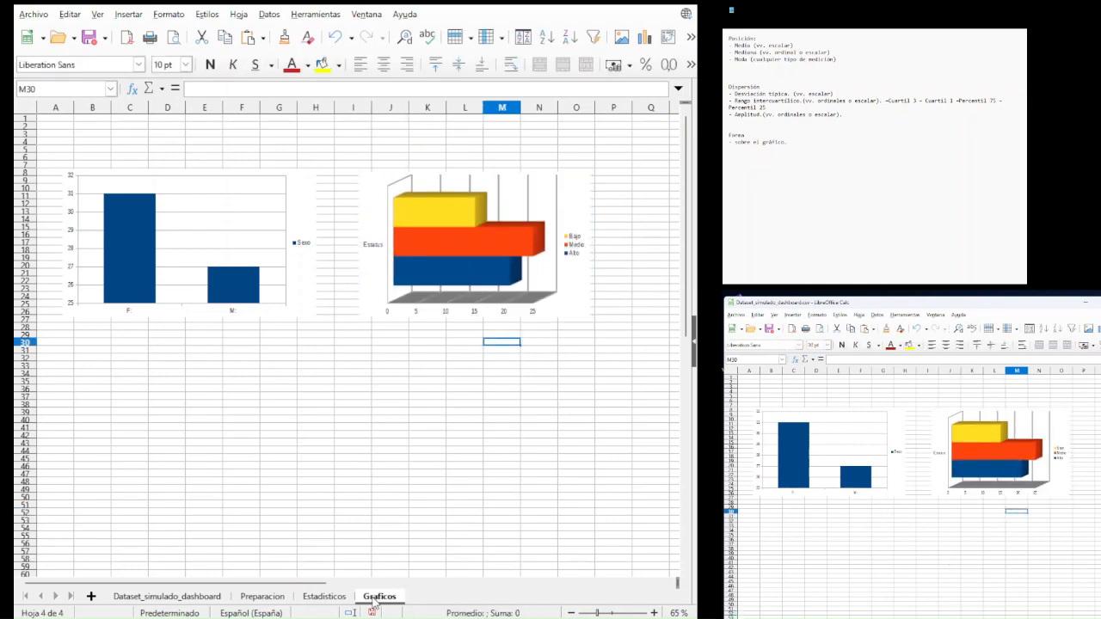
# - Add a new sheet after Graficos and name it Cuadro de mandos
pyautogui.click(91, 596)
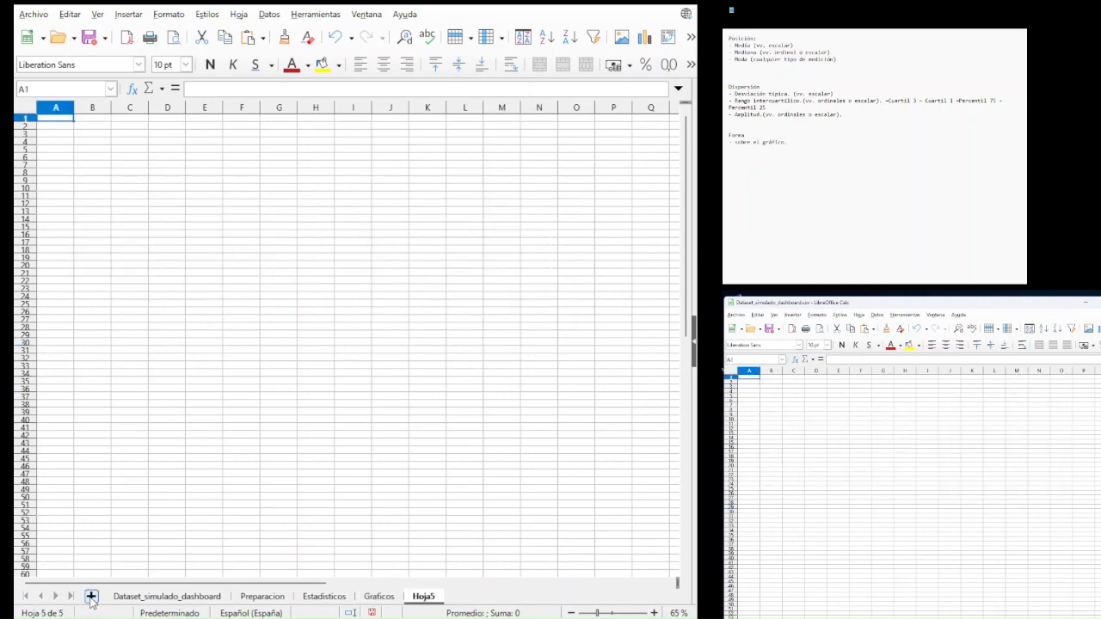
pyautogui.doubleClick(421, 598)
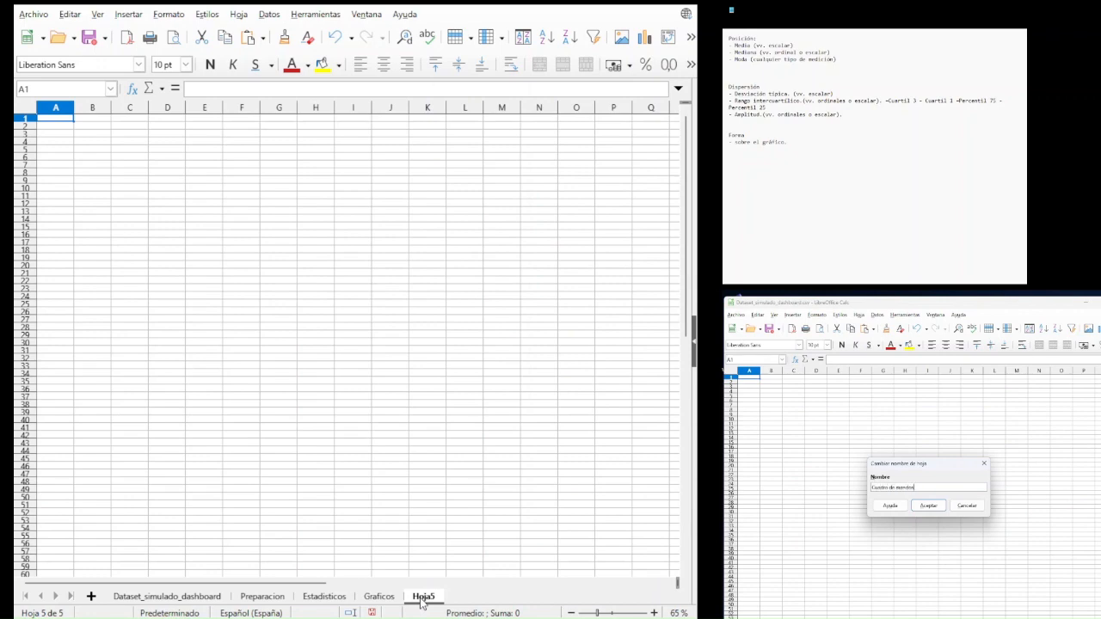
pyautogui.write('Cuadro de mandos')
pyautogui.click(928, 506)
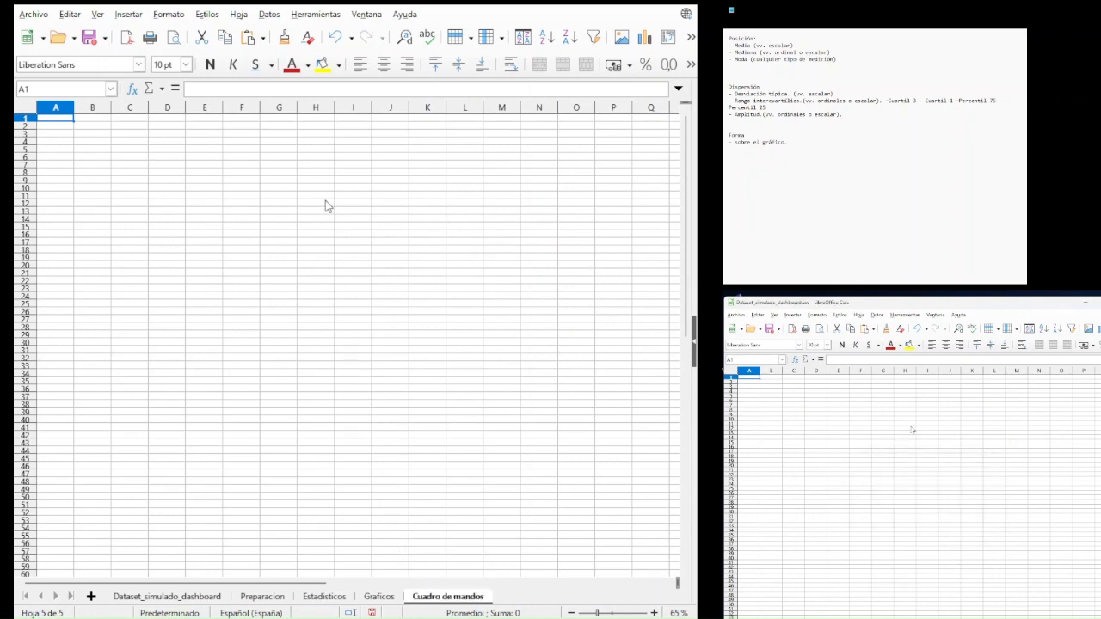
pyautogui.moveTo(107, 133); pyautogui.dragTo(220, 261)
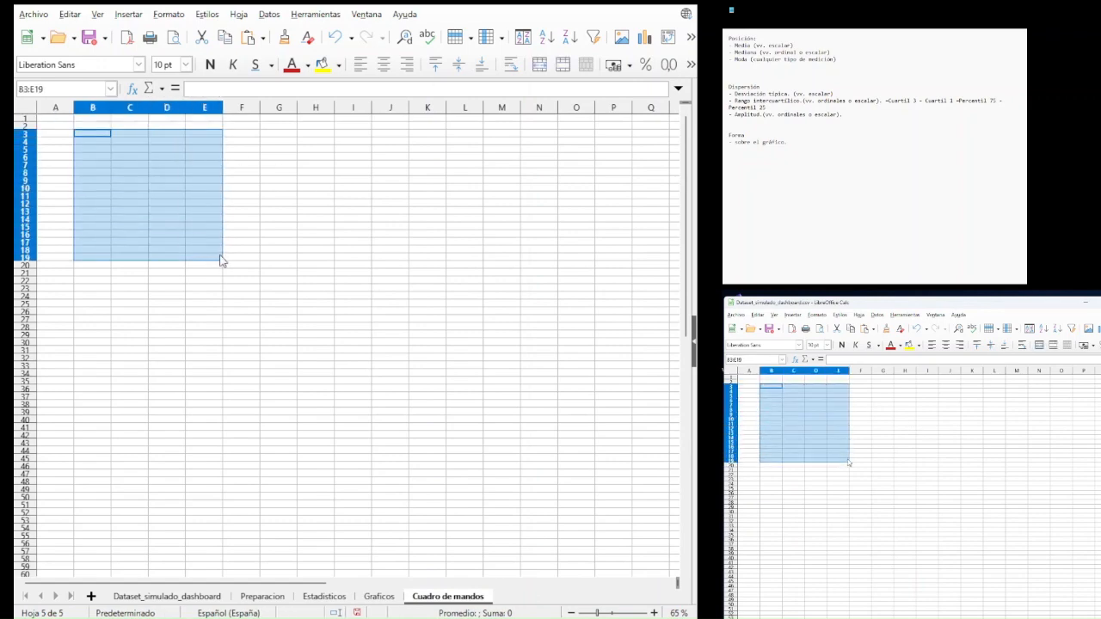
pyautogui.click(239, 304)
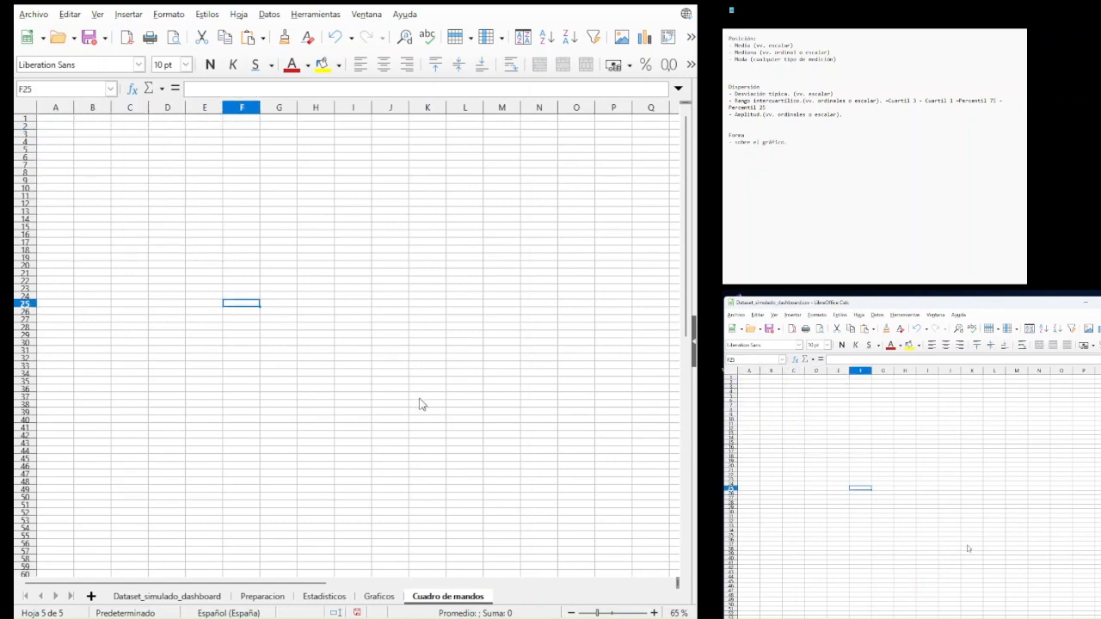
pyautogui.click(379, 596)
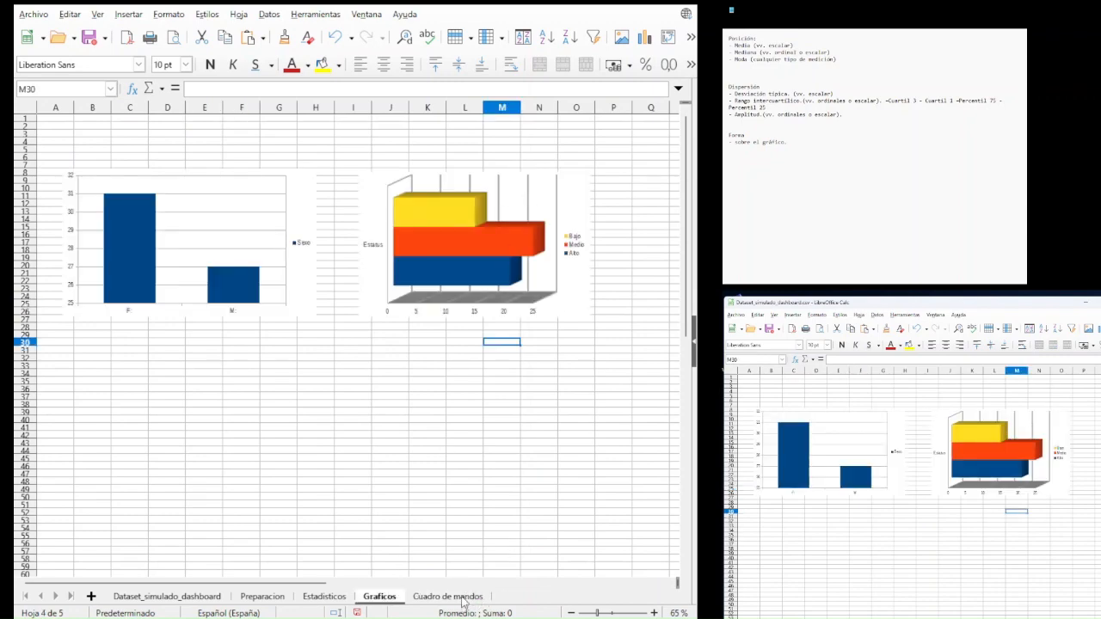
pyautogui.click(463, 599)
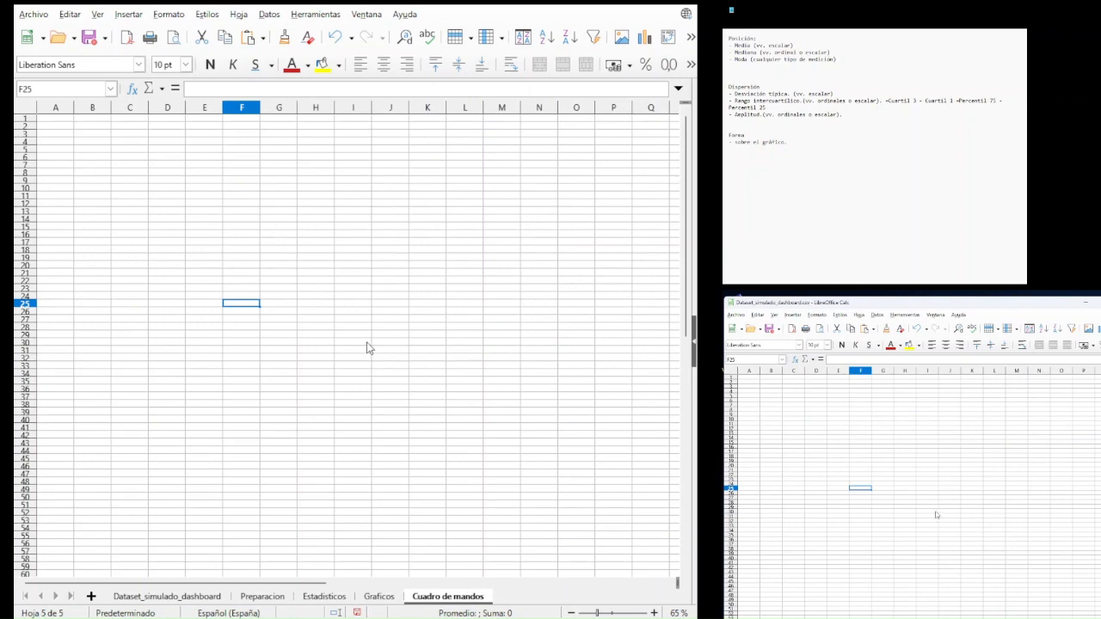
pyautogui.moveTo(156, 180); pyautogui.dragTo(436, 185)
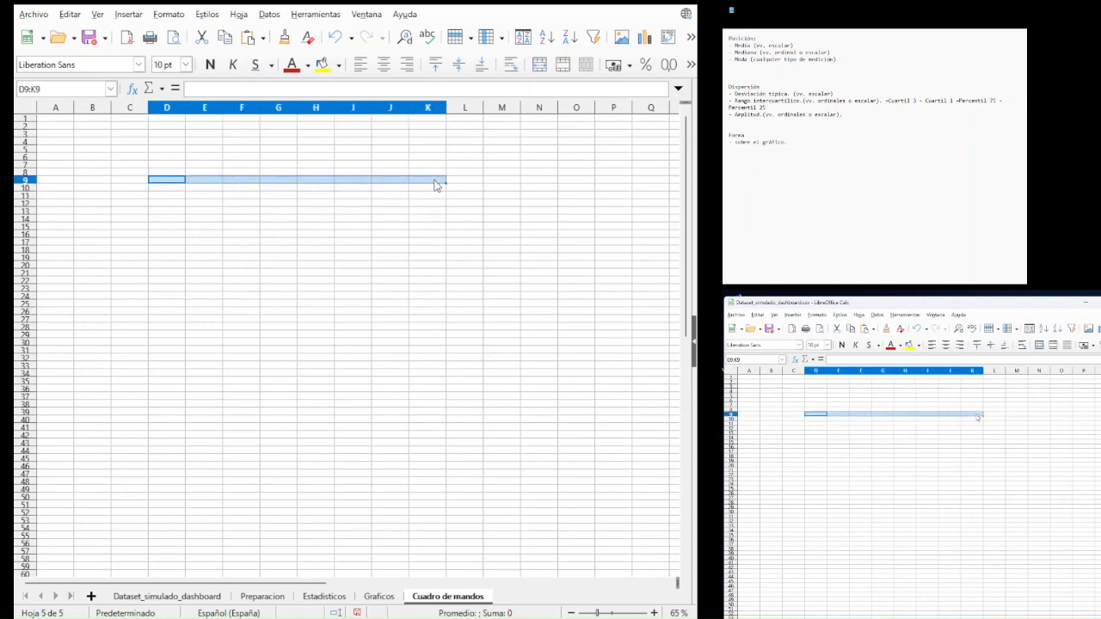
pyautogui.moveTo(204, 149); pyautogui.dragTo(490, 402)
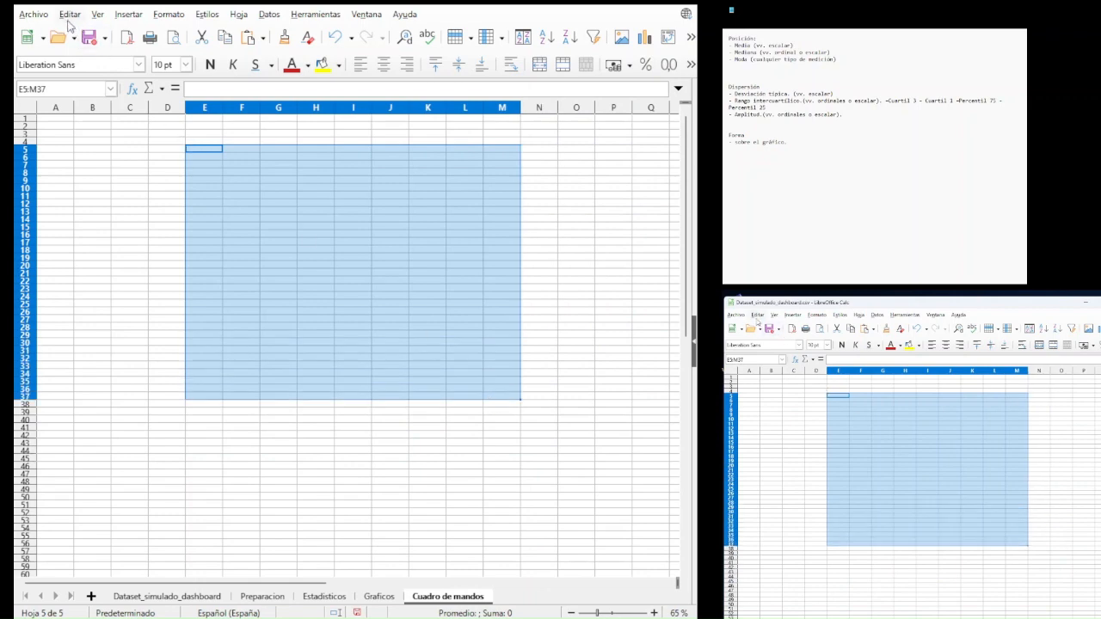